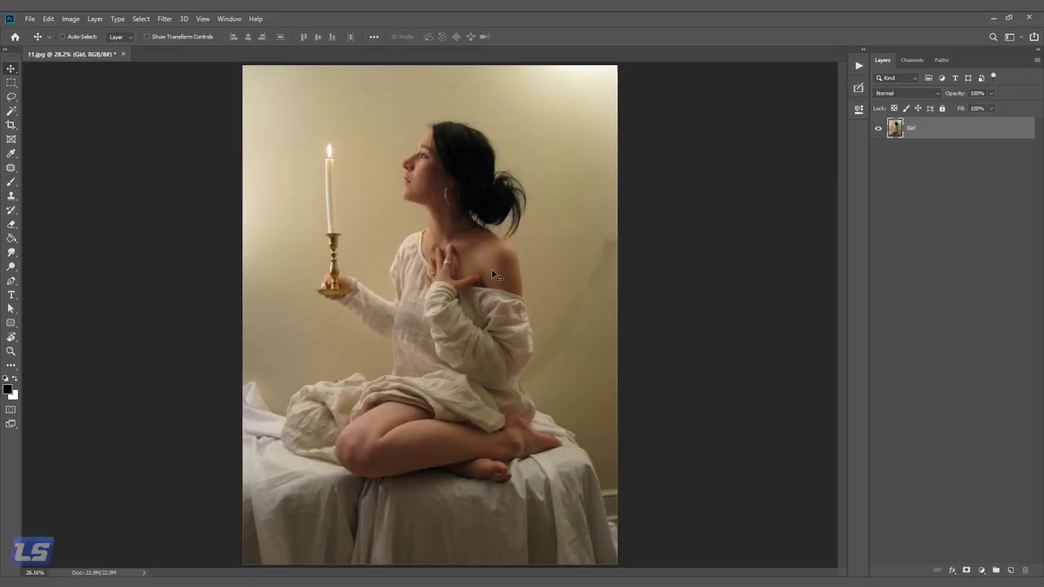
Switch to the Polygonal Lasso and start the outline at the bed cloth
right_click(10, 97)
left_click(41, 105)
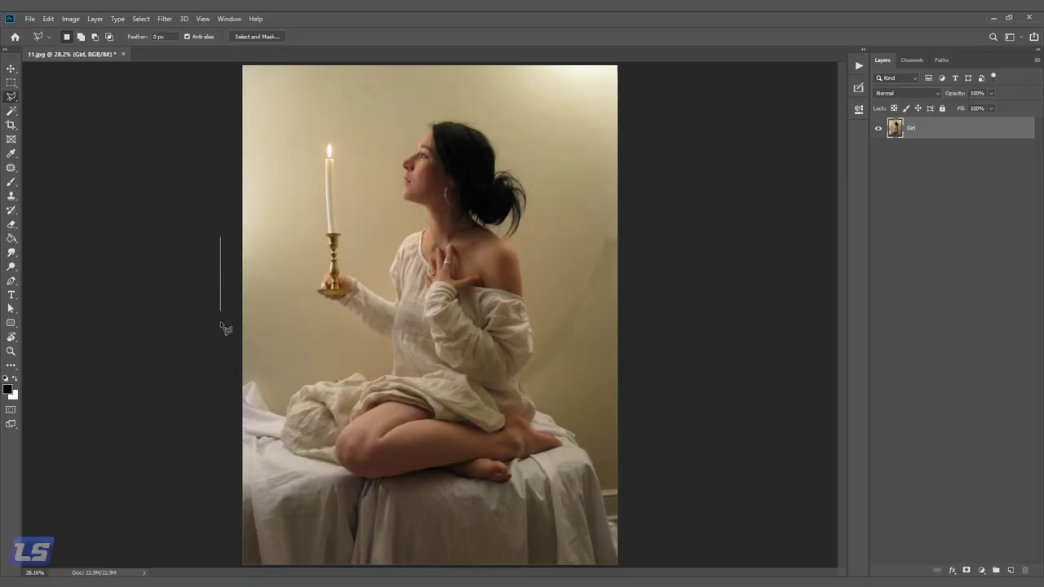
key("ctrl+plus")
left_click(366, 460)
key("ctrl+plus")
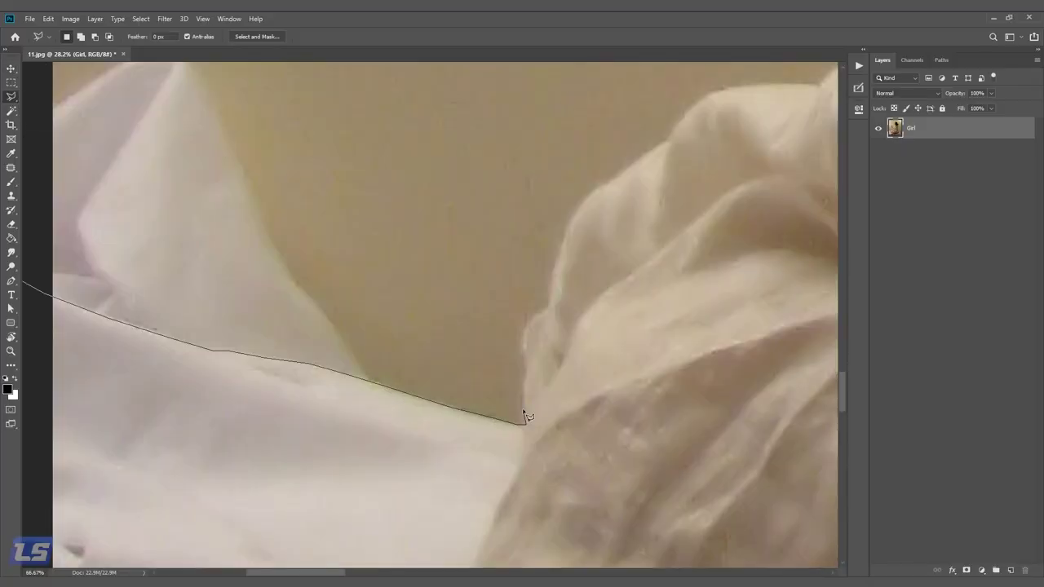
Trace the selection along the draped cloth, hand, candle stem and up to the candle tip
left_click_drag(618, 217, 583, 355)
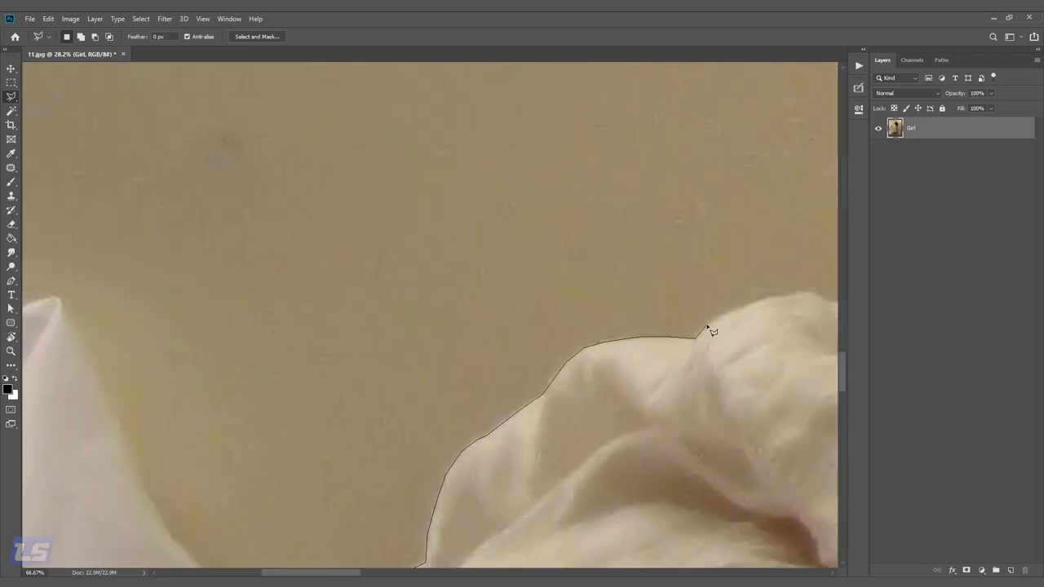
mouse_move(710, 330)
left_mouse_down()
mouse_move(487, 433)
mouse_move(296, 484)
left_mouse_up()
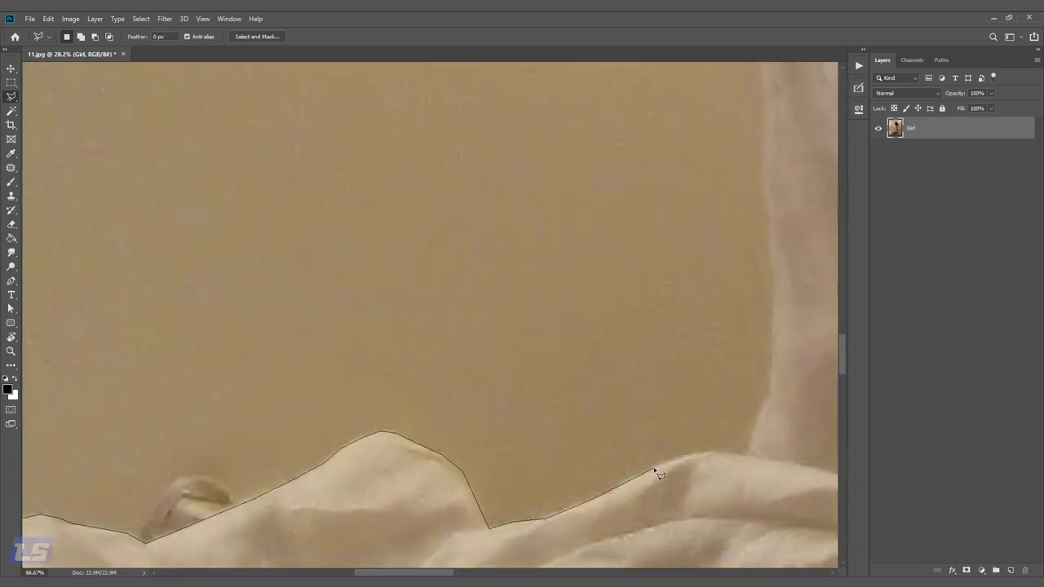
mouse_move(762, 396)
left_mouse_down()
mouse_move(478, 244)
mouse_move(620, 510)
left_mouse_up()
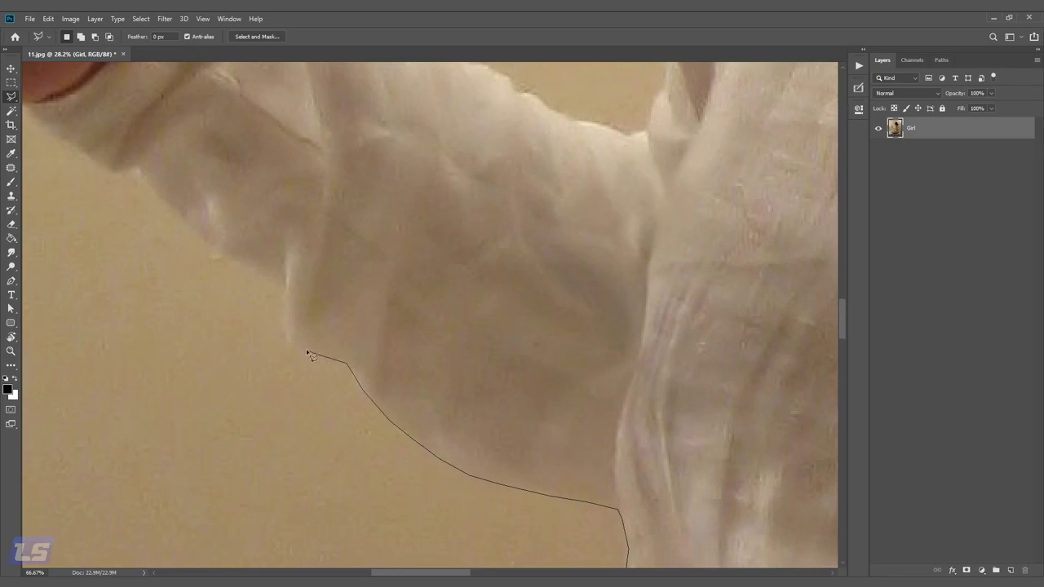
mouse_move(310, 355)
left_mouse_down()
mouse_move(499, 438)
mouse_move(612, 506)
left_mouse_up()
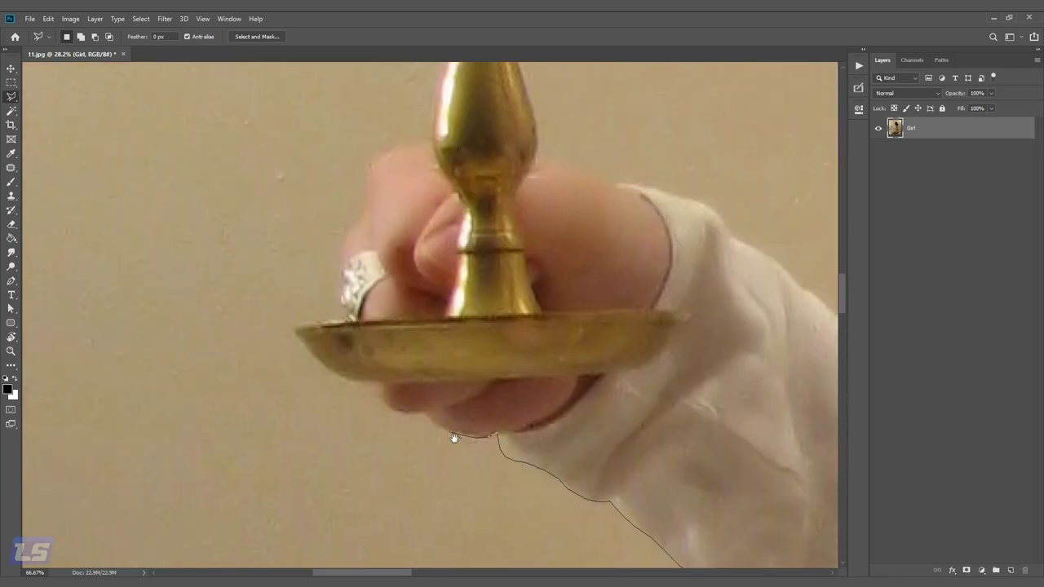
left_click_drag(455, 438, 532, 500)
left_click_drag(445, 240, 507, 416)
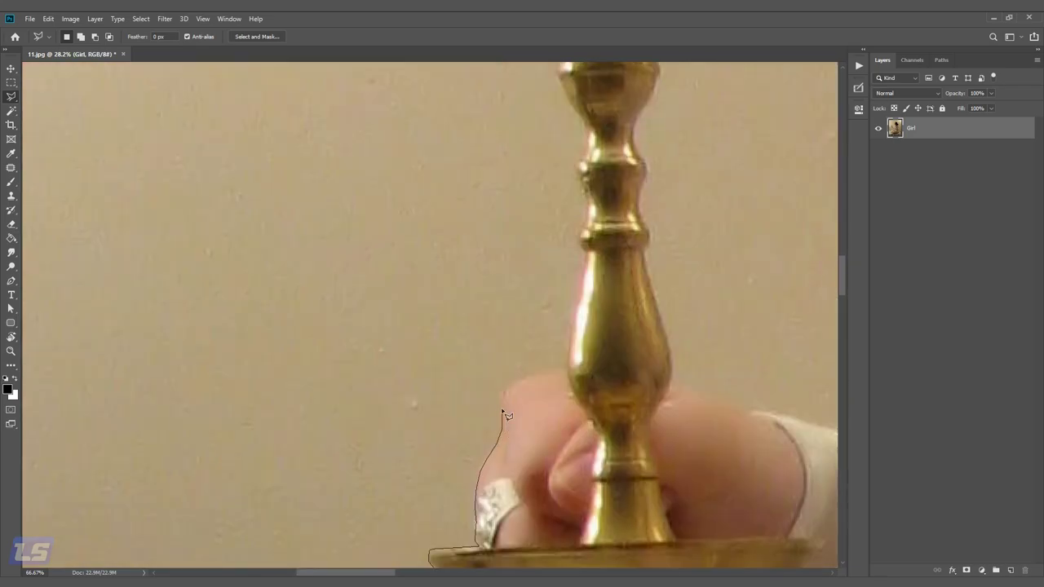
left_click_drag(588, 172, 592, 399)
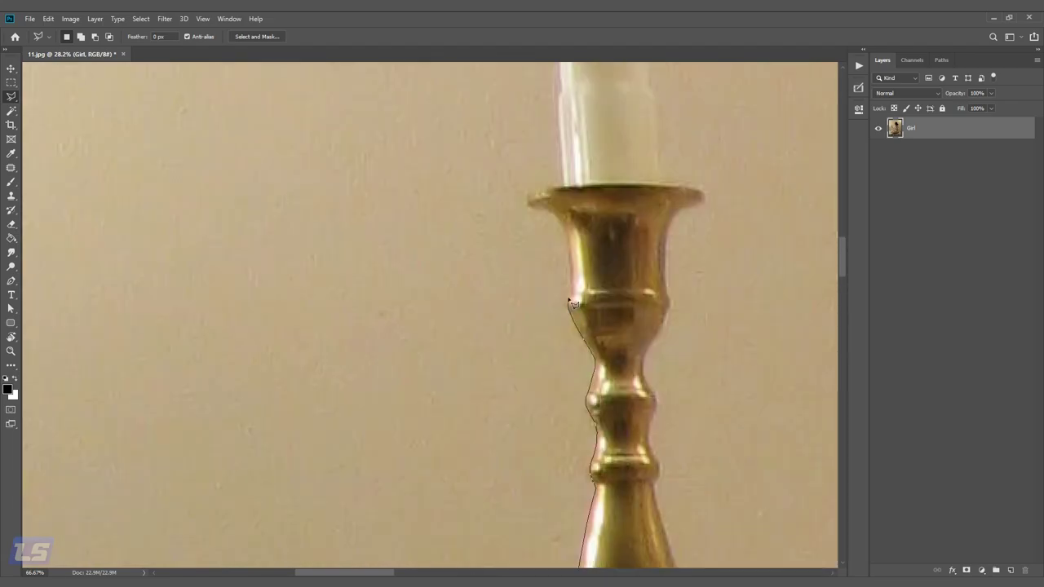
left_click_drag(529, 208, 245, 269)
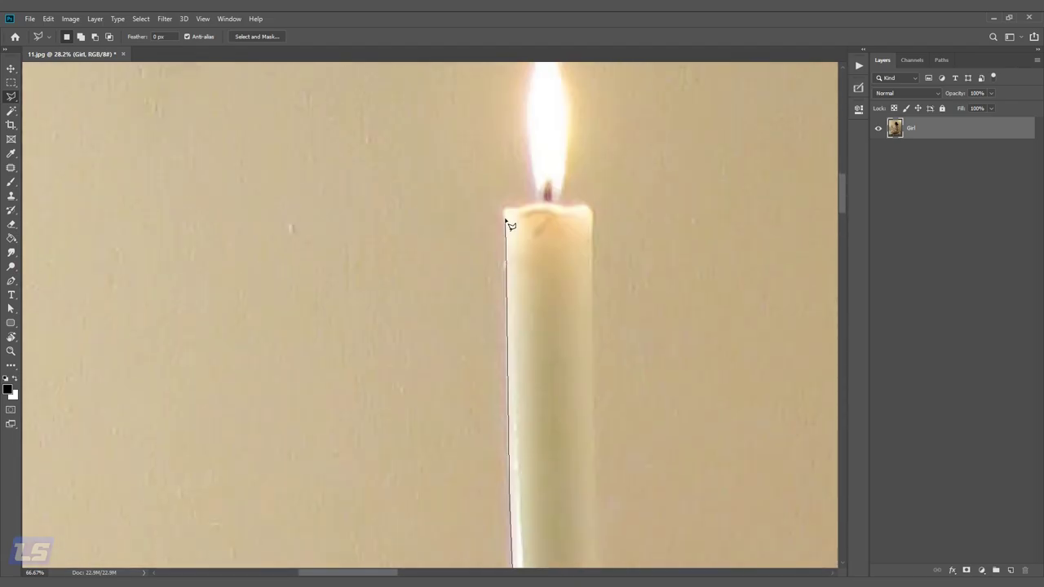
Delete the selected wall left of the candle and check the result
key("ctrl+minus")
key("BackSpace")
key("ctrl+plus")
key("ctrl+plus")
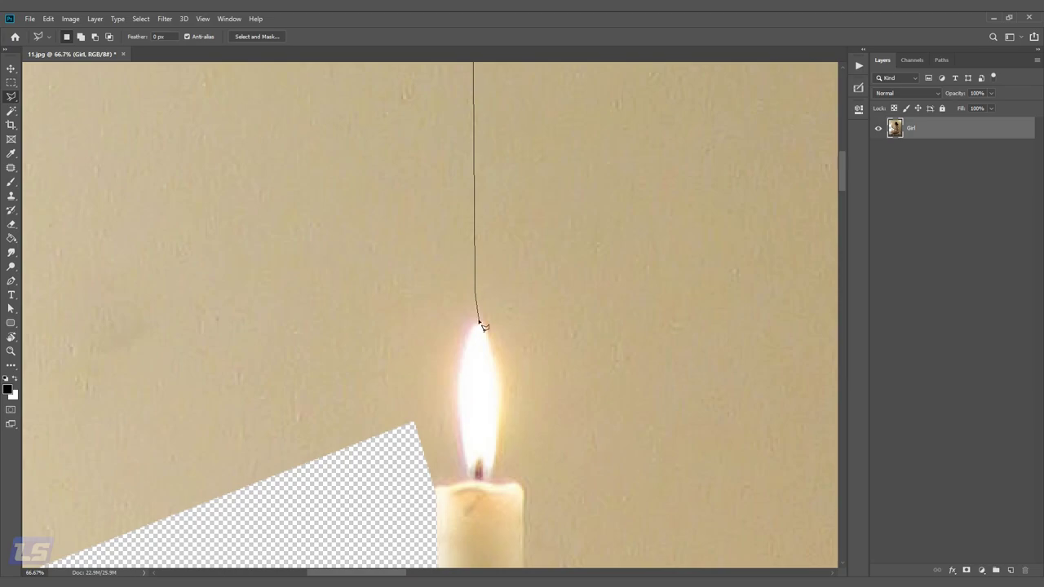
key("ctrl+minus")
Trace the lasso down the candlestick, across the hand, and up the chin, lips and nose
key("ctrl+plus")
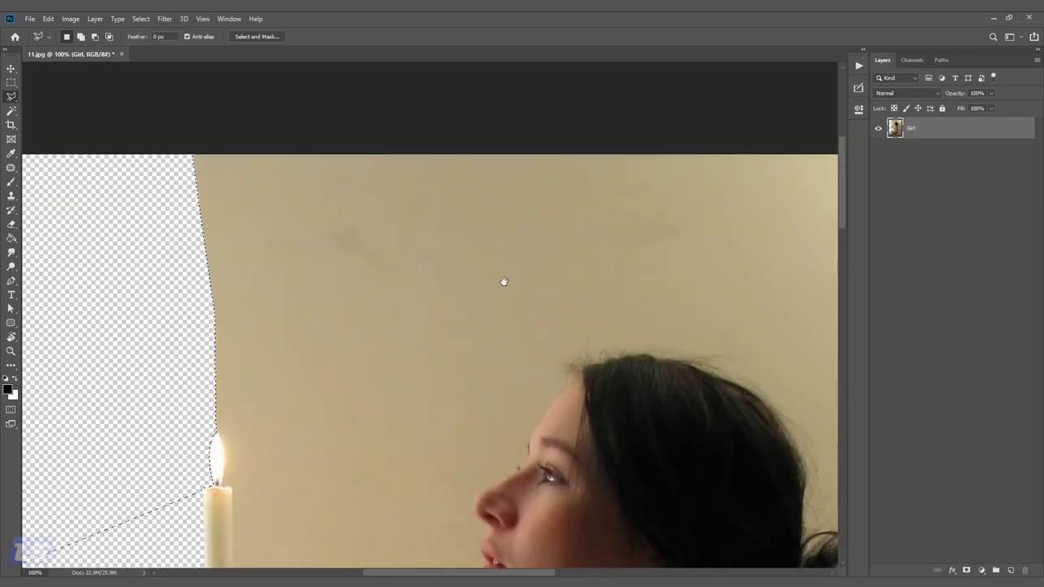
key("ctrl+plus")
mouse_move(207, 433)
left_mouse_down()
mouse_move(380, 489)
mouse_move(317, 163)
left_mouse_up()
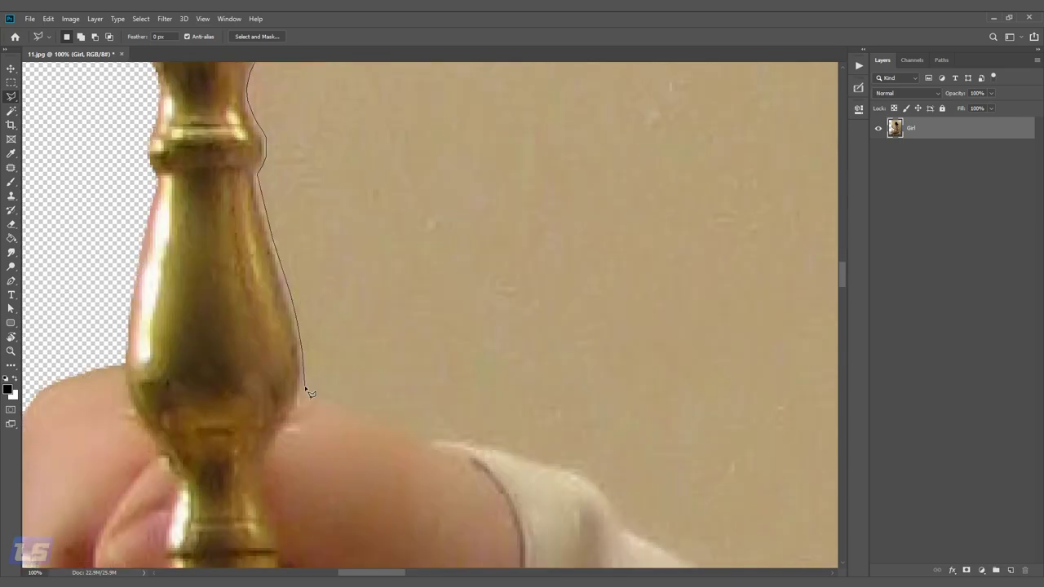
mouse_move(304, 332)
left_mouse_down()
mouse_move(532, 462)
mouse_move(401, 337)
mouse_move(438, 354)
mouse_move(402, 226)
mouse_move(476, 275)
mouse_move(588, 214)
mouse_move(548, 392)
mouse_move(506, 410)
mouse_move(590, 400)
mouse_move(758, 196)
mouse_move(510, 364)
mouse_move(677, 295)
mouse_move(554, 419)
mouse_move(443, 168)
mouse_move(469, 465)
left_mouse_up()
left_click_drag(469, 465, 448, 356)
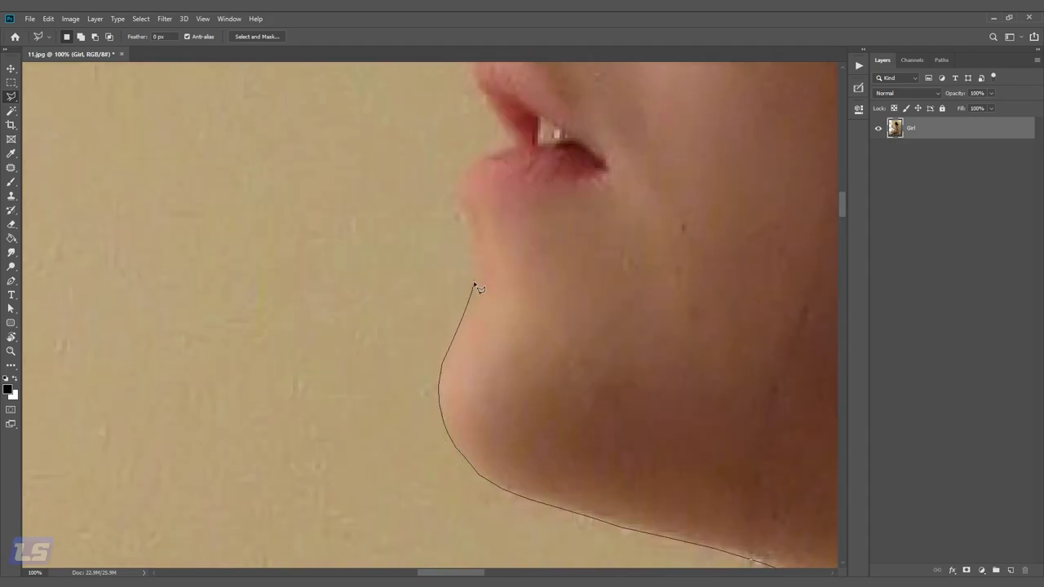
left_click_drag(479, 288, 463, 461)
left_click_drag(466, 349, 465, 403)
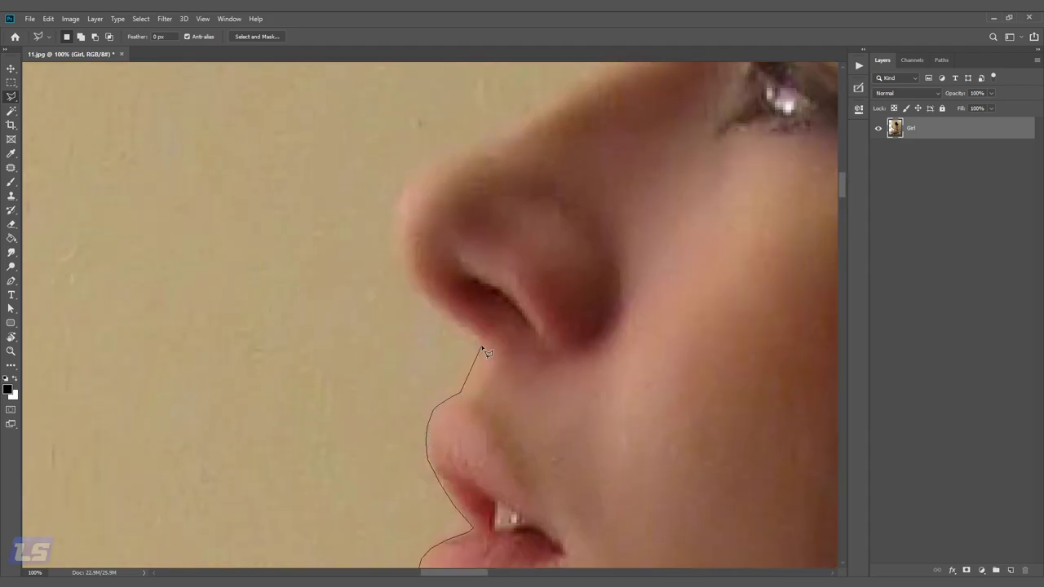
left_click_drag(482, 351, 422, 306)
left_click_drag(390, 220, 486, 397)
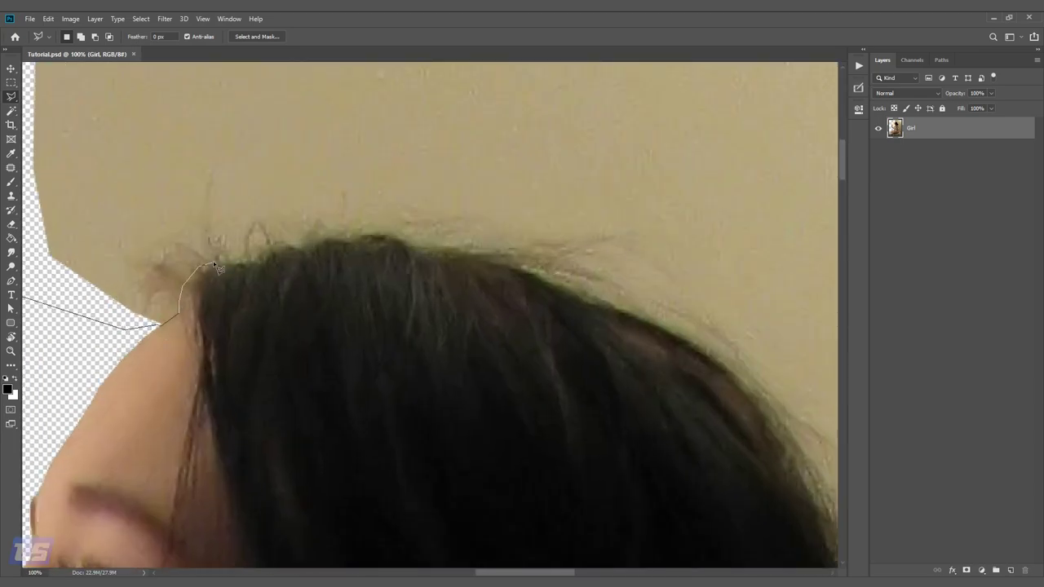
Trace the lasso along the girl's hairline, shoulder and shirt edge
left_click_drag(213, 262, 394, 235)
left_click_drag(659, 325, 435, 265)
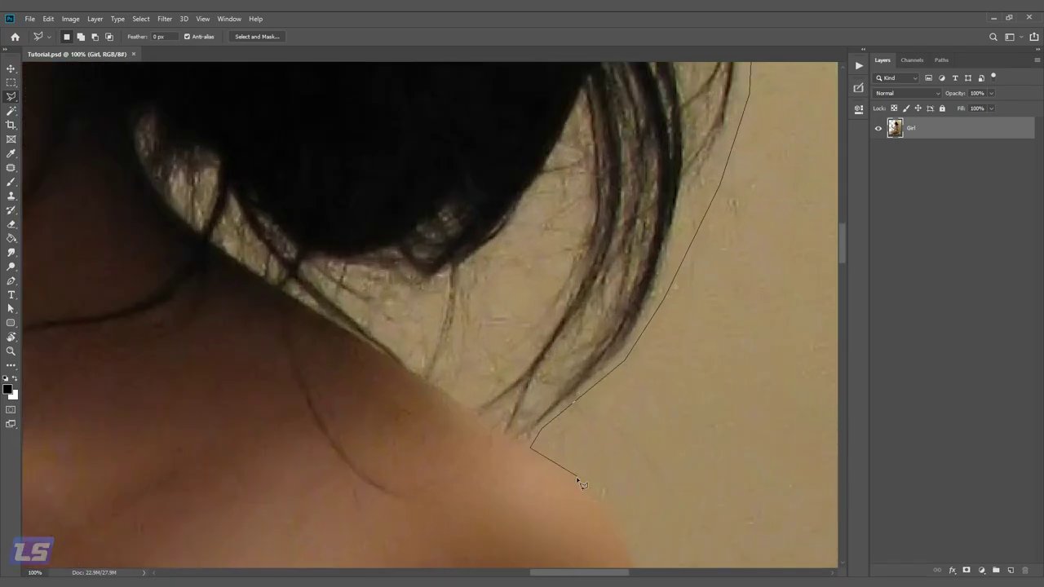
left_click_drag(577, 482, 471, 222)
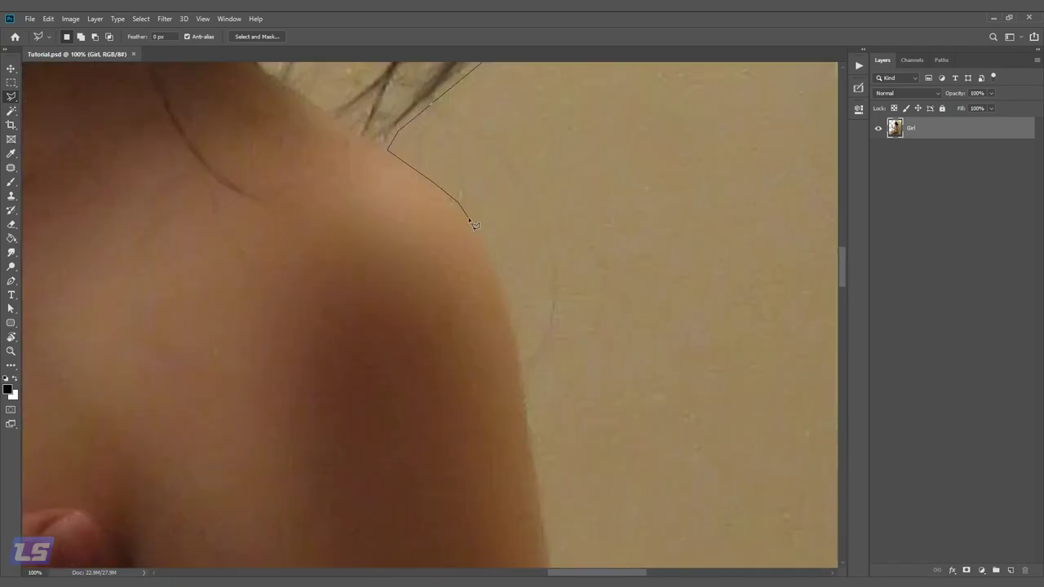
left_click_drag(502, 297, 490, 150)
left_click_drag(498, 359, 495, 114)
left_click(494, 349)
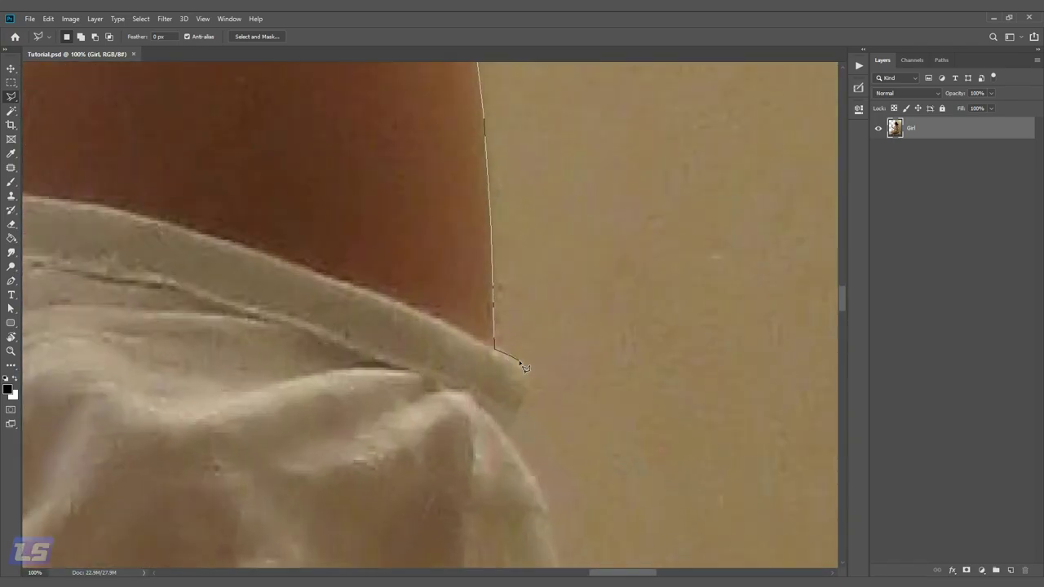
mouse_move(514, 438)
left_mouse_down()
mouse_move(458, 289)
mouse_move(439, 305)
left_mouse_up()
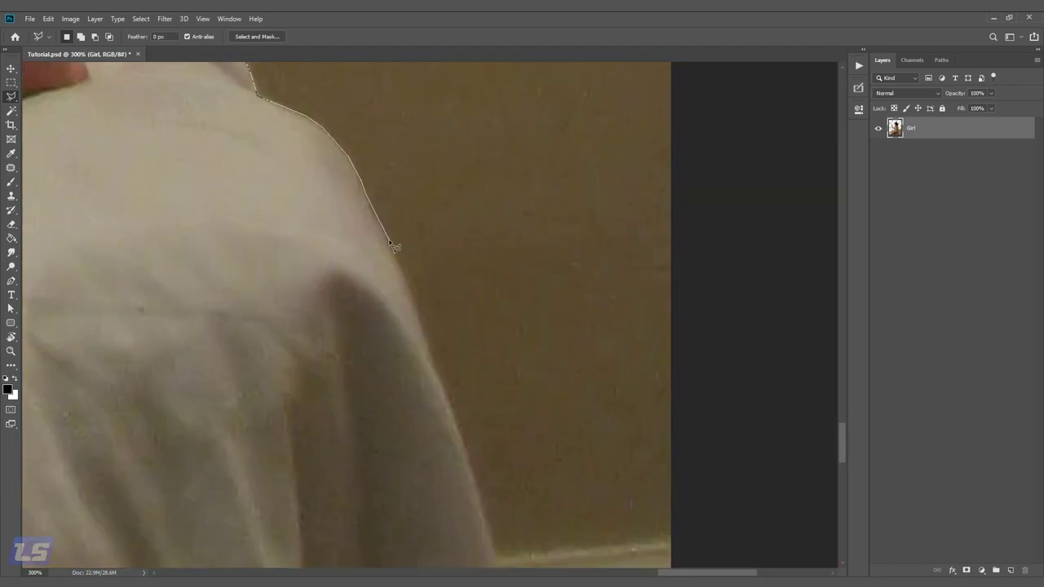
left_click_drag(390, 243, 468, 401)
Close the selection outside the canvas around the right-side wall
key("ctrl+minus")
key("ctrl+minus")
key("ctrl+minus")
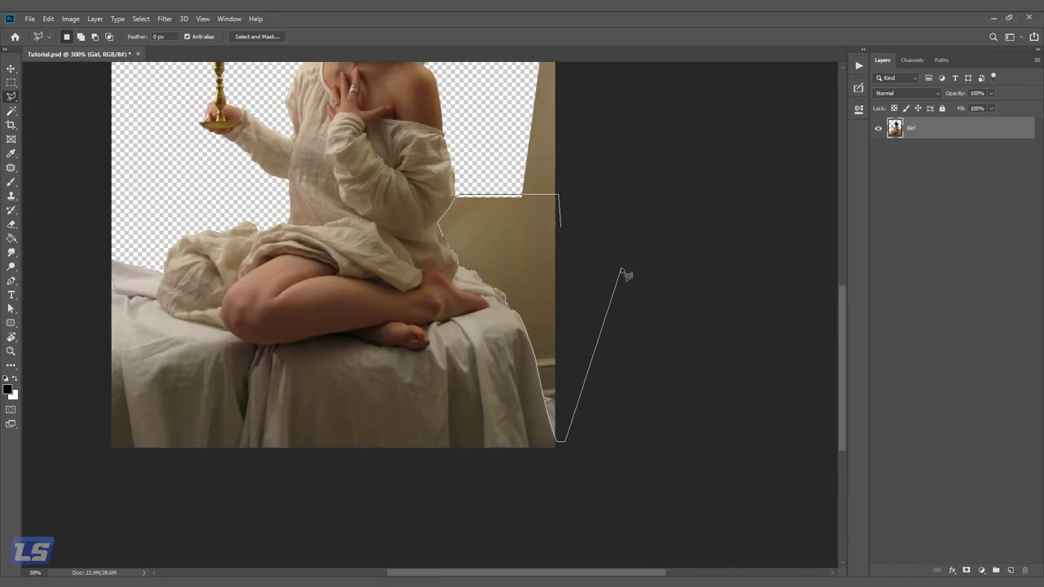
left_click(619, 270)
left_click(555, 228)
double_click(555, 196)
Select the leftover wall patch, remove it and clear the selection
scroll(596, 163, "up", 3)
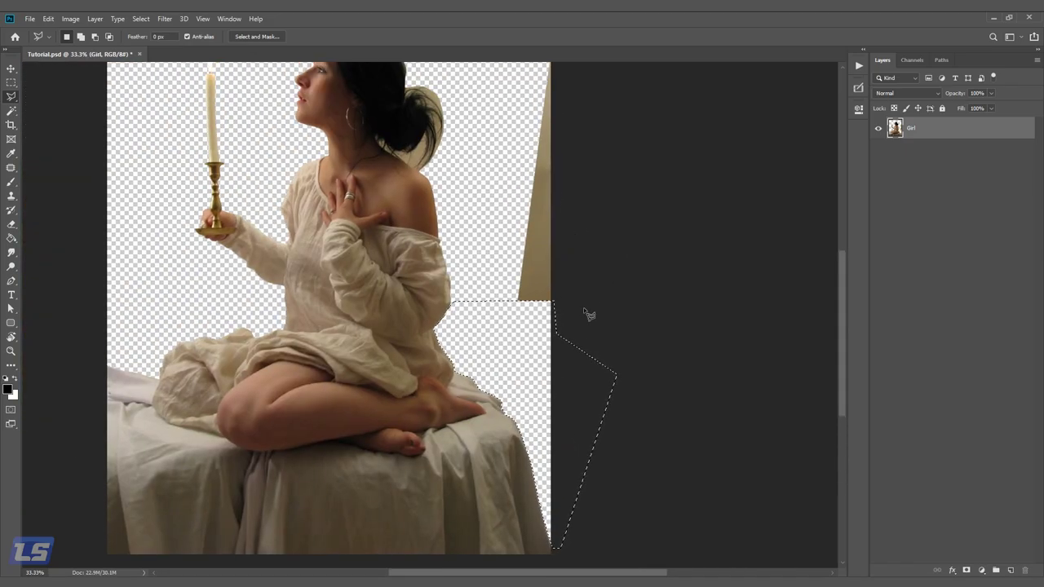
left_click(587, 310)
left_click(508, 304)
left_click_drag(501, 135, 531, 348)
left_click(531, 238)
left_click(620, 175)
double_click(671, 258)
left_click_drag(427, 391, 457, 299)
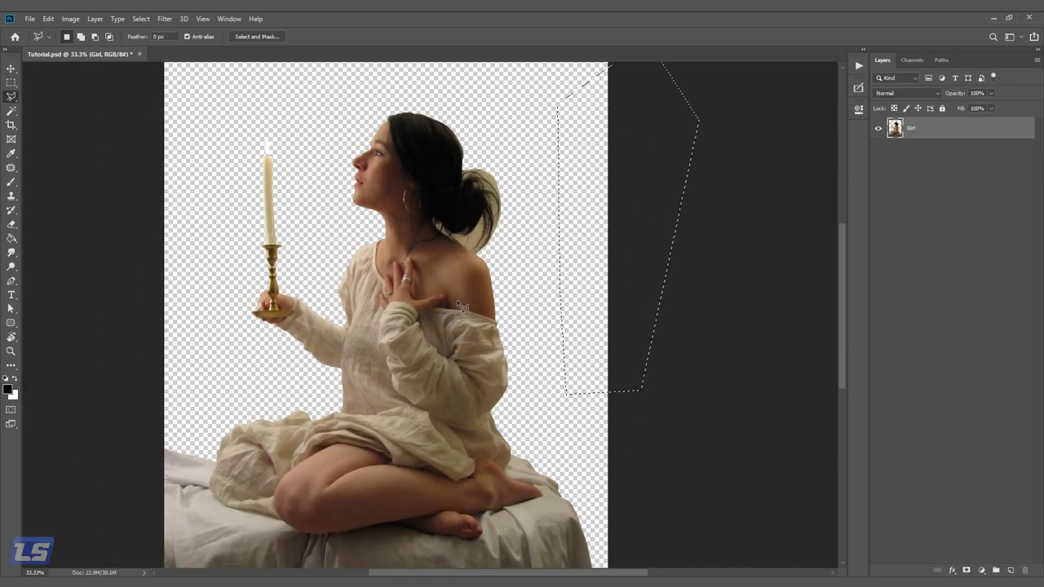
key("ctrl+minus")
key("ctrl+d")
Extend the canvas upward and place the cathedral image beneath the girl, scaled to fill the canvas
left_click(11, 125)
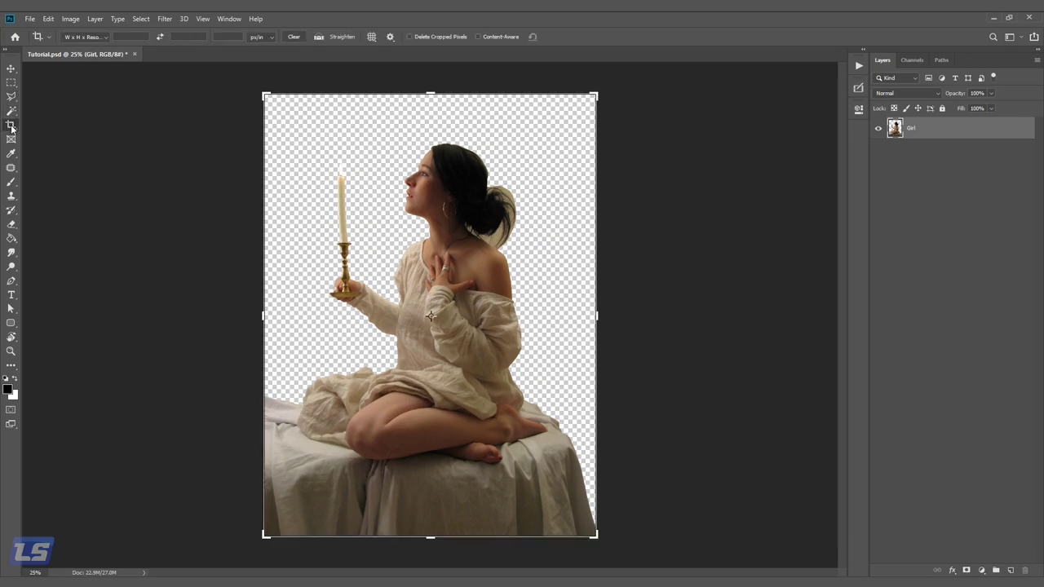
left_click_drag(430, 94, 430, 90)
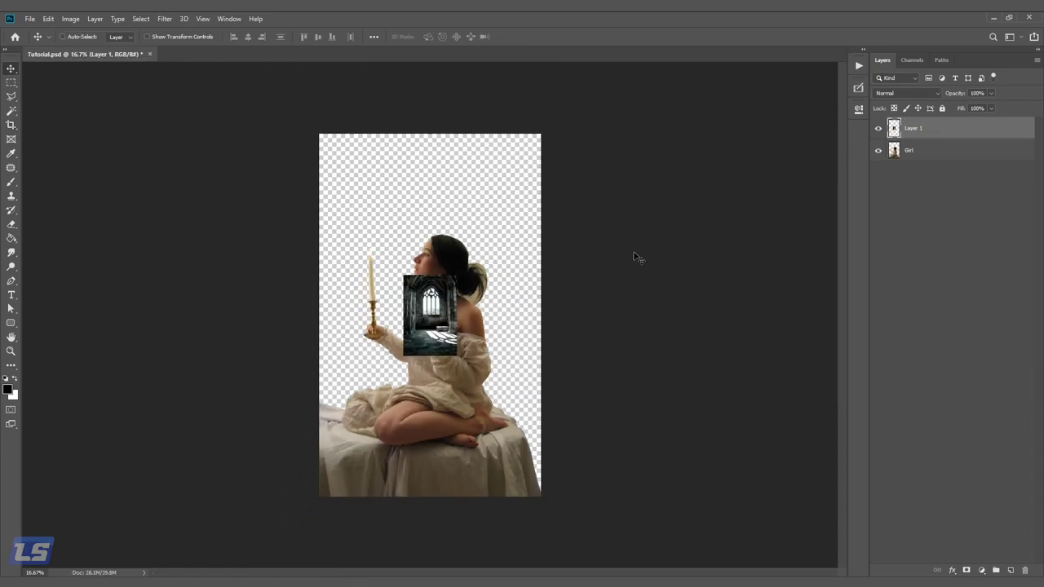
left_click_drag(909, 128, 873, 181)
key("ctrl+t")
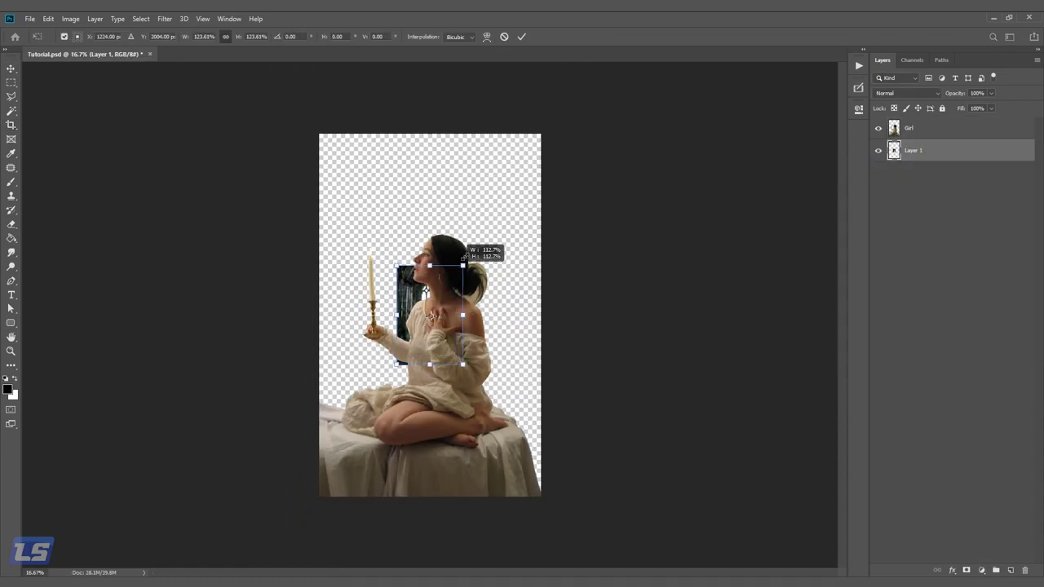
left_click_drag(457, 274, 552, 159)
key("Return")
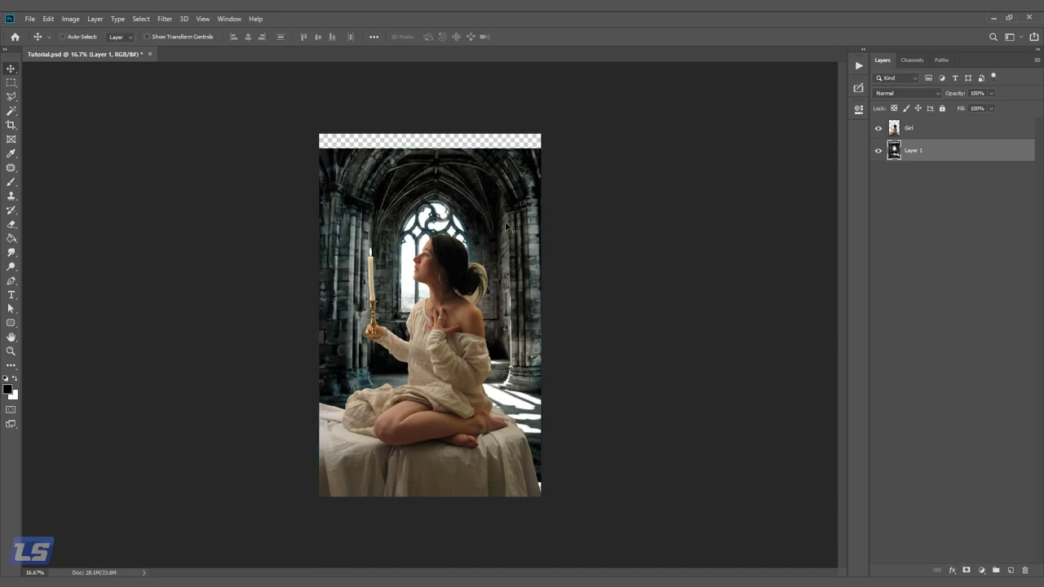
left_click_drag(510, 229, 505, 208)
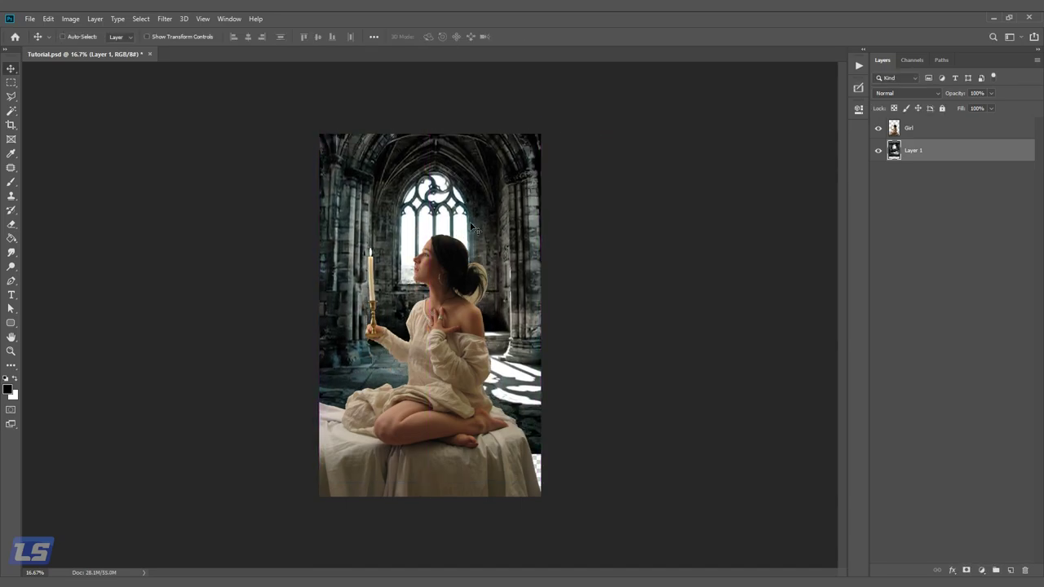
Rename the cathedral layer to BG
key("ctrl+plus")
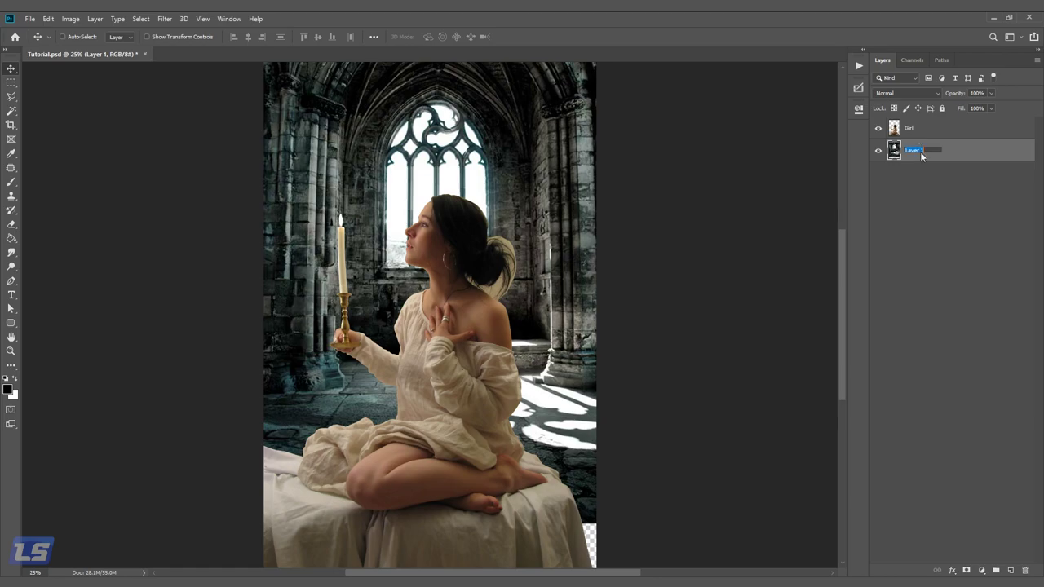
type("BG")
key("Return")
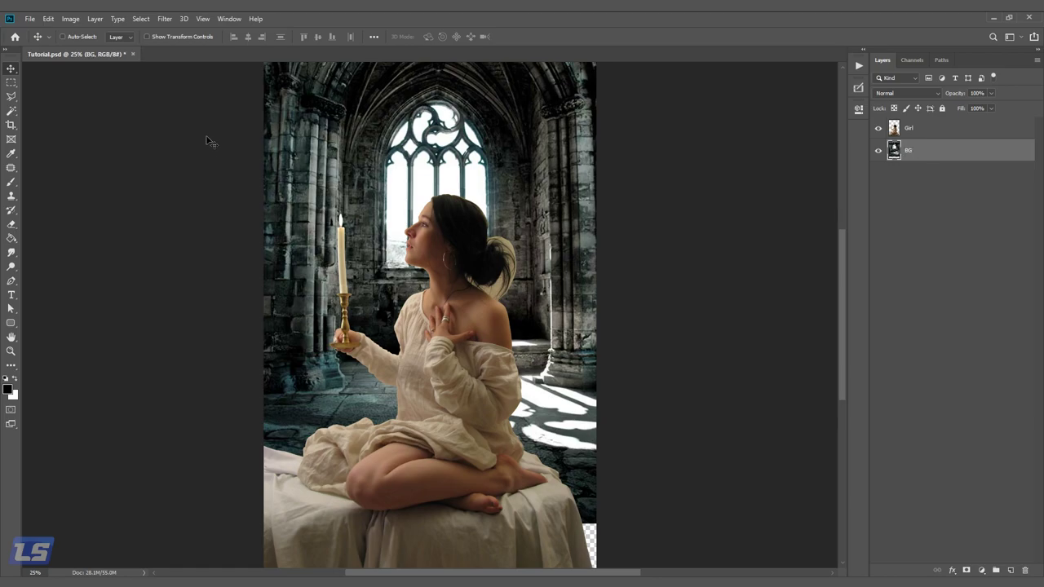
key("ctrl+minus")
left_click(164, 18)
Apply a Gaussian Blur to the BG layer to soften the ruin
left_click(322, 183)
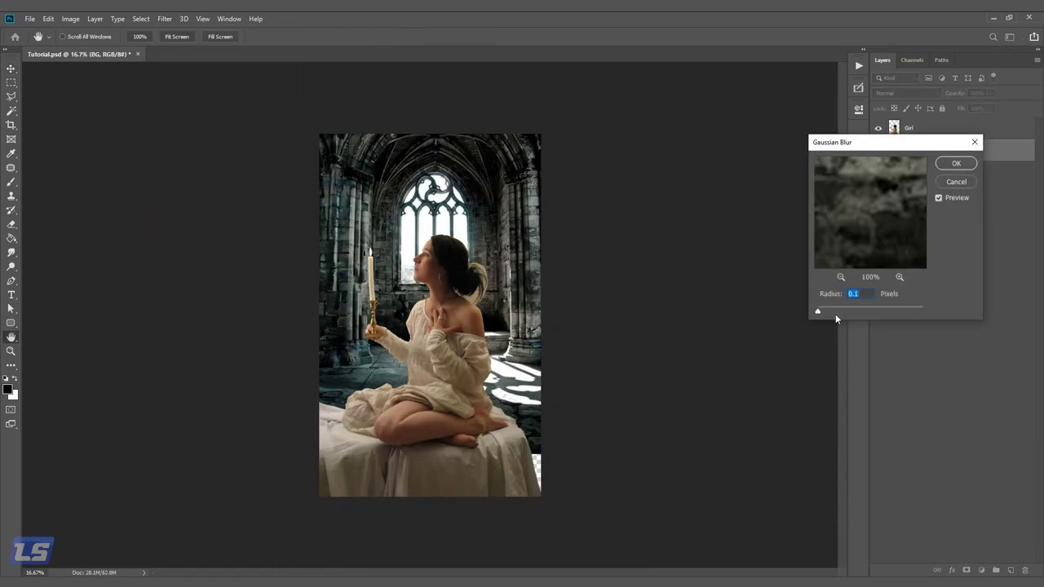
left_click_drag(855, 312, 861, 311)
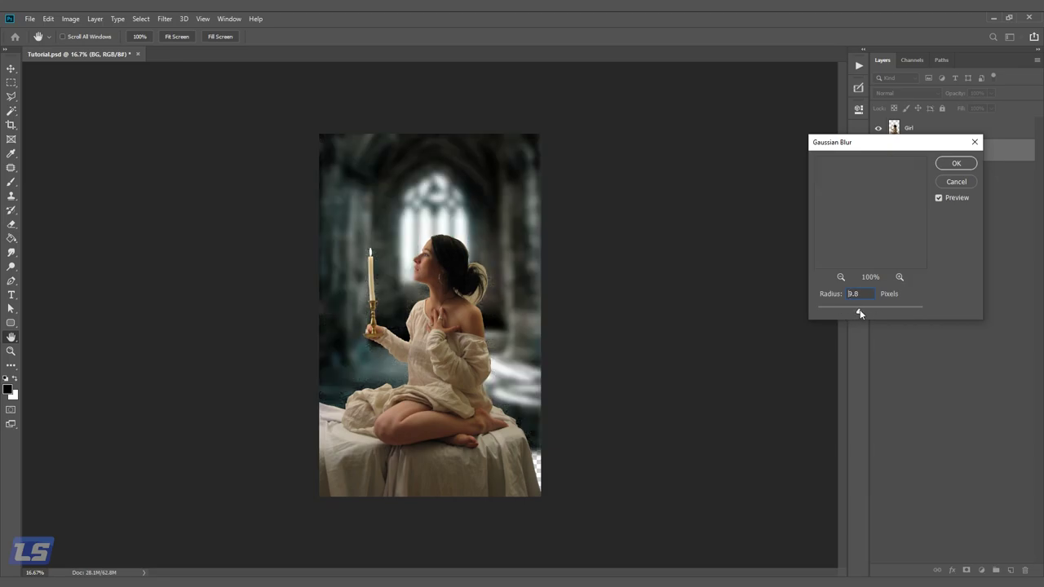
left_click(956, 166)
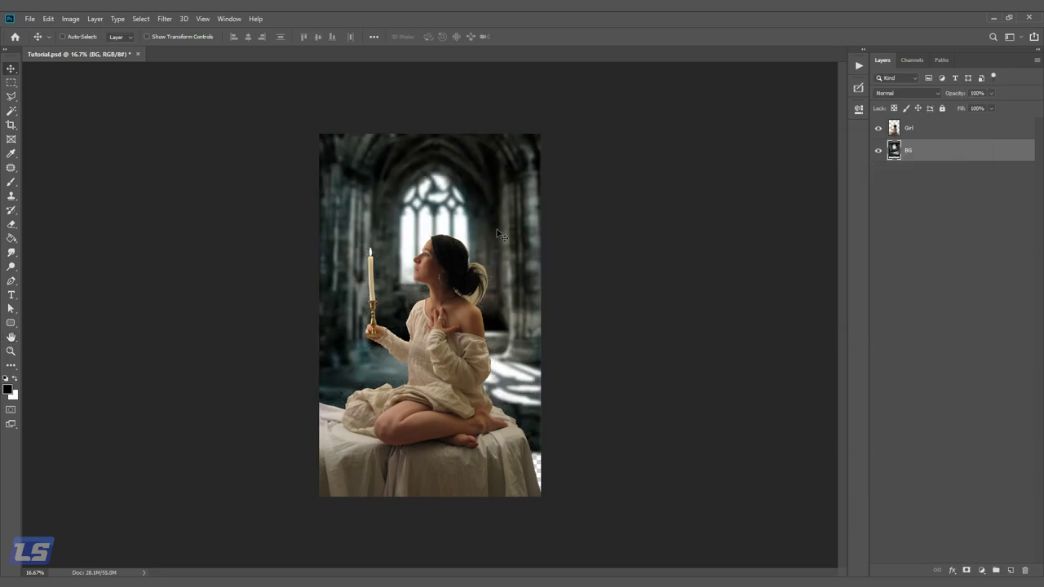
Adjust the BG layer's midtone colour balance with Color Balance
left_click(71, 18)
left_click(204, 116)
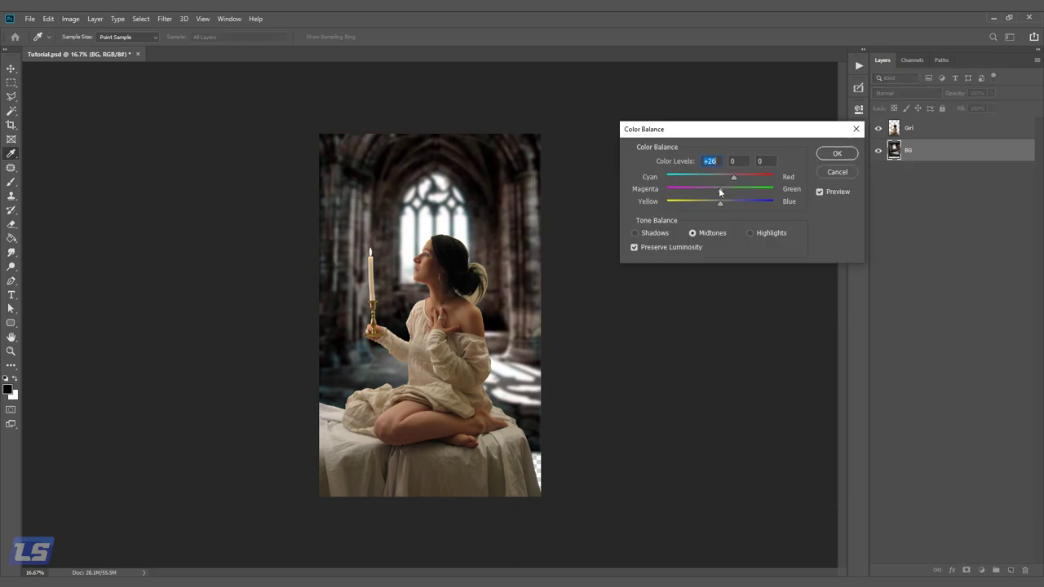
left_click_drag(719, 202, 723, 203)
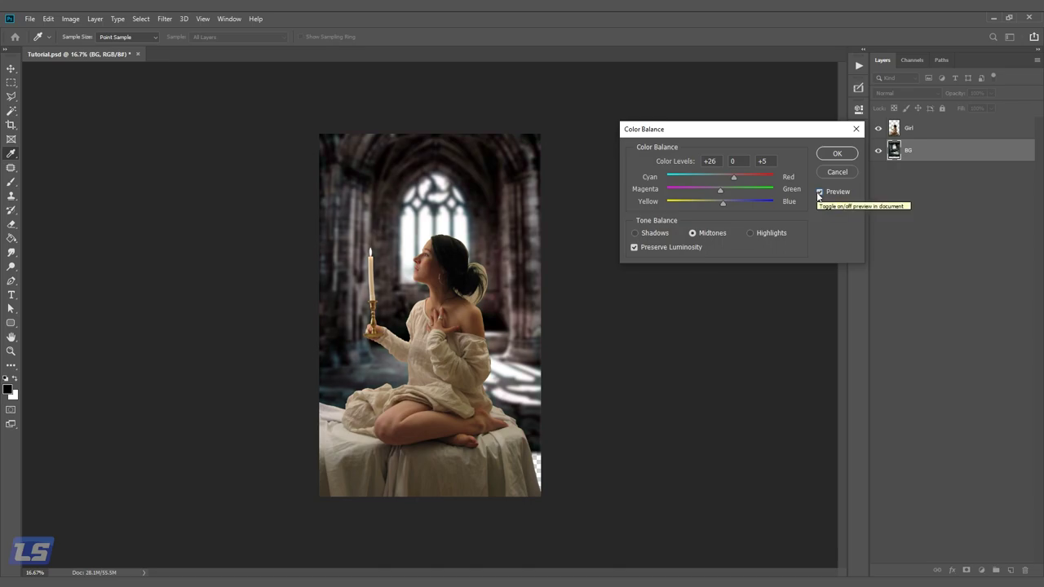
left_click(830, 154)
Darken BG with Brightness/Contrast set to -15
left_click(71, 18)
mouse_move(88, 47)
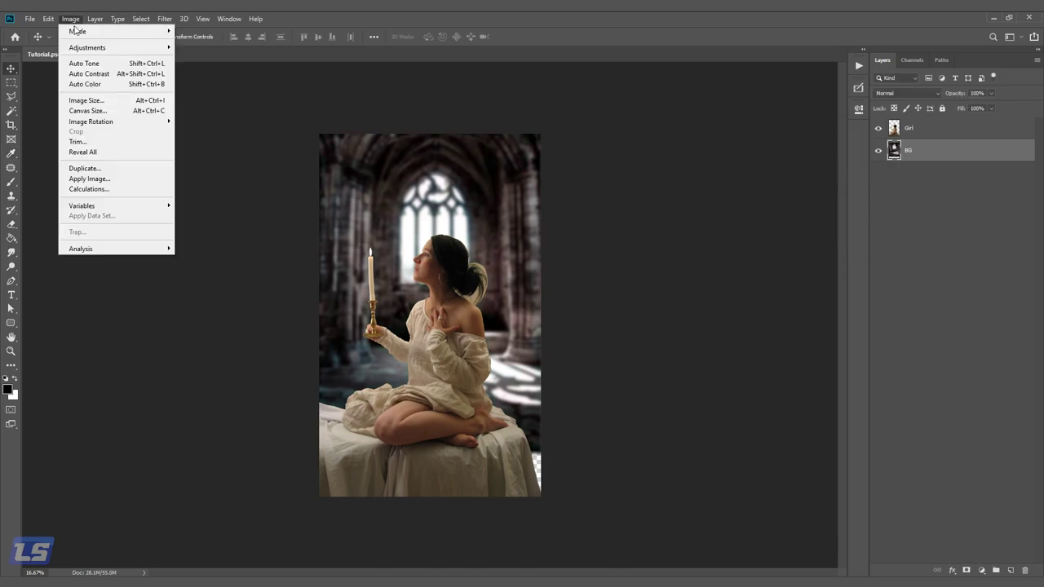
left_click(204, 44)
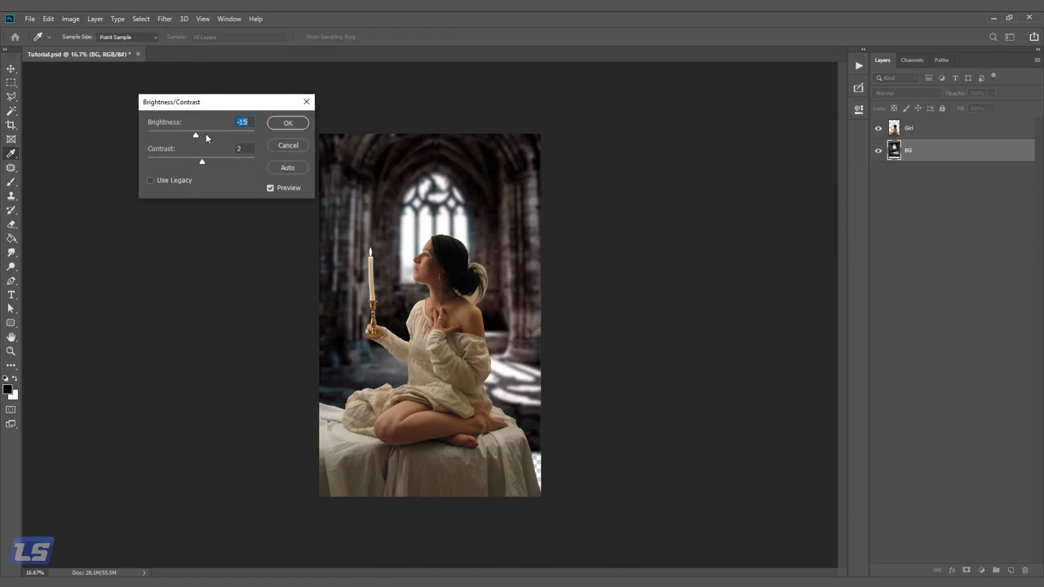
left_click(296, 125)
Add a new layer named Shade and set up a soft black brush
left_click(1011, 571)
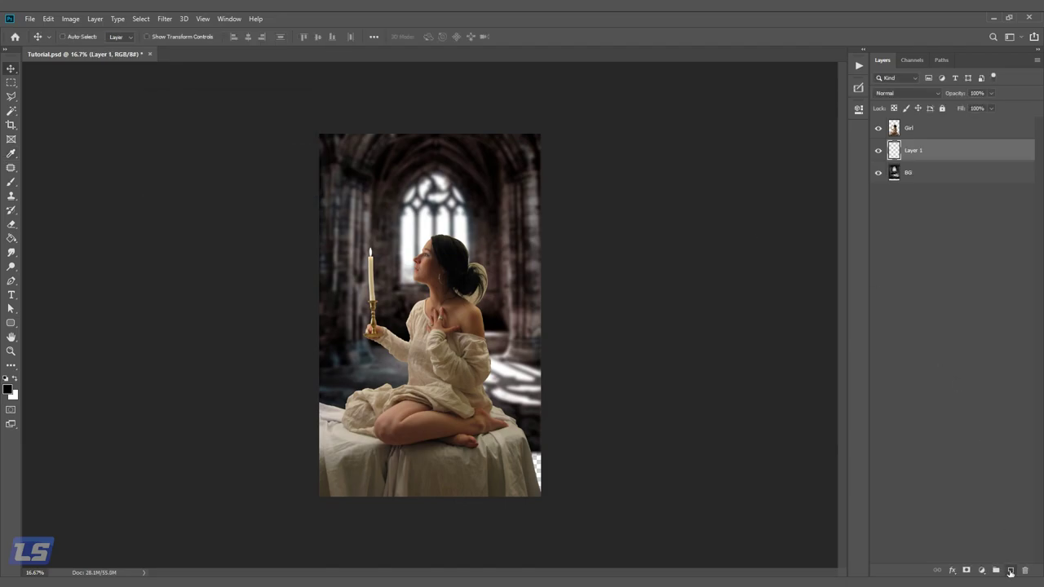
type("ade")
key("Return")
left_click(12, 183)
right_click(429, 256)
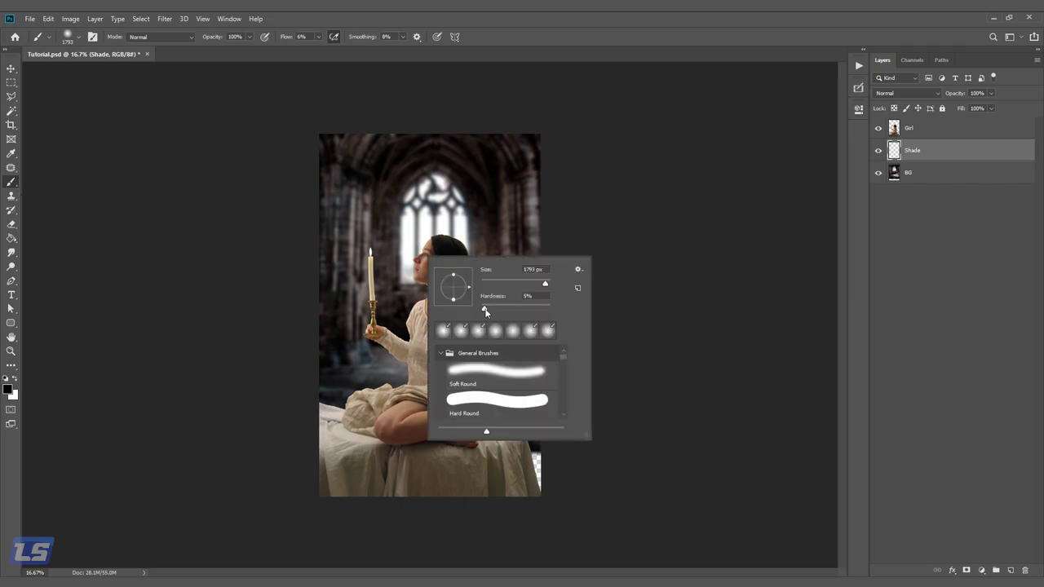
left_click(7, 390)
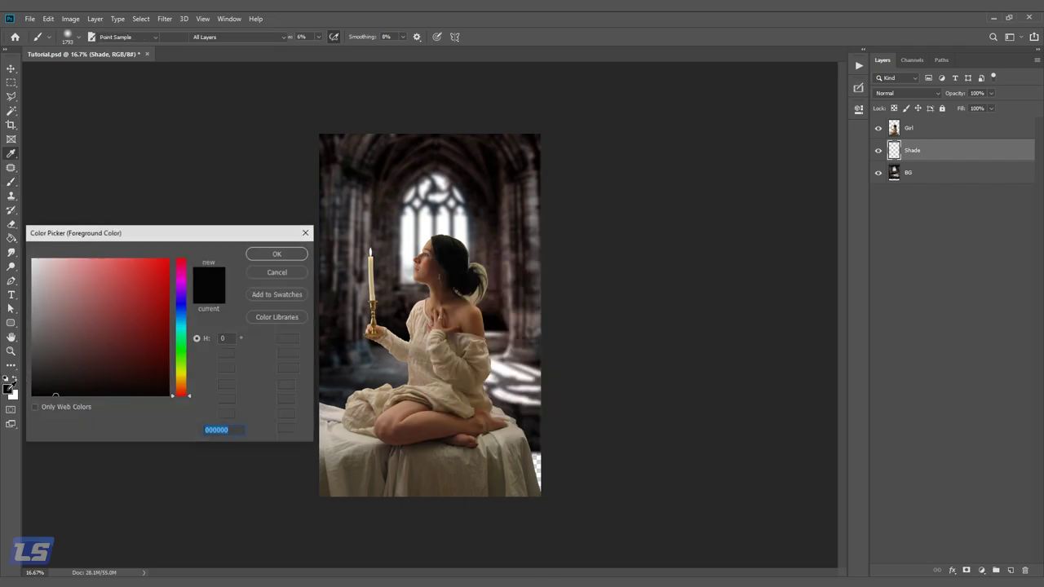
left_click(280, 253)
Hide the Girl layer and paint black over the bright floor and lower background
left_click(879, 128)
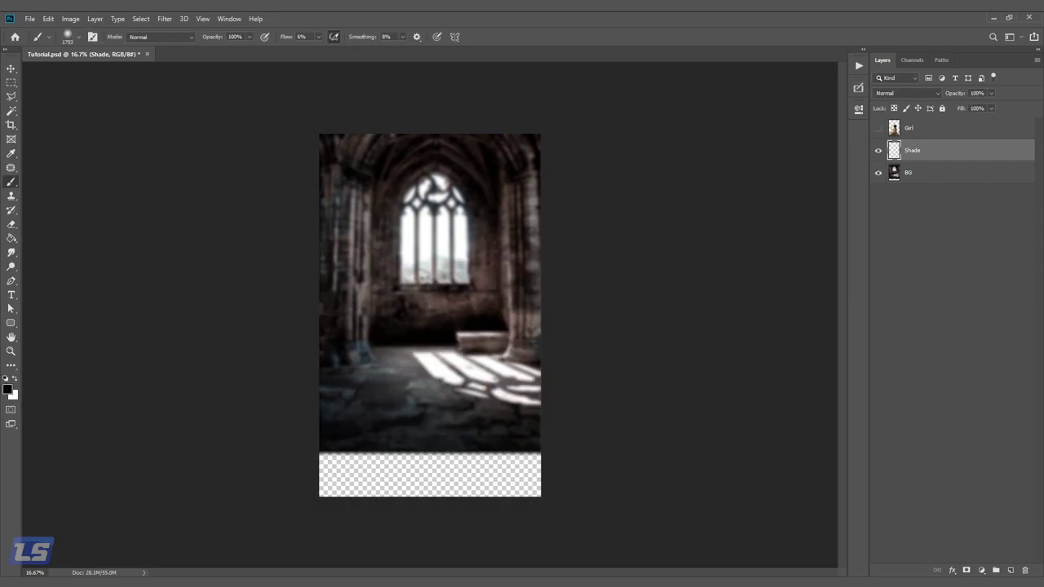
left_click_drag(408, 359, 506, 408)
left_click_drag(367, 376, 456, 473)
left_click_drag(424, 367, 522, 396)
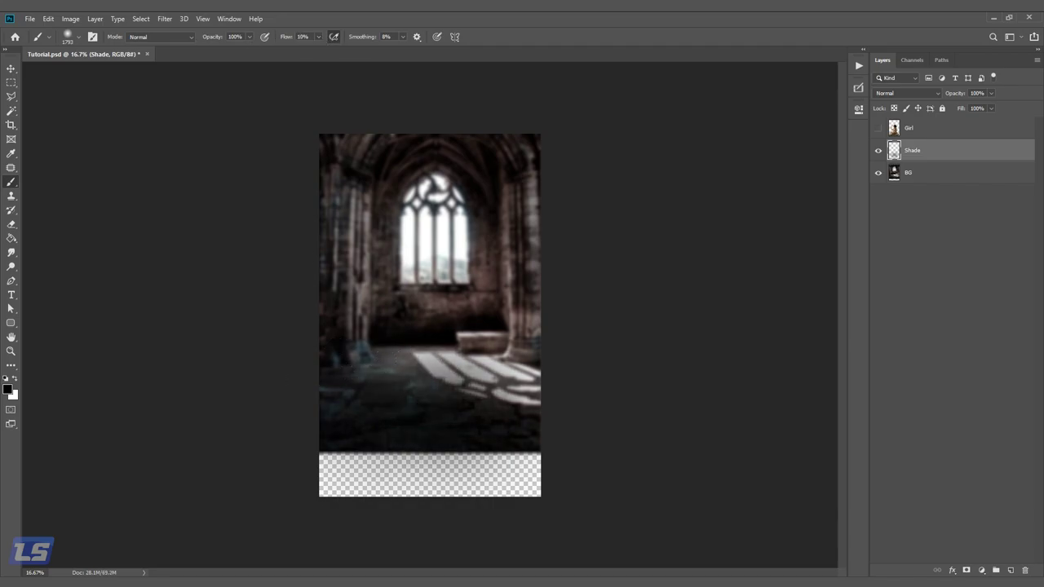
left_click_drag(392, 383, 475, 367)
Show the girl again, compare the shading on and off, and nudge the Shade layer
left_click(878, 128)
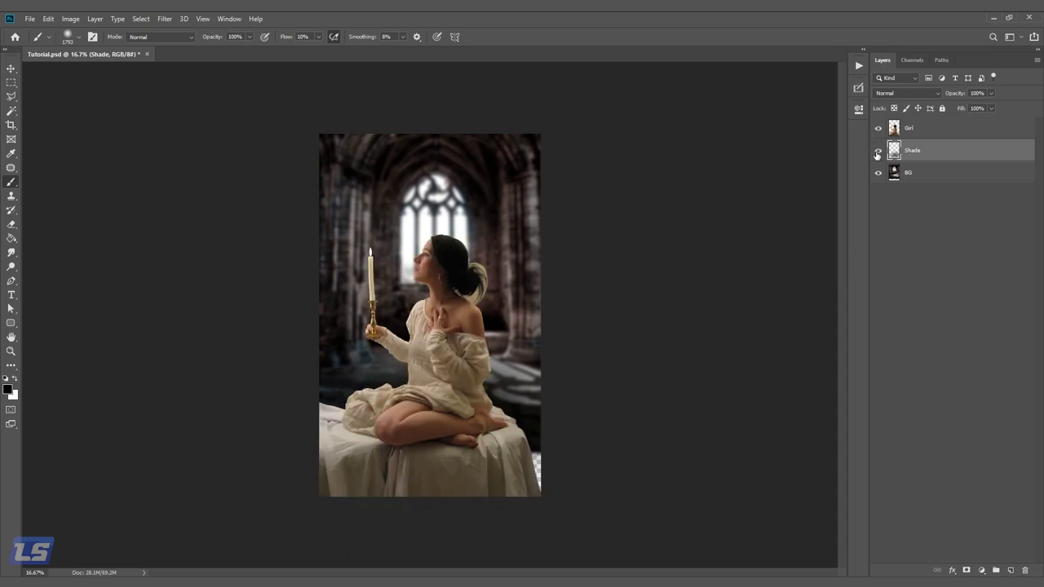
left_click(878, 151)
left_click(877, 151)
left_click(877, 151)
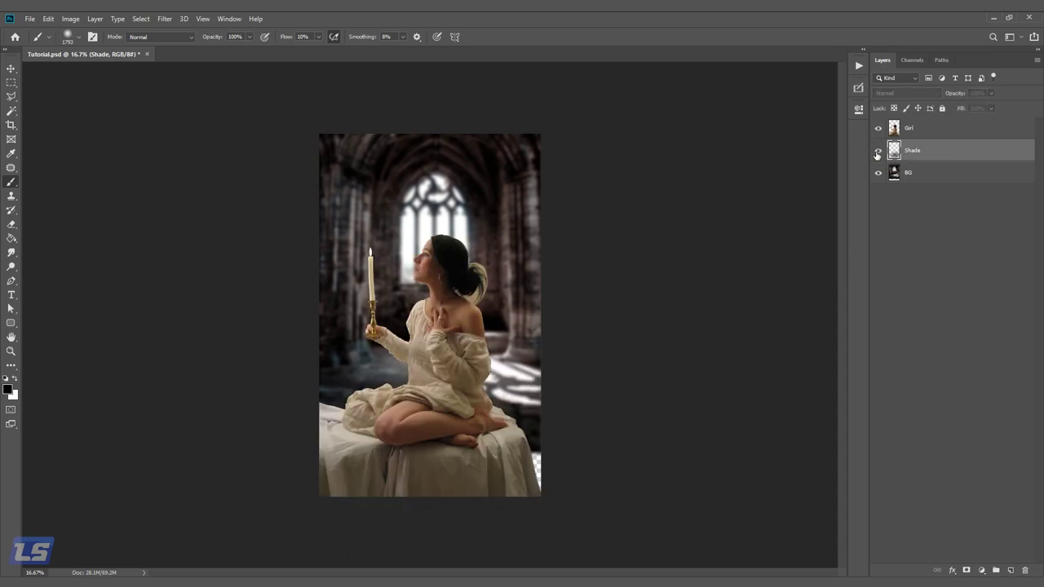
left_click(878, 151)
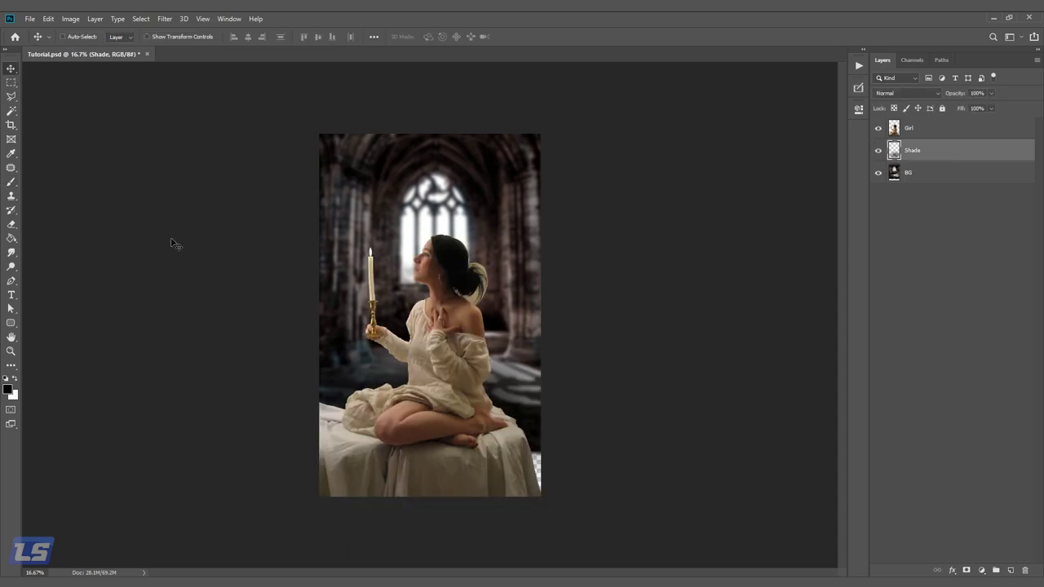
key("v")
left_click_drag(536, 409, 524, 414)
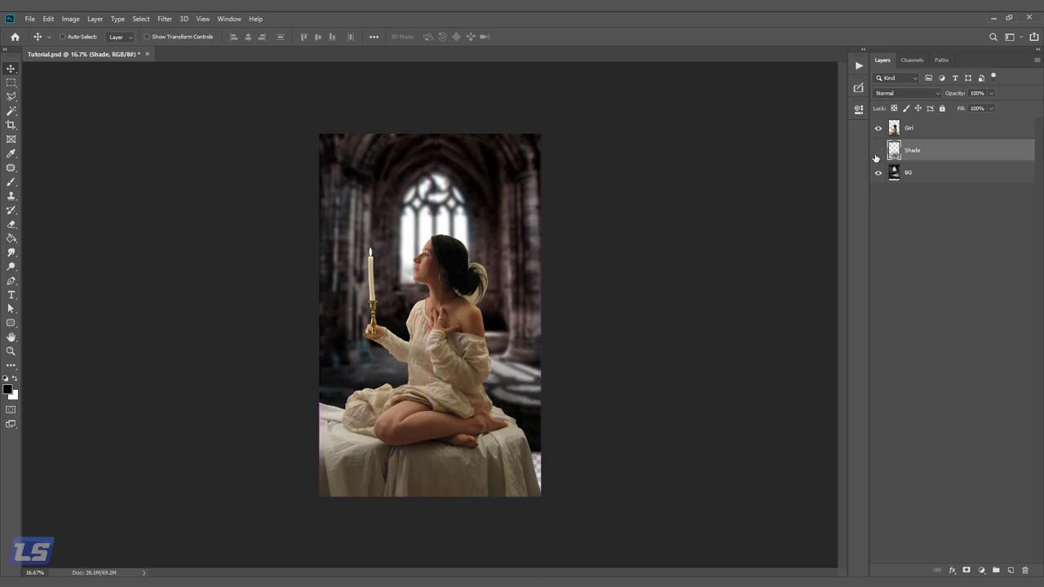
Duplicate the BG layer, place the copy below, and merge both into one layer
left_click(912, 178)
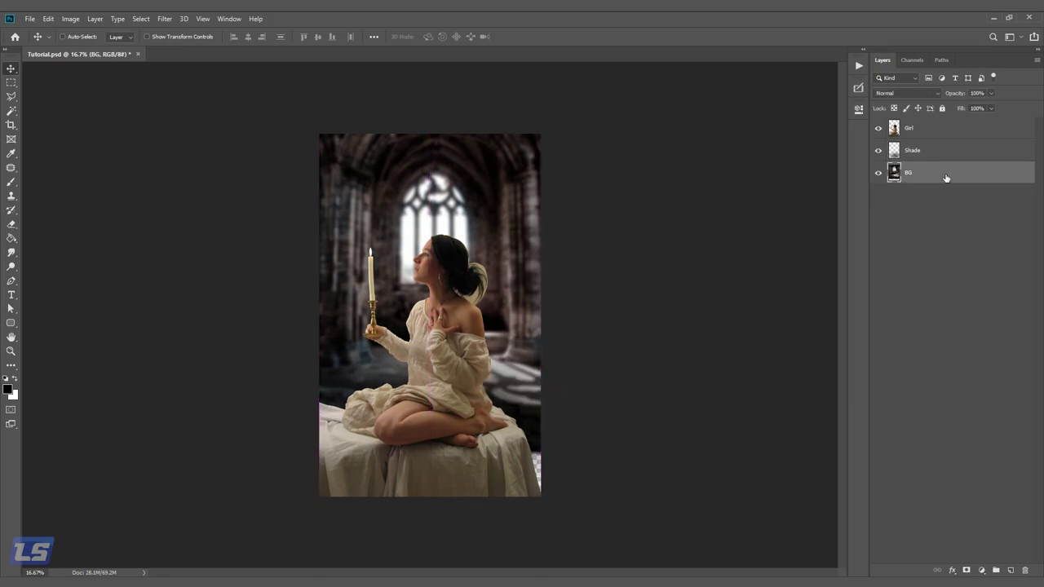
right_click(959, 182)
left_click(923, 179)
left_click(617, 172)
left_click_drag(915, 176, 915, 200)
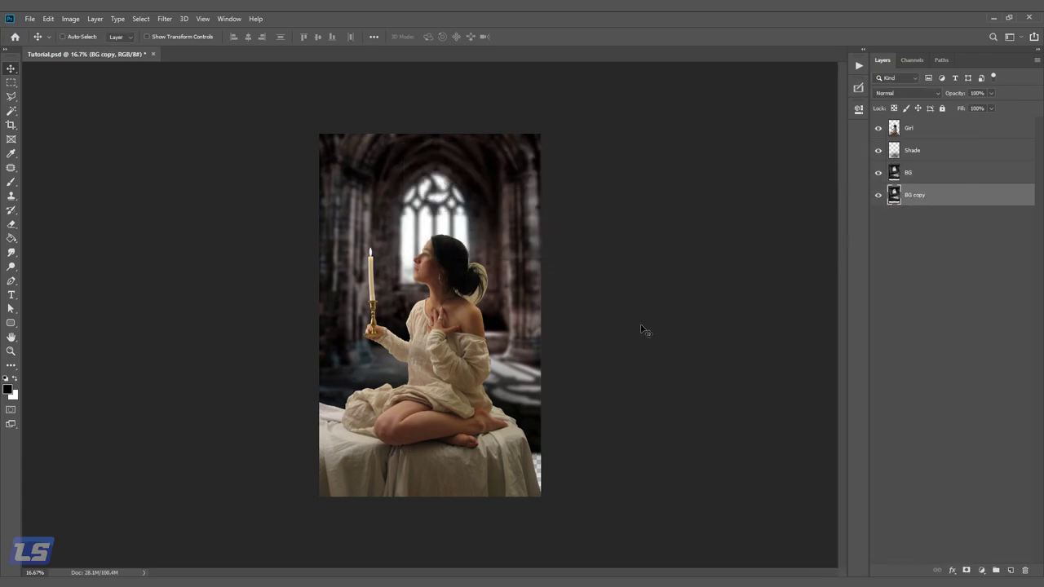
left_click_drag(535, 430, 544, 434)
left_click(969, 176, "shift")
right_click(969, 177)
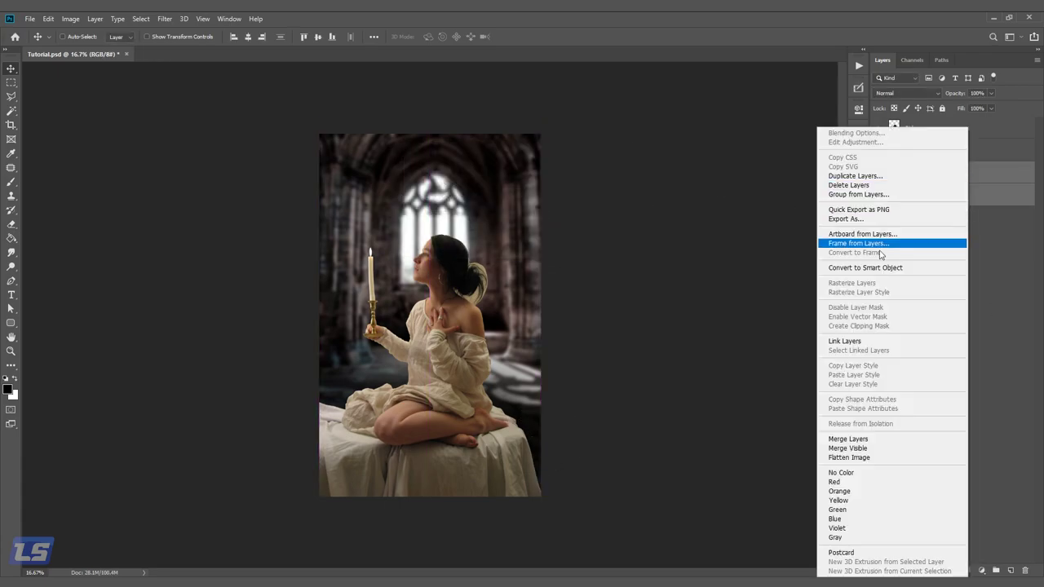
left_click(844, 438)
Add a new layer named Blue Light above Shade
left_click(952, 158)
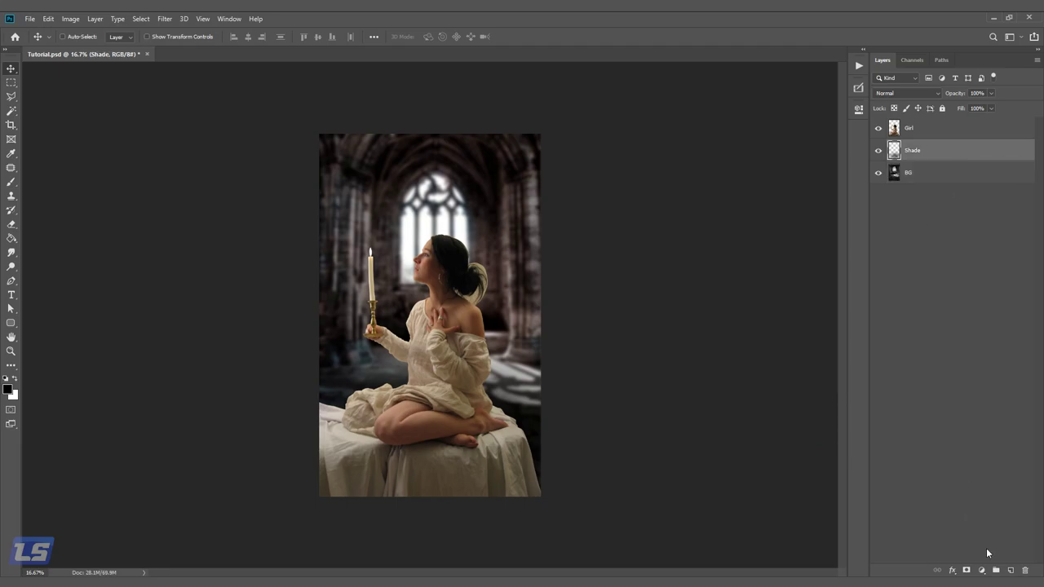
key("ctrl+shift+alt+n")
type("Blur")
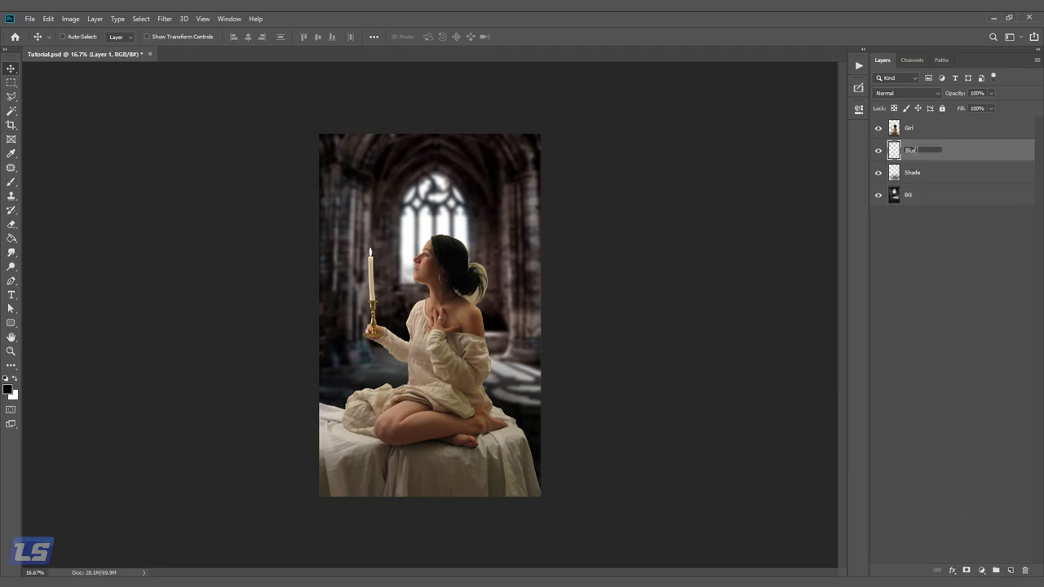
type("Light")
key("Return")
Paint bright blue with a soft brush over the arched window
key("b")
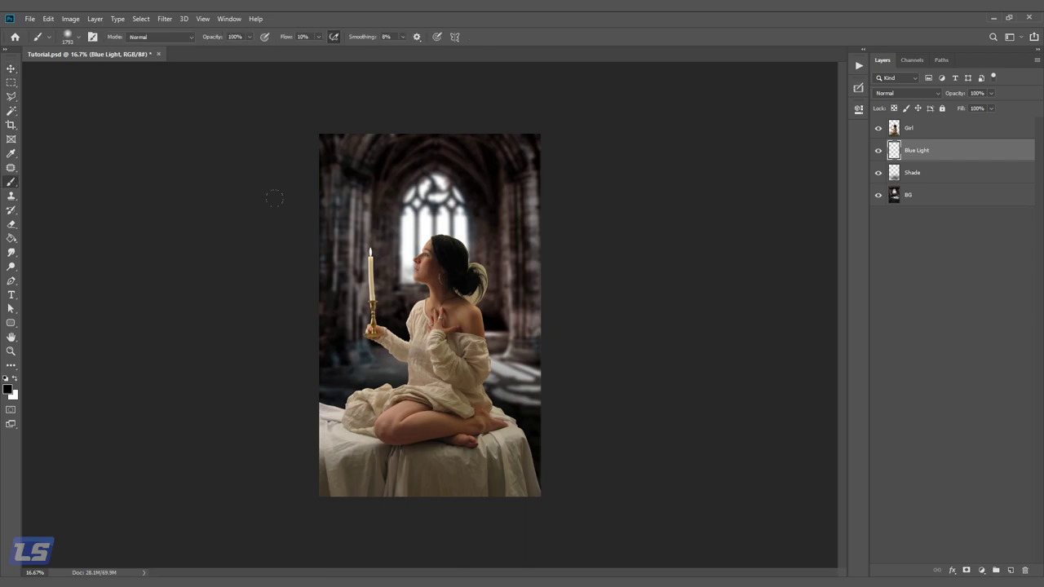
left_click(8, 388)
left_click(180, 319)
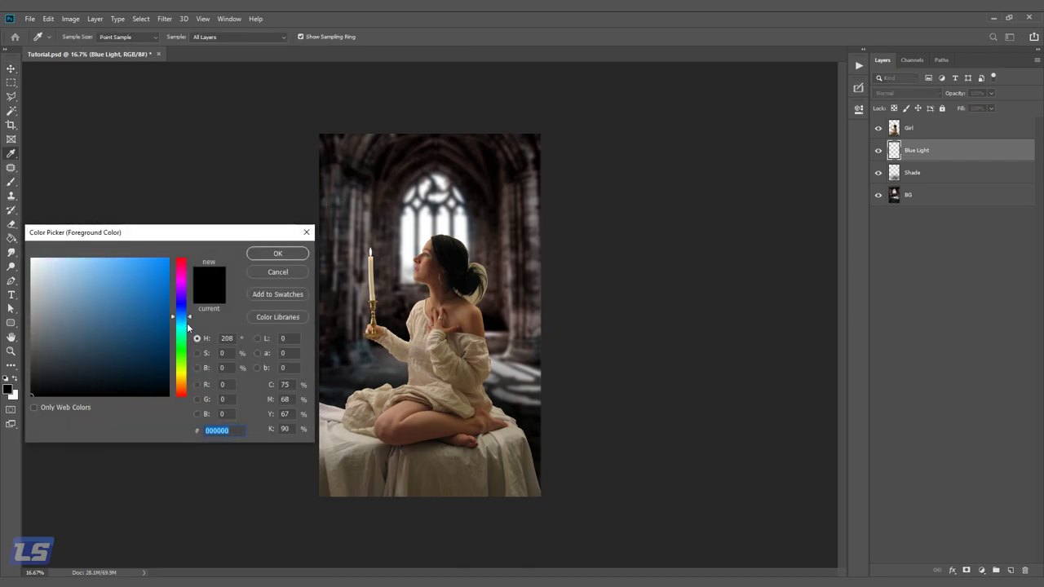
left_click(154, 293)
left_click(278, 254)
right_click(483, 252)
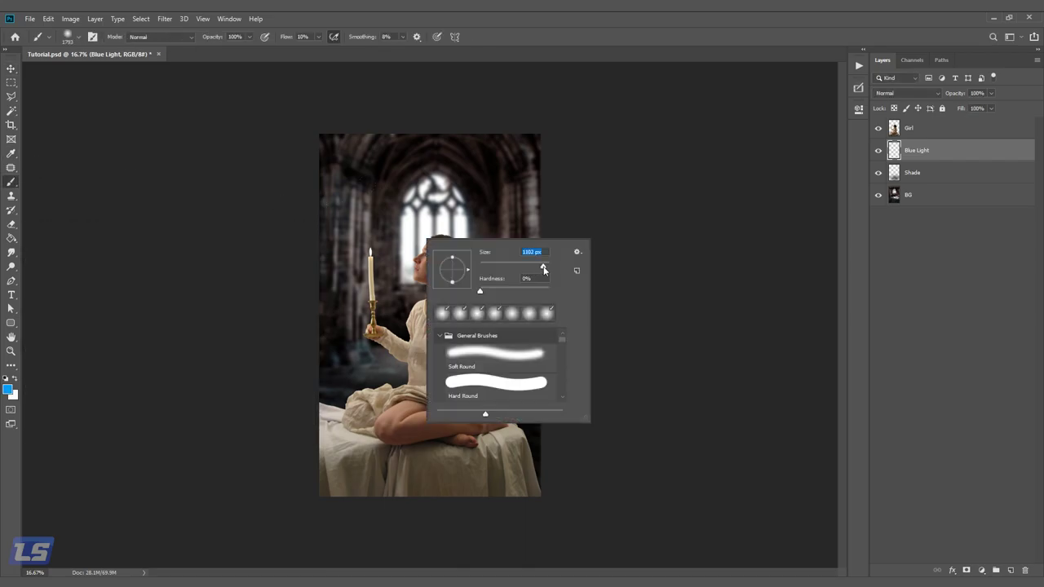
key("Return")
left_click(437, 214)
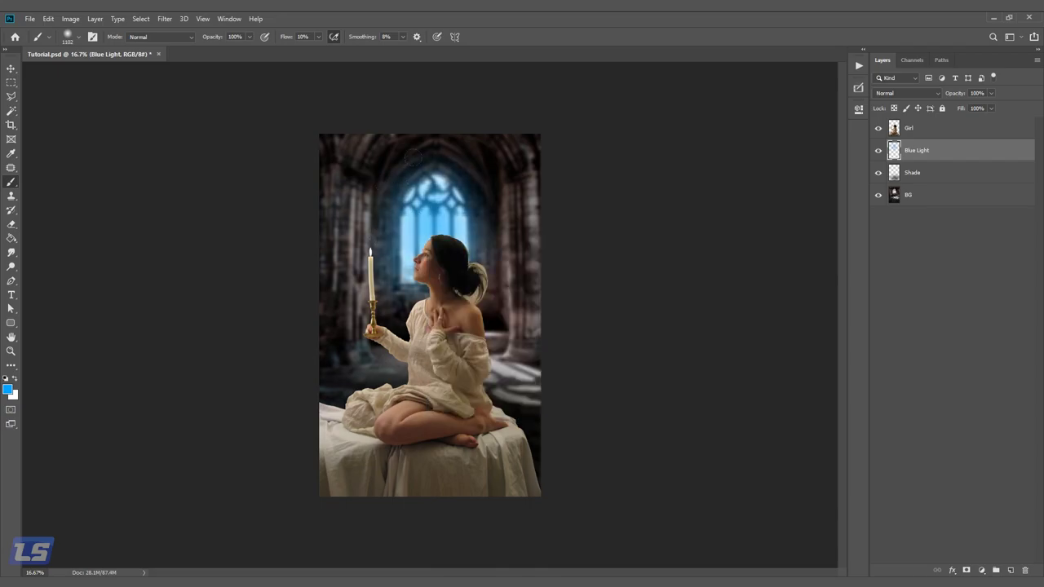
left_click_drag(413, 156, 457, 171)
Set Blue Light's blend mode to Overlay and add a new empty layer above
left_click(905, 93)
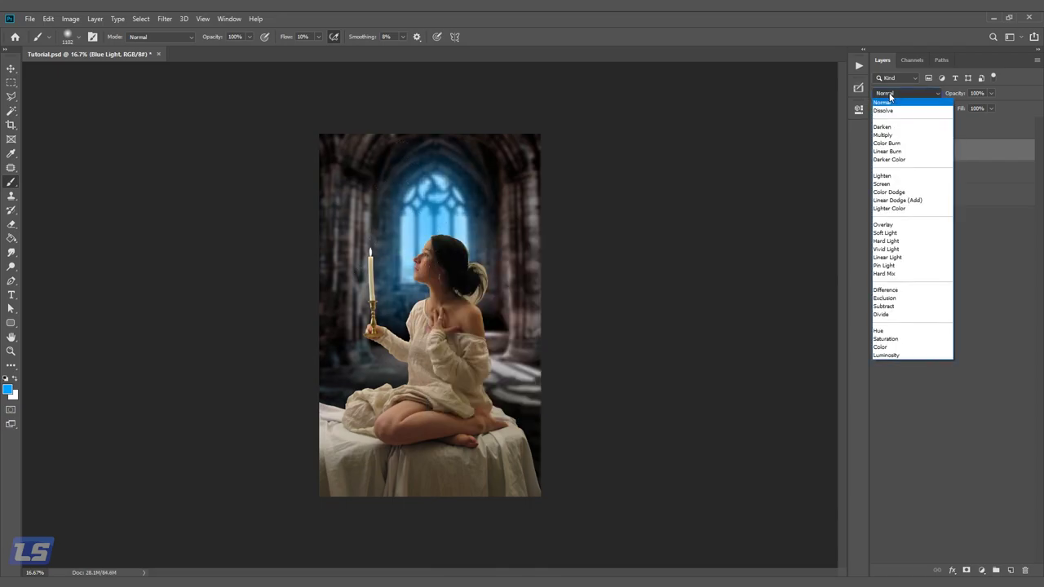
left_click(907, 231)
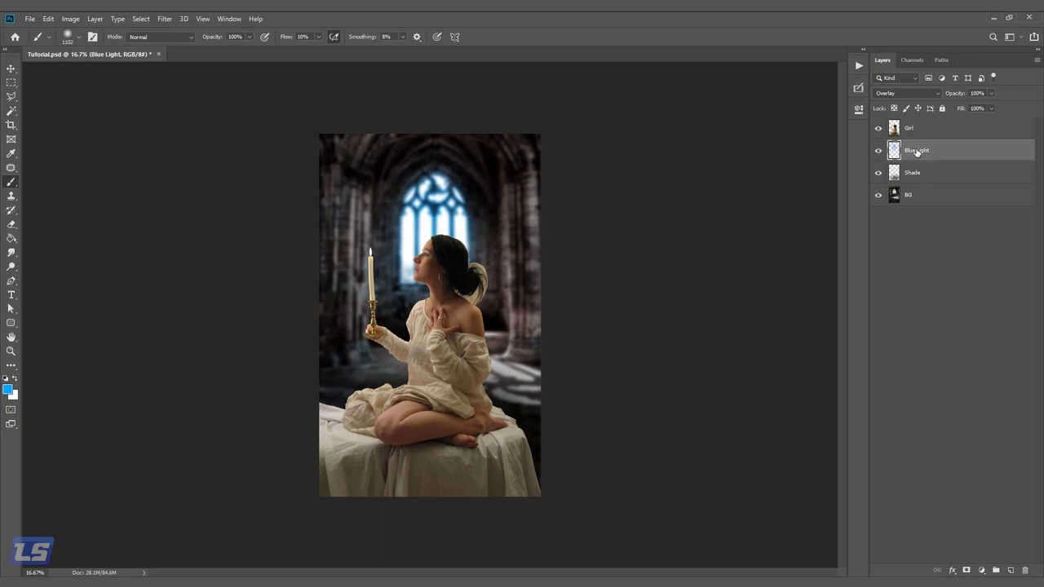
left_click(1012, 570)
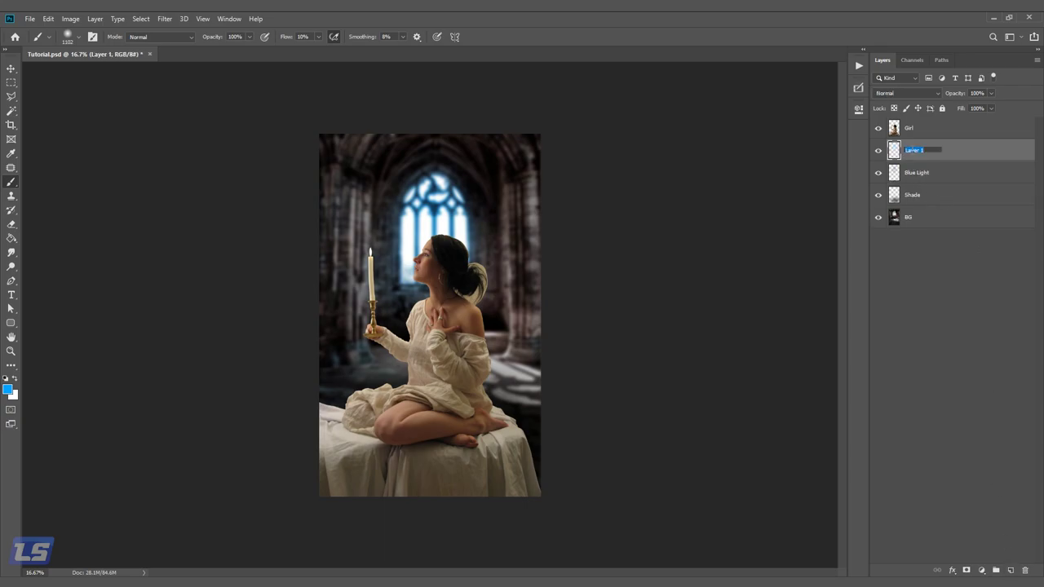
type("Light")
Name the new layer Light and set the foreground colour to cream #fffcef
key("Return")
left_click(6, 391)
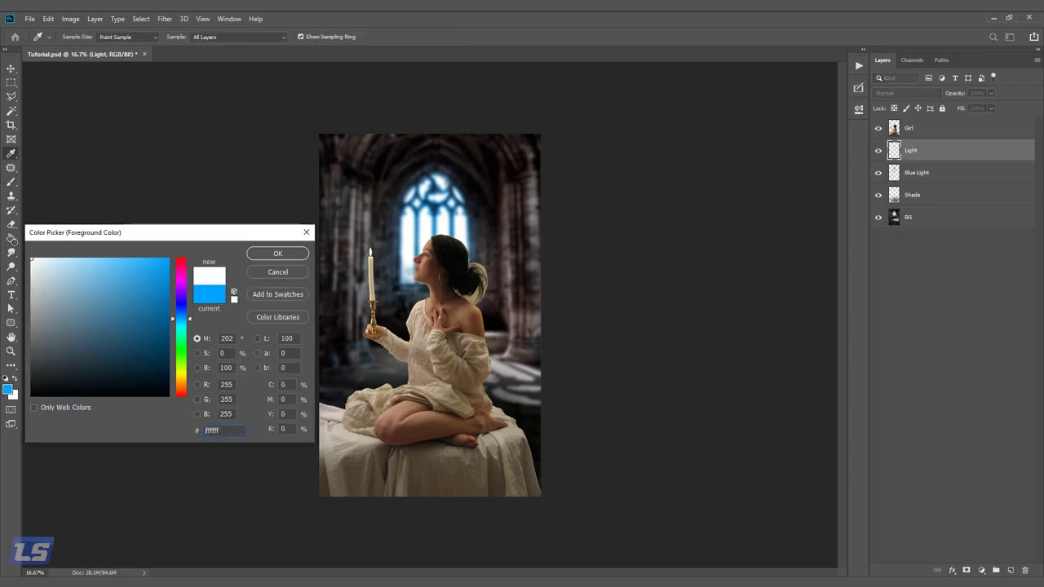
type("fffcef")
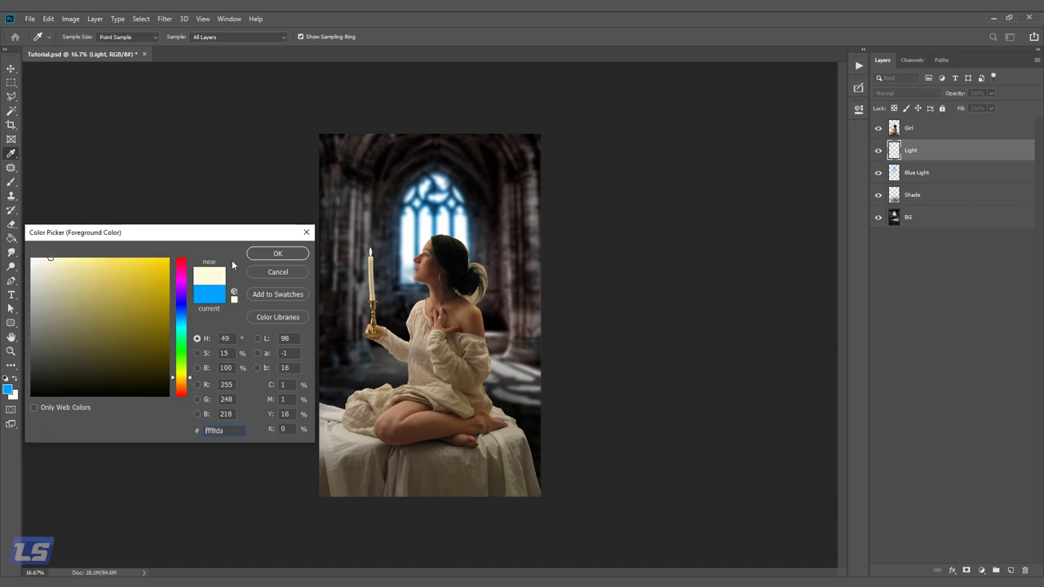
left_click(277, 252)
Brush a cream glow along the window's left edge
key("b")
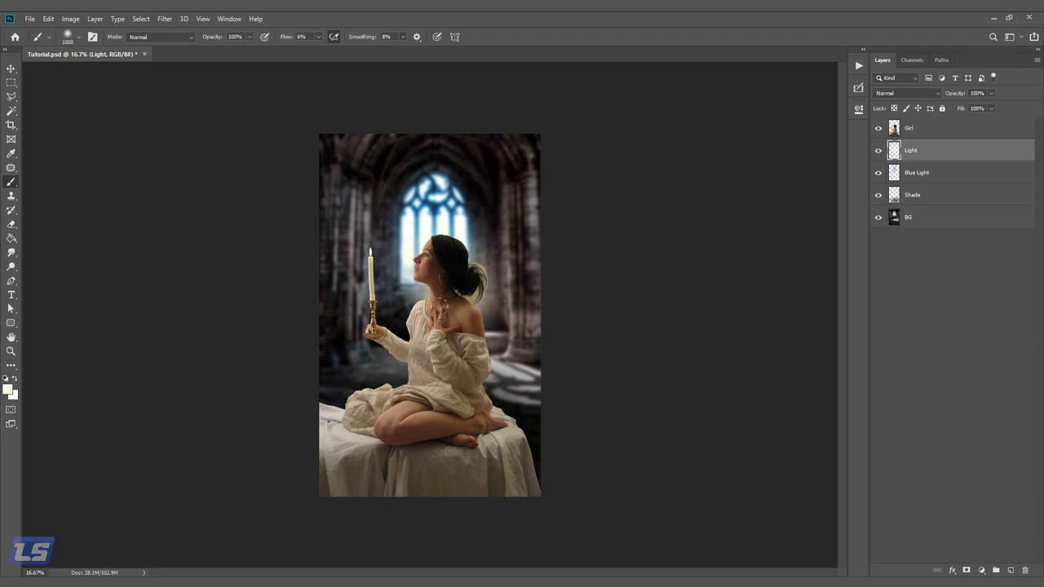
left_click(8, 391)
left_click(269, 254)
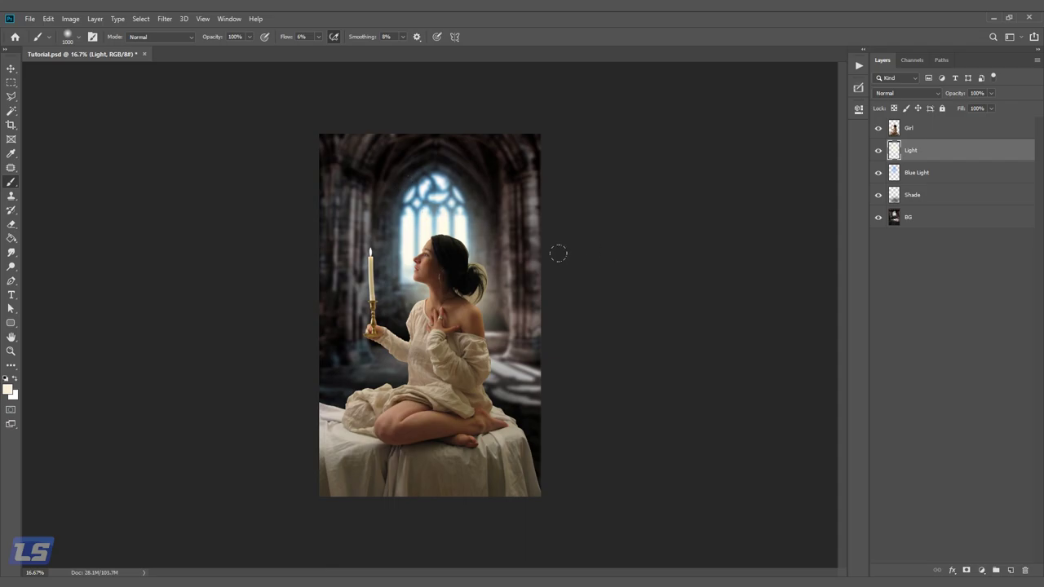
left_click_drag(405, 213, 394, 274)
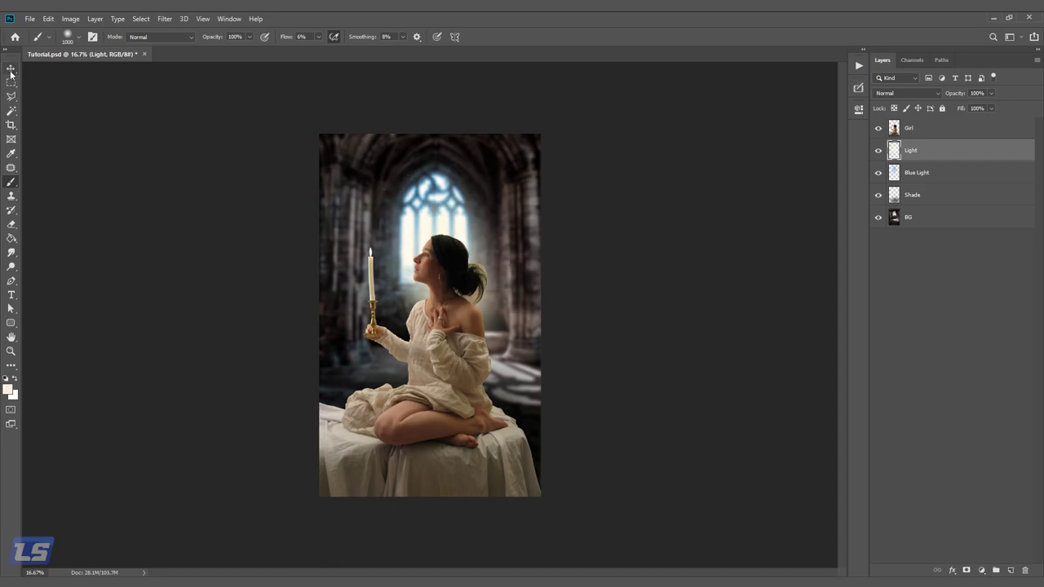
left_click(10, 70)
left_click(940, 133)
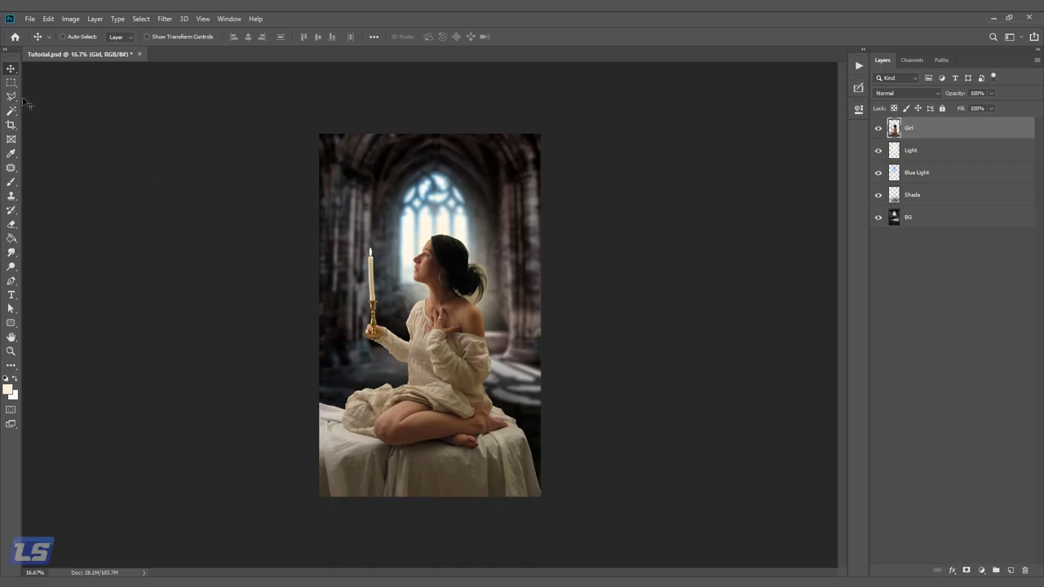
Stretch a marquee of the lower-left bedsheet leftward to fill the empty canvas edge
key("ctrl+plus")
left_click_drag(418, 461, 451, 368)
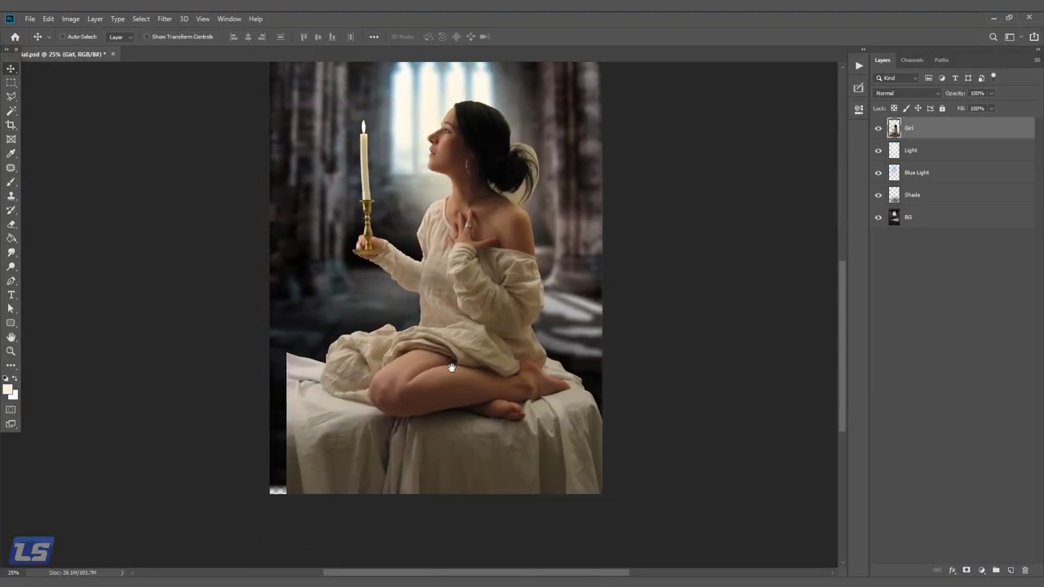
key("m")
left_click_drag(236, 317, 367, 522)
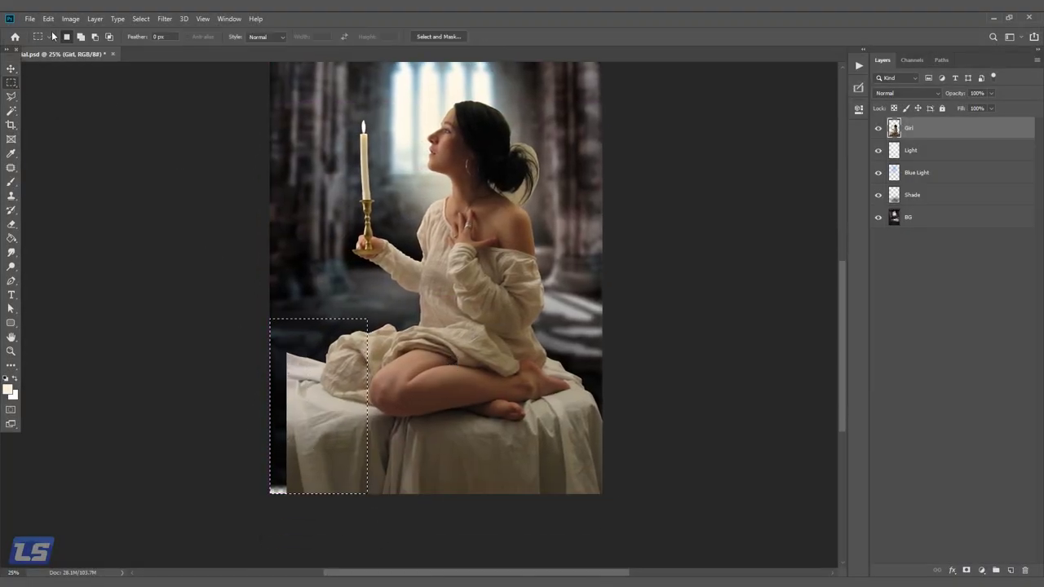
left_click(48, 18)
left_click(71, 257)
left_click_drag(270, 406, 257, 406)
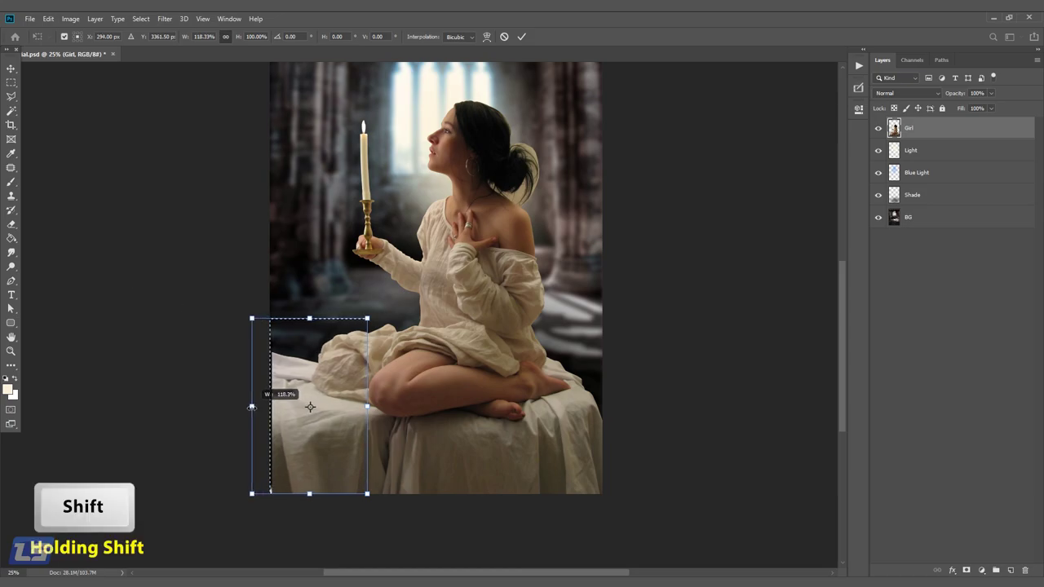
double_click(356, 362)
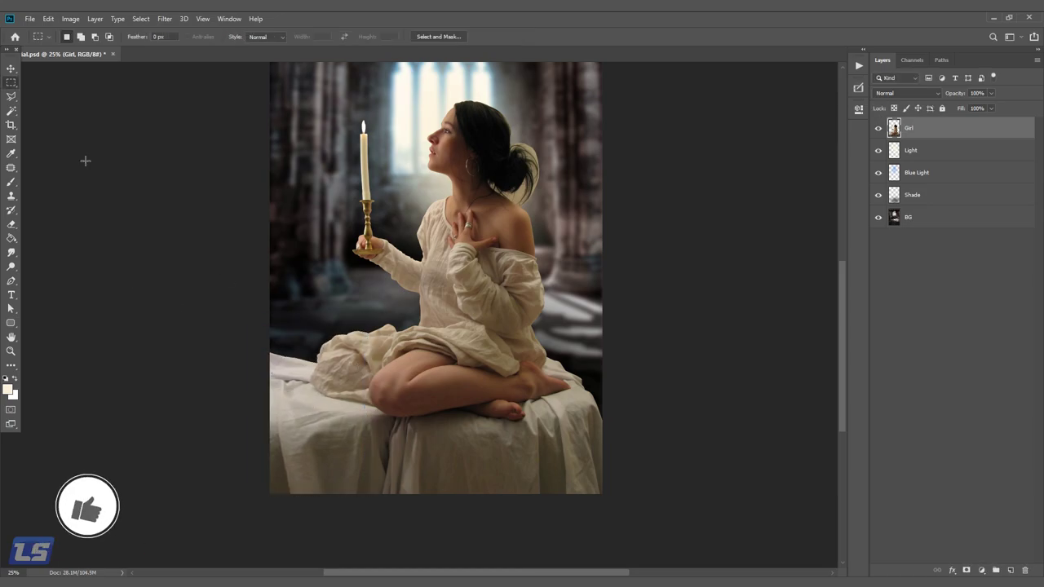
left_click_drag(232, 188, 236, 225)
key("ctrl+minus")
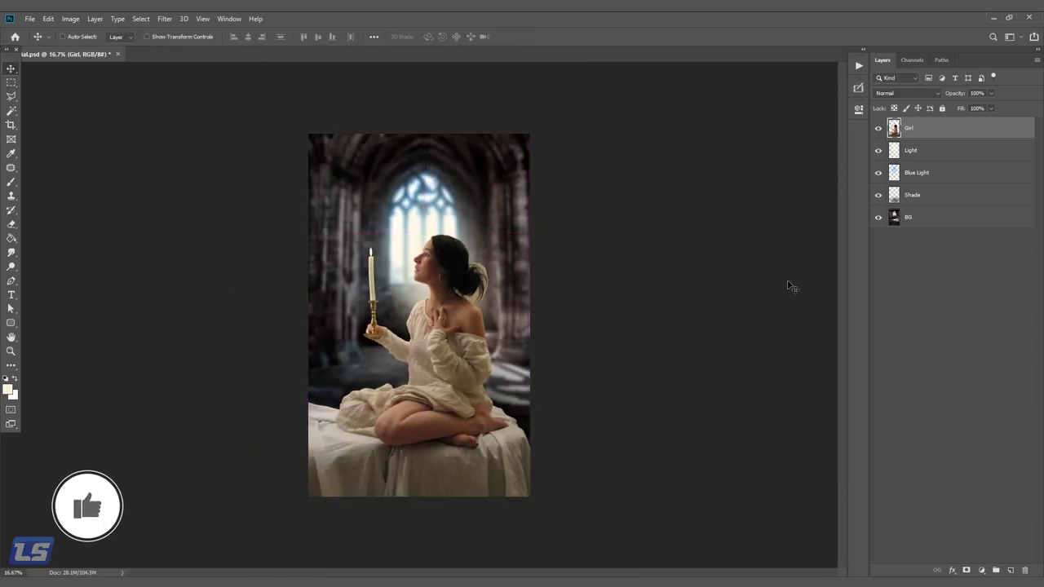
Darken the Girl layer with Brightness/Contrast at -40 brightness and 28 contrast
left_click(71, 18)
left_click(326, 44)
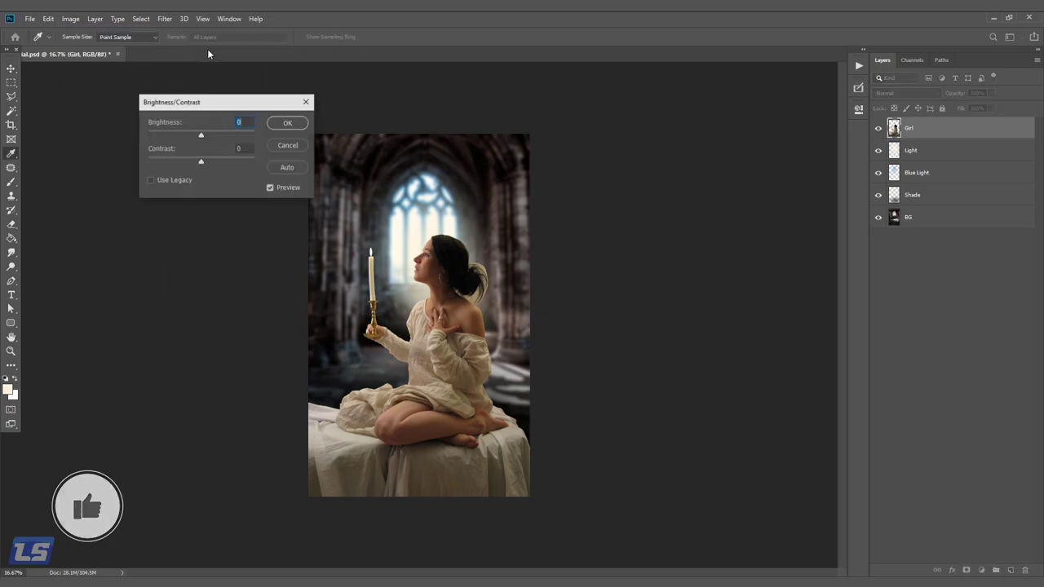
left_click_drag(201, 136, 186, 135)
left_click_drag(200, 161, 206, 163)
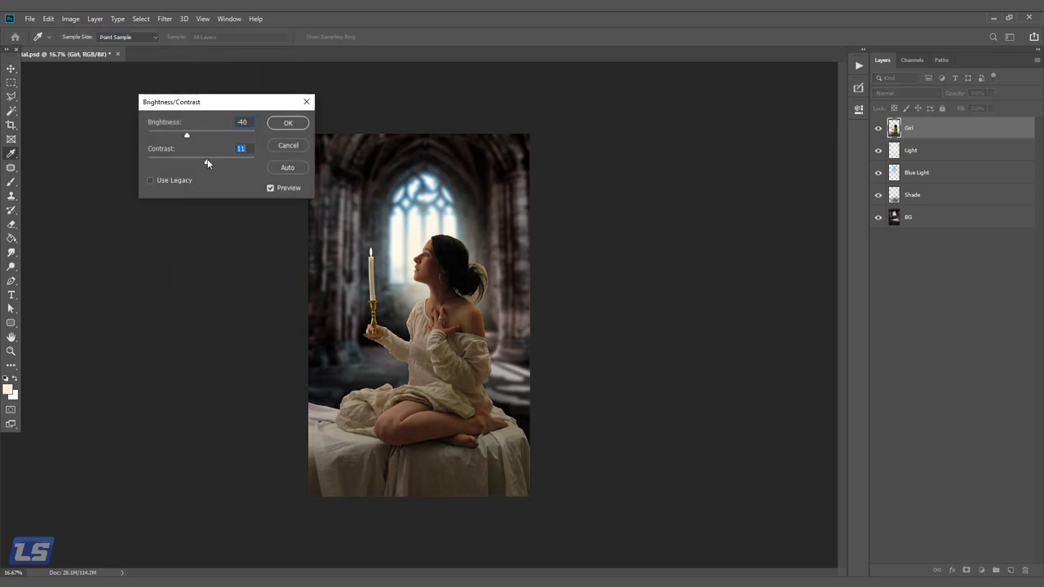
left_click(279, 125)
Shift the Girl layer's shadows cooler with a Color Balance adjustment
left_click(71, 18)
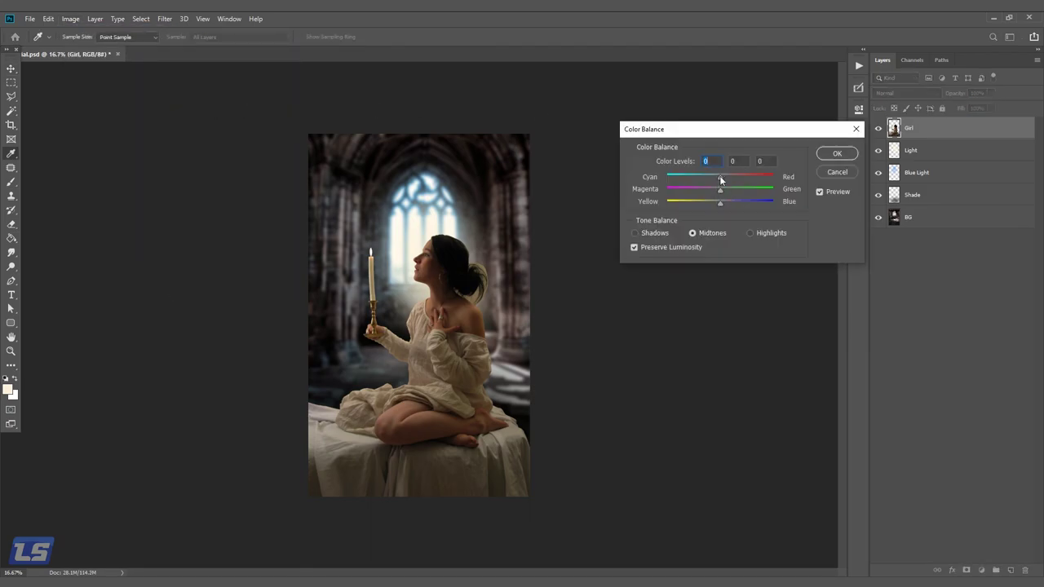
left_click_drag(720, 202, 722, 202)
key("alt+1")
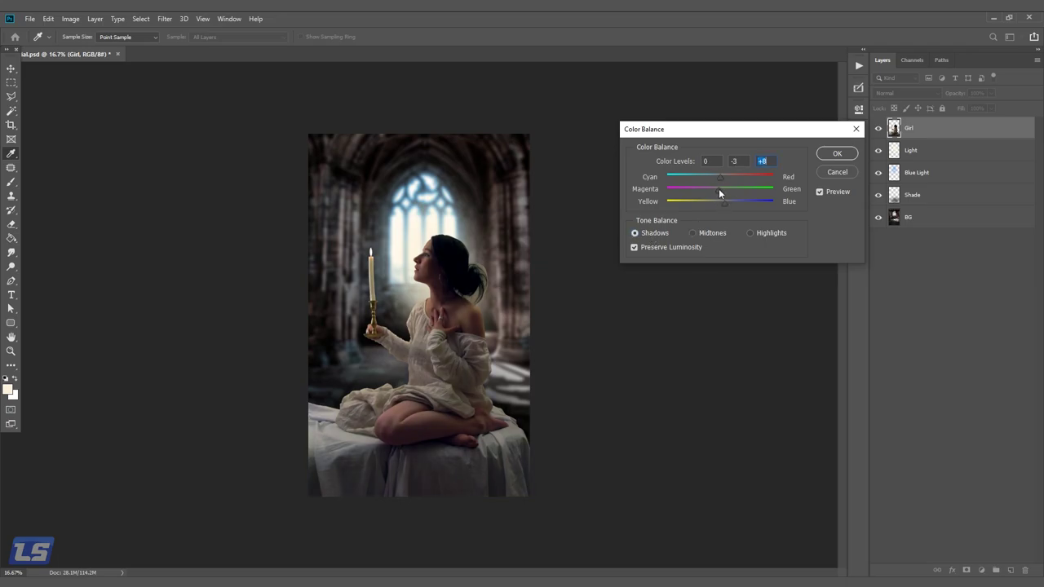
left_click(837, 153)
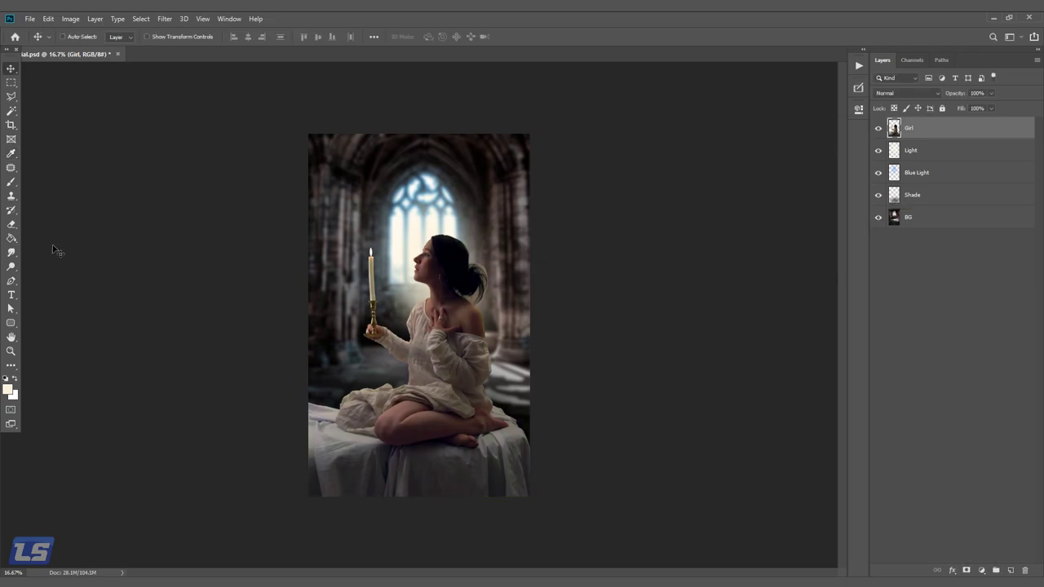
left_click(10, 267)
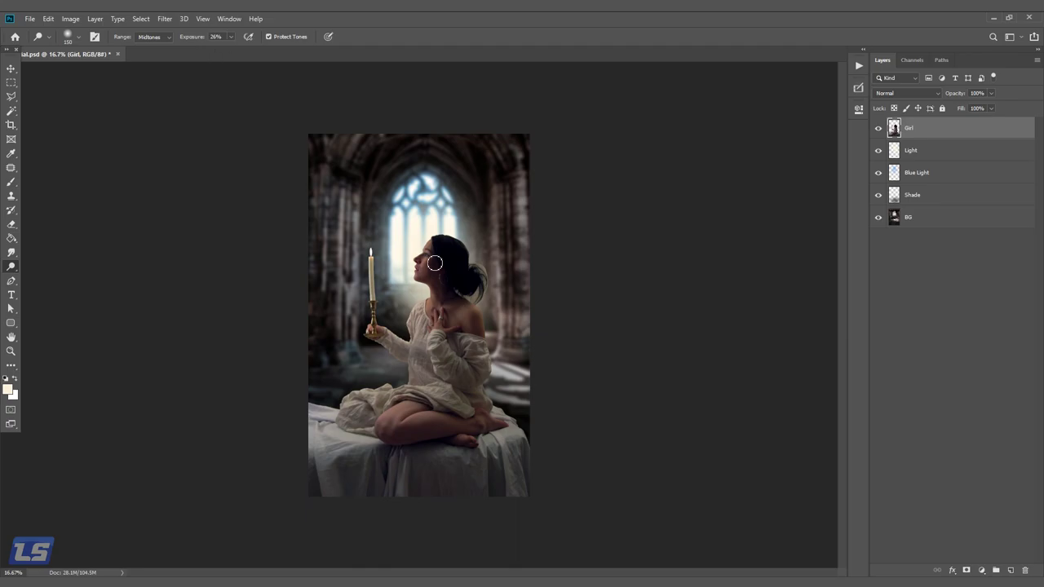
Shrink the Dodge brush and brighten the upper edge of the sleeve
scroll(435, 263, "up", 4)
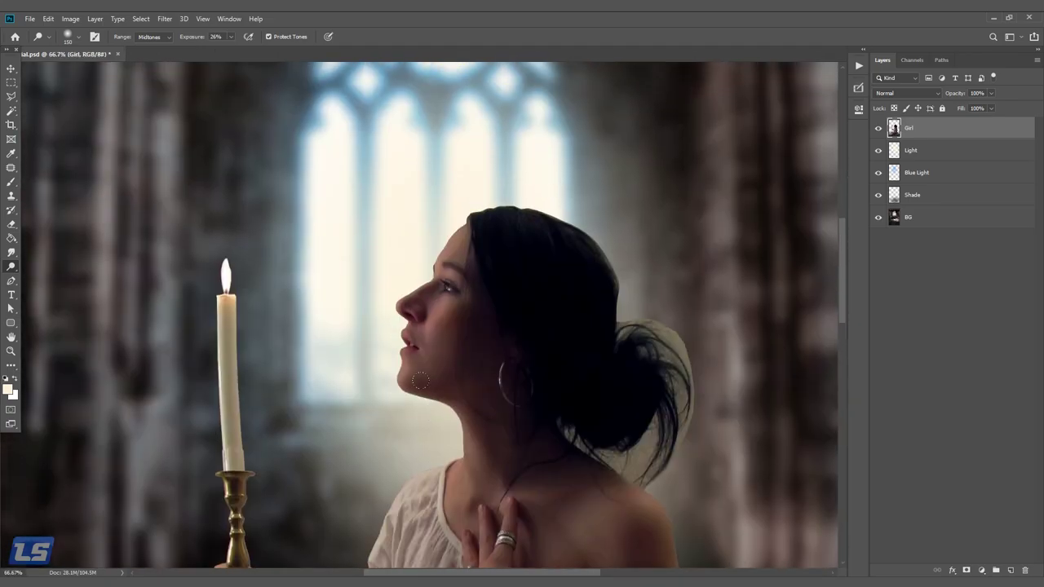
scroll(436, 267, "up", 3)
right_click(559, 247)
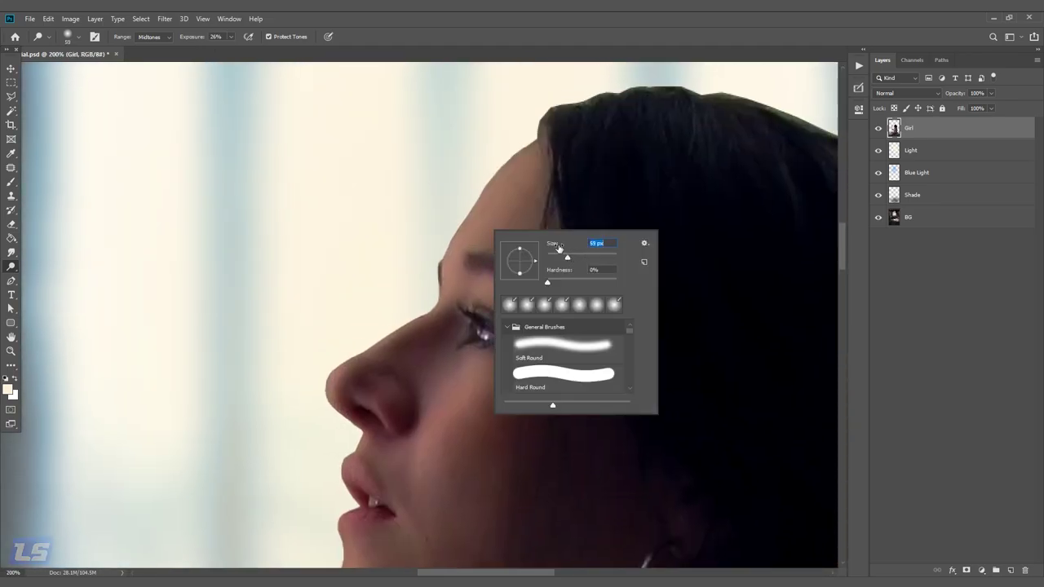
key("Return")
key("ctrl+minus")
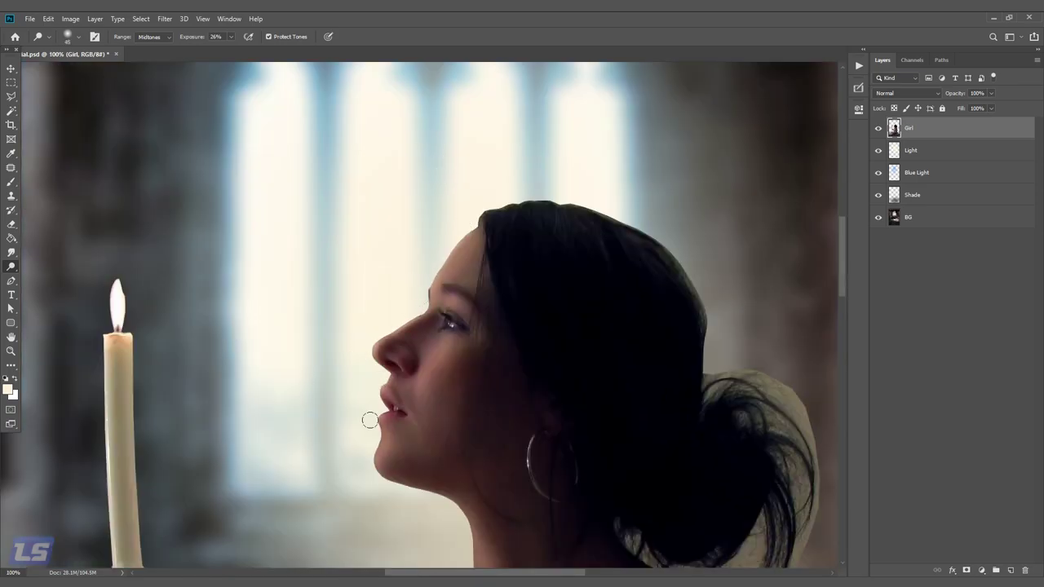
scroll(383, 408, "down", 3)
scroll(490, 391, "down", 3)
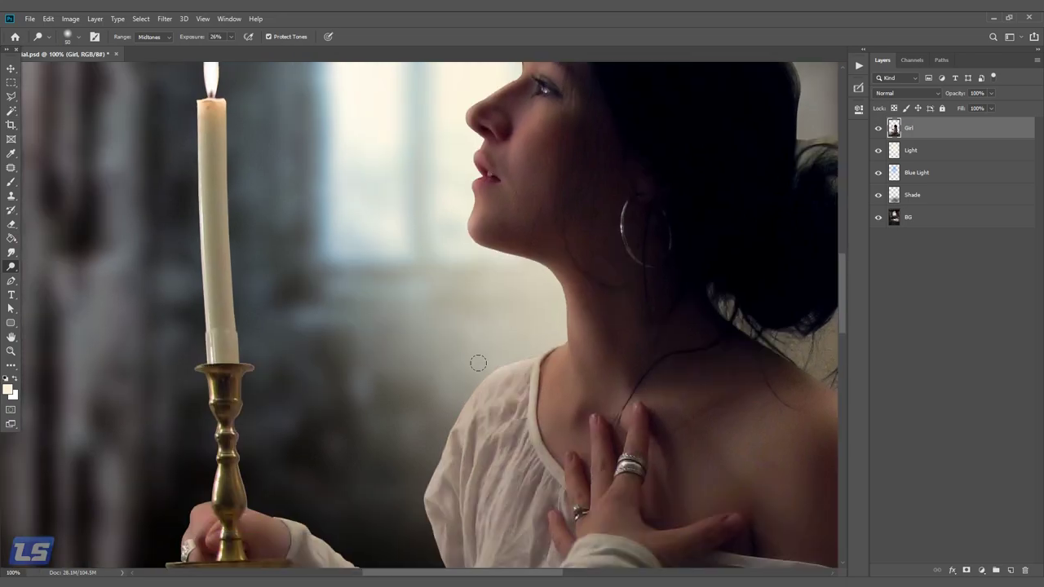
scroll(441, 351, "down", 3)
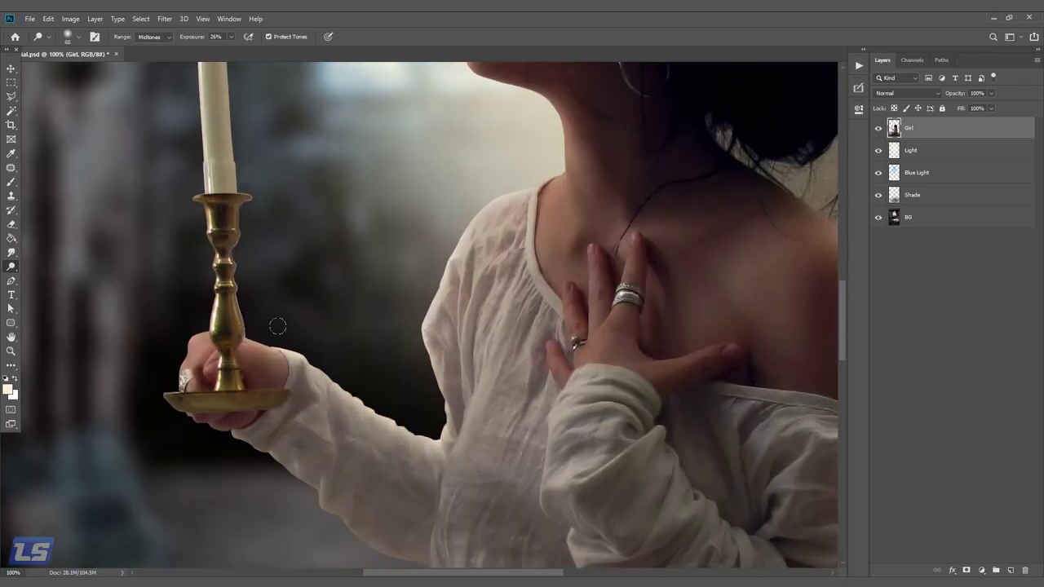
left_click_drag(282, 359, 441, 420)
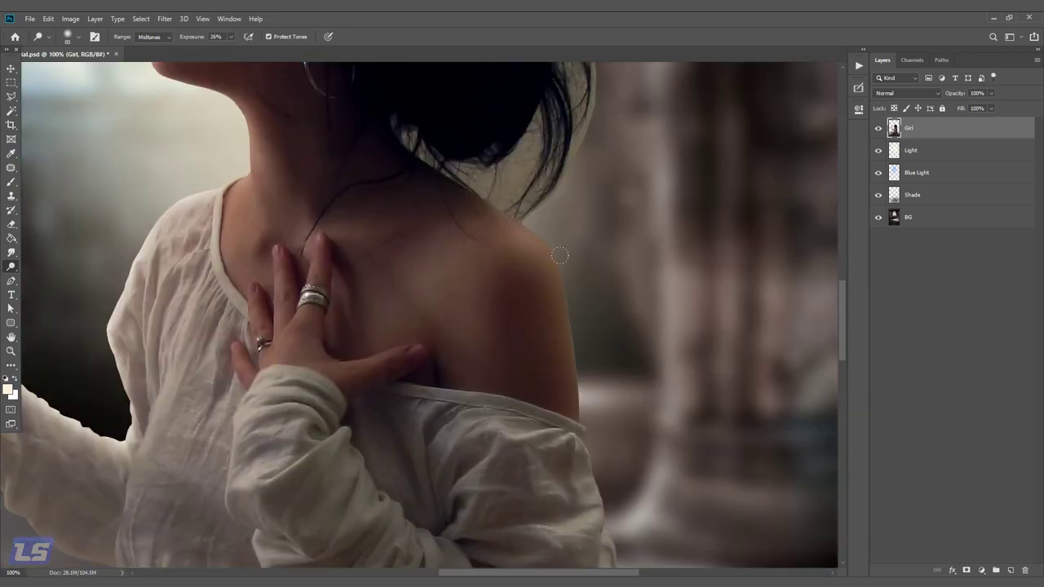
Brighten the sleeve edges along the neck and against the dark background
key("ctrl+0")
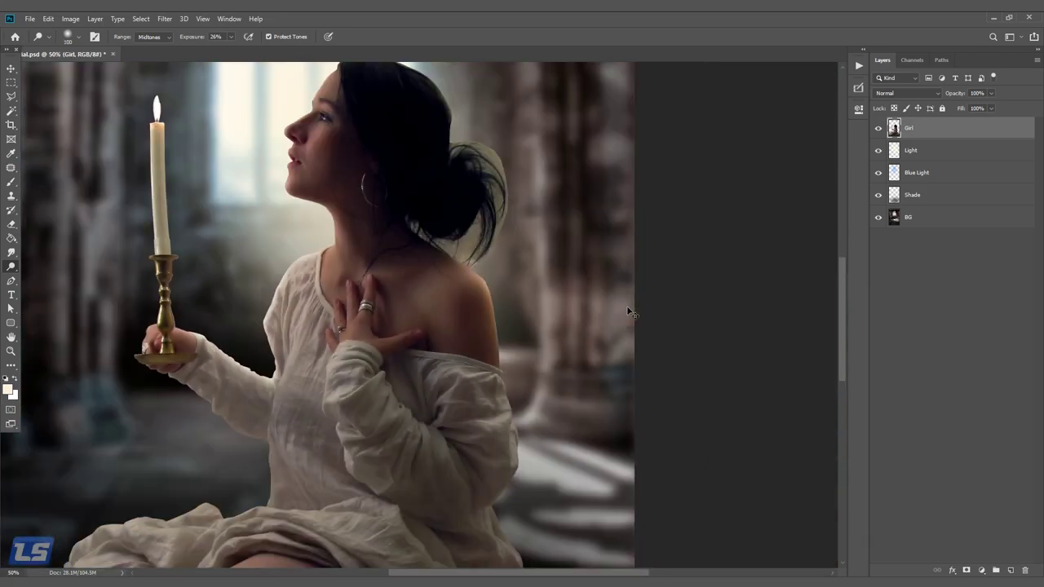
scroll(606, 334, "up", 5)
mouse_move(417, 262)
left_mouse_down()
mouse_move(459, 492)
mouse_move(461, 256)
mouse_move(480, 452)
left_mouse_up()
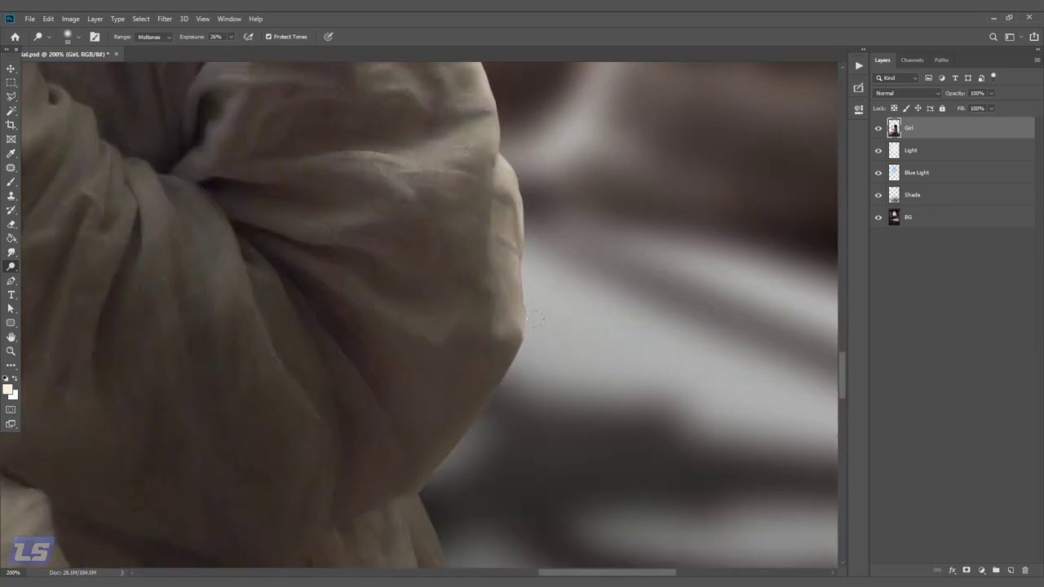
left_click_drag(473, 297, 531, 438)
mouse_move(397, 265)
left_mouse_down()
mouse_move(506, 465)
mouse_move(415, 305)
left_mouse_up()
mouse_move(559, 509)
left_mouse_down()
mouse_move(533, 329)
mouse_move(718, 477)
mouse_move(604, 338)
mouse_move(610, 379)
mouse_move(655, 427)
left_mouse_up()
Brighten the sleeve near the shoulder and the robe's left edge
key("ctrl+minus")
key("ctrl+minus")
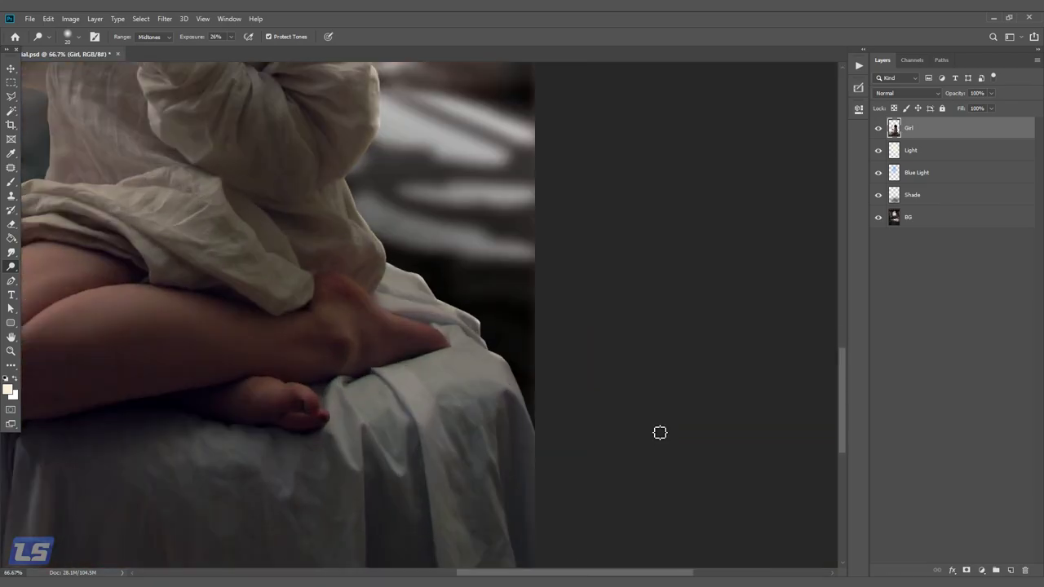
mouse_move(486, 359)
left_mouse_down()
mouse_move(338, 181)
mouse_move(507, 247)
mouse_move(629, 369)
left_mouse_up()
left_click_drag(447, 257, 398, 466)
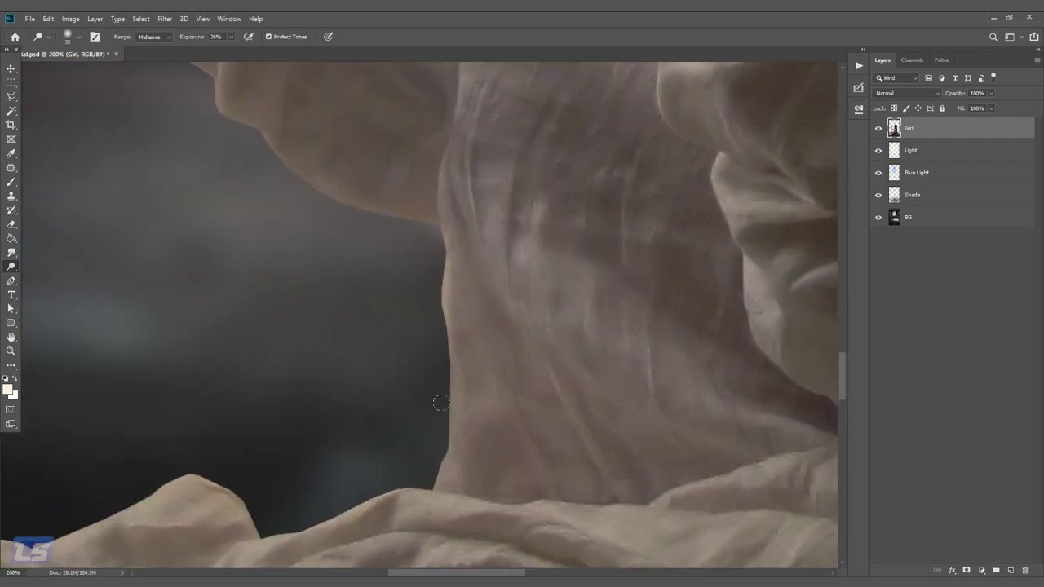
scroll(398, 466, "left", 2)
scroll(533, 336, "down", 2)
scroll(534, 336, "left", 3)
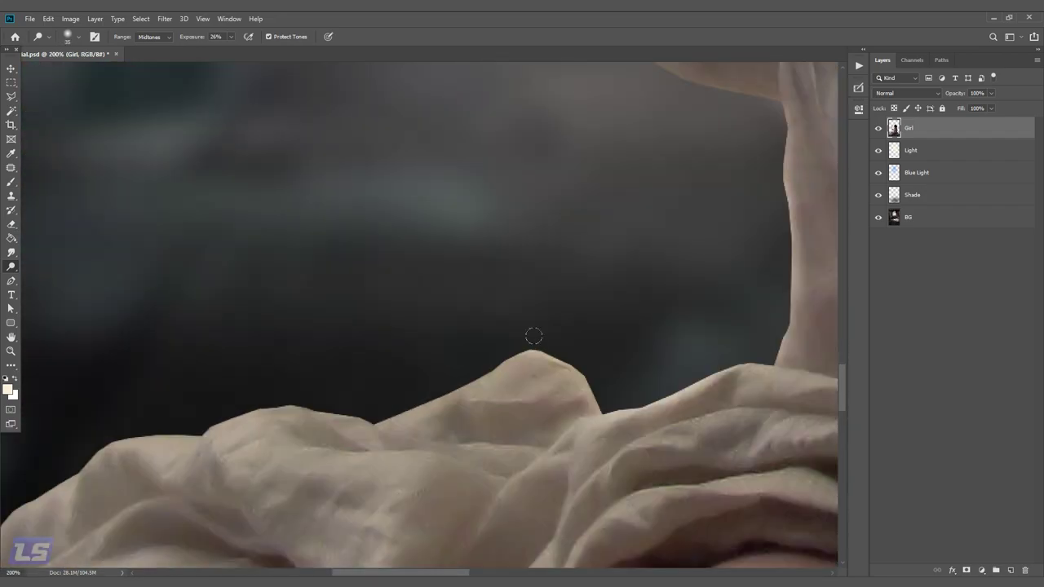
scroll(489, 342, "down", 2)
scroll(489, 342, "left", 3)
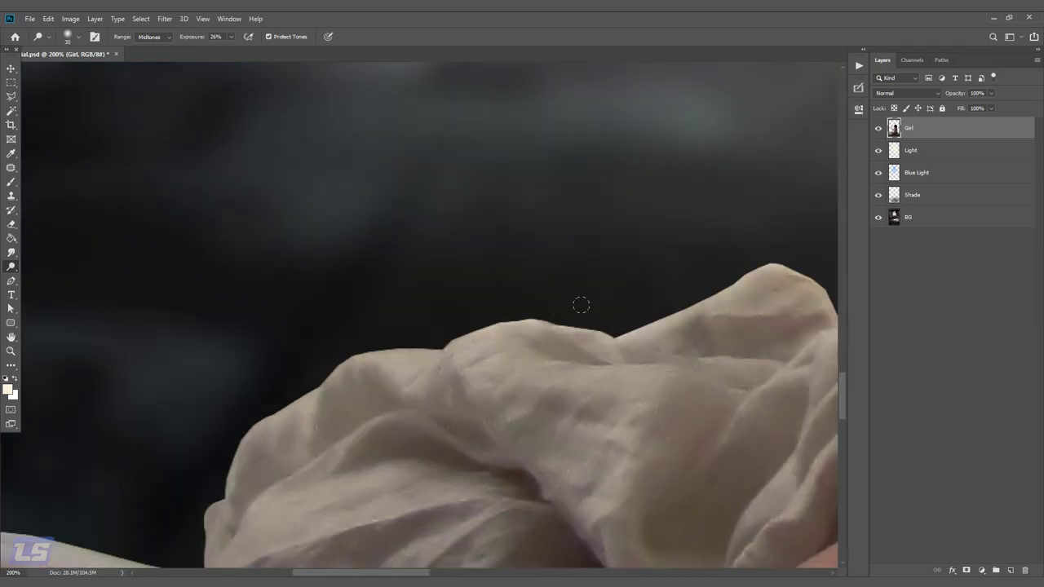
Dodge the draped cloth's fold edges at 26% midtone exposure
mouse_move(390, 335)
left_mouse_down()
mouse_move(318, 362)
mouse_move(310, 392)
left_mouse_up()
scroll(310, 391, "left", 3)
mouse_move(599, 284)
left_mouse_down()
mouse_move(527, 326)
mouse_move(473, 438)
left_mouse_up()
scroll(402, 299, "right", 3)
scroll(402, 299, "up", 1)
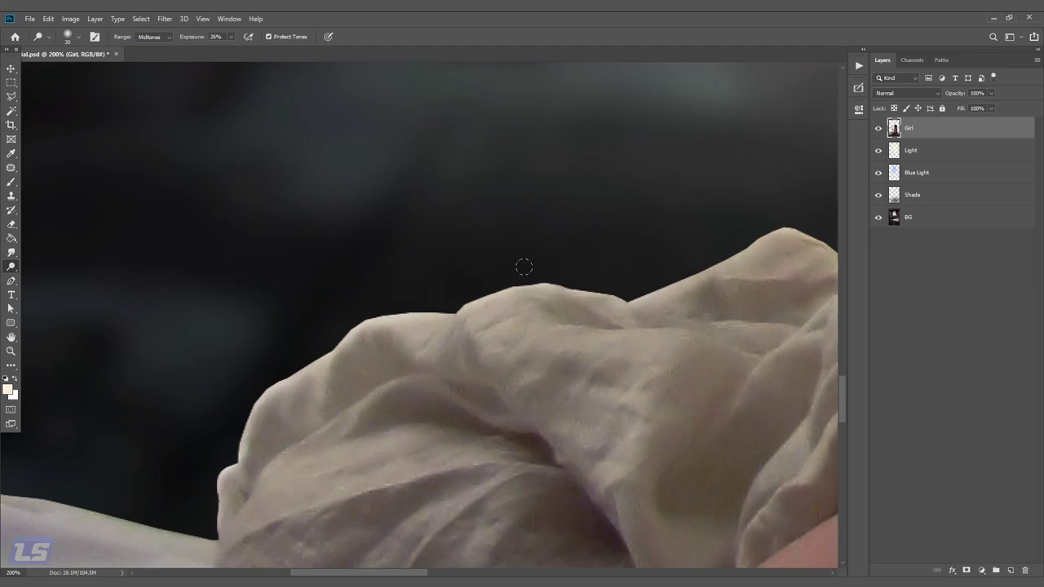
left_click_drag(499, 289, 669, 284)
key("ctrl+minus")
key("ctrl+minus")
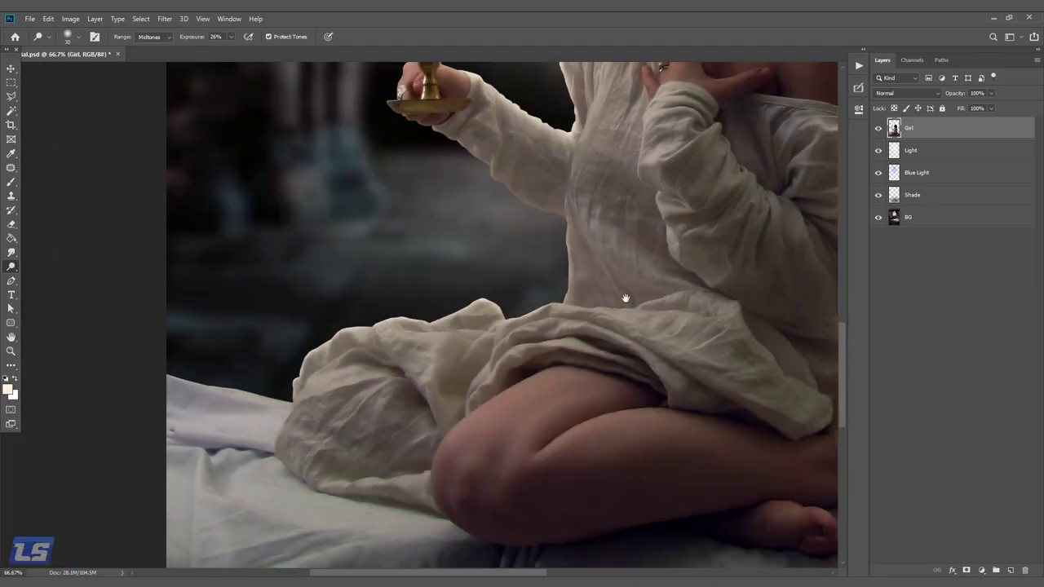
key("ctrl+minus")
key("ctrl+minus")
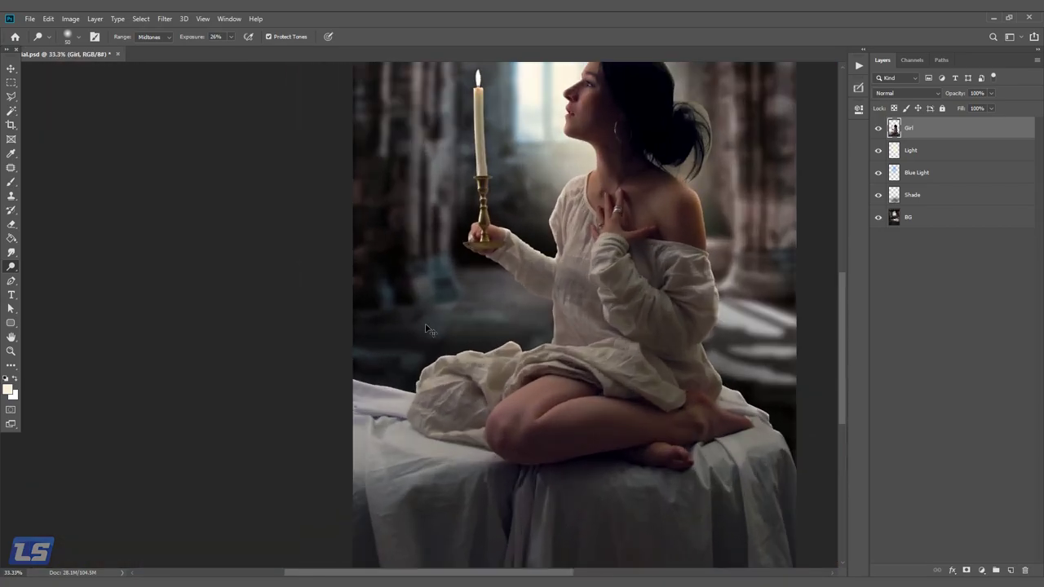
left_click_drag(425, 329, 352, 328)
Apply Liquify around the candle with an 800-size brush, returning to the full image
left_click(165, 19)
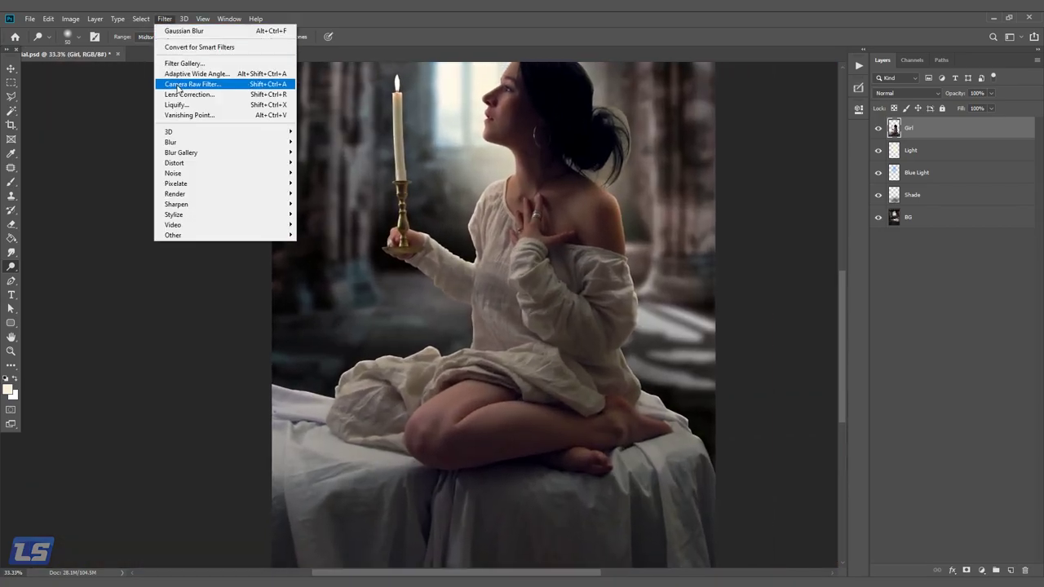
left_click(202, 107)
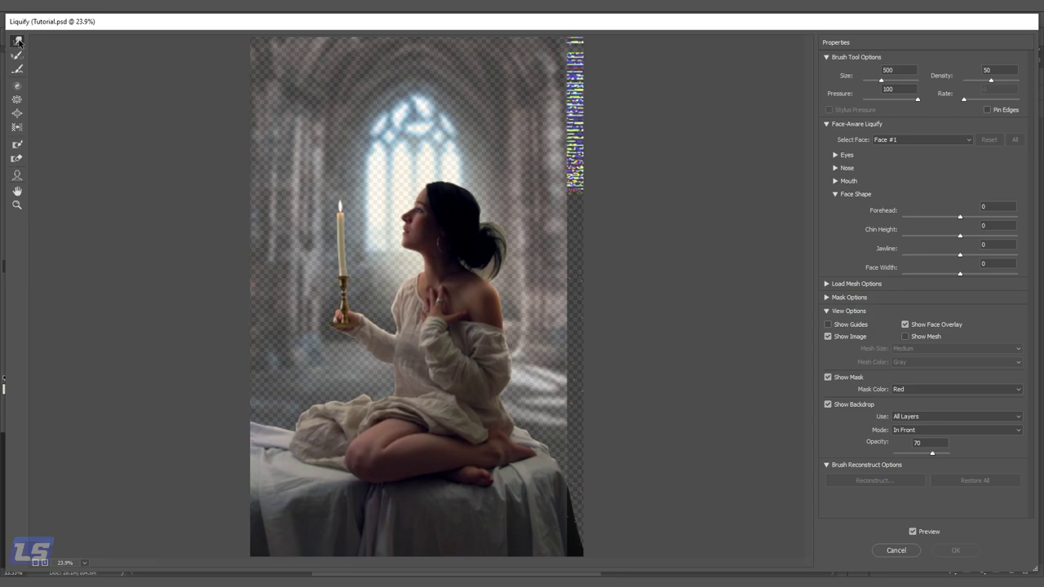
key("ctrl+plus")
key("ctrl+plus")
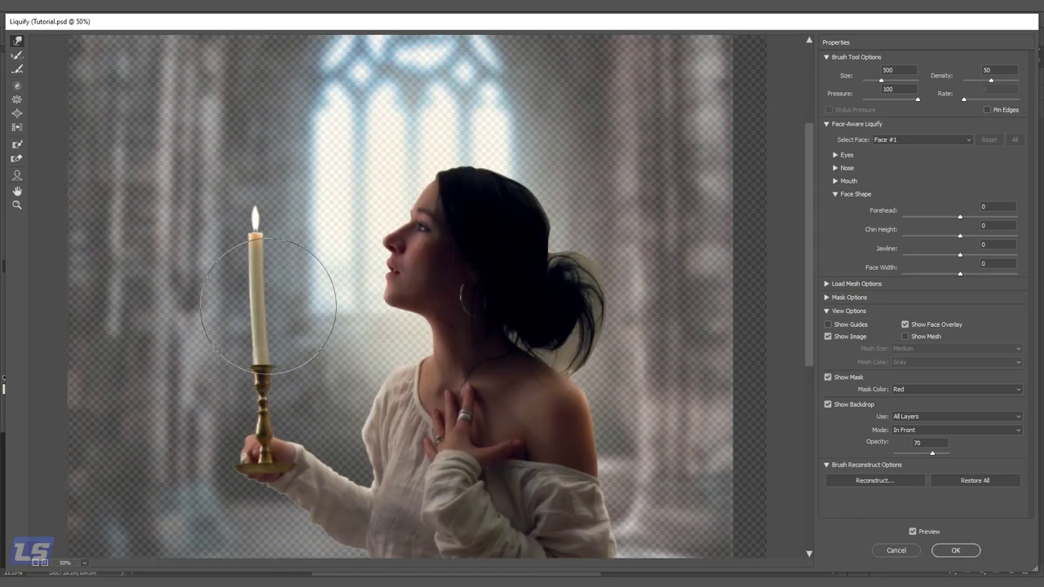
key("bracketright")
key("bracketright")
key("bracketright")
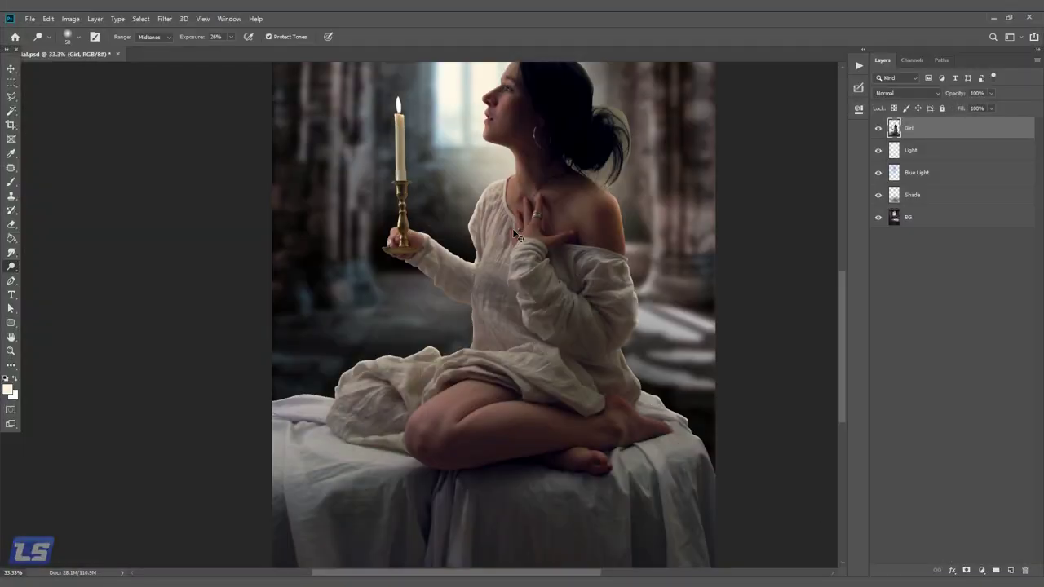
key("ctrl+minus")
key("ctrl+minus")
Compare the last edit before and after, then add a white mask to the Girl layer
key("ctrl+z")
key("ctrl+shift+z")
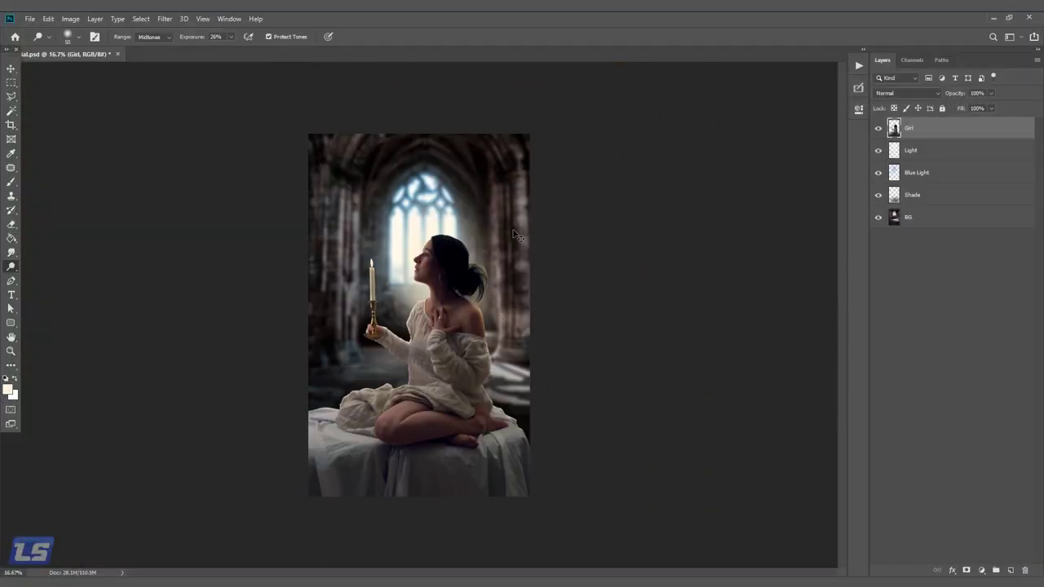
key("ctrl+z")
key("ctrl+shift+z")
left_click(15, 71)
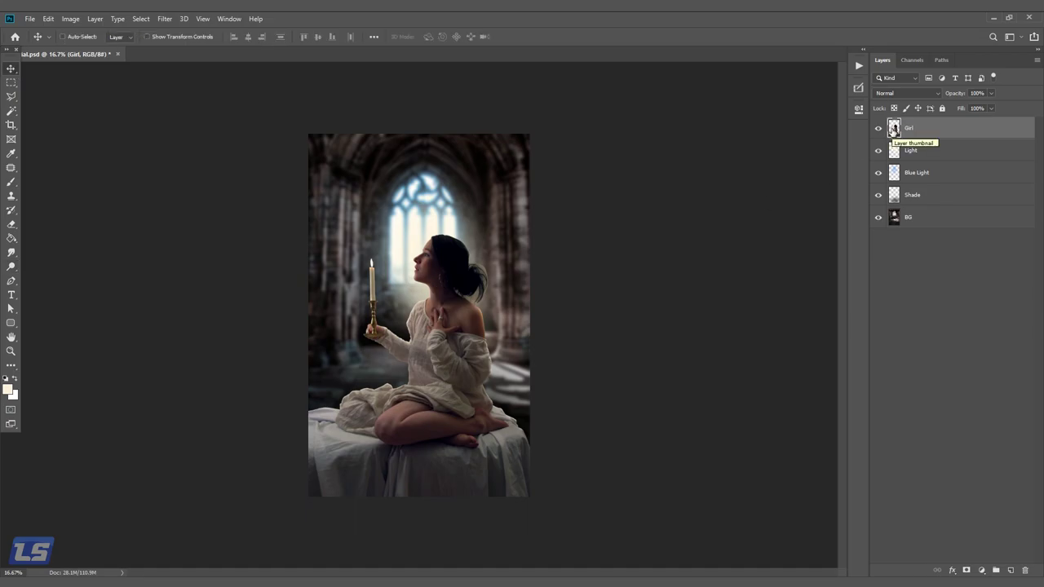
left_click(967, 570)
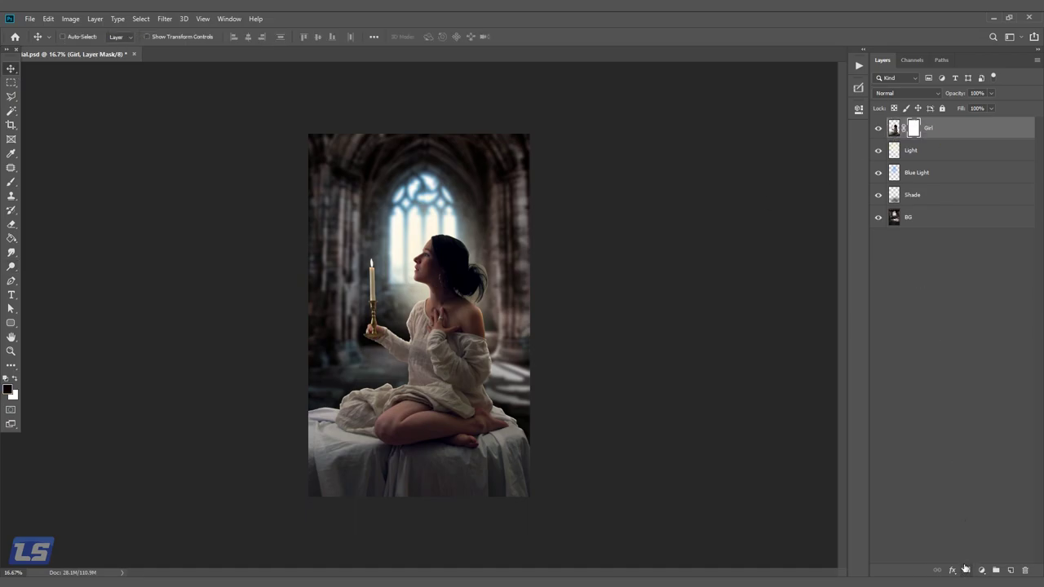
Set up a soft round black brush at 6% flow for painting the mask
left_click(10, 183)
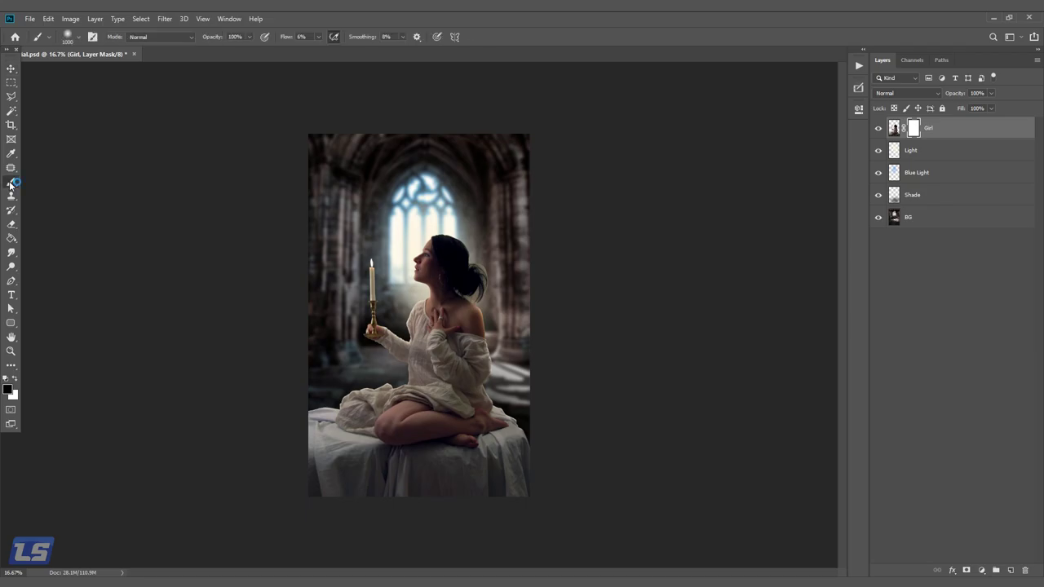
left_click(10, 391)
left_click(278, 251)
right_click(440, 311)
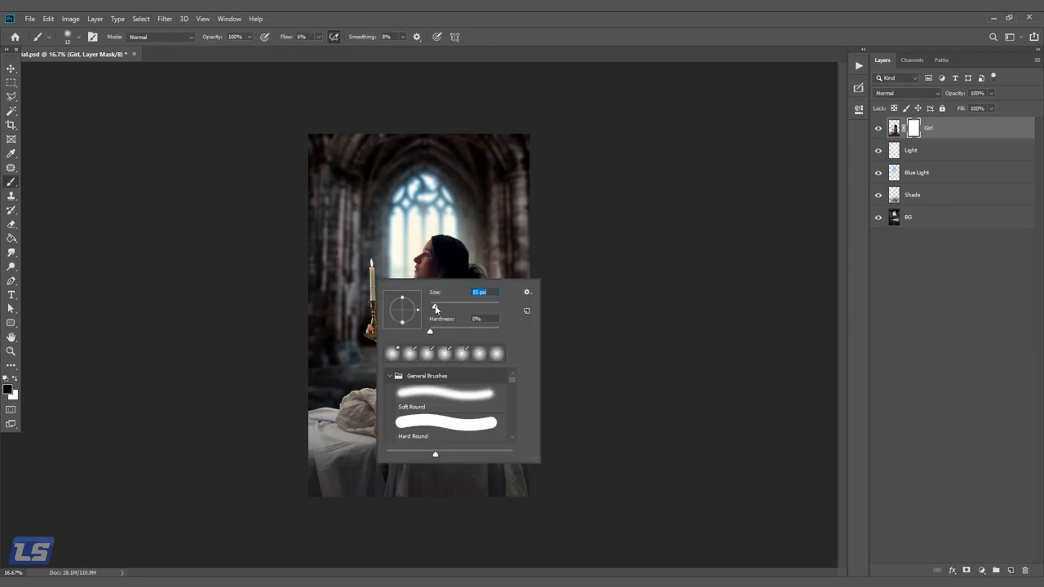
left_click(422, 243)
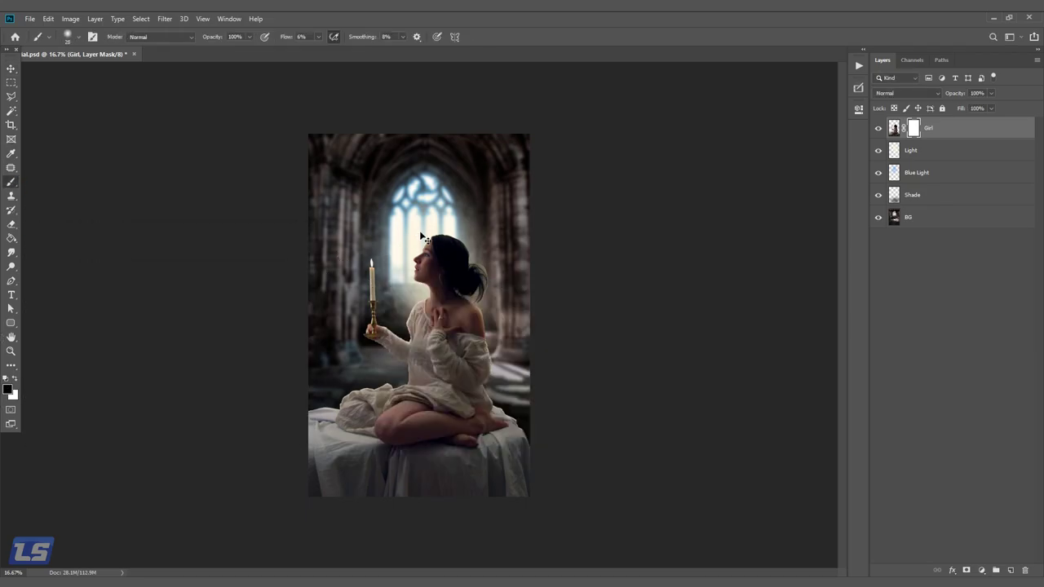
scroll(424, 238, "up", 3)
scroll(419, 233, "up", 3)
scroll(484, 289, "up", 2)
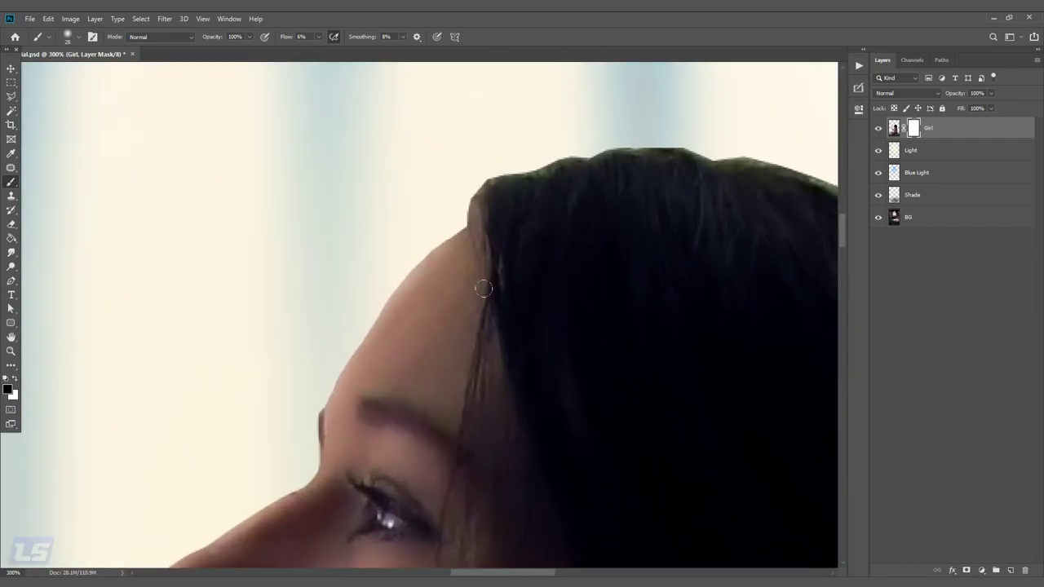
Softly mask the forehead, under-nose and upper-lip edges into the background
left_click_drag(450, 214, 416, 238)
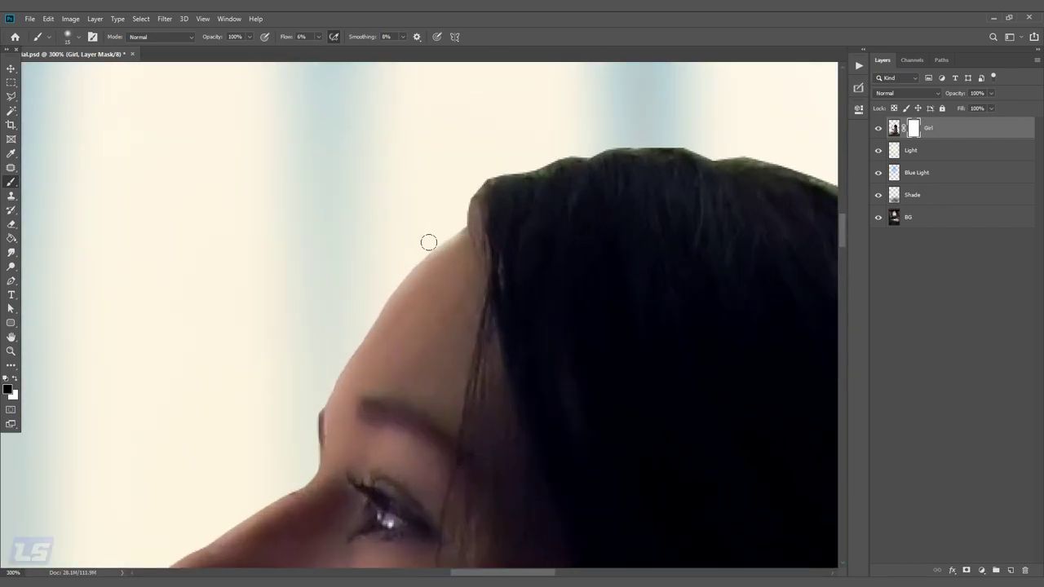
scroll(447, 201, "down", 3)
scroll(489, 163, "left", 3)
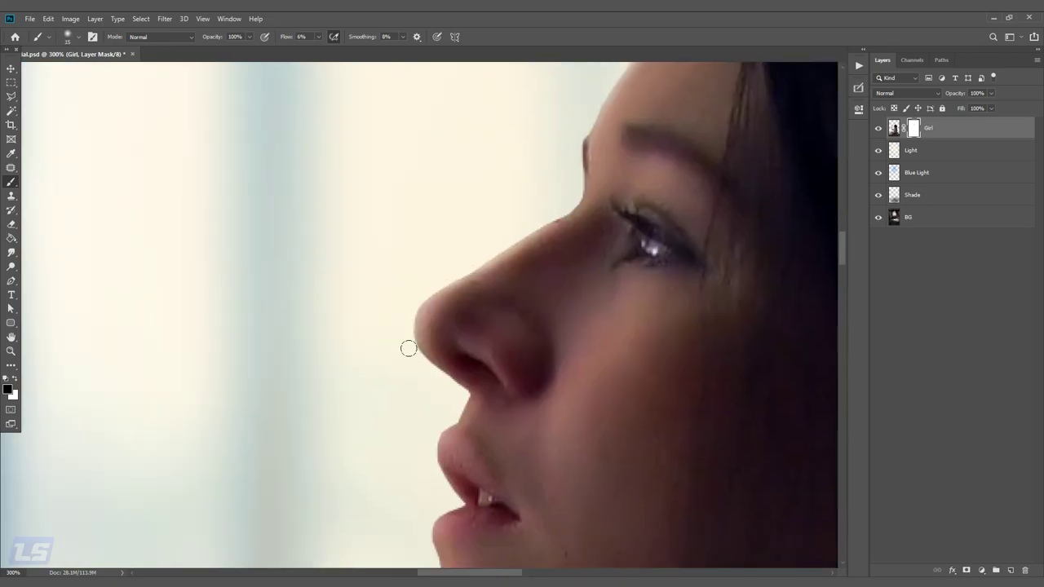
left_click_drag(408, 349, 461, 394)
scroll(410, 357, "down", 3)
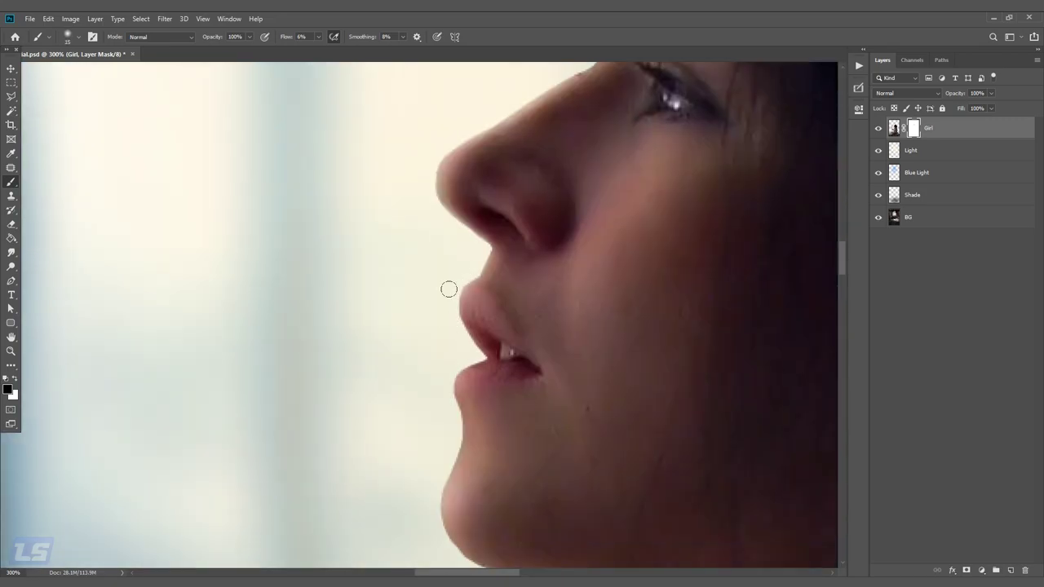
left_click_drag(483, 360, 456, 308)
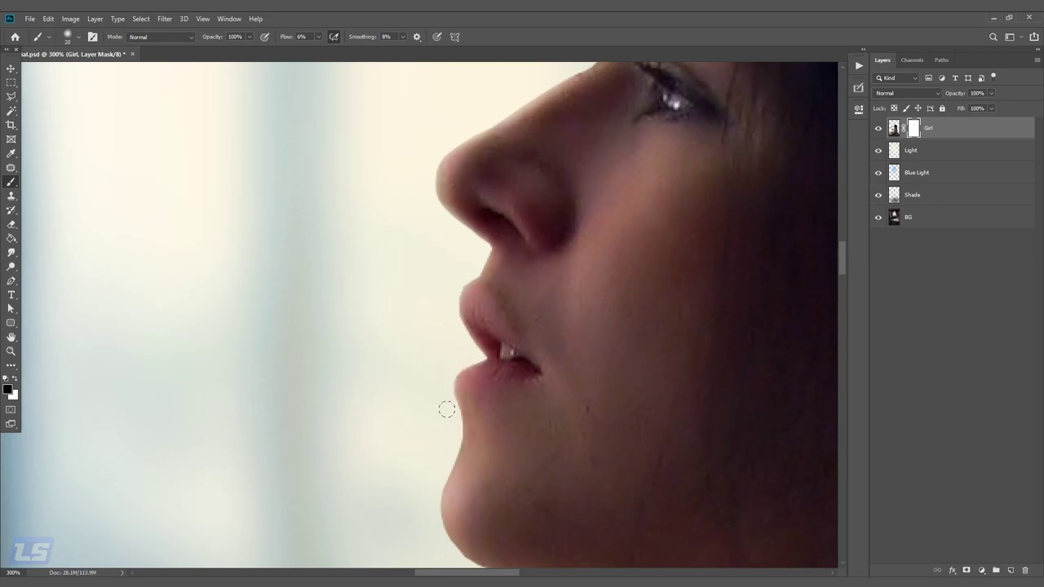
Soften the jawline and neck edges on the Girl mask
scroll(429, 478, "down", 4)
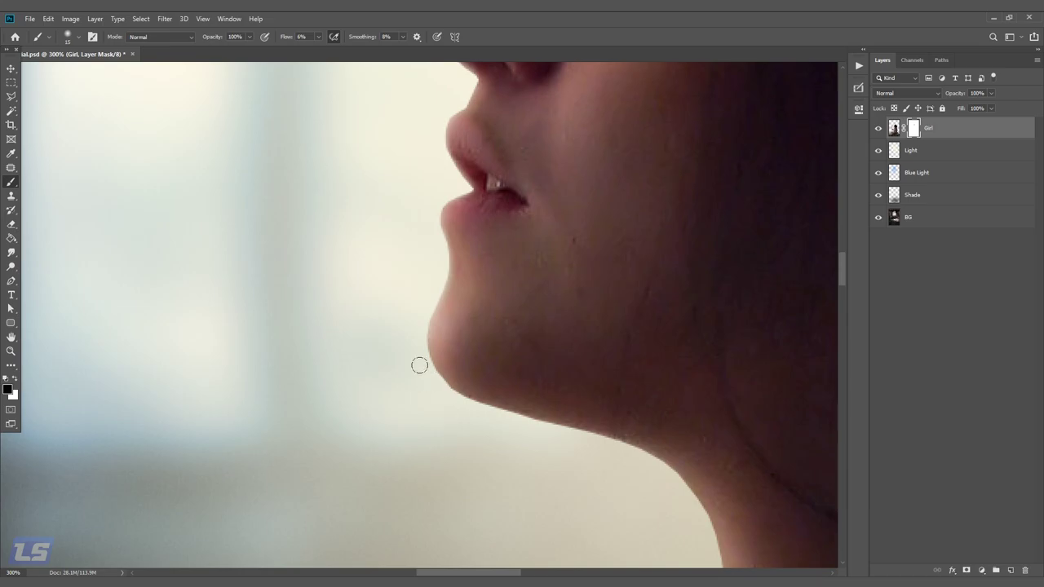
left_click_drag(468, 413, 522, 424)
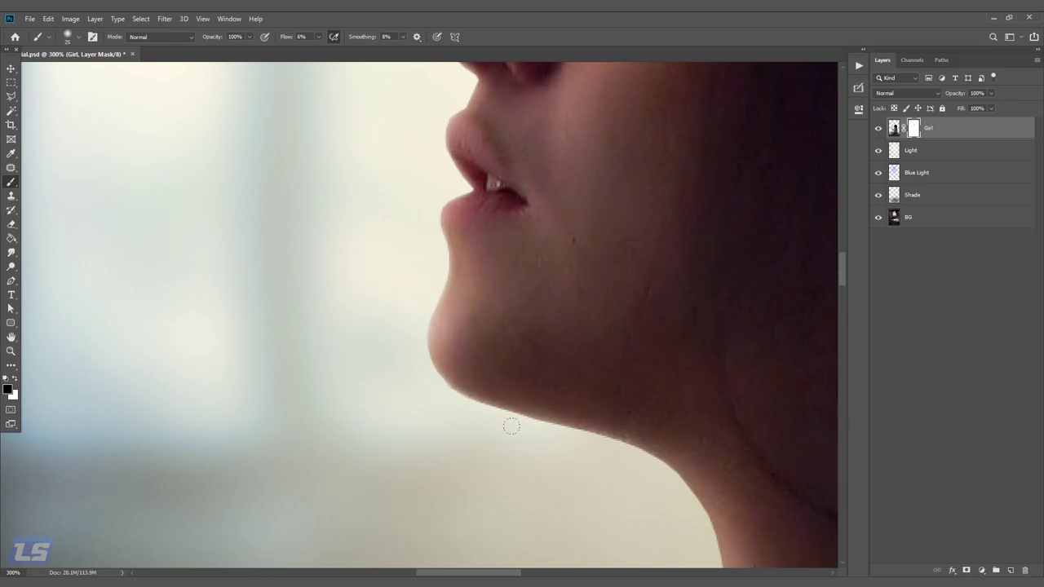
scroll(640, 460, "down", 5)
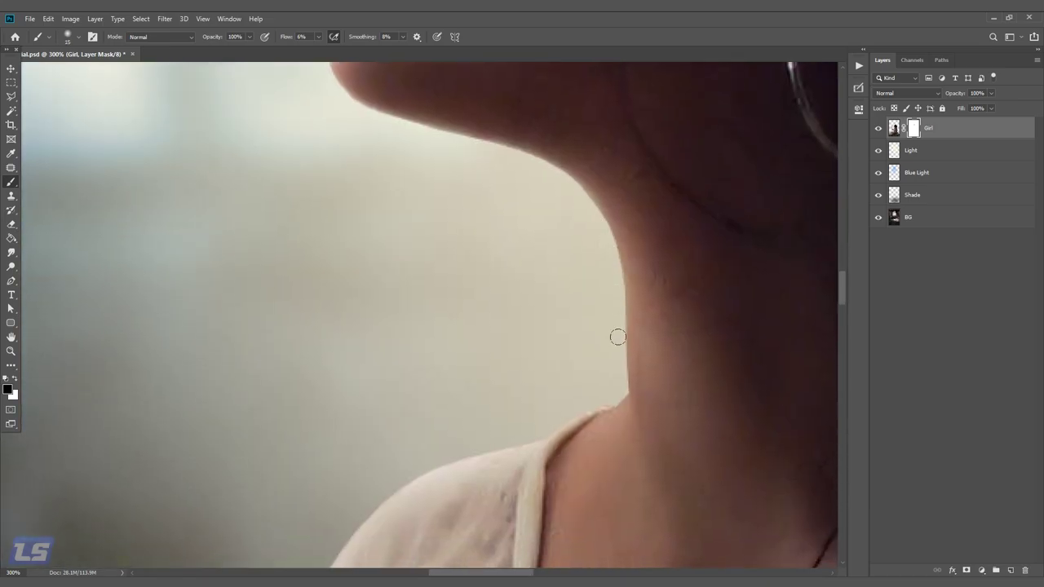
scroll(645, 283, "down", 2)
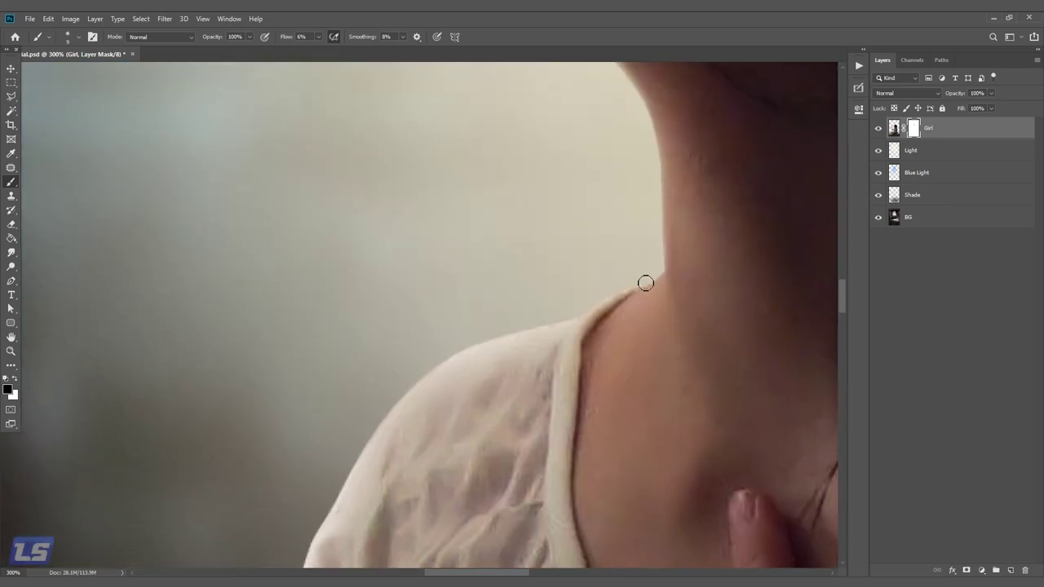
scroll(565, 321, "down", 2)
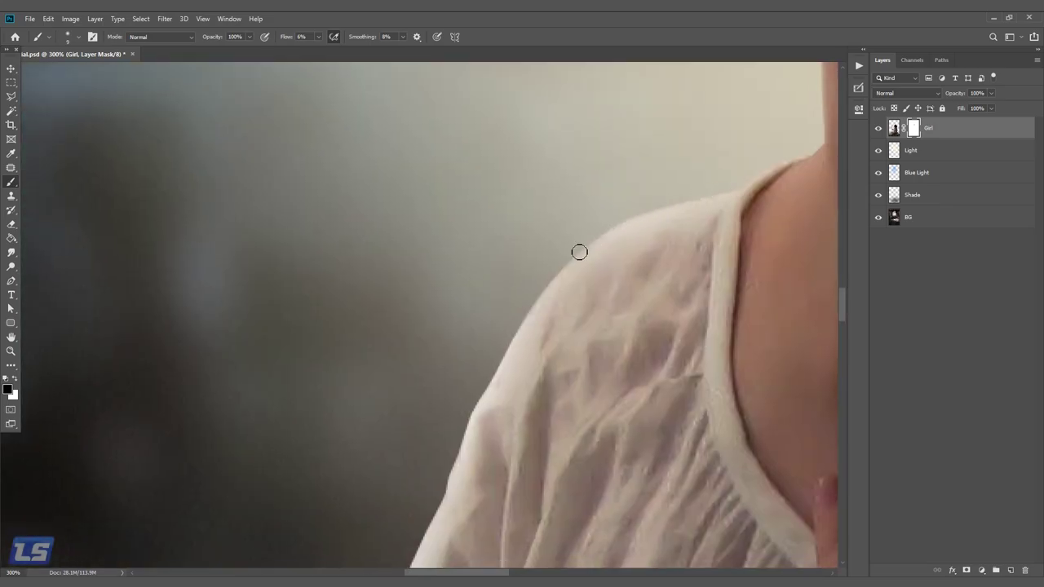
key("ctrl+0")
key("ctrl+1")
Delete the old Girl mask and output a Select and Mask refinement of her outline as the new mask
left_click_drag(730, 229, 587, 375)
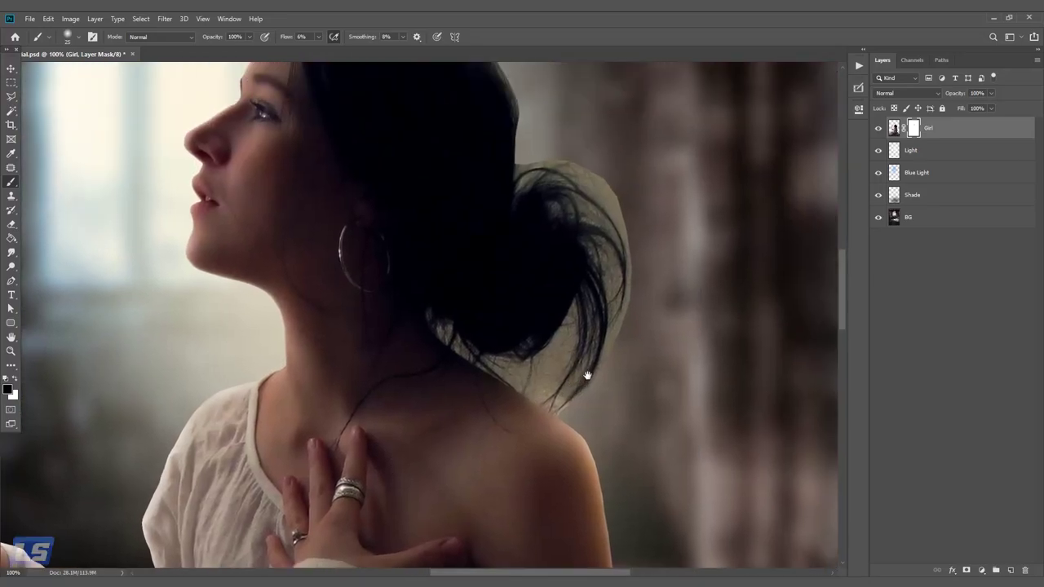
right_click(913, 127)
left_click(935, 162)
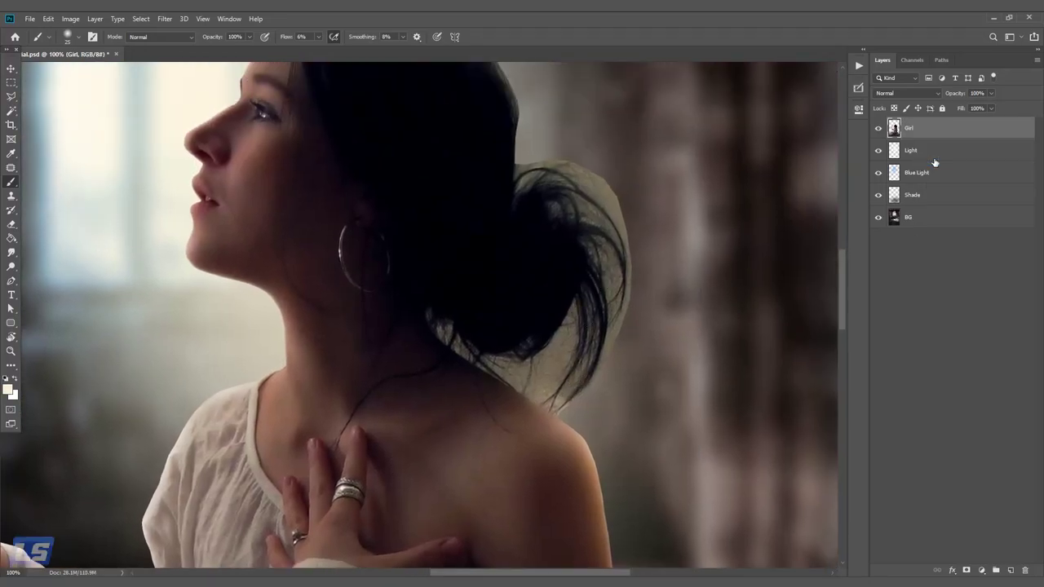
left_click(894, 127, "ctrl")
key("ctrl+i")
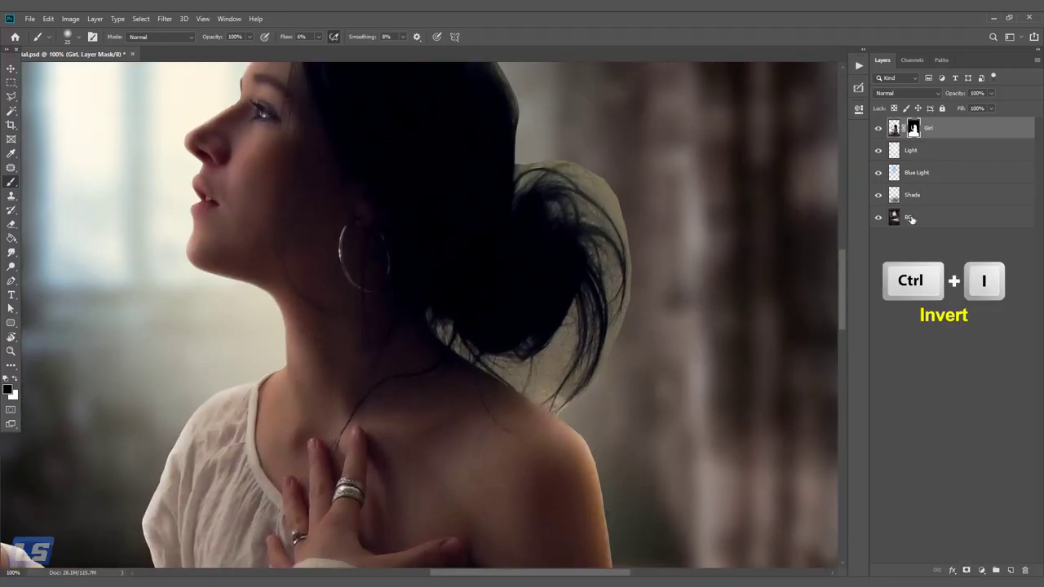
key("alt+ctrl+r")
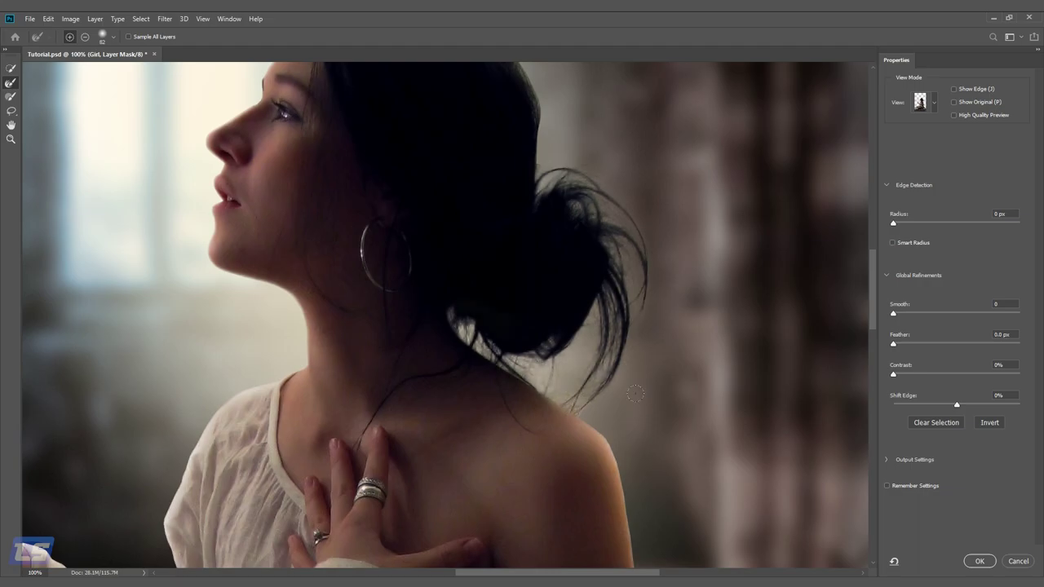
left_click(979, 561)
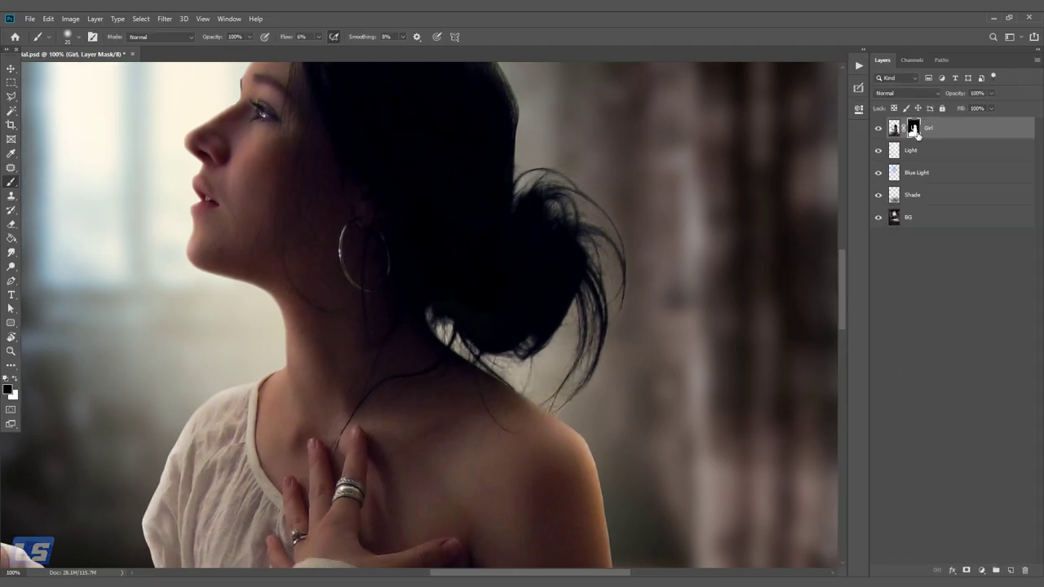
Zoom to 300% on the hair and shoulder and set brush flow to 100%
key("ctrl+plus")
key("ctrl+plus")
scroll(122, 257, "down", 3)
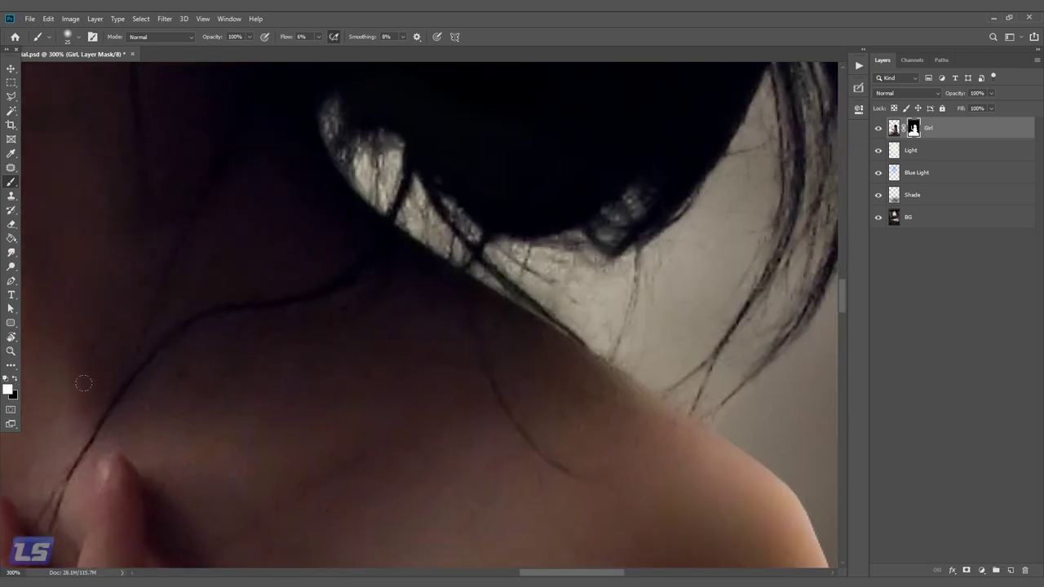
right_click(586, 388)
key("Return")
key("shift+0")
right_click(581, 372)
key("Return")
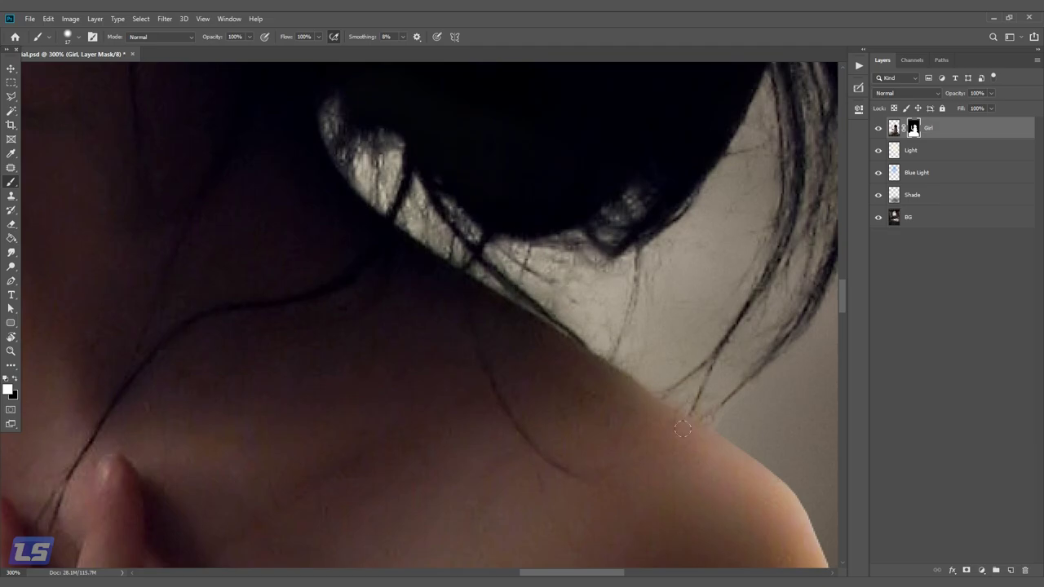
Paint the mask in white and black along the shoulder edge and loose hair strands
left_click_drag(589, 397, 470, 349)
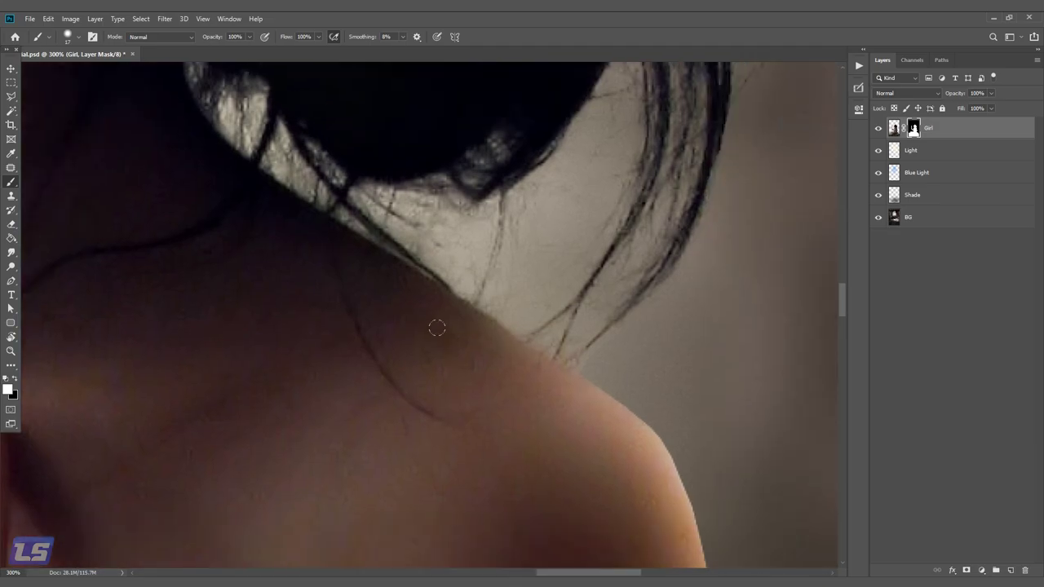
right_click(540, 228)
key("Return")
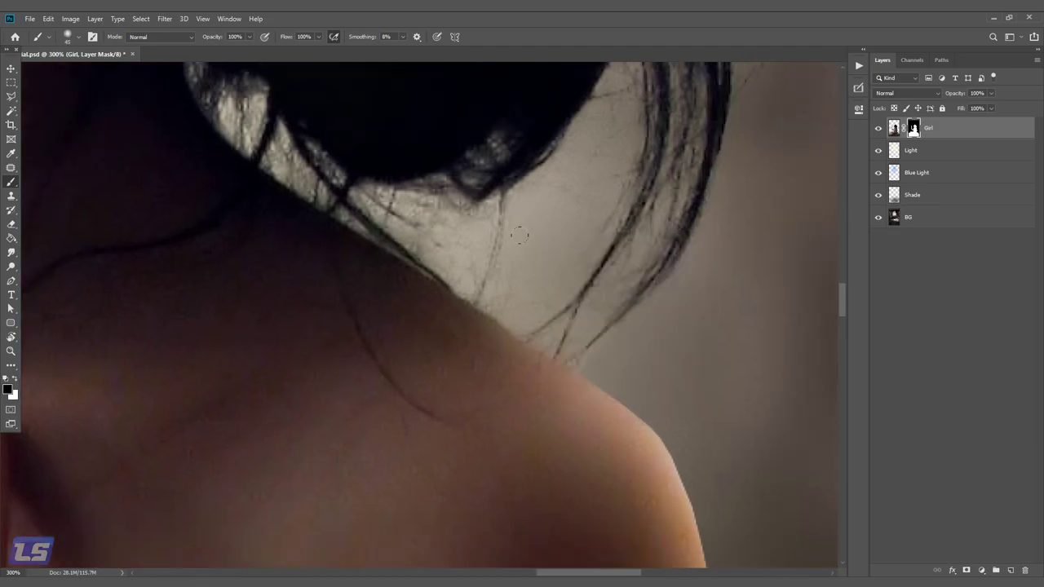
left_click_drag(684, 208, 520, 453)
left_click_drag(609, 352, 645, 373)
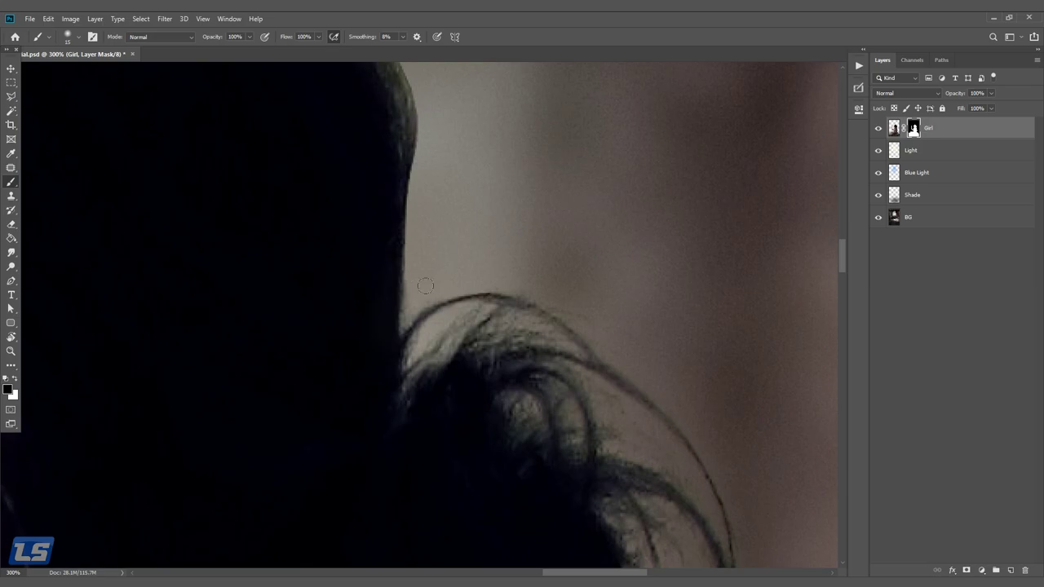
scroll(425, 285, "down", 8)
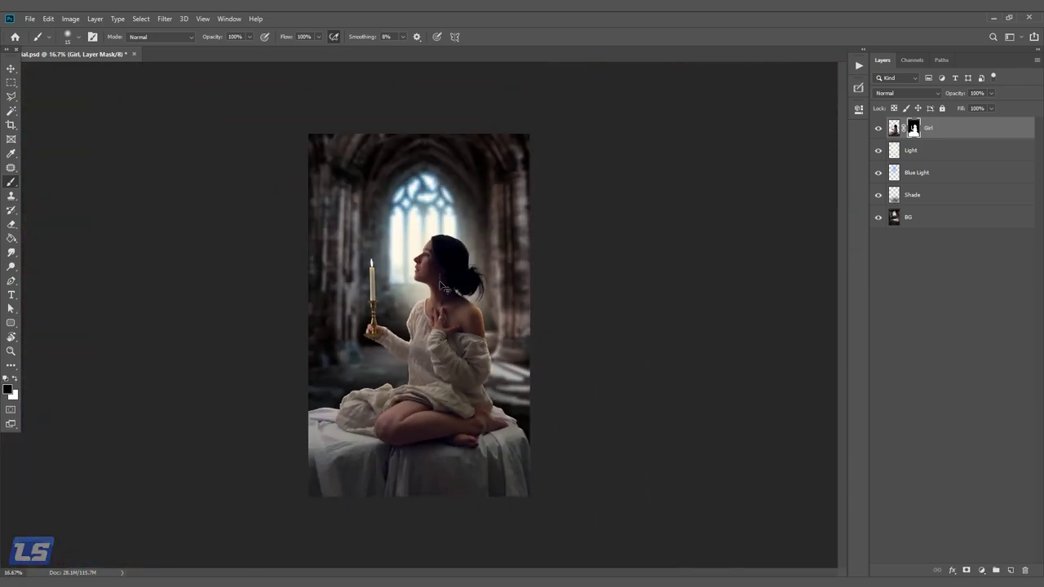
Add a Curves 1 adjustment layer with a brightening curve above Girl
key("v")
left_click(981, 570)
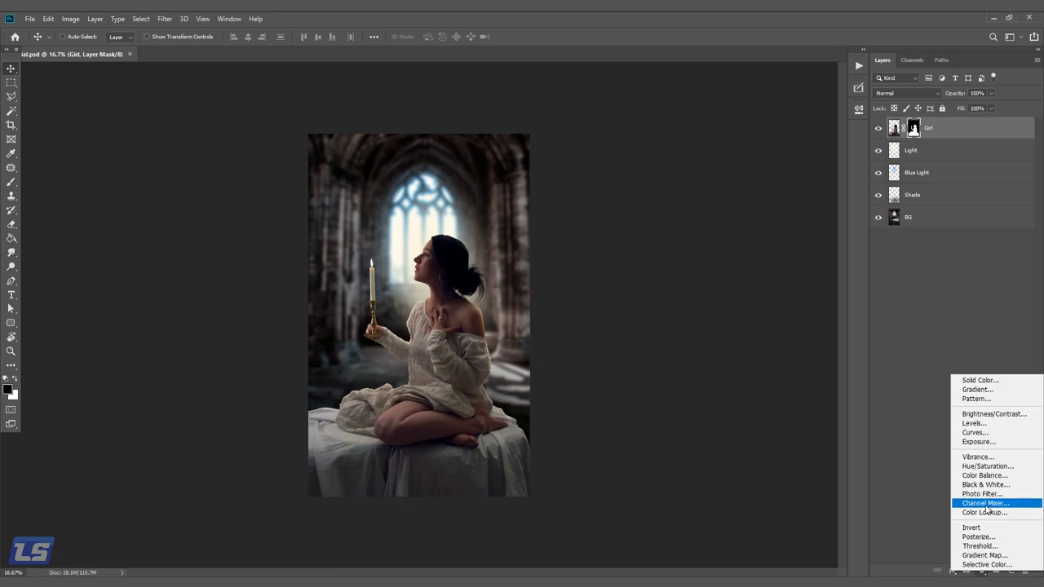
left_click(975, 432)
left_click_drag(770, 226, 771, 206)
Invert the Curves 1 mask to black and view the girl's face and candle at 100%
left_click(827, 104)
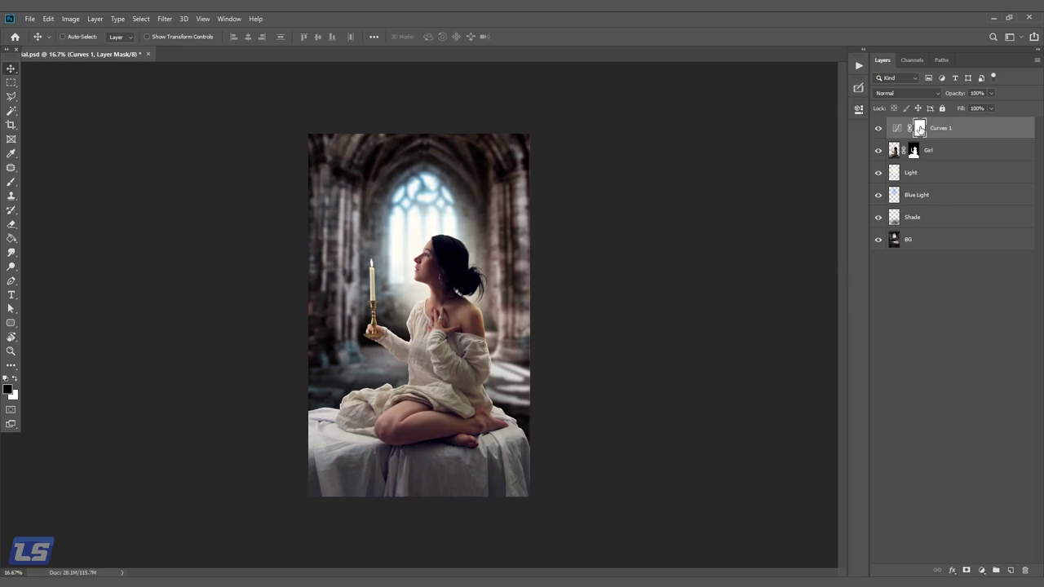
key("ctrl+i")
key("ctrl+plus")
key("ctrl+plus")
key("ctrl+plus")
left_click_drag(534, 186, 491, 397)
Target the Curves 1 mask with a soft round white brush at 8% flow
left_click(12, 181)
right_click(271, 322)
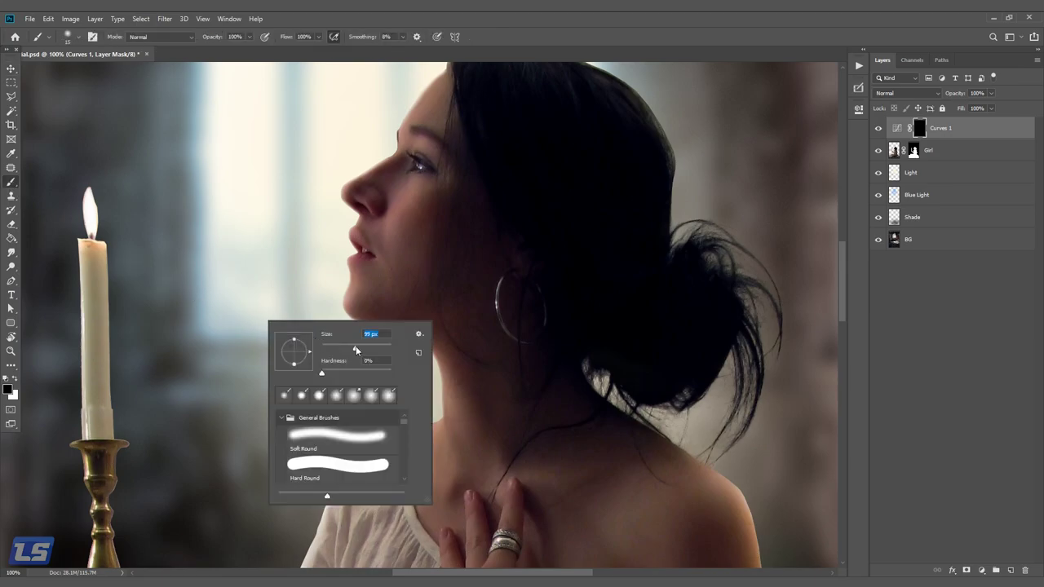
left_click(16, 380)
left_click_drag(318, 37, 273, 54)
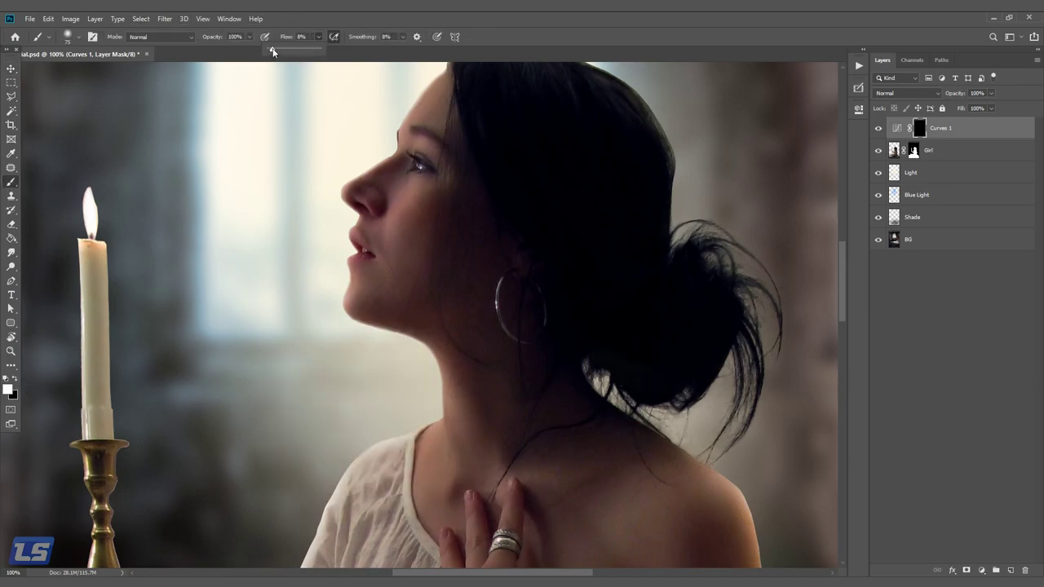
left_click_drag(356, 288, 379, 289)
Clip Curves 1 to the Girl layer and paint brightening along the candle's left edge
left_click(897, 139, "alt")
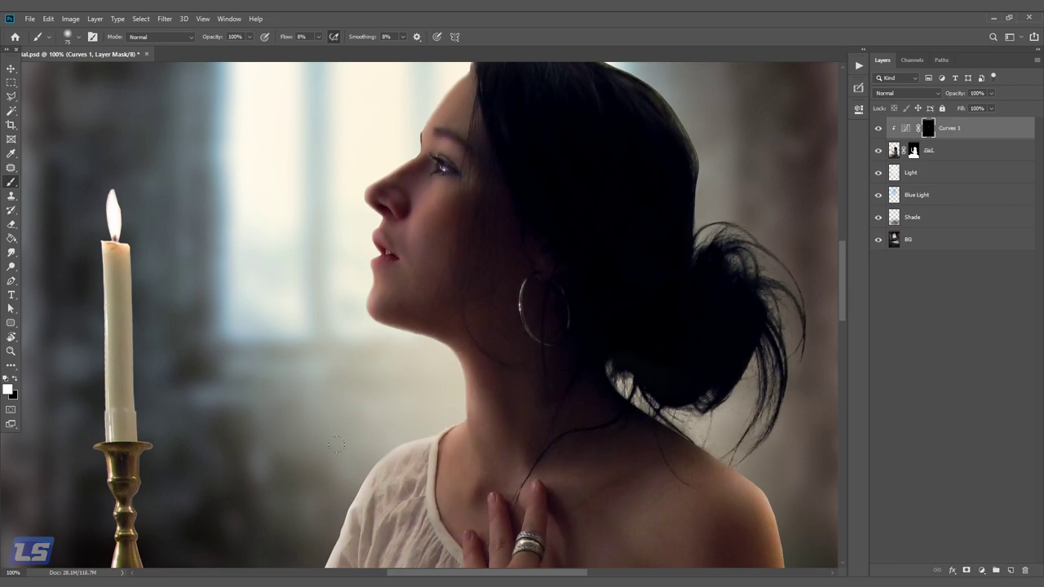
scroll(408, 448, "down", 3)
scroll(384, 457, "down", 1)
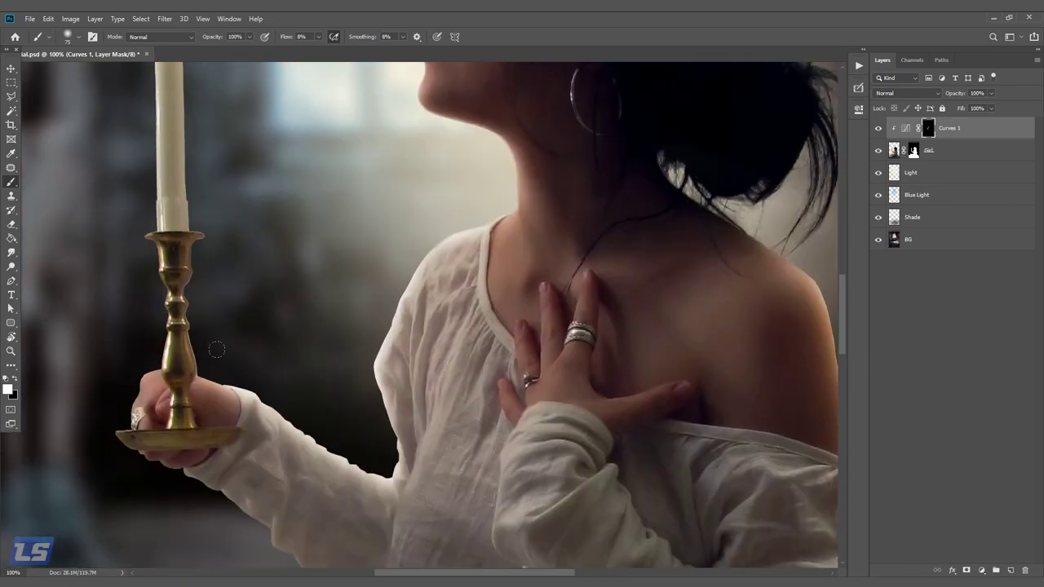
scroll(204, 244, "up", 4)
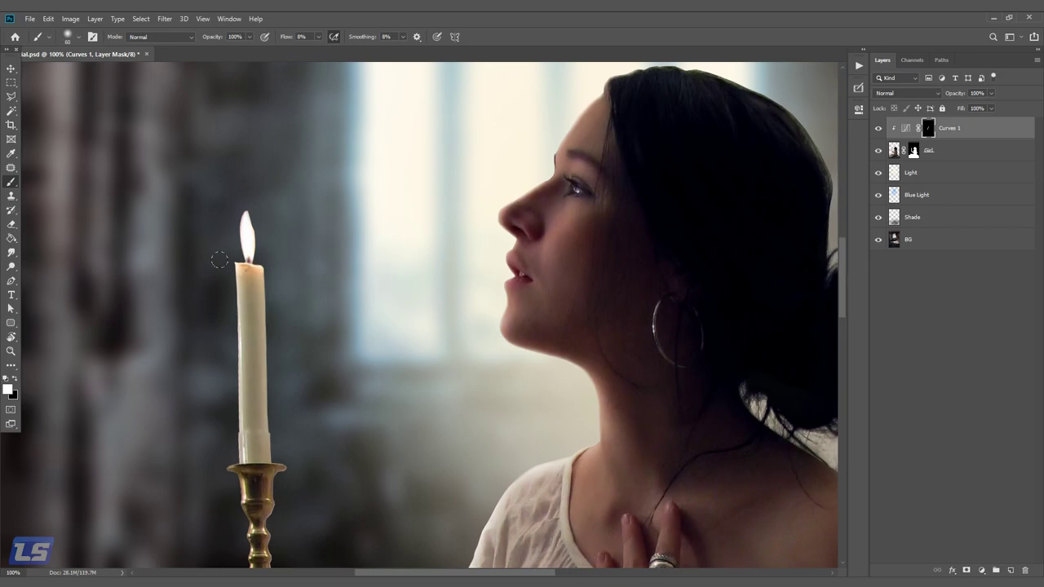
left_click_drag(225, 265, 229, 294)
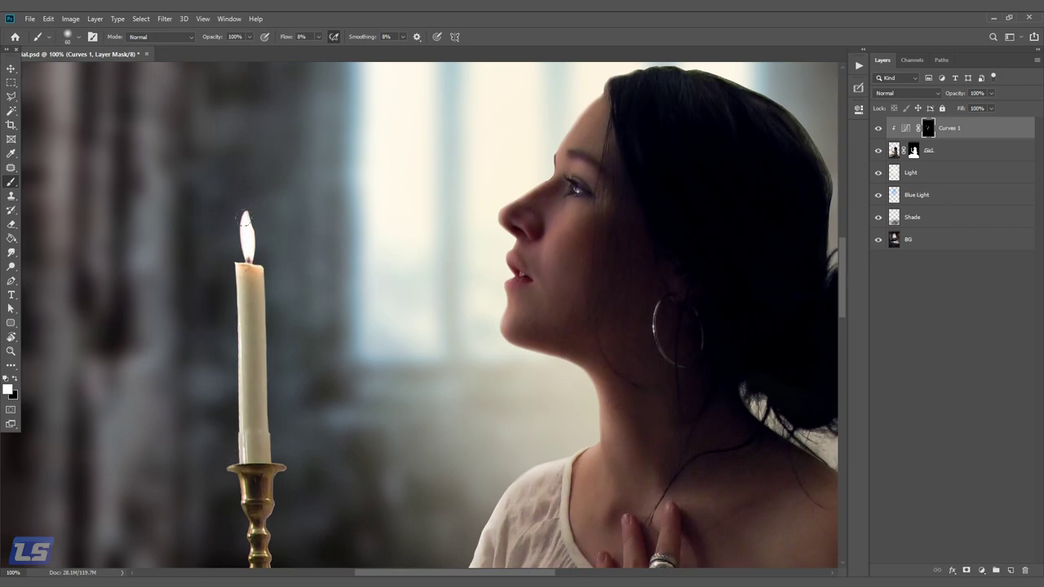
At 4% flow and 100% zoom, softly paint the adjustment across the chest and fingers
scroll(289, 326, "right", 2)
scroll(256, 171, "right", 4)
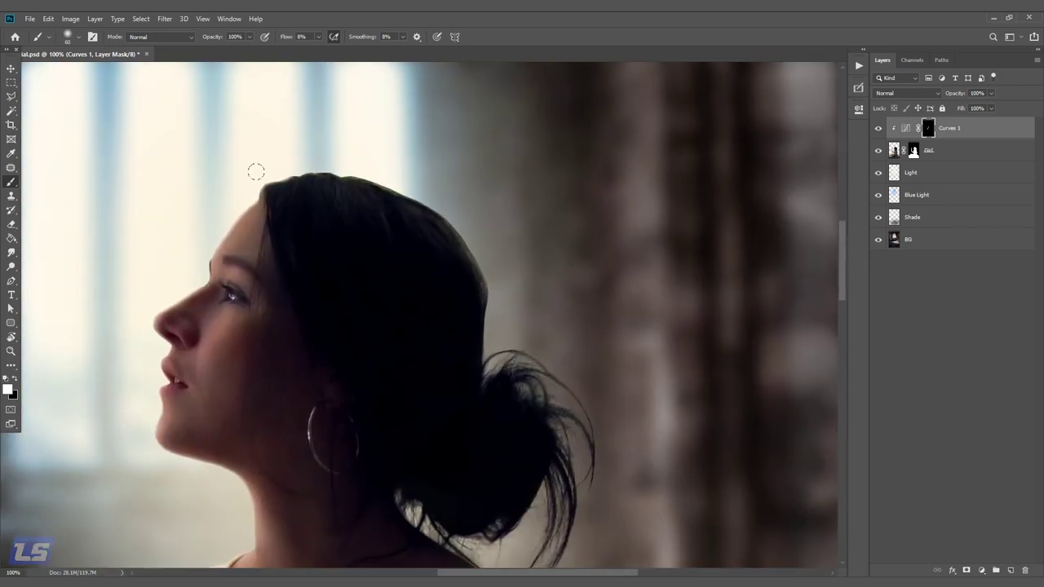
scroll(502, 180, "right", 1)
scroll(506, 220, "down", 3)
scroll(441, 270, "down", 1)
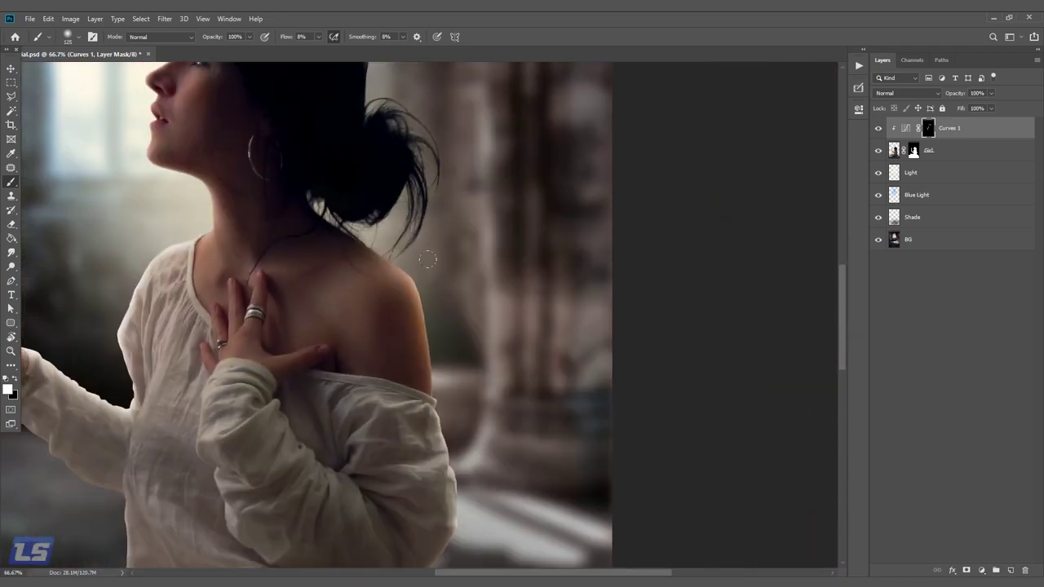
scroll(442, 425, "down", 3)
scroll(441, 379, "up", 3)
scroll(441, 379, "left", 4)
scroll(571, 392, "down", 3)
scroll(571, 392, "left", 3)
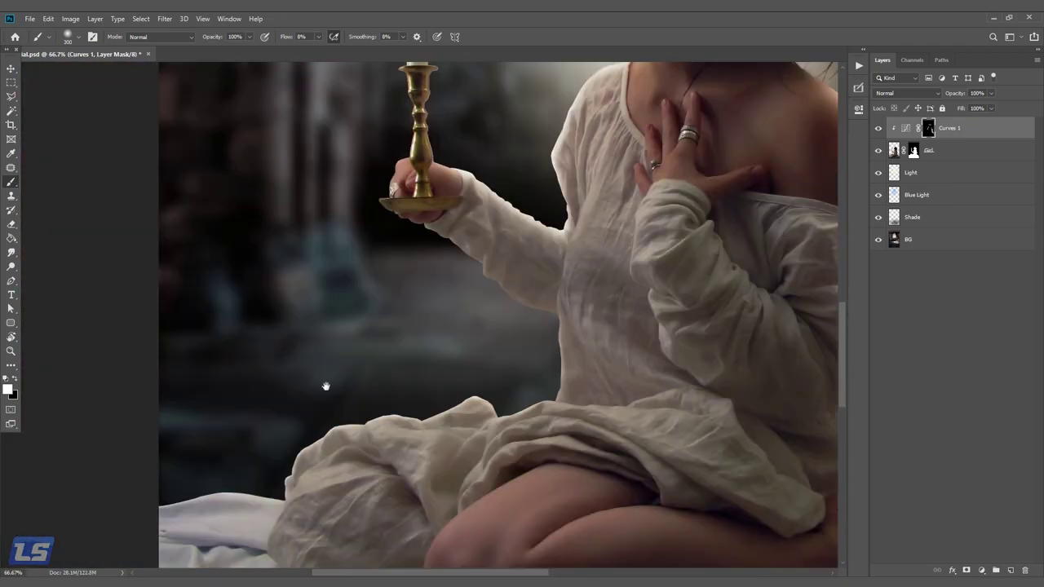
scroll(245, 425, "down", 1)
scroll(245, 424, "right", 1)
left_click(319, 37)
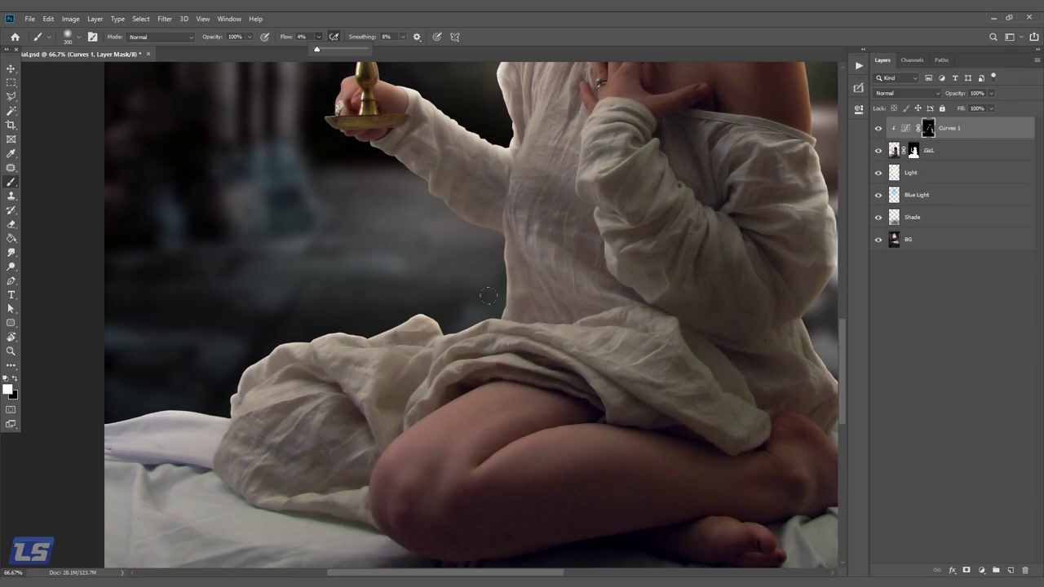
left_click(488, 295)
scroll(522, 343, "right", 2)
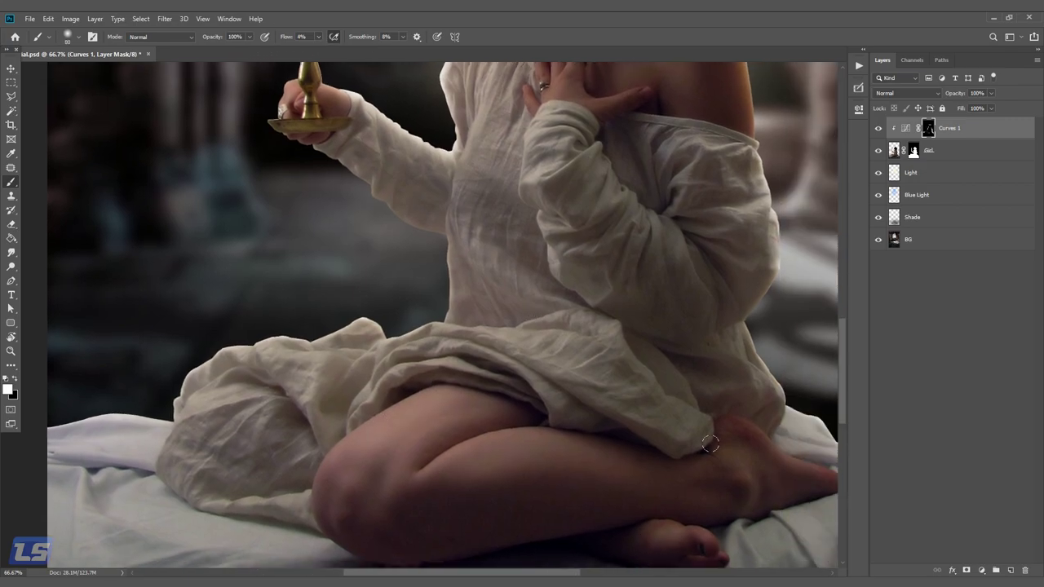
scroll(710, 444, "up", 5)
key("ctrl+plus")
scroll(664, 343, "up", 1)
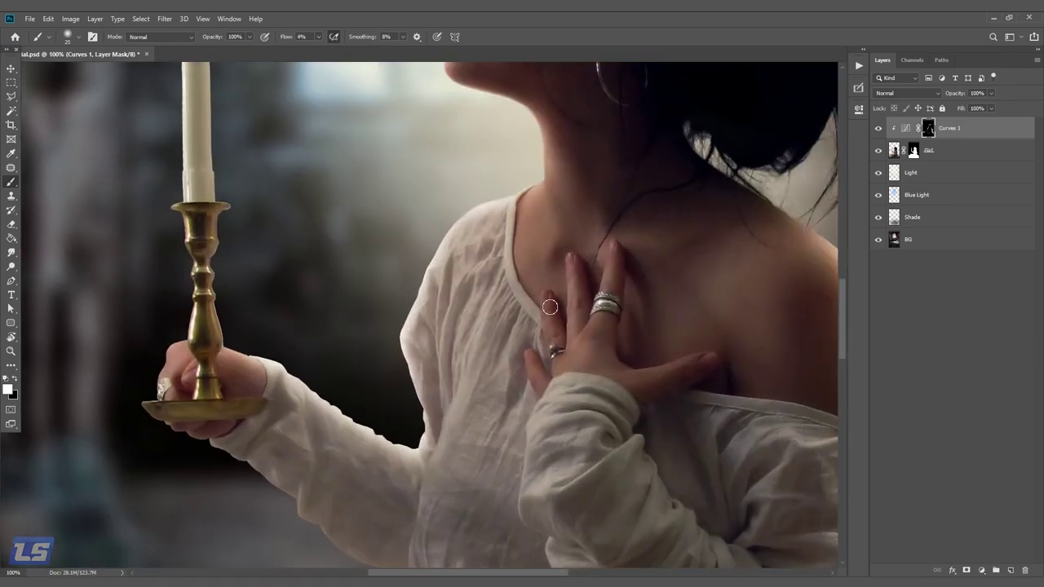
left_click_drag(550, 306, 661, 356)
Lower the flow to 3% and softly paint the adjustment over the girl's cheek
left_click_drag(318, 37, 315, 51)
scroll(625, 247, "up", 3)
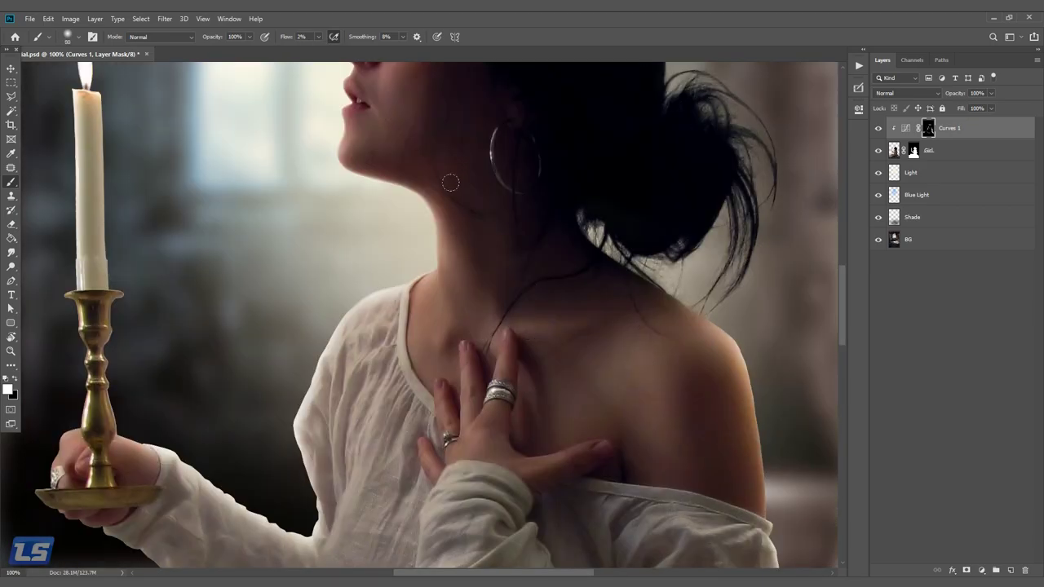
scroll(450, 177, "up", 5)
left_click_drag(467, 246, 457, 211)
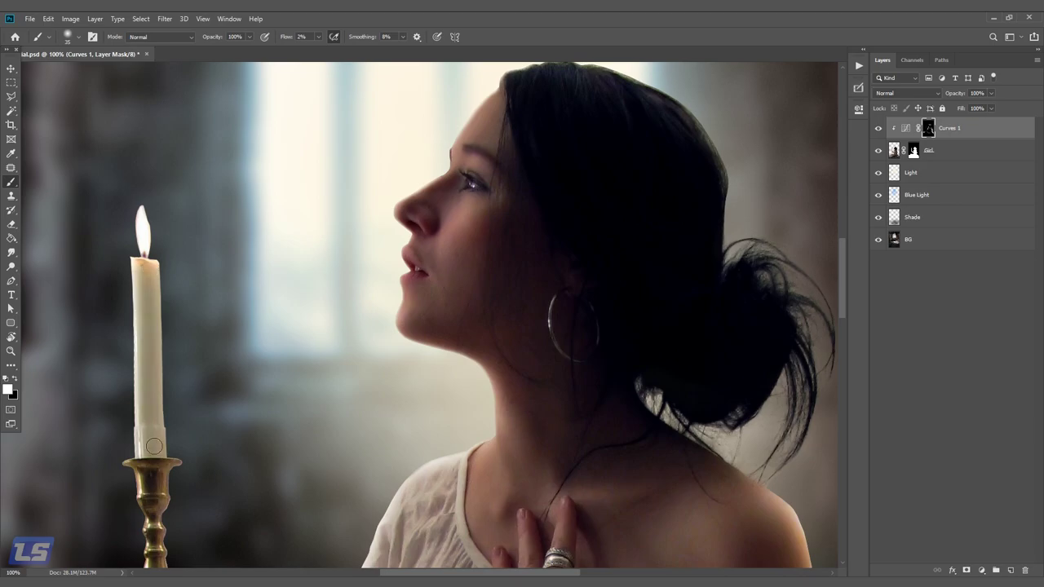
Zoom to 66.7% on the girl and raise the brush flow to 92%
key("ctrl+minus")
key("ctrl+minus")
key("ctrl+minus")
key("ctrl+plus")
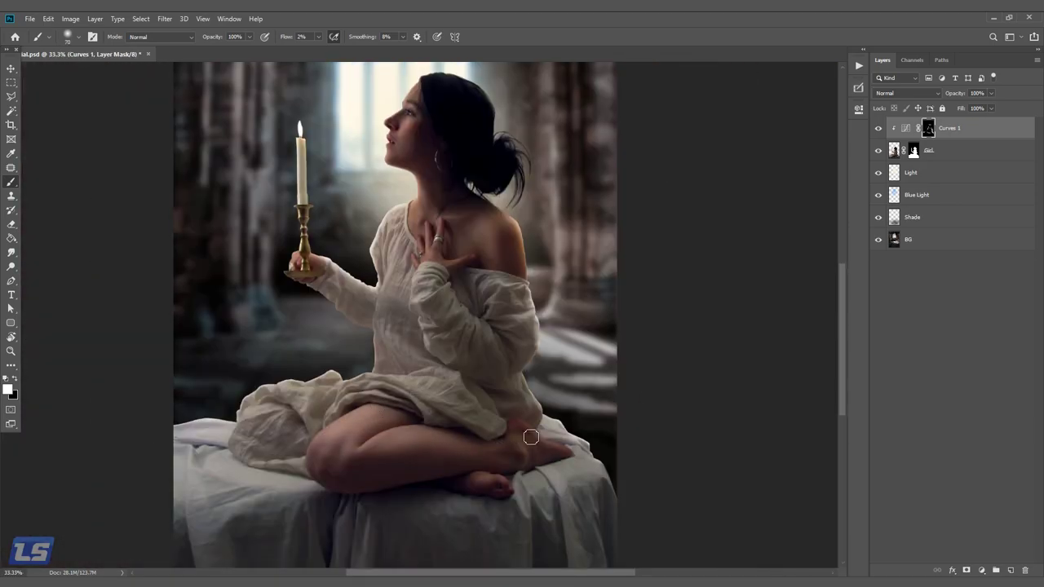
key("ctrl+plus")
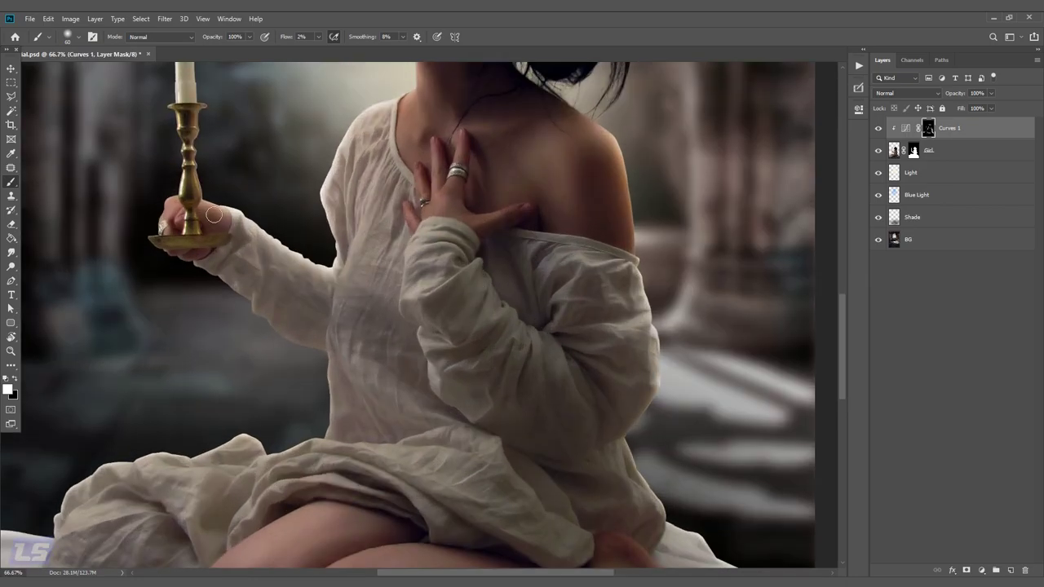
scroll(224, 215, "down", 2)
scroll(441, 179, "up", 3)
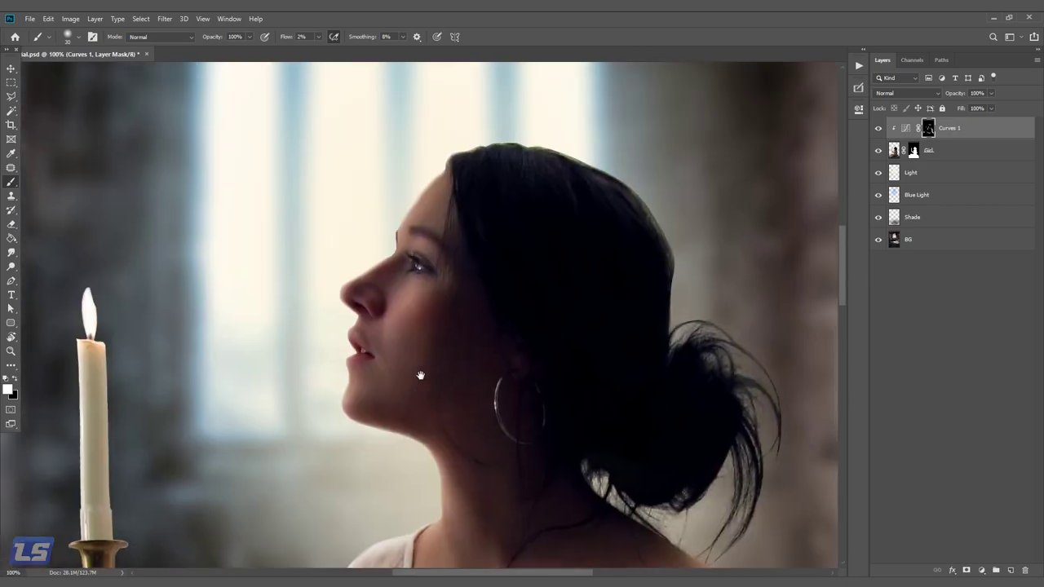
scroll(441, 179, "up", 2)
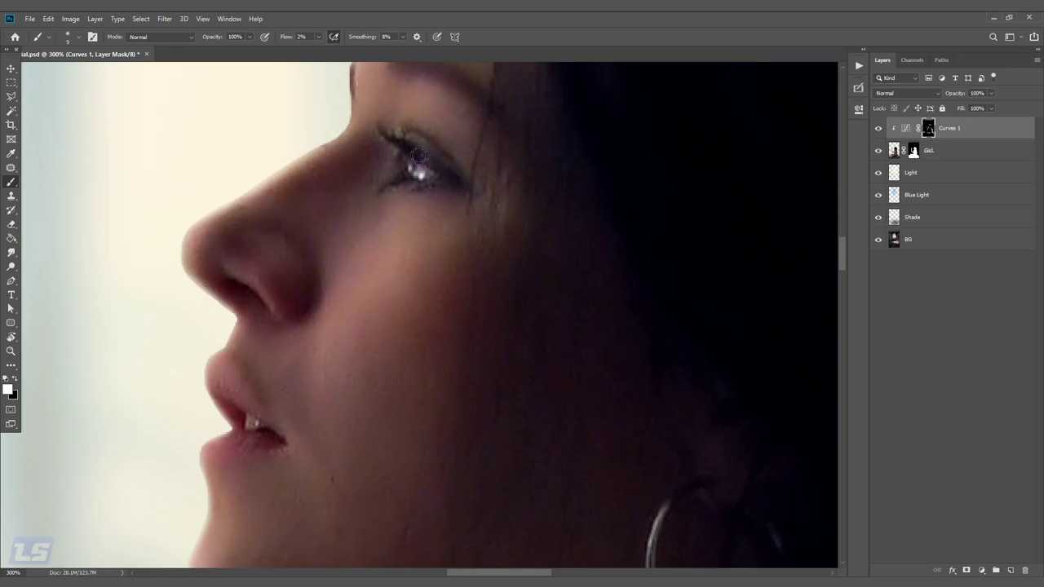
key("shift+9")
key("shift+2")
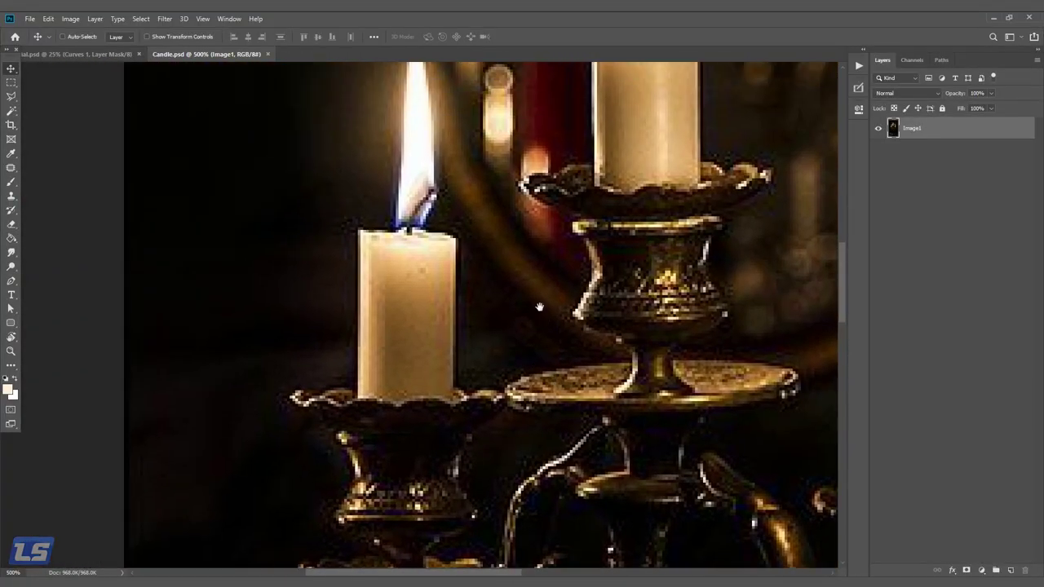
Outline the dark background beside the left candle holder with Polygonal Lasso and delete it
key("l")
left_click(83, 200)
left_click(358, 230)
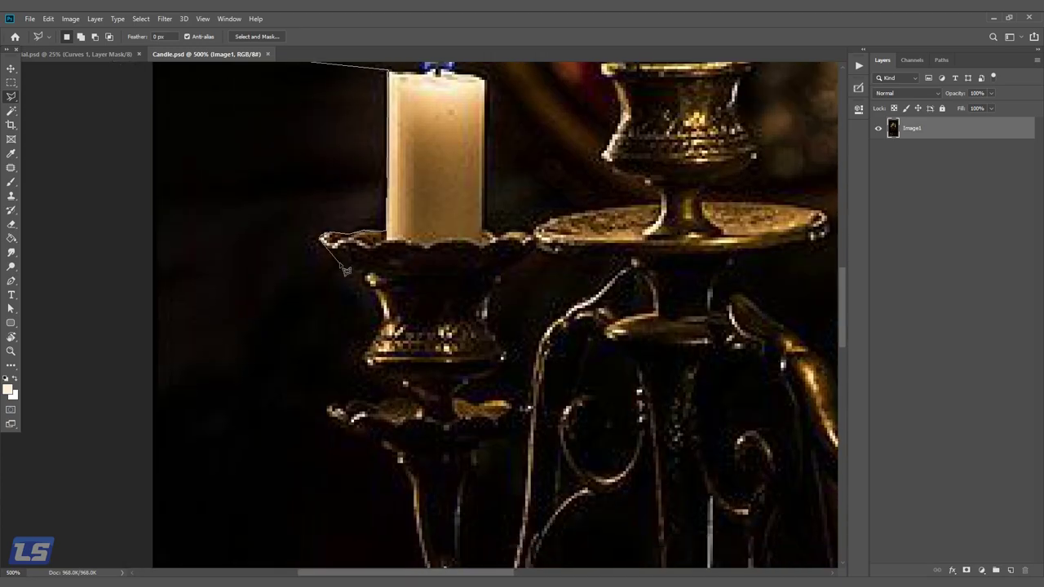
left_click(426, 192)
left_click(473, 222)
left_click(414, 233)
left_click(461, 289)
left_click(472, 309)
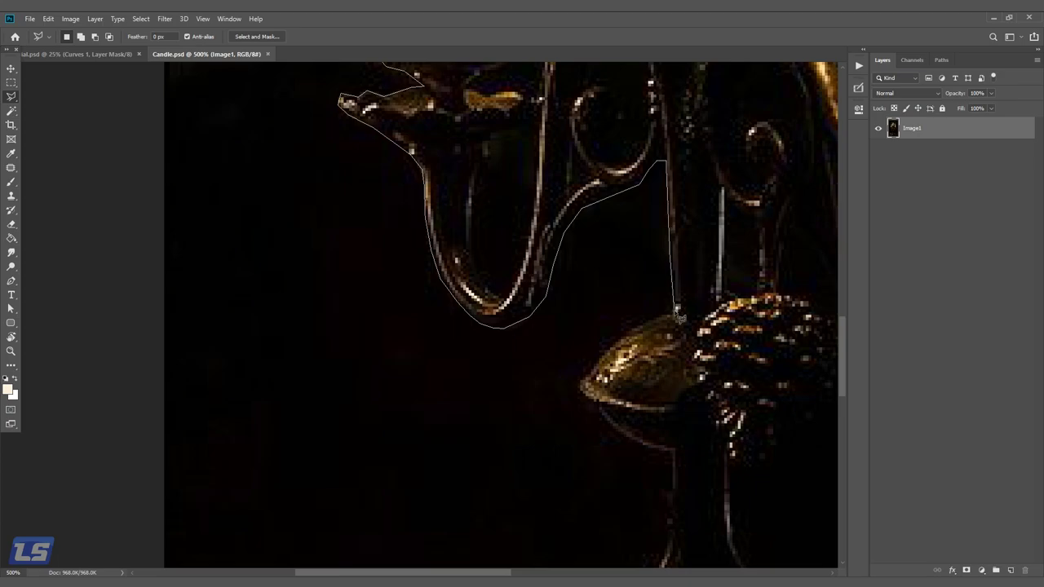
left_click_drag(592, 408, 511, 196)
left_click_drag(579, 311, 529, 26)
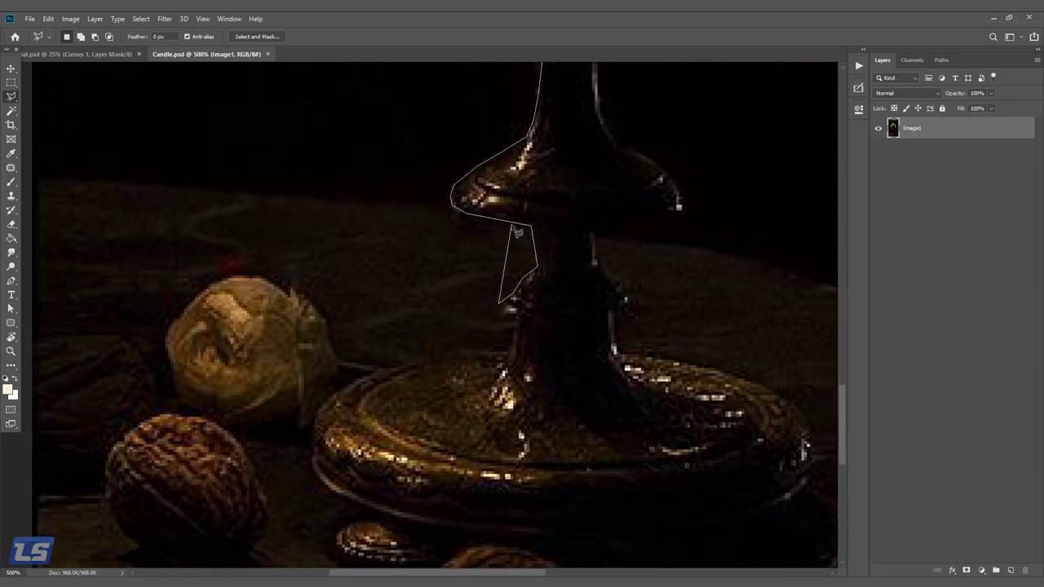
left_click(431, 205)
left_click(301, 82)
double_click(122, 212)
key("Delete")
At 100%, start a new outline along the candlestick base, pine cone, stem and curved arm
key("ctrl+0")
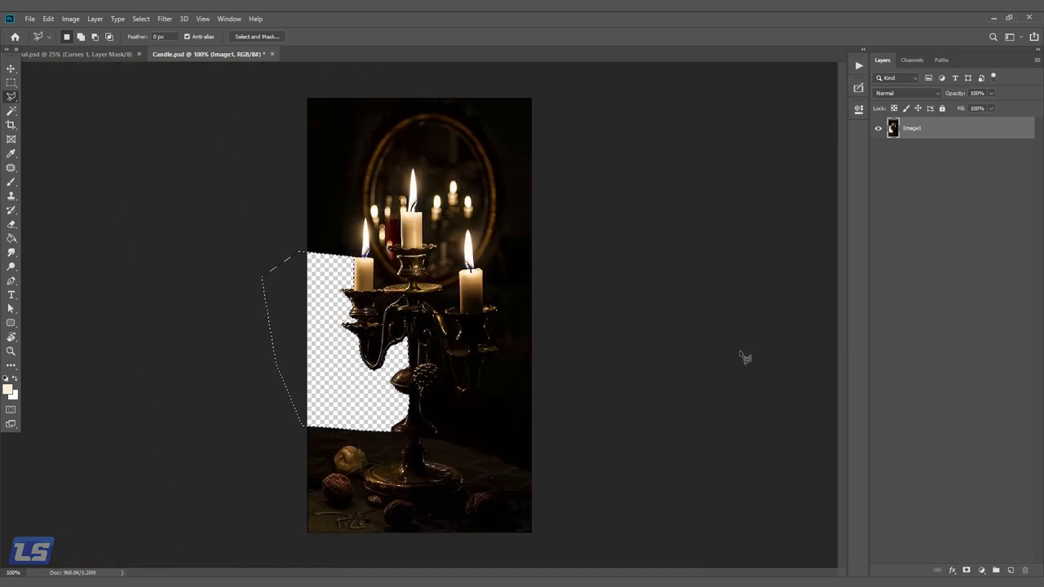
left_click(554, 495)
left_click(550, 429)
left_click(526, 419)
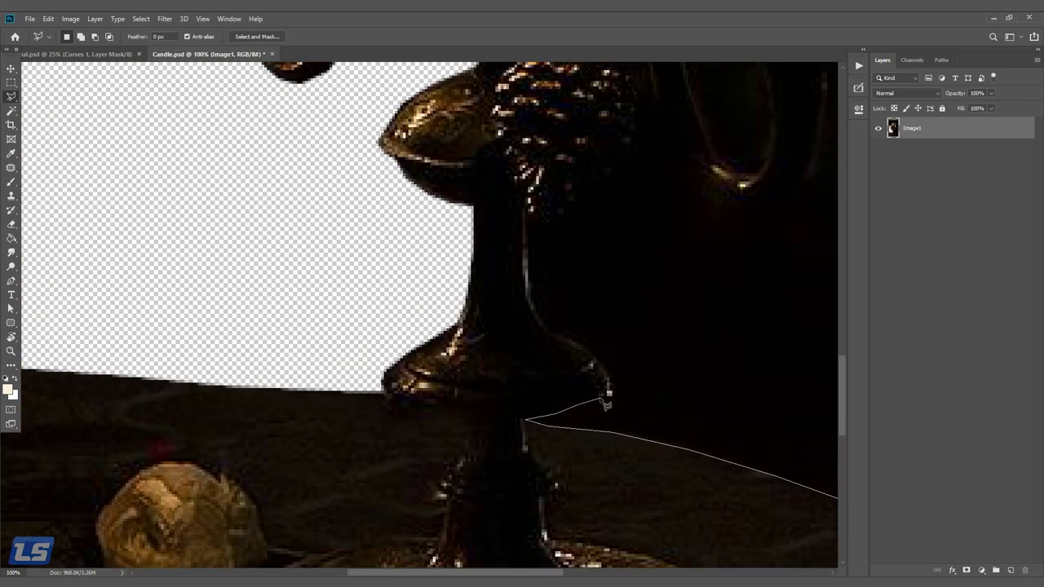
left_click(513, 415)
left_click(477, 433)
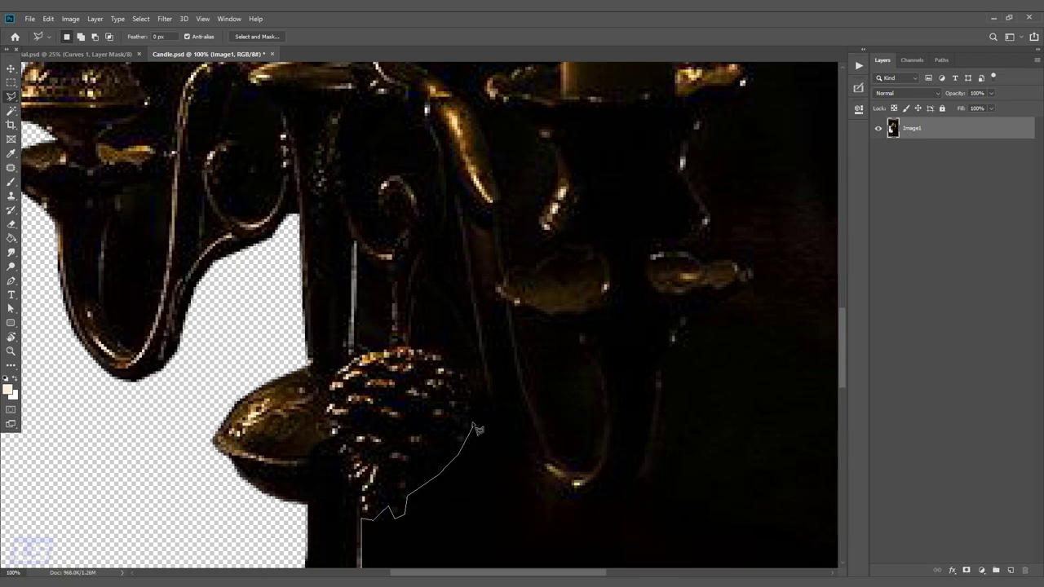
left_click(440, 456)
left_click(443, 424)
left_click(387, 307)
left_click(522, 493)
left_click(605, 292)
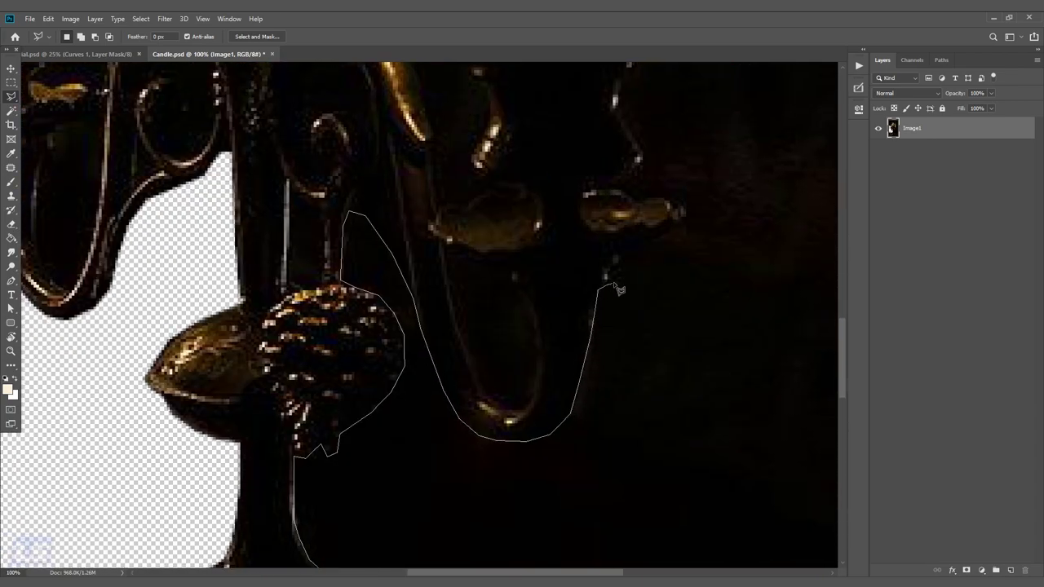
left_click(627, 256)
left_click(681, 236)
Continue the outline around the right candle, its holder and the candles above, panning while tracing
left_click_drag(681, 237, 537, 398)
left_click_drag(479, 271, 481, 399)
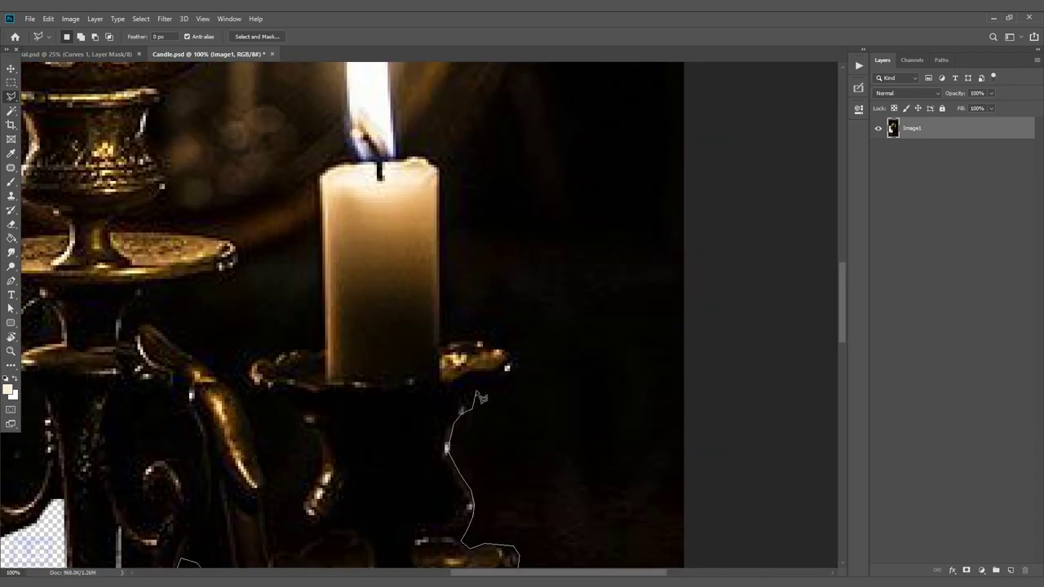
left_click(439, 346)
left_click_drag(387, 161, 408, 283)
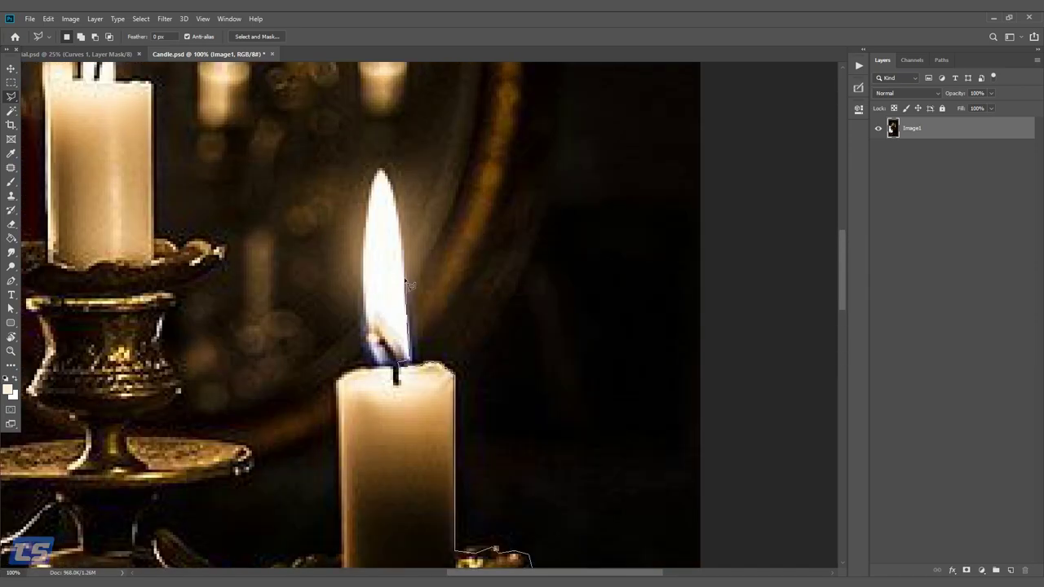
left_click(353, 381)
left_click_drag(352, 382, 402, 361)
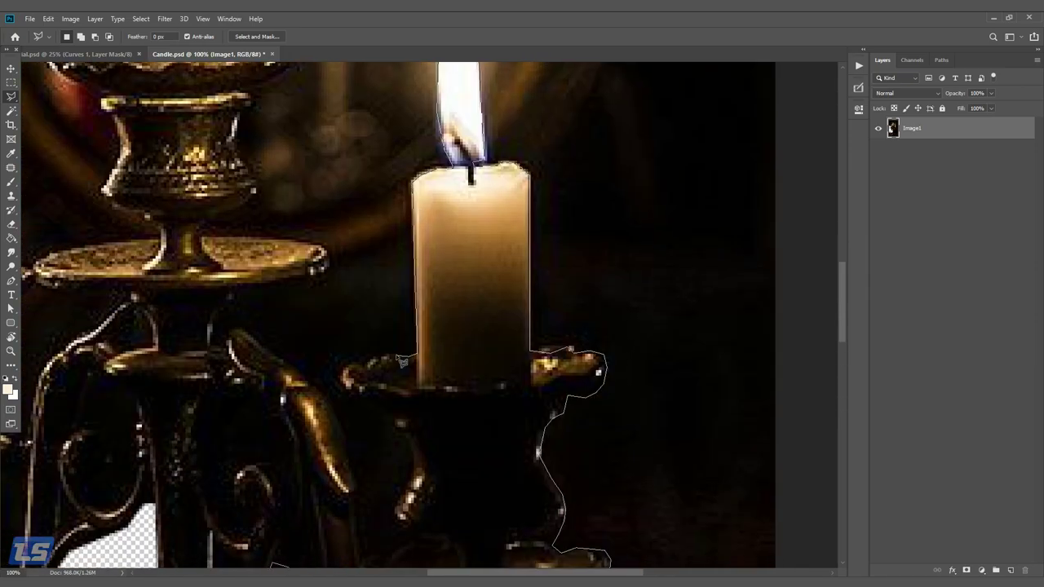
left_click_drag(360, 399, 454, 269)
left_click(496, 389)
left_click_drag(496, 388, 498, 270)
left_click(542, 292)
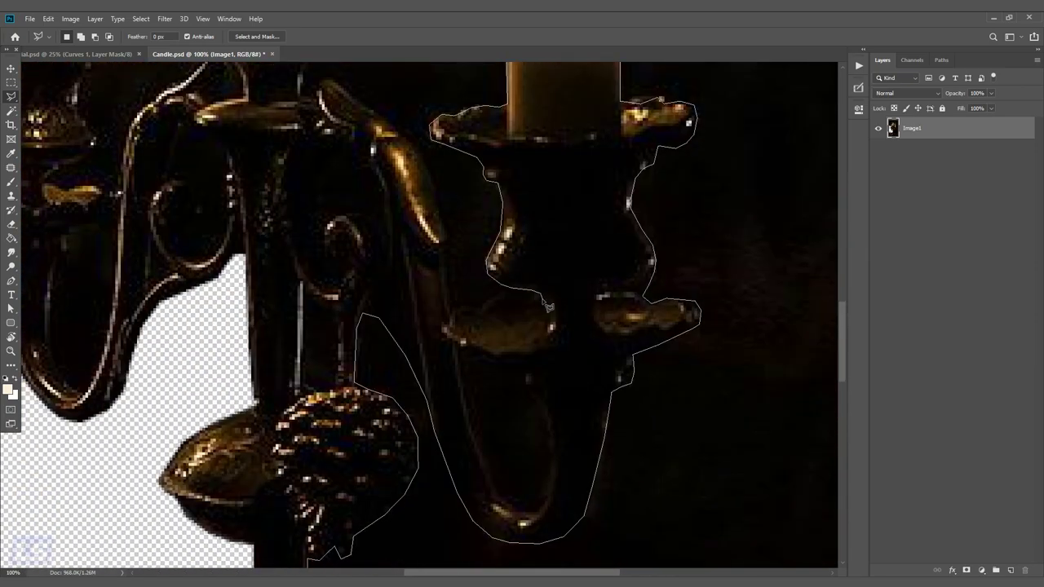
left_click_drag(356, 88, 401, 360)
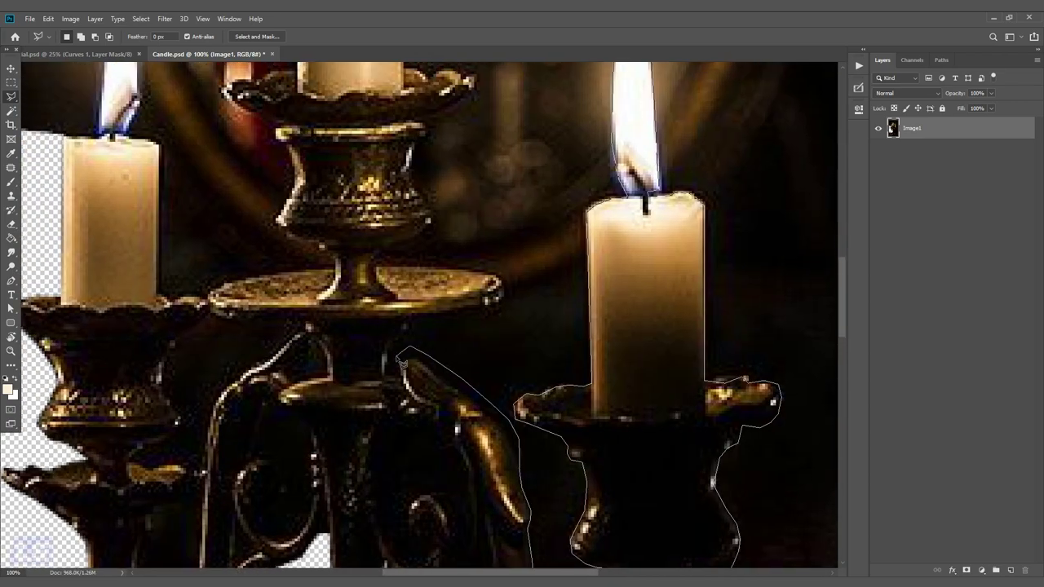
left_click_drag(506, 285, 618, 394)
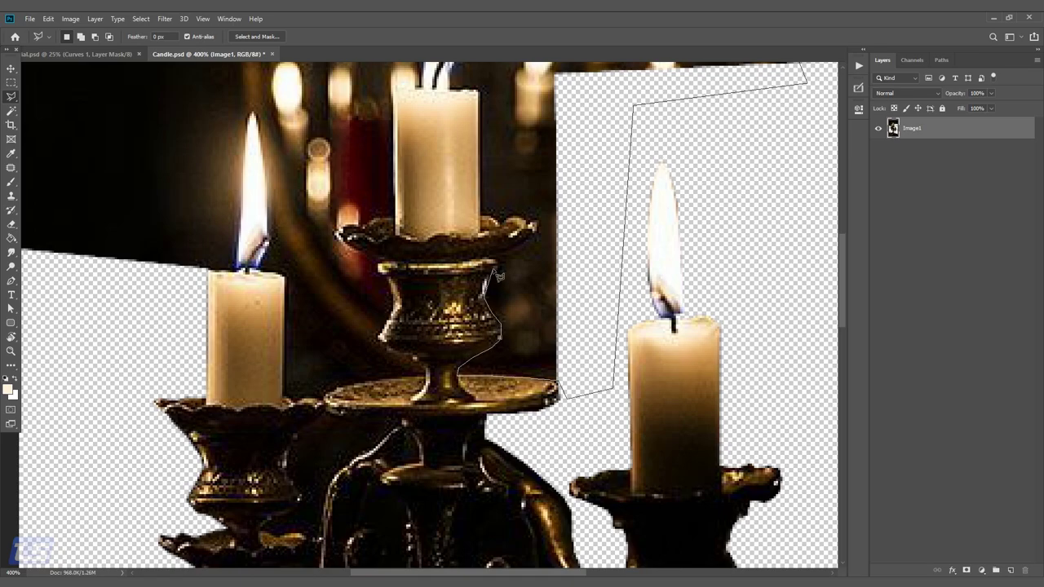
left_click_drag(526, 227, 488, 352)
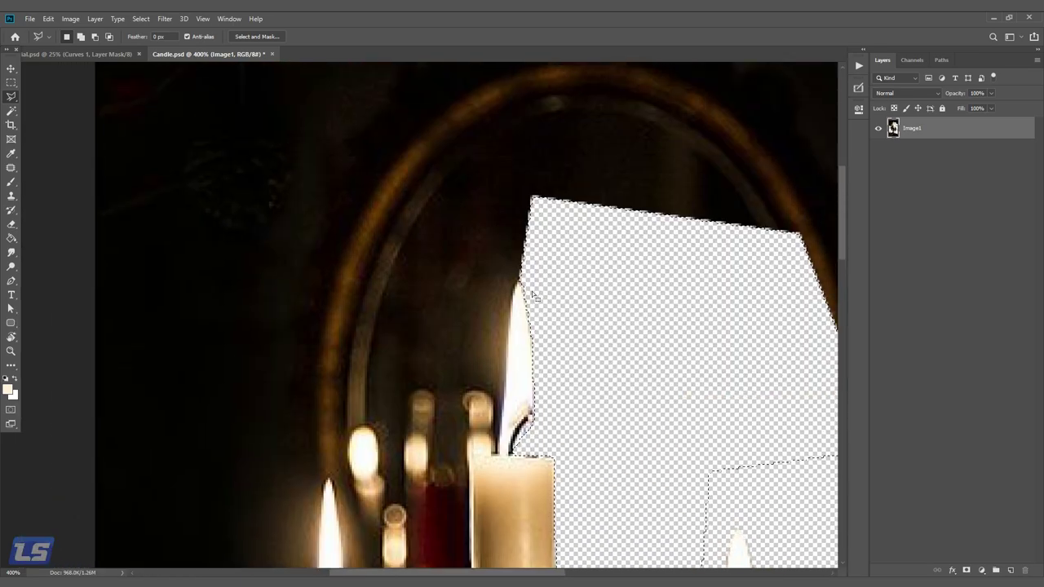
left_click_drag(506, 294, 576, 400)
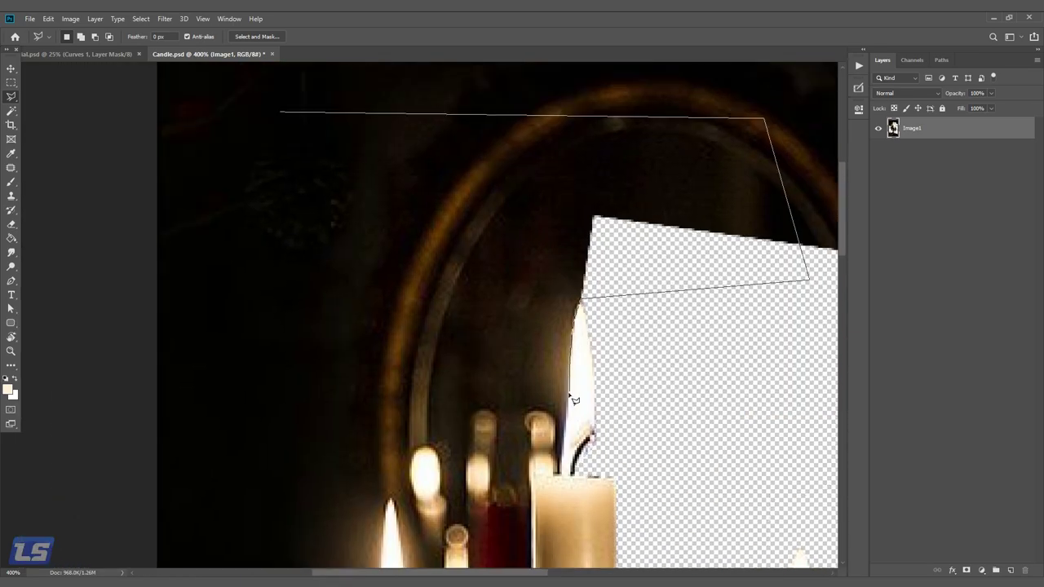
left_click_drag(574, 478, 606, 241)
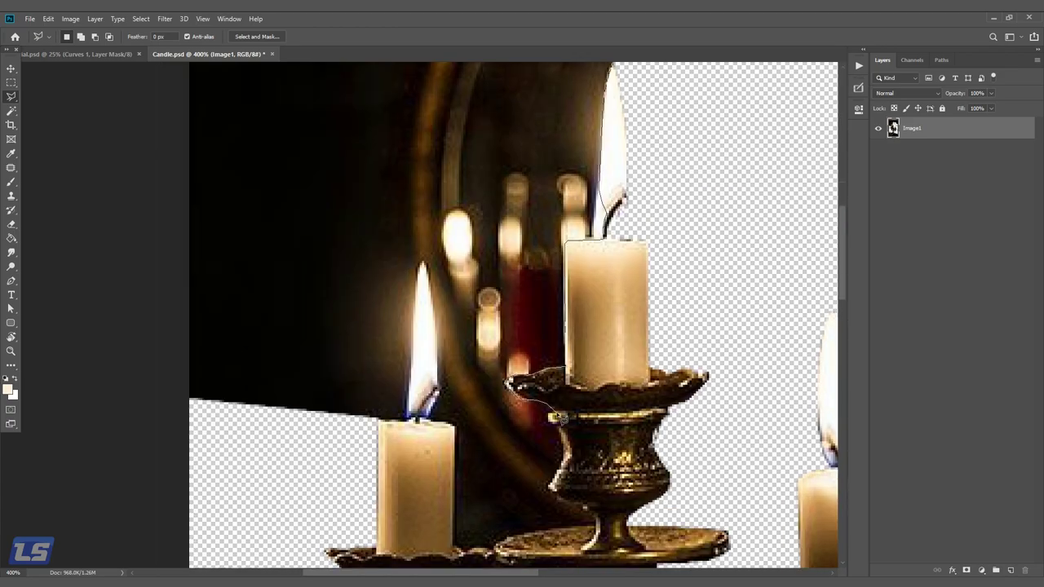
left_click_drag(569, 462, 565, 331)
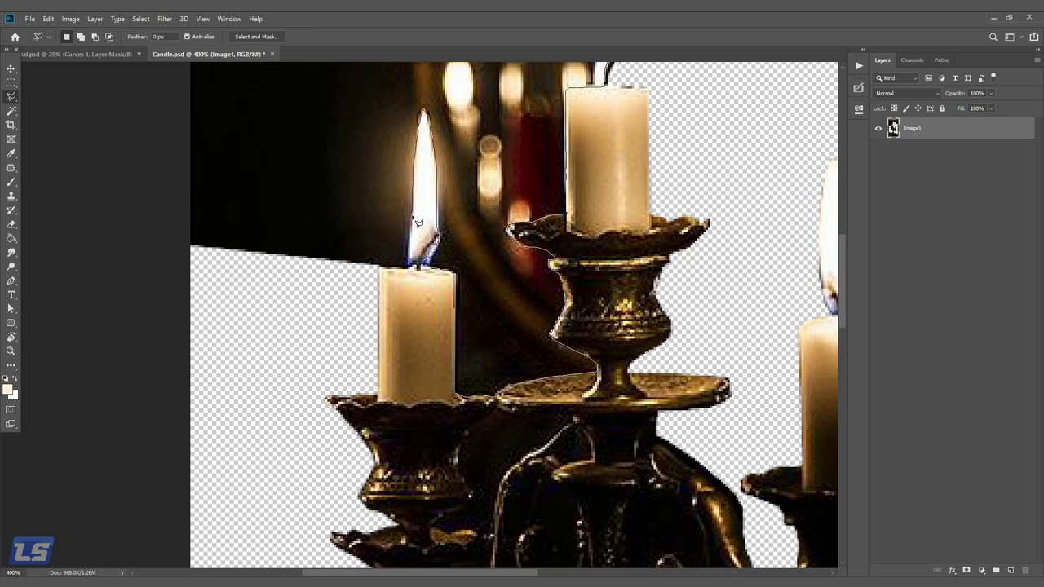
key("ctrl+minus")
key("ctrl+minus")
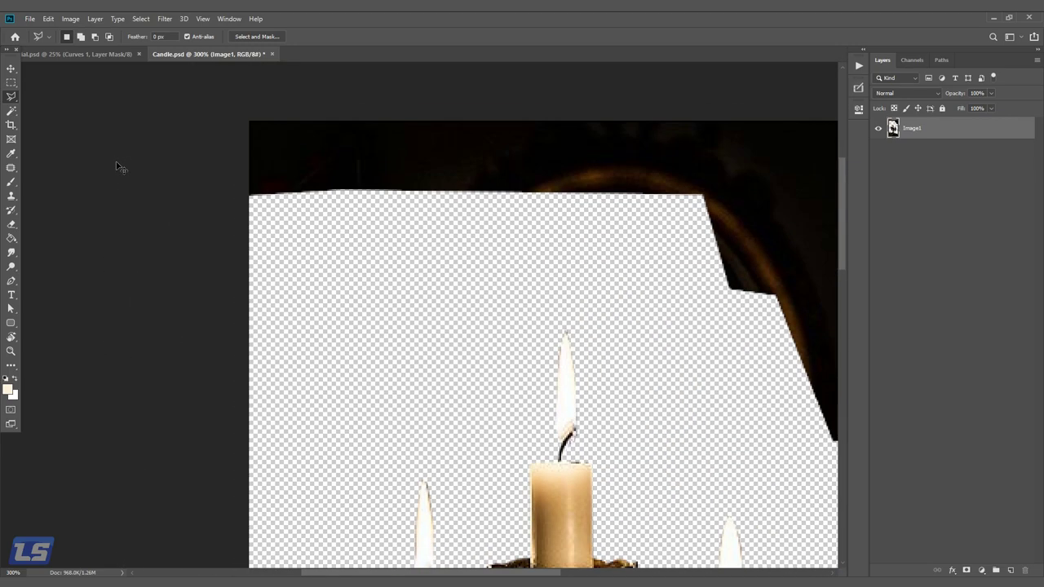
key("ctrl+minus")
key("ctrl+minus")
Delete the outlined dark top background and drag the candelabra into Tutorial.psd
left_click(315, 139)
key("Delete")
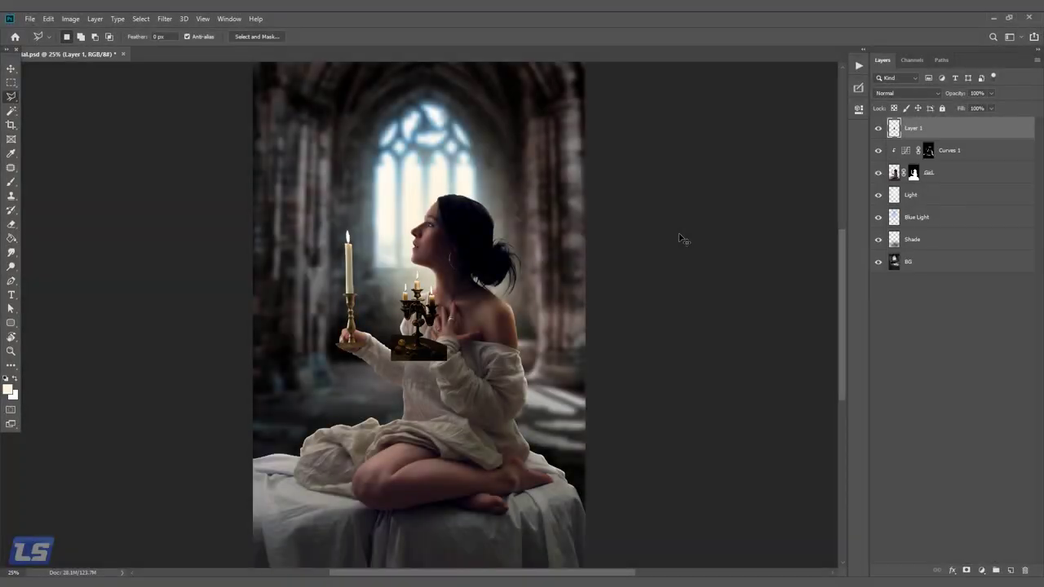
key("v")
mouse_move(418, 326)
left_mouse_down()
mouse_move(373, 159)
mouse_move(416, 92)
left_mouse_up()
Scale the candelabra to 133% and place it beside the girl at lower right
key("ctrl+t")
left_click_drag(373, 161, 550, 419)
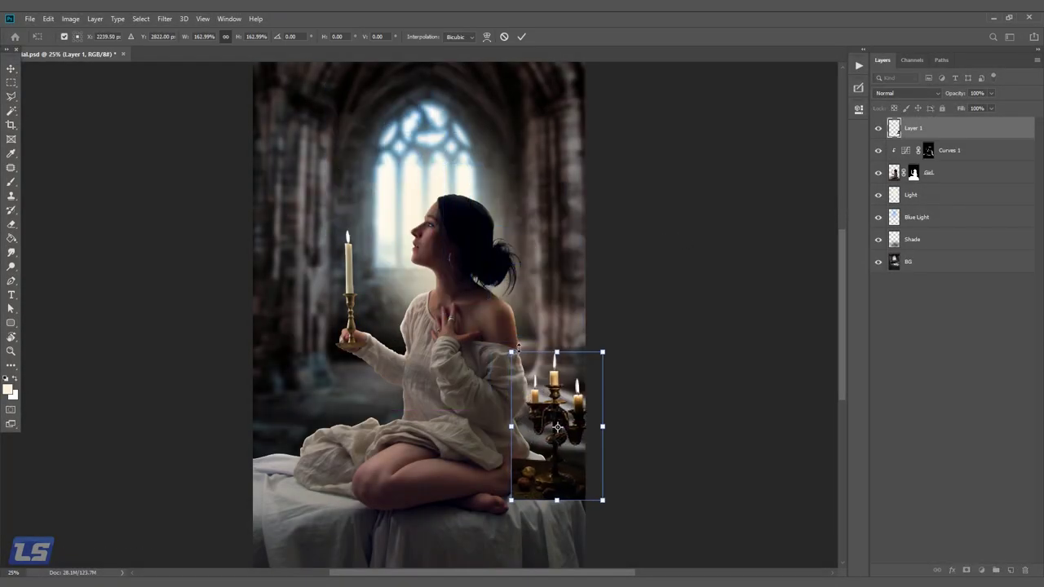
left_click_drag(508, 350, 537, 359)
left_click_drag(563, 441, 564, 420)
left_click_drag(532, 485, 537, 478)
key("Return")
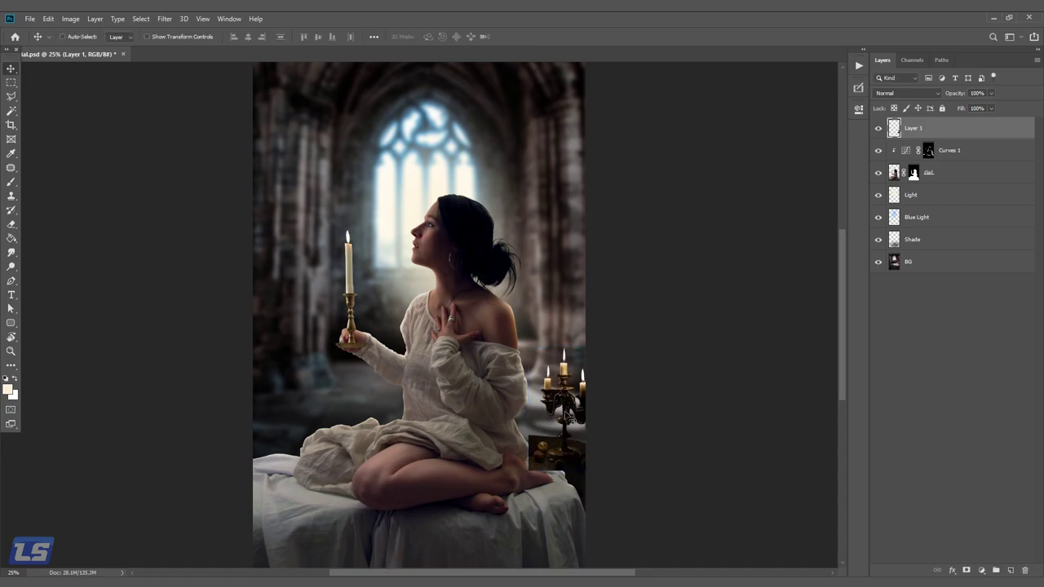
Move the candelabra layer beneath the Girl layer, zoom in on it, and open Filter > Liquify
left_click_drag(896, 133, 895, 185)
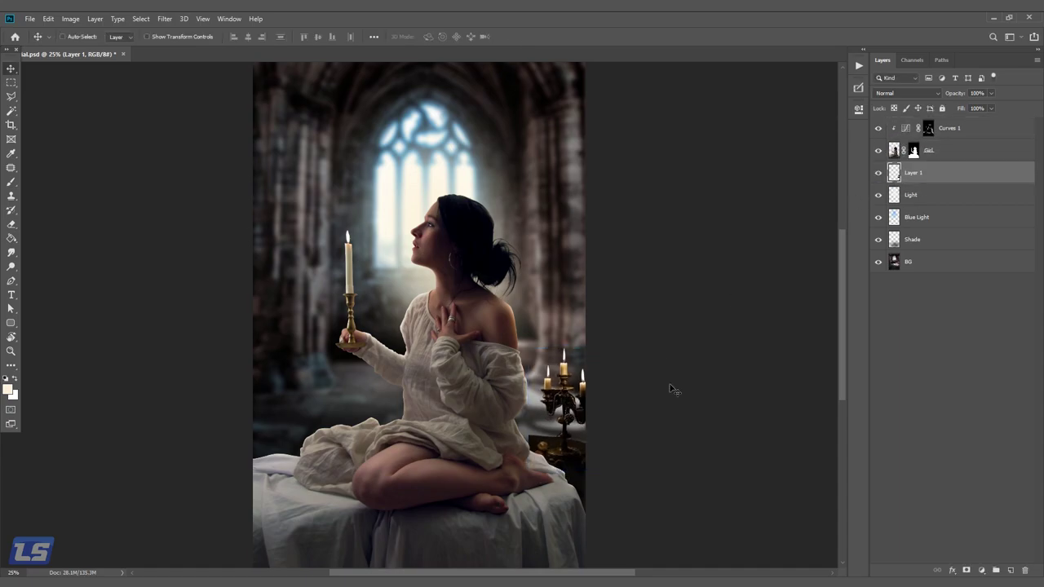
key("ctrl+plus")
key("ctrl+plus")
left_click_drag(596, 482, 367, 266)
key("ctrl+plus")
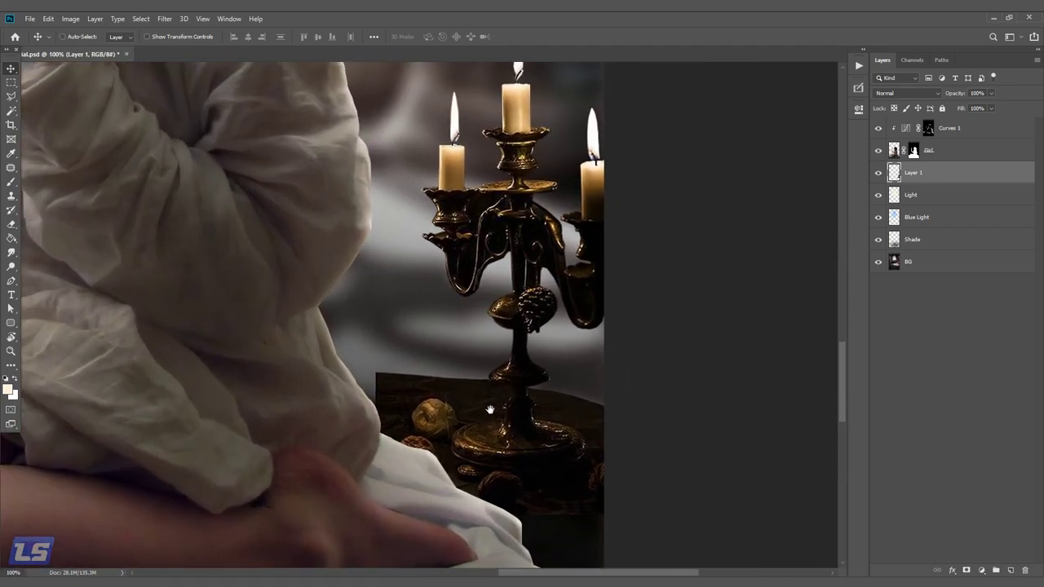
mouse_move(490, 410)
left_mouse_down()
mouse_move(490, 377)
mouse_move(531, 378)
left_mouse_up()
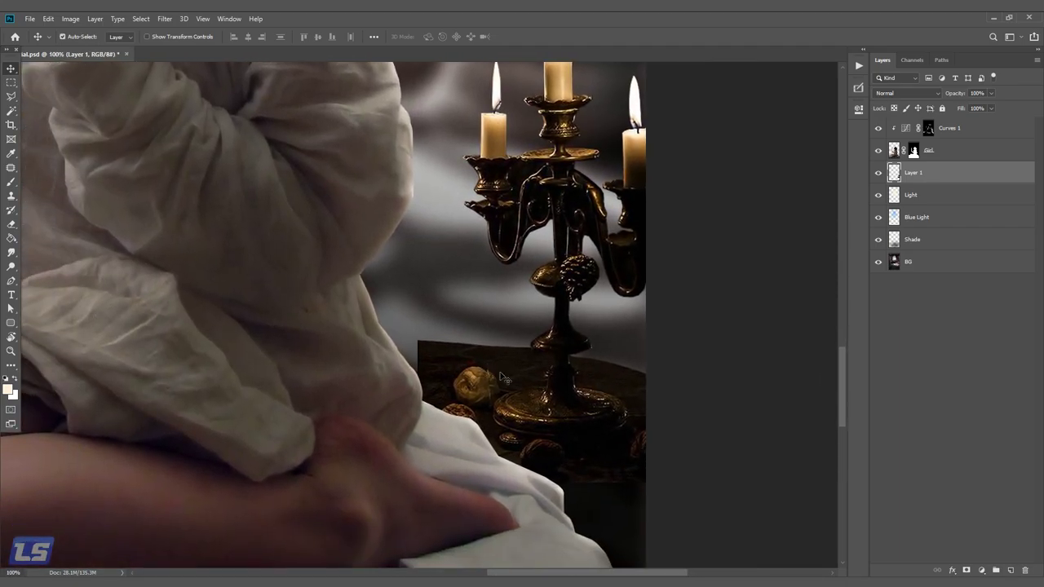
left_click(165, 18)
left_click(172, 104)
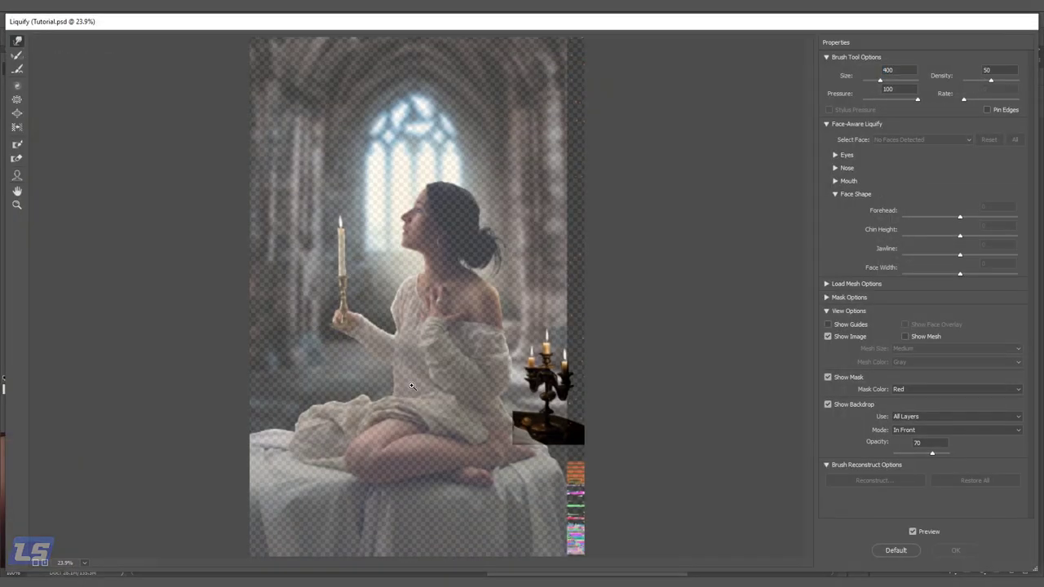
With a small Forward Warp brush at 50% zoom, push the table's left corner into a curve and apply
key("ctrl+plus")
key("ctrl+plus")
key("bracketleft")
key("bracketleft")
key("bracketleft")
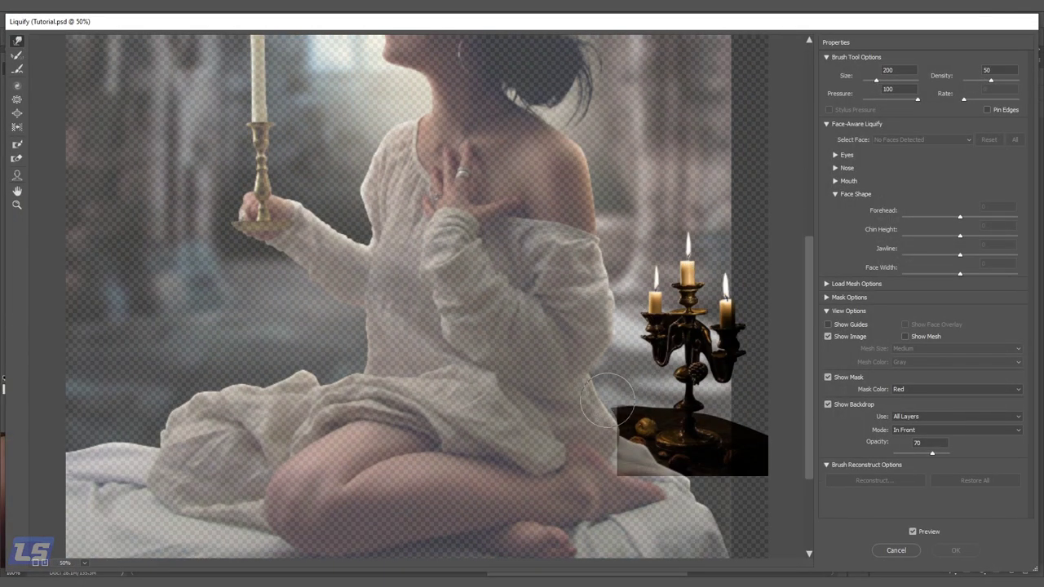
left_click_drag(602, 403, 613, 424)
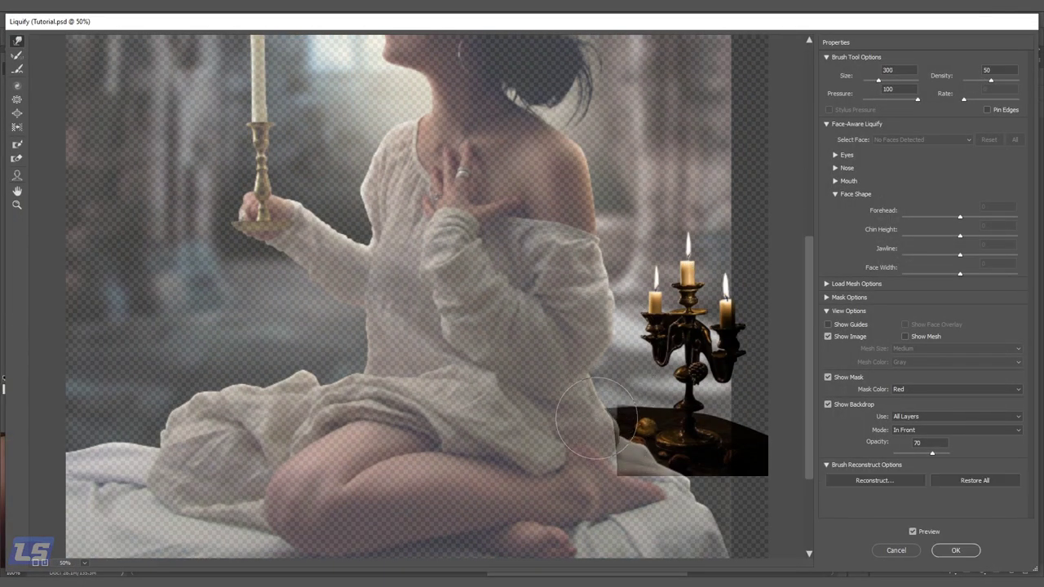
key("bracketright")
left_click(957, 554)
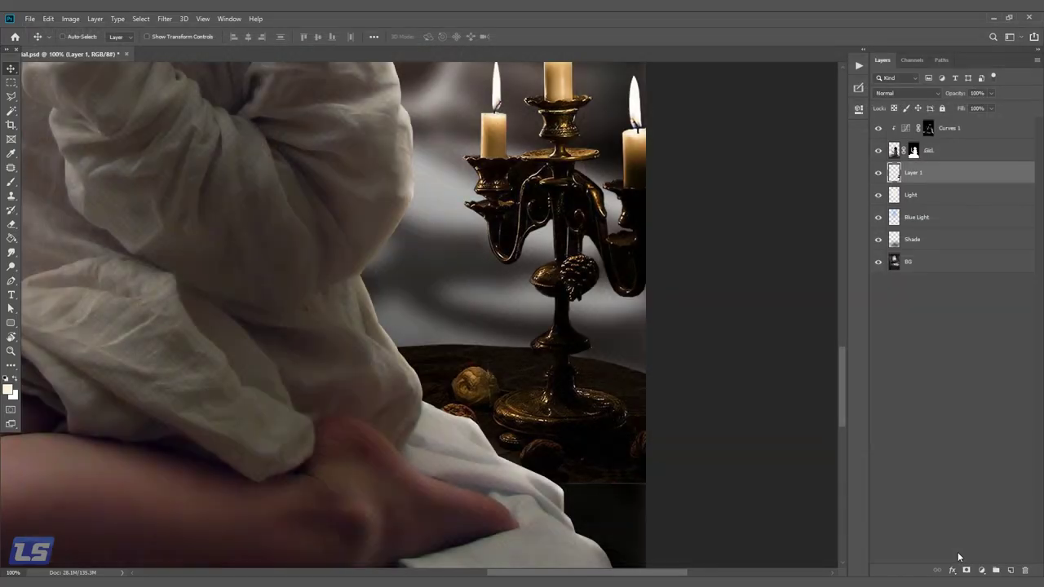
left_click_drag(636, 443, 596, 353)
Zoom in with the Lasso tool and delete the first dark area between the candelabra arms
scroll(513, 309, "down", 2)
key("e")
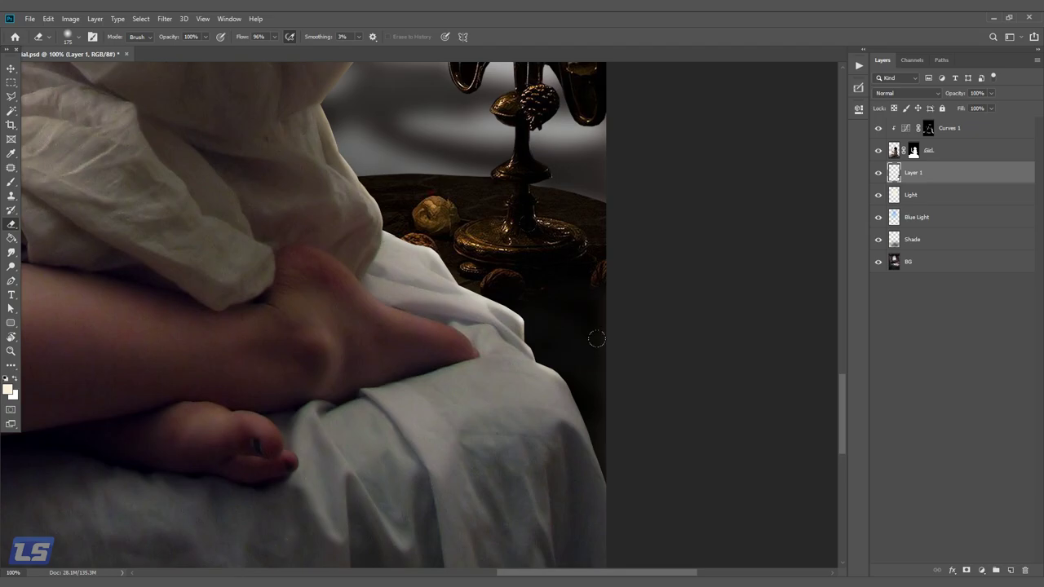
left_click(12, 70)
scroll(472, 345, "up", 1)
scroll(472, 345, "up", 1)
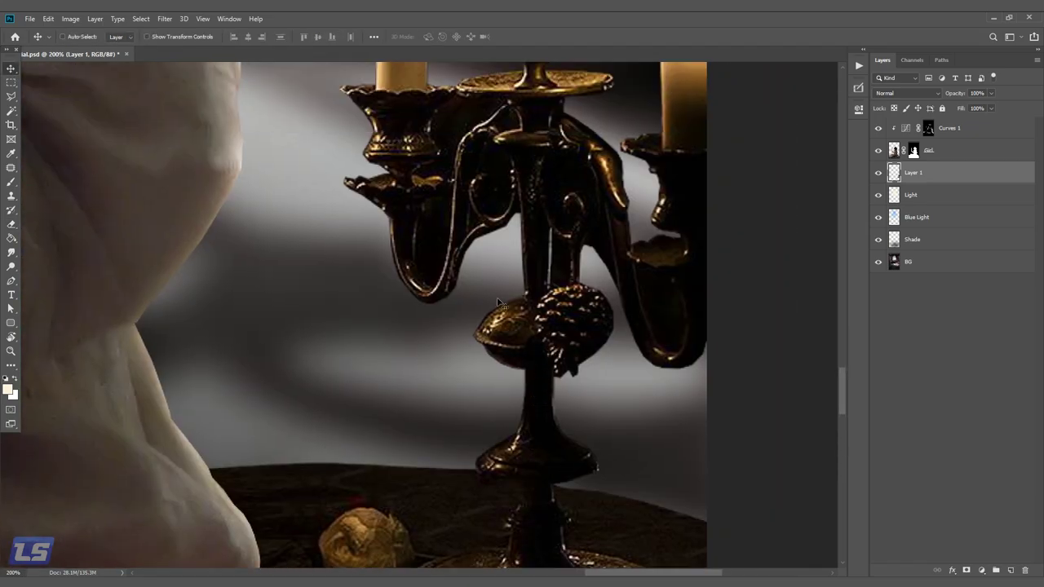
scroll(471, 345, "up", 1)
scroll(472, 345, "up", 1)
key("l")
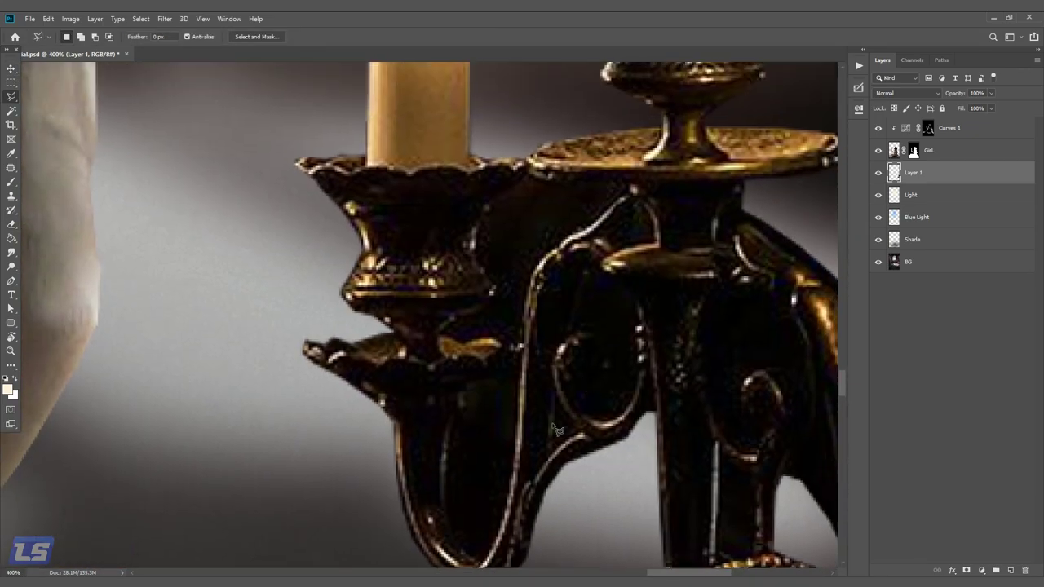
key("Escape")
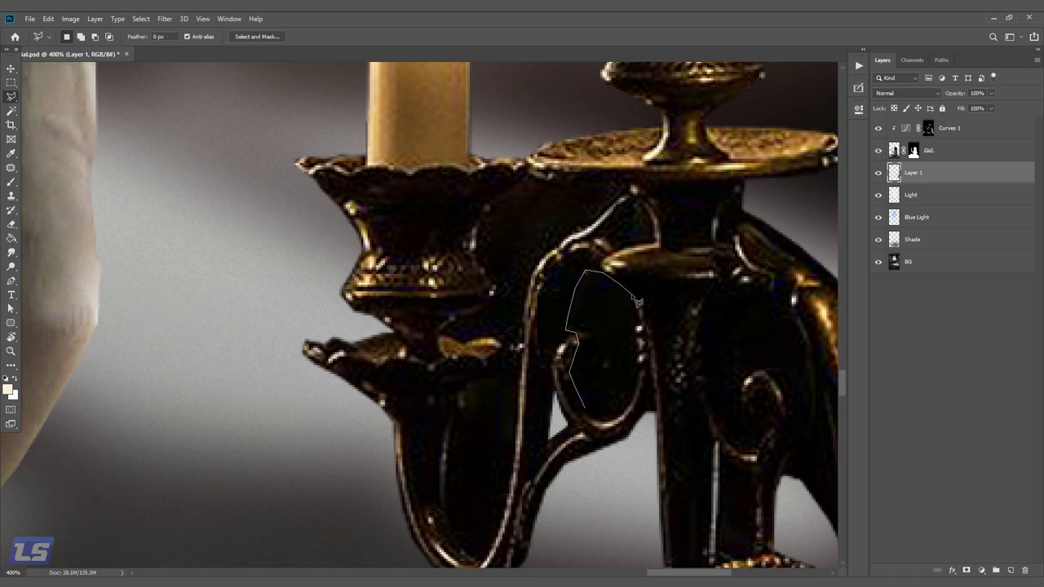
key("Delete")
Lasso and delete the dark gaps beside the left arm and the central stem
left_click_drag(466, 388, 503, 473)
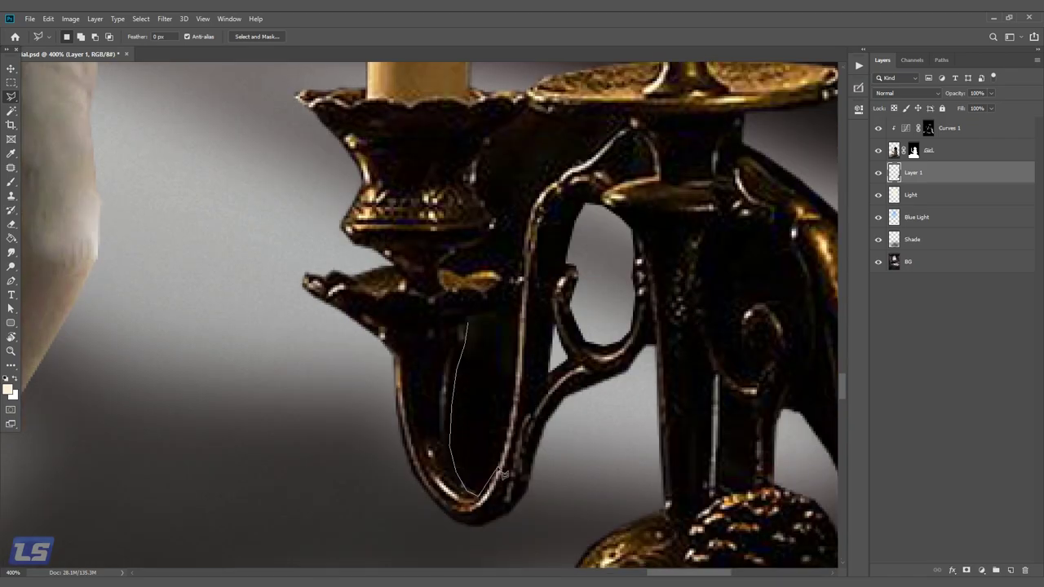
left_click_drag(519, 369, 537, 198)
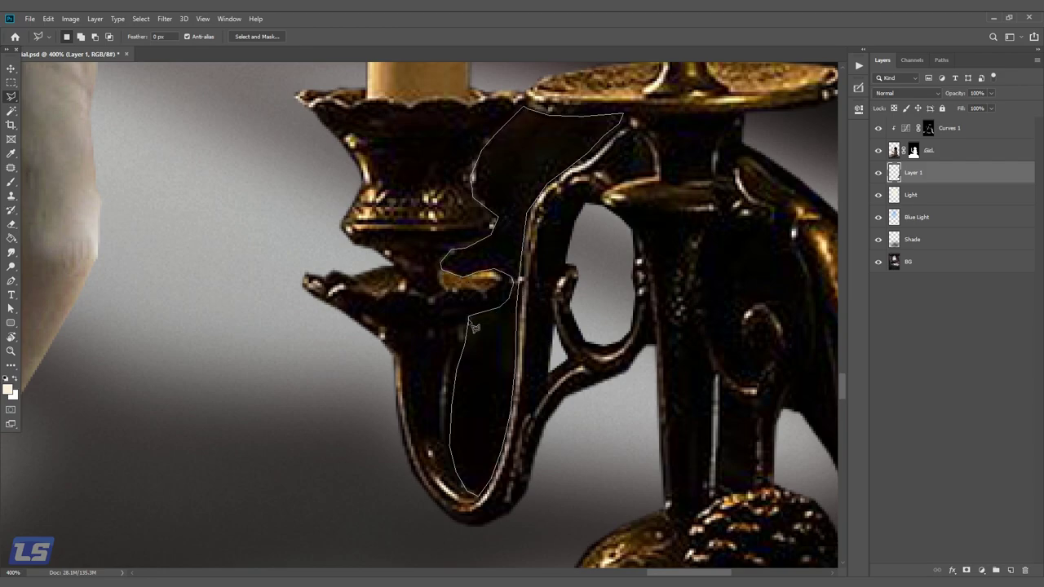
key("Delete")
scroll(474, 327, "right", 5)
left_click_drag(535, 457, 526, 469)
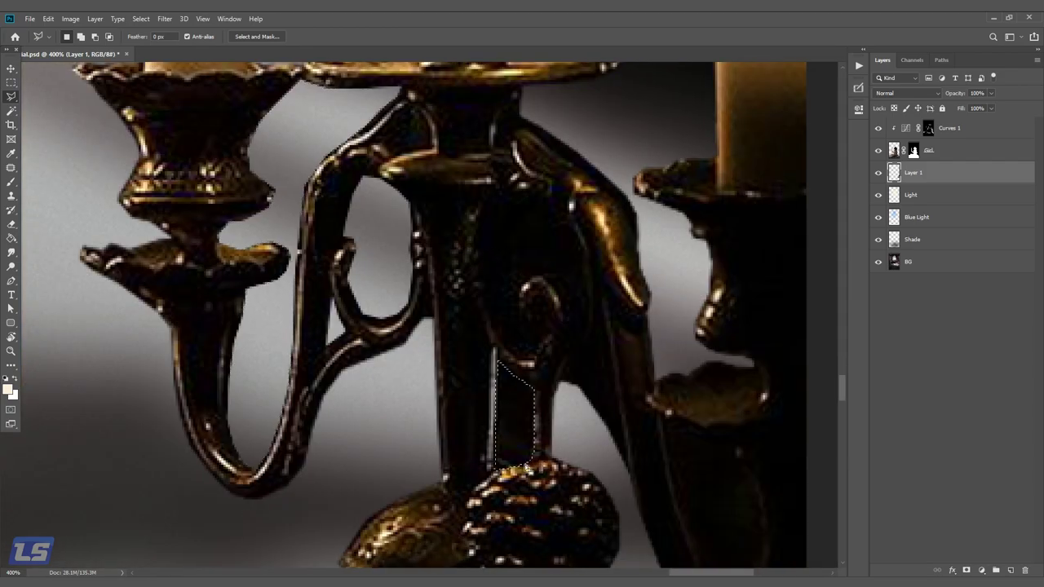
key("Delete")
Clear the remaining dark gap under the right arm, then zoom out to reframe the composition
scroll(526, 469, "right", 5)
scroll(490, 408, "up", 5)
left_click_drag(447, 490, 484, 444)
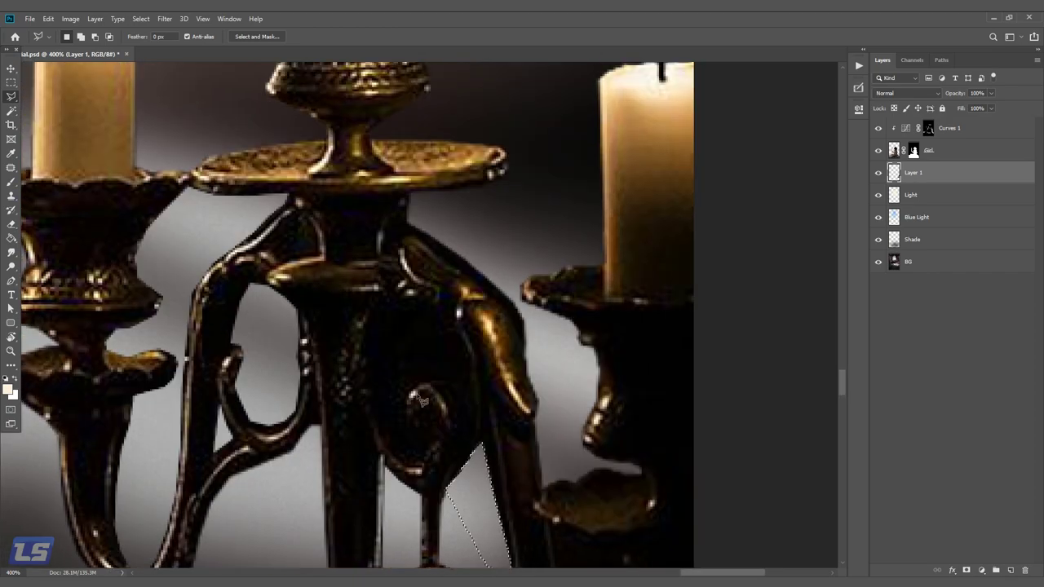
left_click_drag(412, 397, 434, 318)
key("Delete")
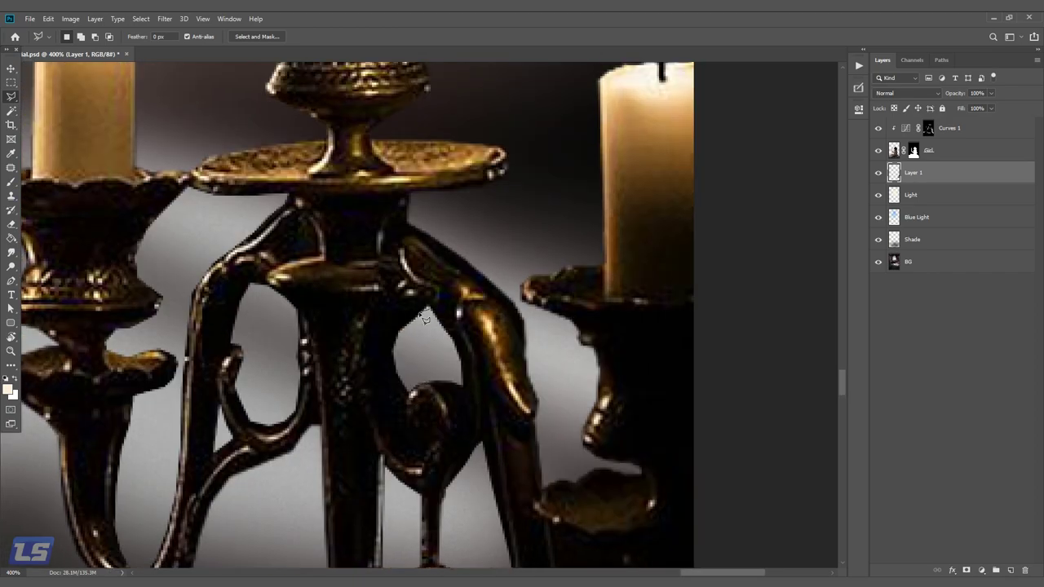
left_click_drag(423, 440, 419, 361)
key("Delete")
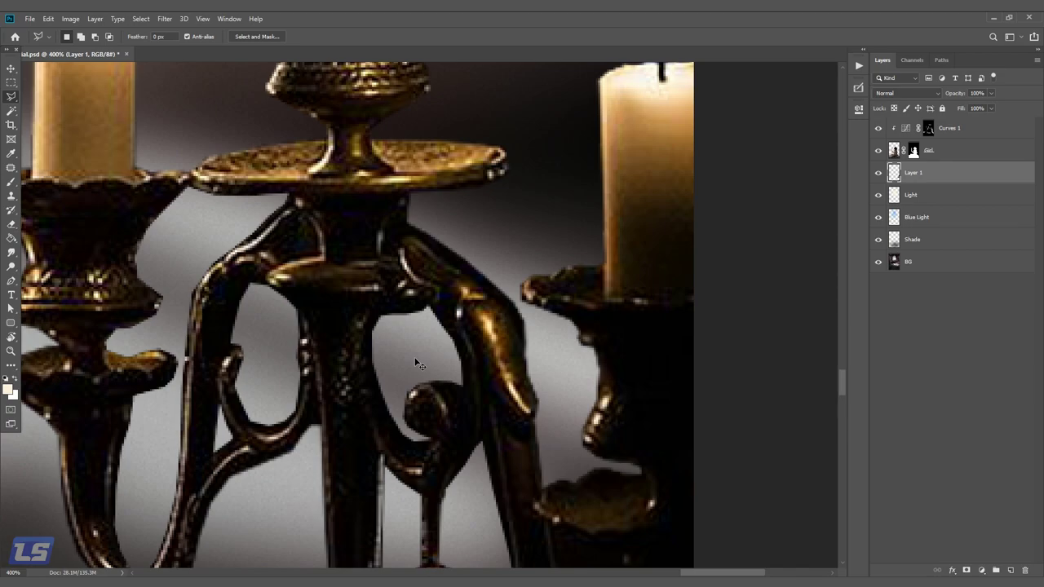
scroll(420, 363, "down", 6)
mouse_move(375, 324)
left_mouse_down()
mouse_move(487, 451)
mouse_move(587, 430)
left_mouse_up()
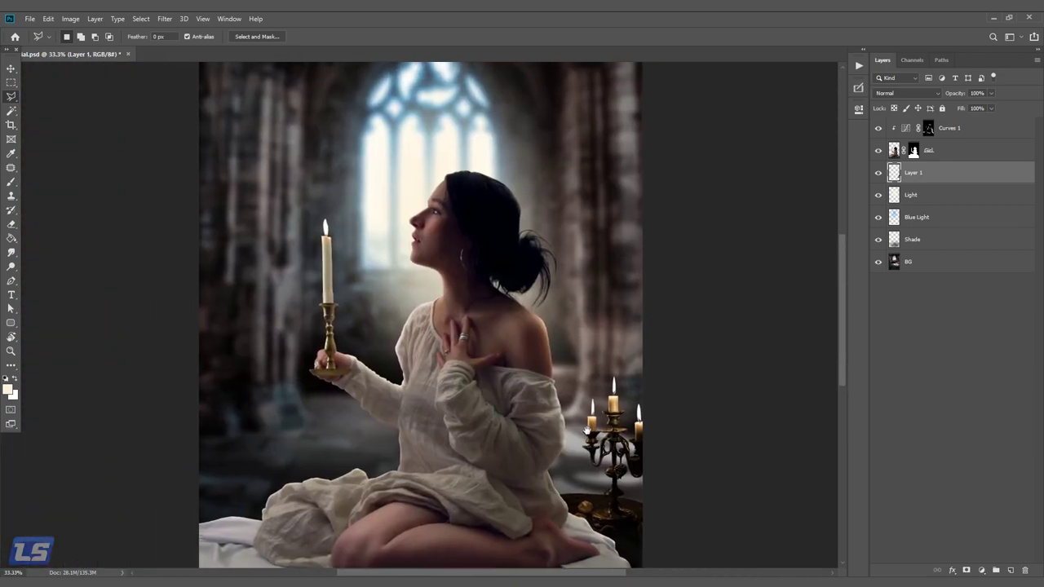
Adjust the candelabra with Brightness/Contrast: brightness 28, contrast -41
left_click(70, 18)
left_click(208, 46)
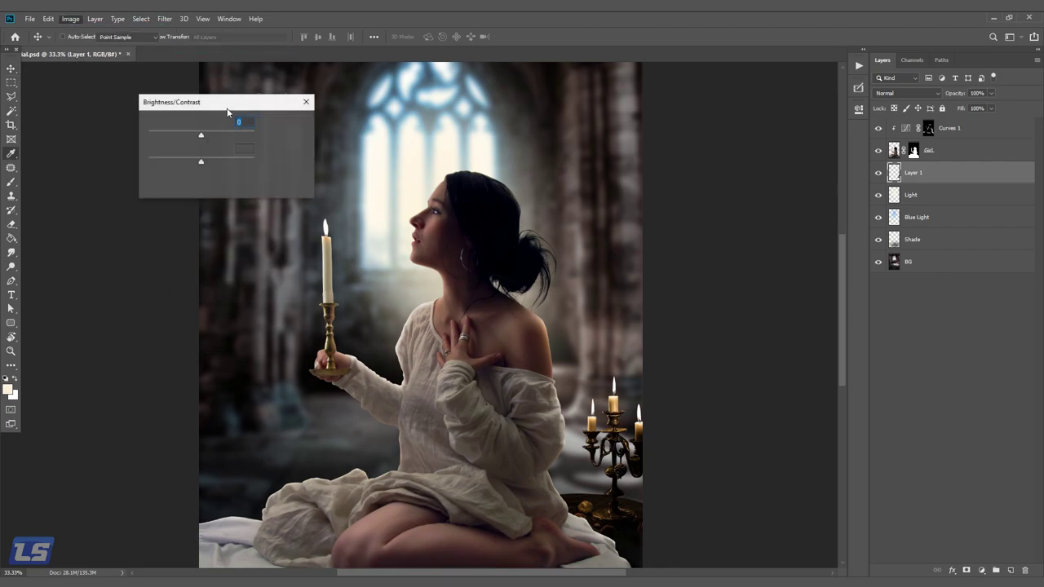
left_click_drag(201, 162, 150, 169)
left_click_drag(201, 134, 212, 138)
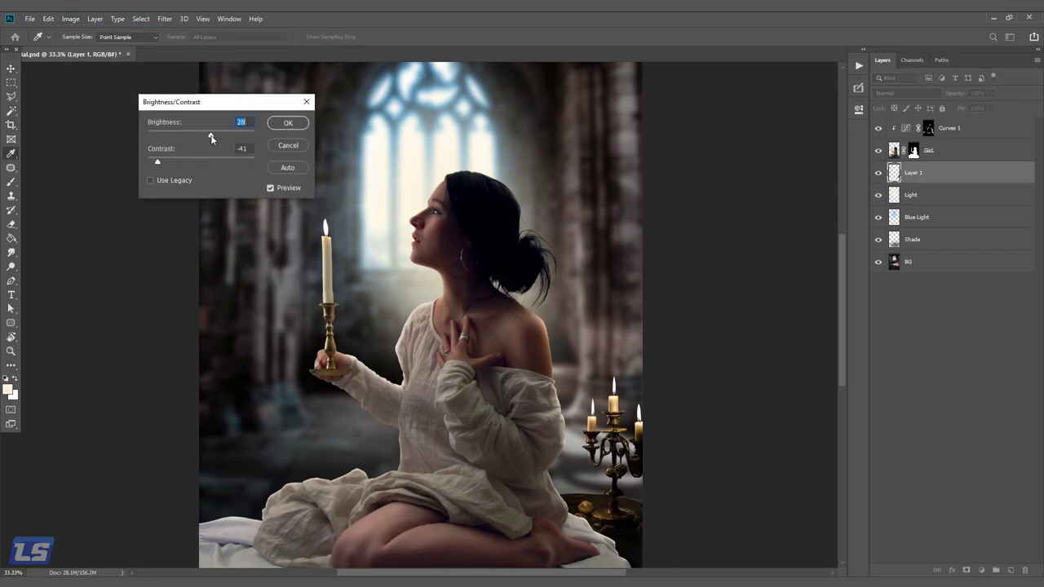
left_click(288, 123)
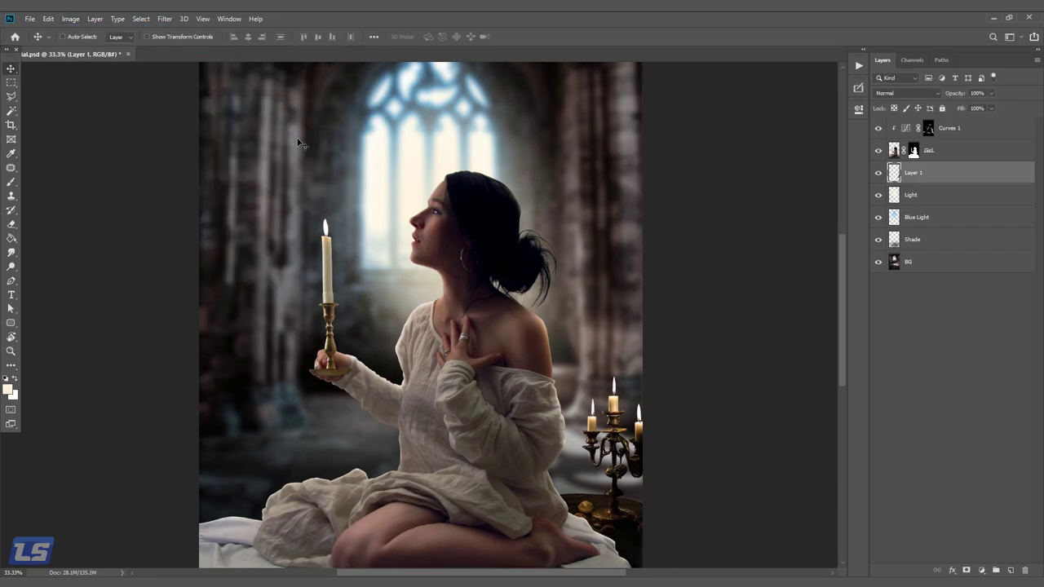
Apply a Gaussian Blur of about 4.6 pixels to the candelabra
left_click(164, 17)
left_click(327, 184)
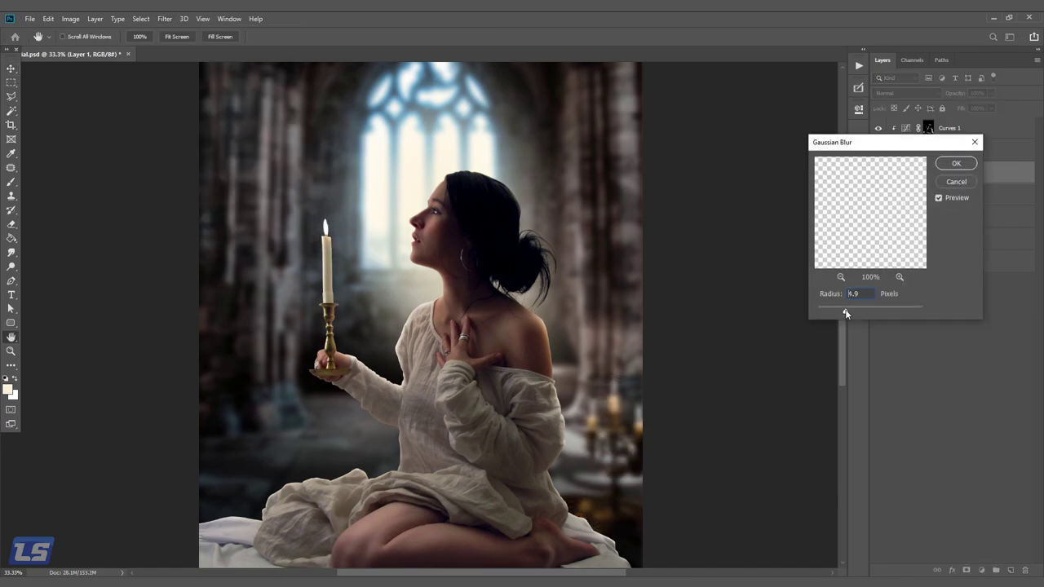
left_click_drag(845, 310, 844, 311)
left_click(949, 165)
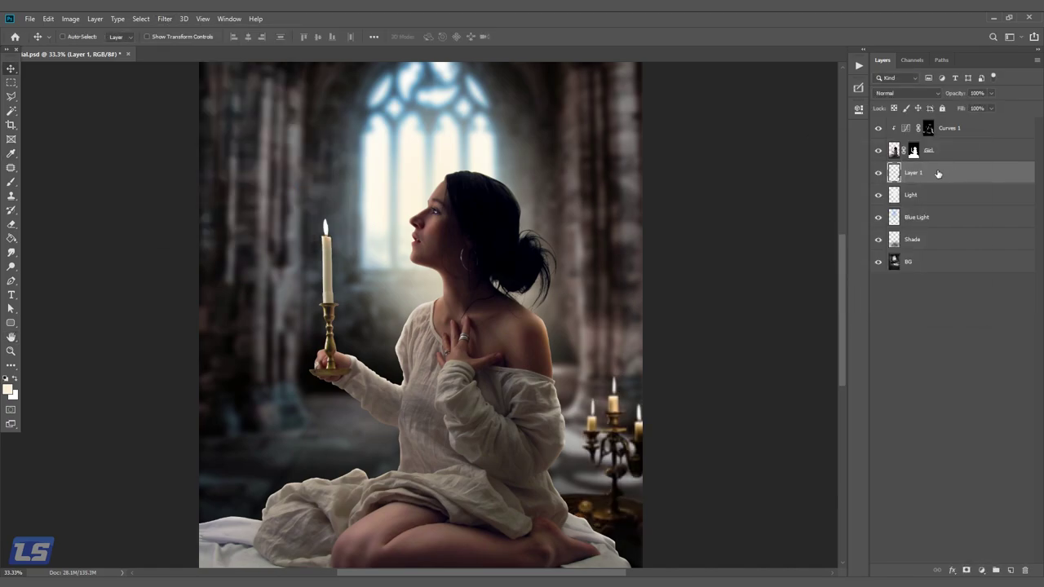
key("ctrl+minus")
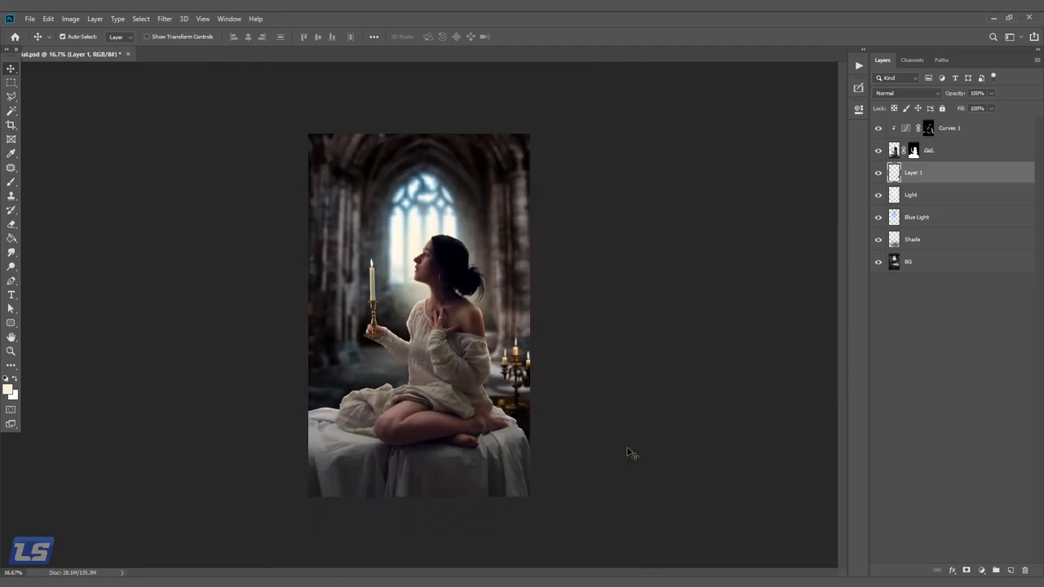
Zoom in on the living-room photo's side table and switch to the Lasso tool
scroll(594, 391, "up", 1)
scroll(584, 371, "up", 2)
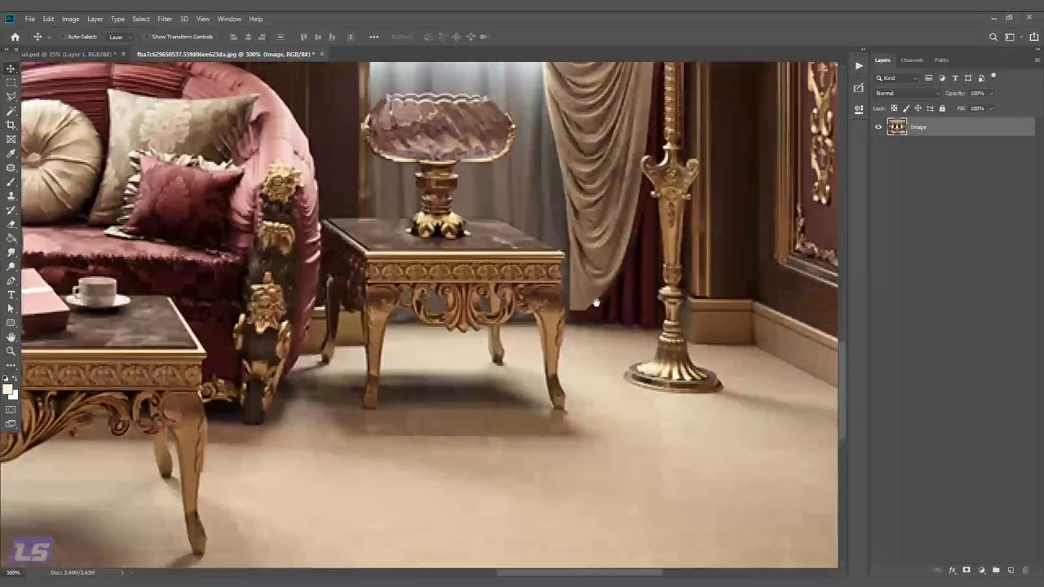
scroll(571, 351, "up", 2)
scroll(558, 329, "up", 1)
key("l")
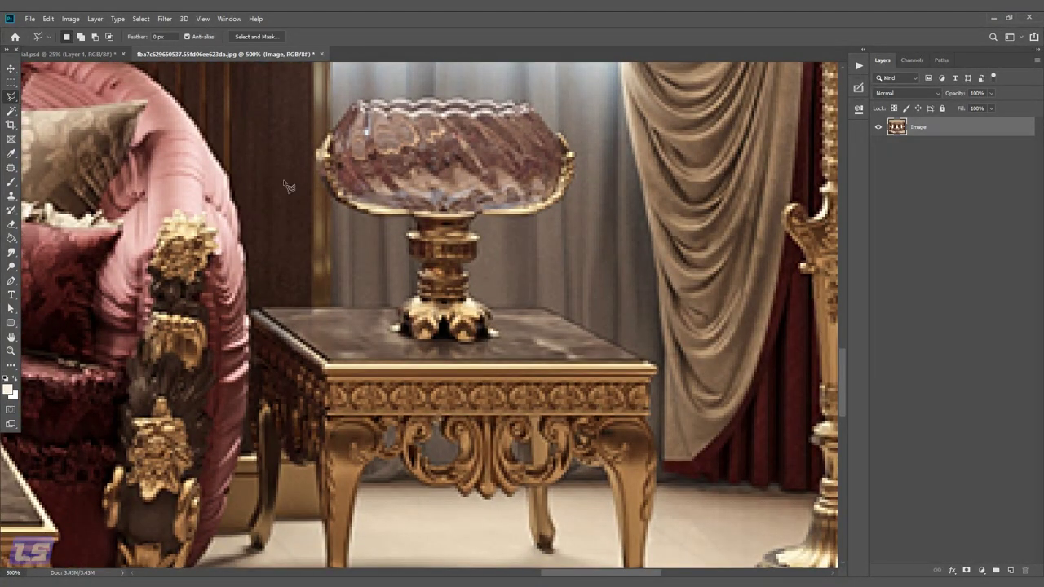
scroll(533, 158, "up", 1)
scroll(506, 182, "up", 1)
scroll(510, 186, "up", 1)
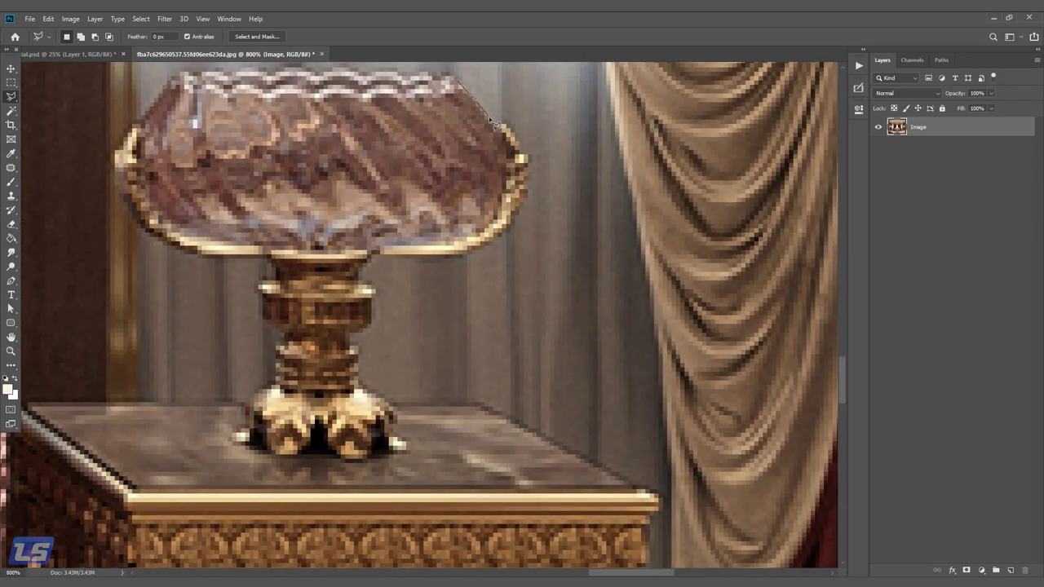
Lasso around the bowl and table's back edge and legs, then delete the surroundings
left_click_drag(485, 249, 372, 259)
left_click(480, 403)
mouse_move(650, 529)
left_mouse_down()
mouse_move(618, 359)
mouse_move(597, 314)
left_mouse_up()
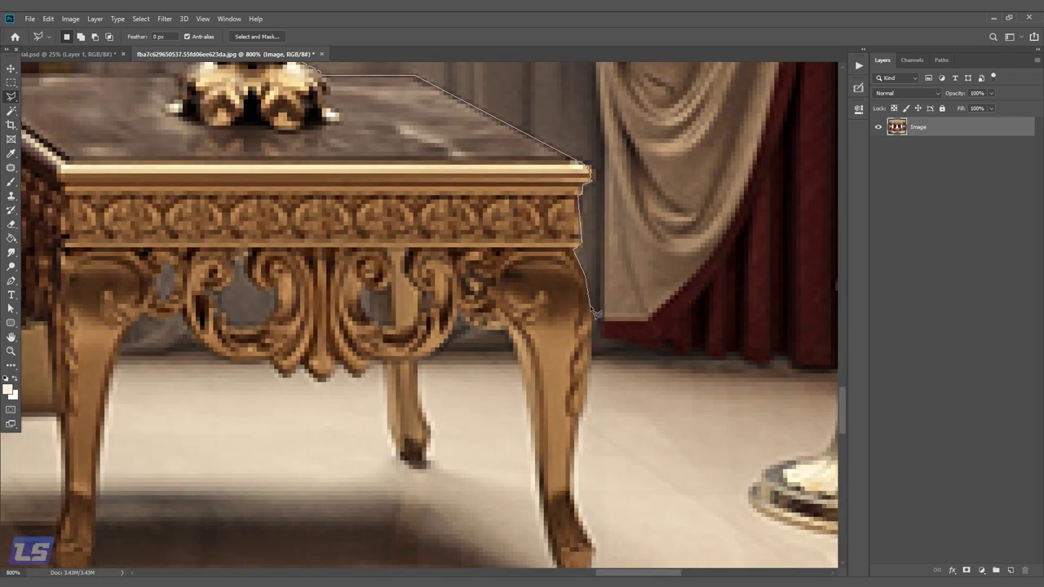
left_click_drag(593, 421, 603, 353)
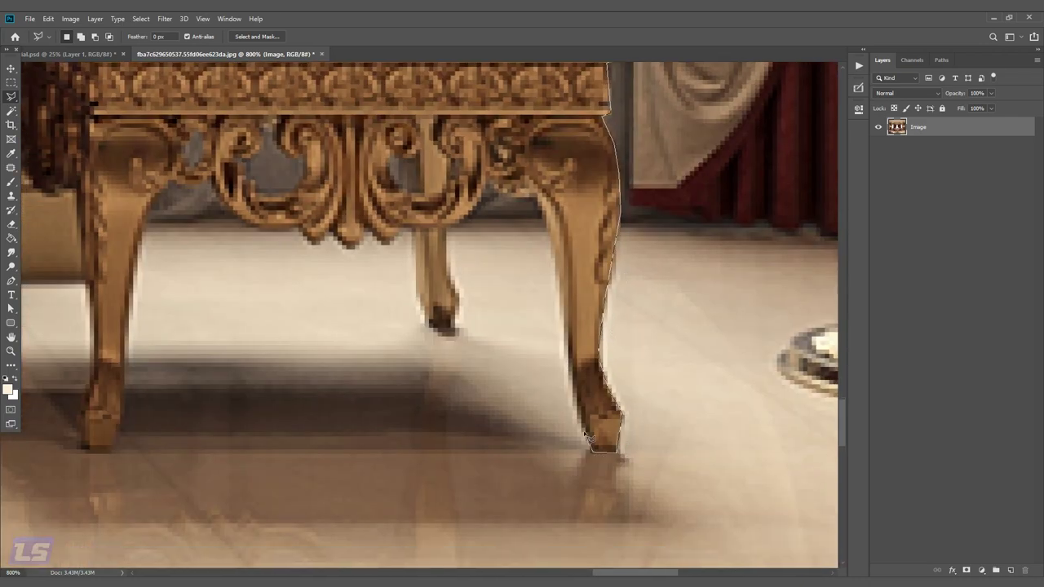
left_click_drag(541, 204, 679, 344)
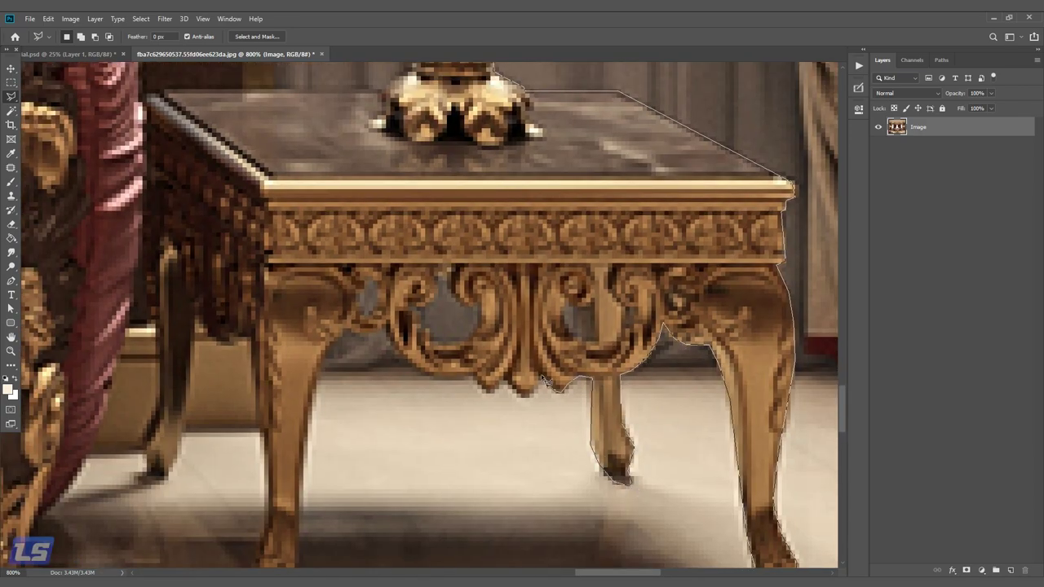
left_click_drag(488, 398, 643, 433)
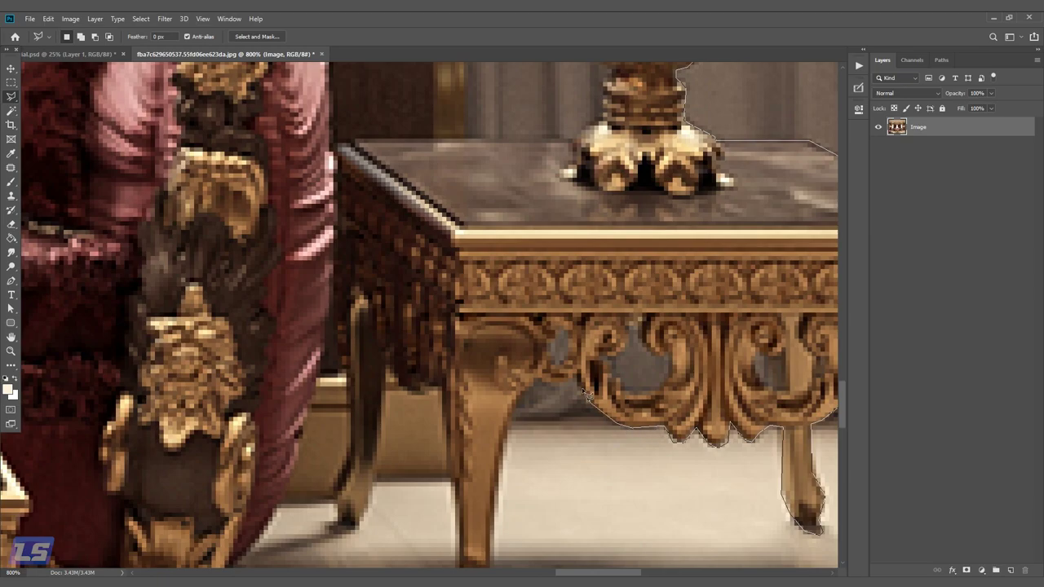
left_click_drag(538, 385, 612, 314)
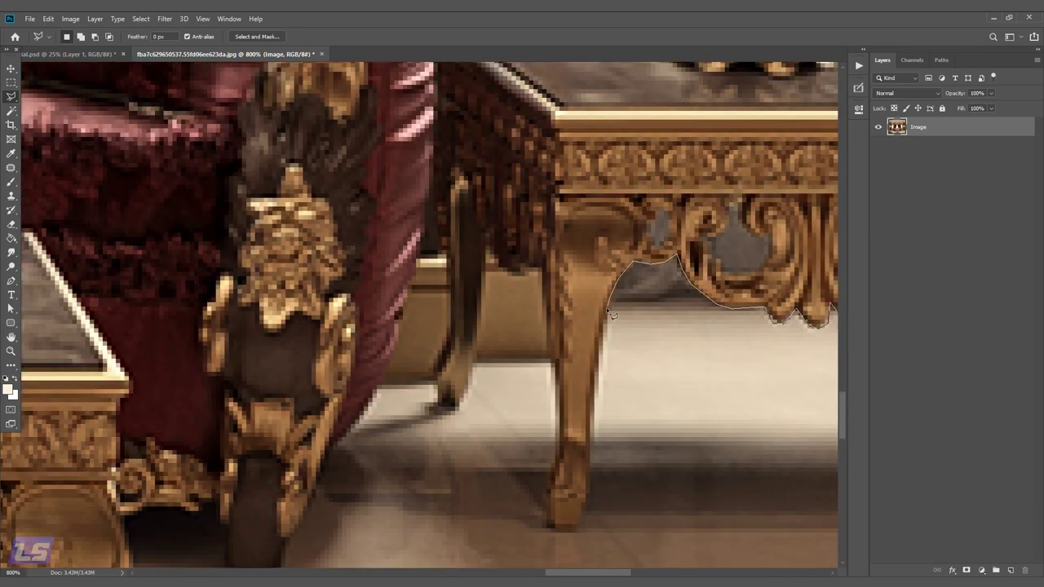
double_click(584, 530)
scroll(564, 528, "down", 3)
scroll(443, 125, "up", 2)
key("Delete")
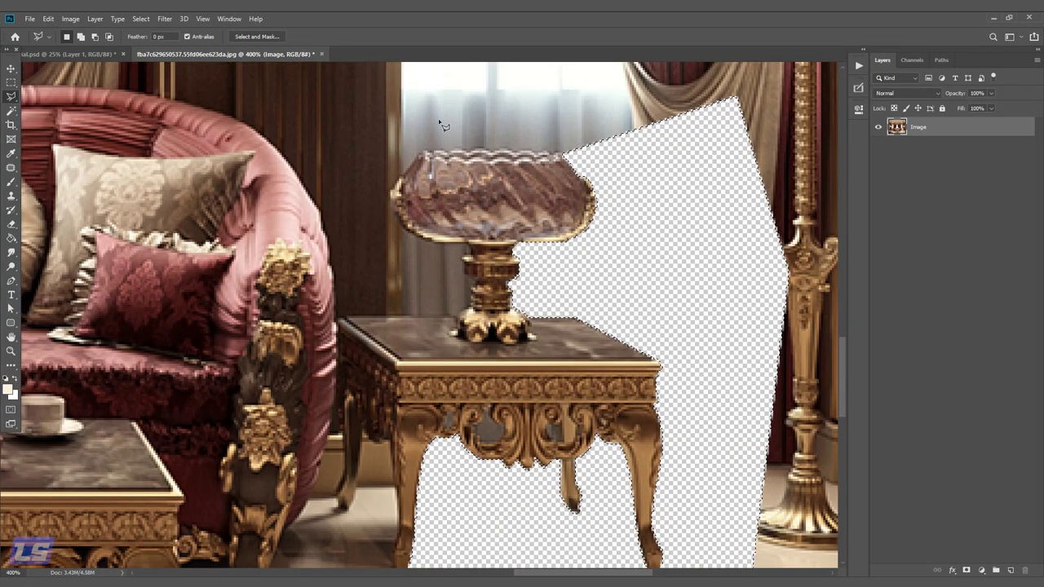
Trace a new selection along the vase rim, bowl's left edge, tabletop and left leg
scroll(443, 124, "up", 1)
left_click(726, 268)
scroll(726, 268, "up", 1)
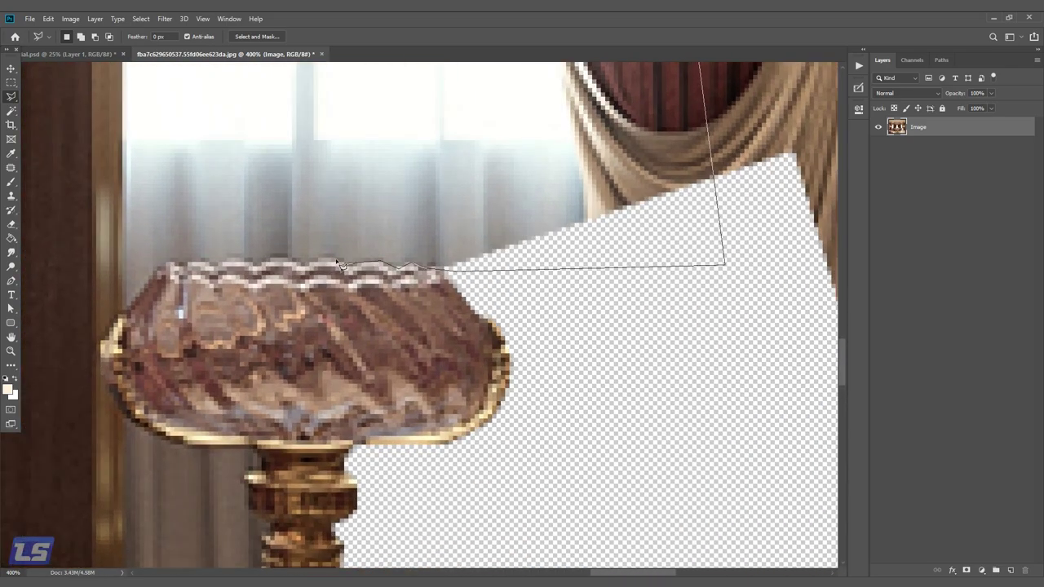
left_click_drag(253, 266, 609, 279)
left_click(506, 359)
scroll(506, 359, "down", 2)
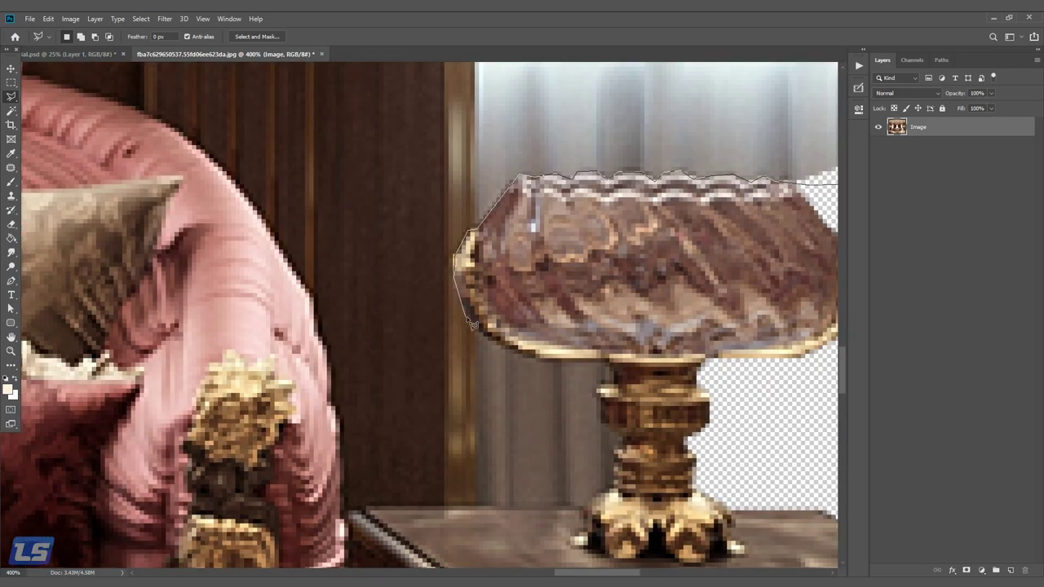
left_click_drag(613, 417, 561, 231)
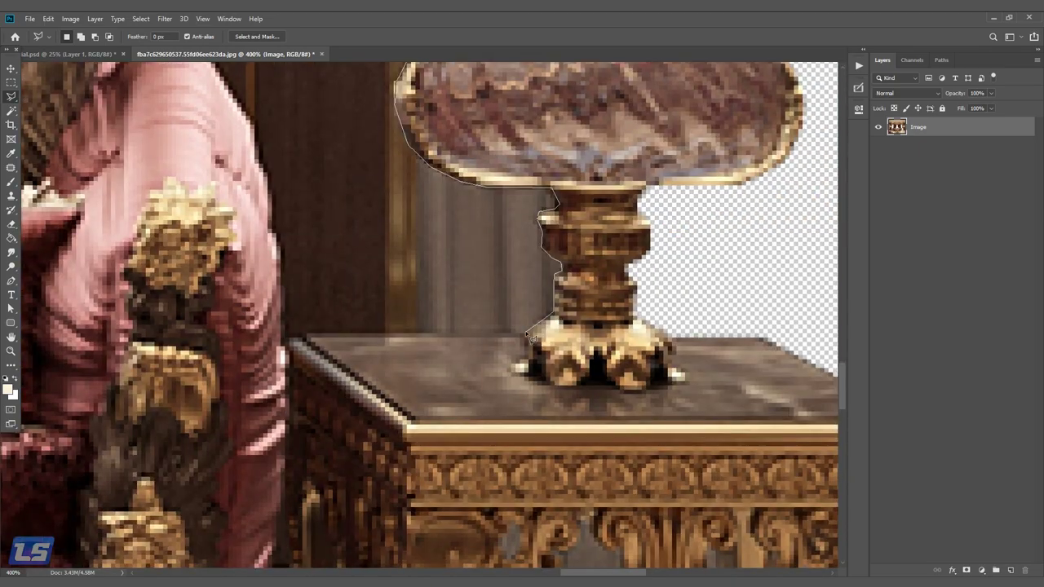
left_click(534, 327)
left_click(295, 338)
mouse_move(304, 489)
left_mouse_down()
mouse_move(353, 308)
mouse_move(361, 382)
left_mouse_up()
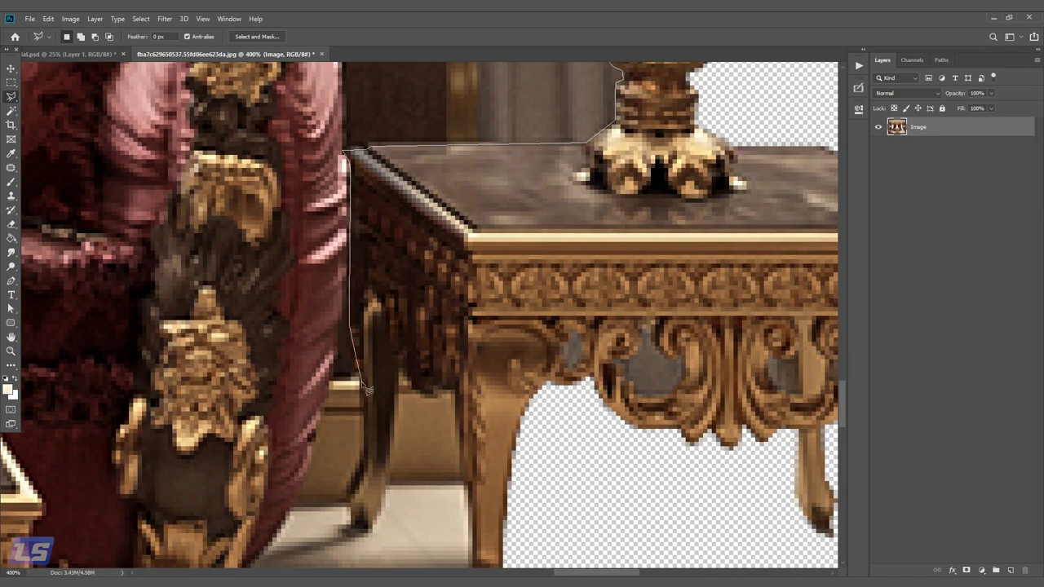
scroll(361, 382, "down", 3)
left_click_drag(405, 313, 276, 261)
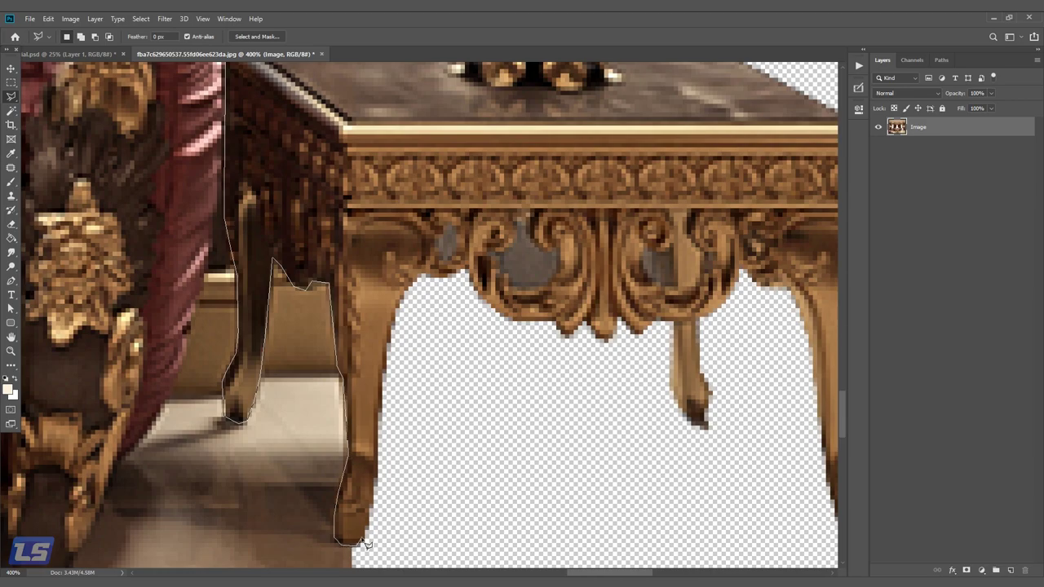
left_click_drag(385, 412, 368, 544)
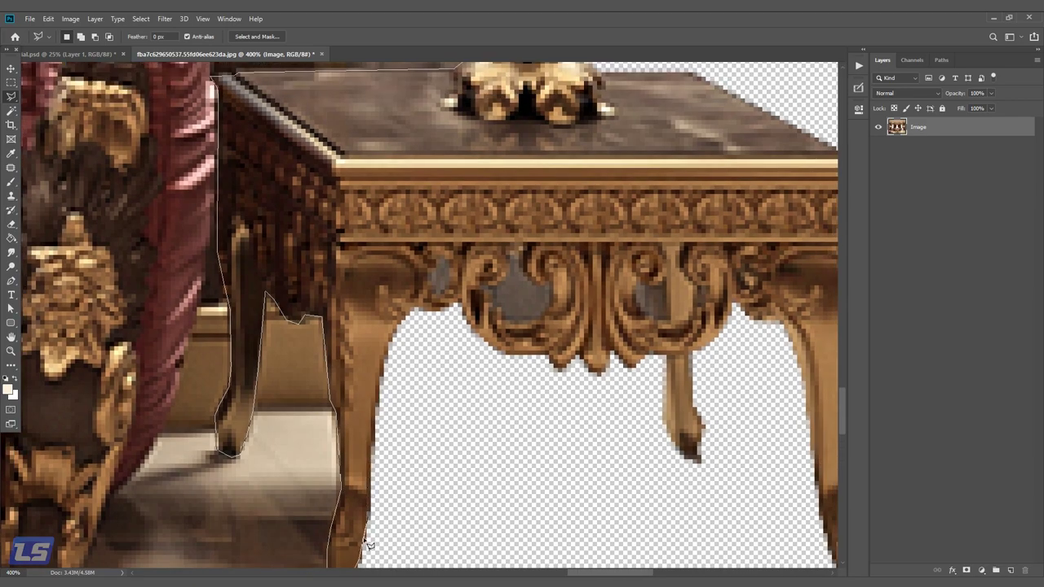
Extend the selection across the floor, close it, and delete that area
scroll(367, 556, "down", 5)
left_click(531, 345)
left_click(629, 279)
left_click(723, 442)
left_click(536, 489)
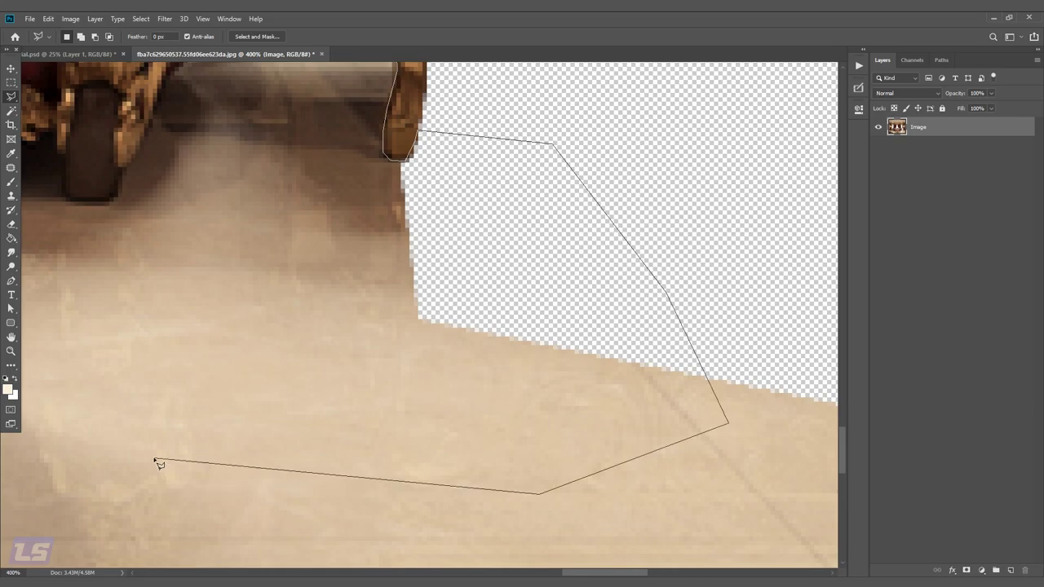
scroll(158, 459, "left", 5)
scroll(204, 314, "up", 10)
scroll(81, 331, "down", 2)
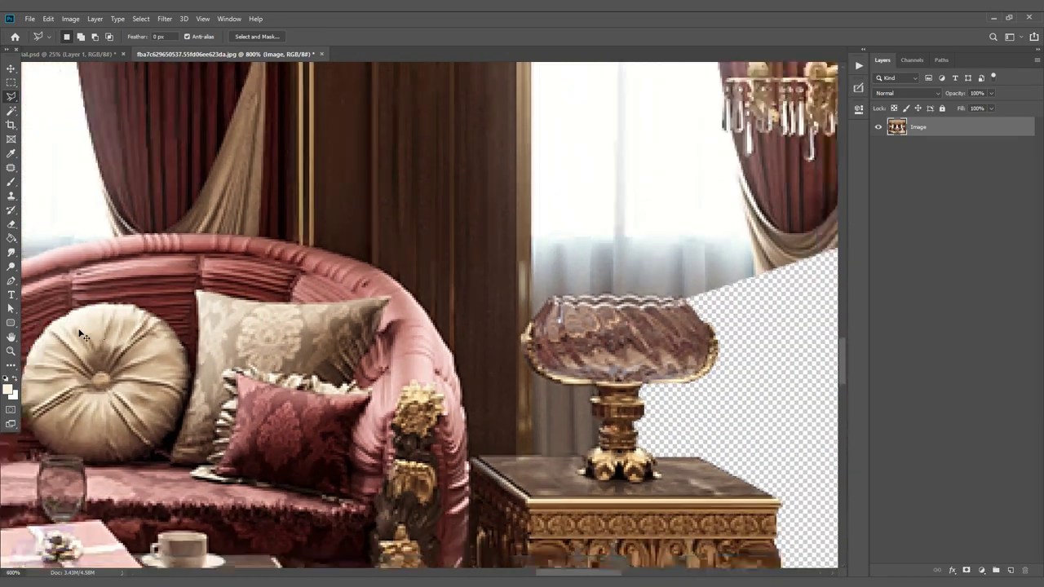
key("Return")
key("Delete")
Outline the remaining area around the table and delete it to transparency
scroll(82, 334, "down", 3)
left_click(599, 139)
left_click(444, 143)
left_click(318, 220)
left_click(335, 449)
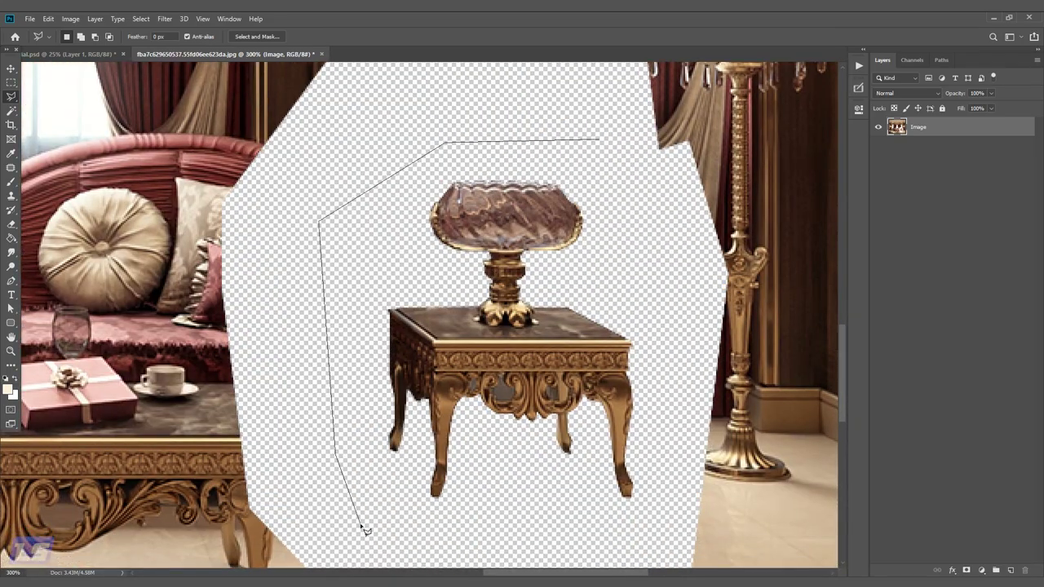
left_click(365, 530)
key("Return")
key("Delete")
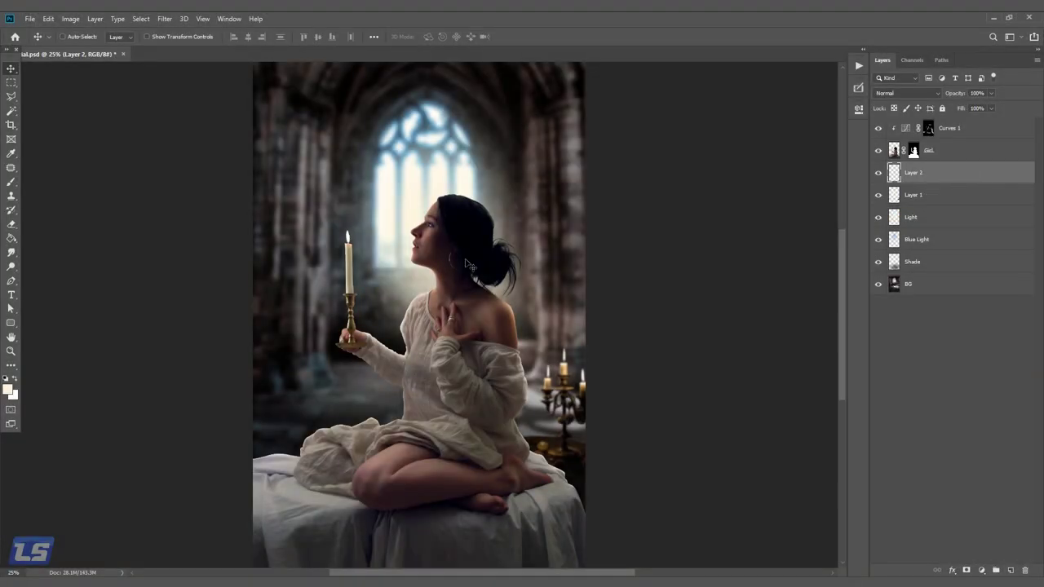
Paste the table and vase, flip horizontally, and scale it into the lower-left corner
key("ctrl+v")
mouse_move(342, 326)
left_mouse_down()
mouse_move(302, 392)
mouse_move(368, 302)
left_mouse_up()
key("ctrl+t")
left_click_drag(330, 352, 312, 390)
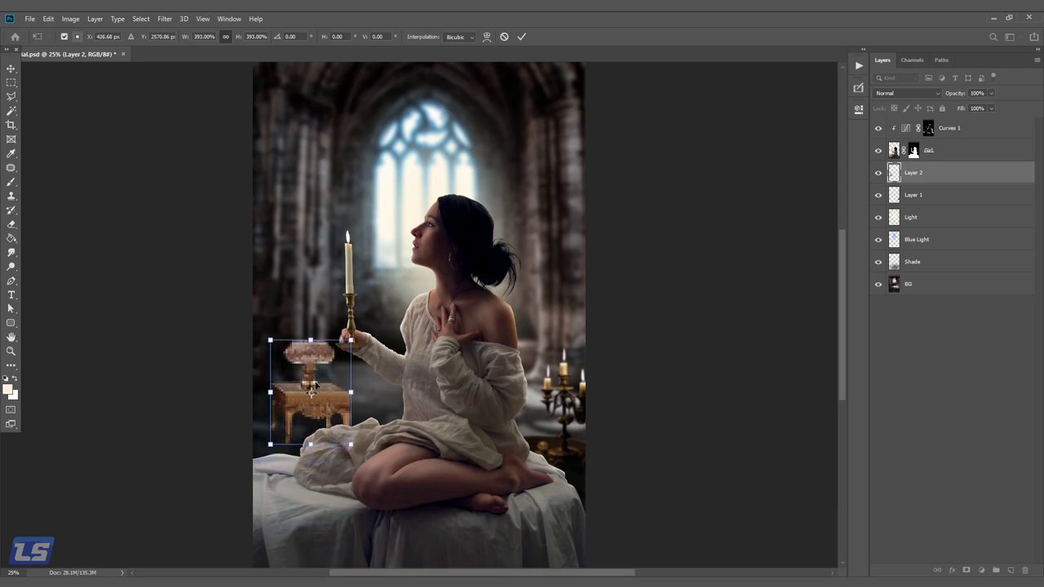
right_click(311, 390)
left_click(350, 521)
mouse_move(350, 340)
left_mouse_down()
mouse_move(287, 401)
mouse_move(342, 353)
left_mouse_up()
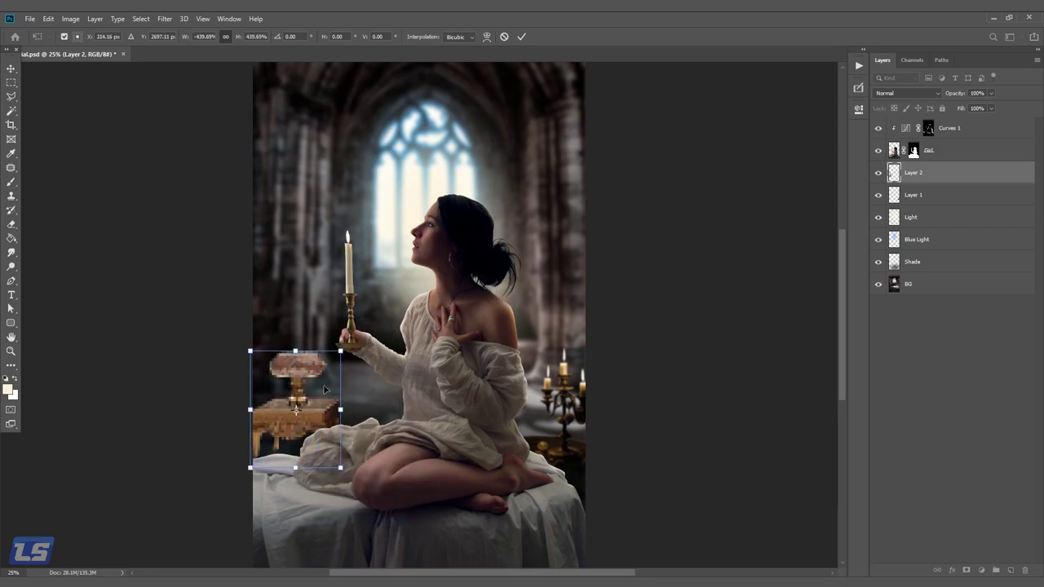
left_click_drag(324, 380, 318, 400)
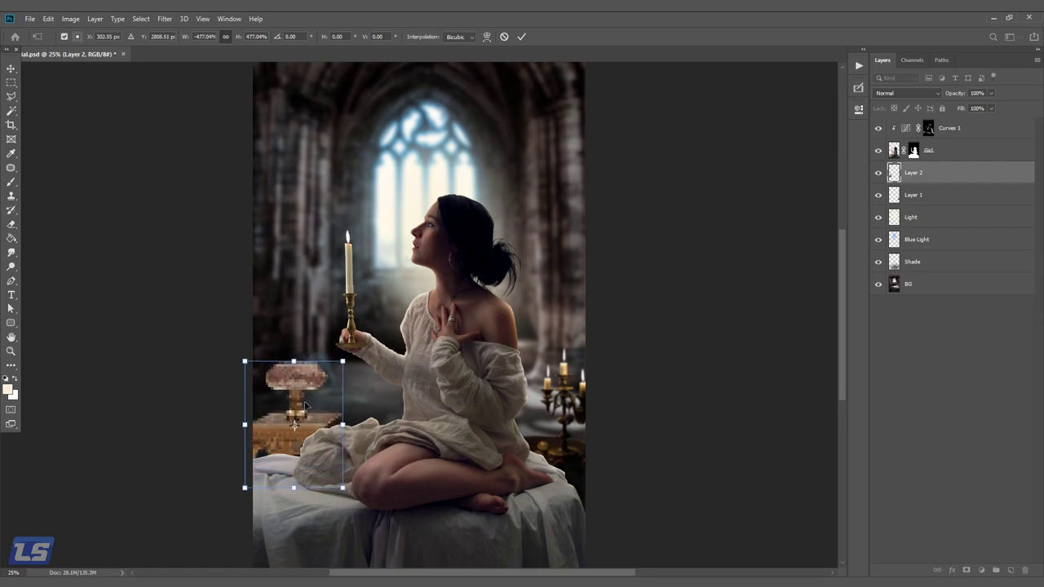
left_click_drag(320, 400, 298, 426)
key("Return")
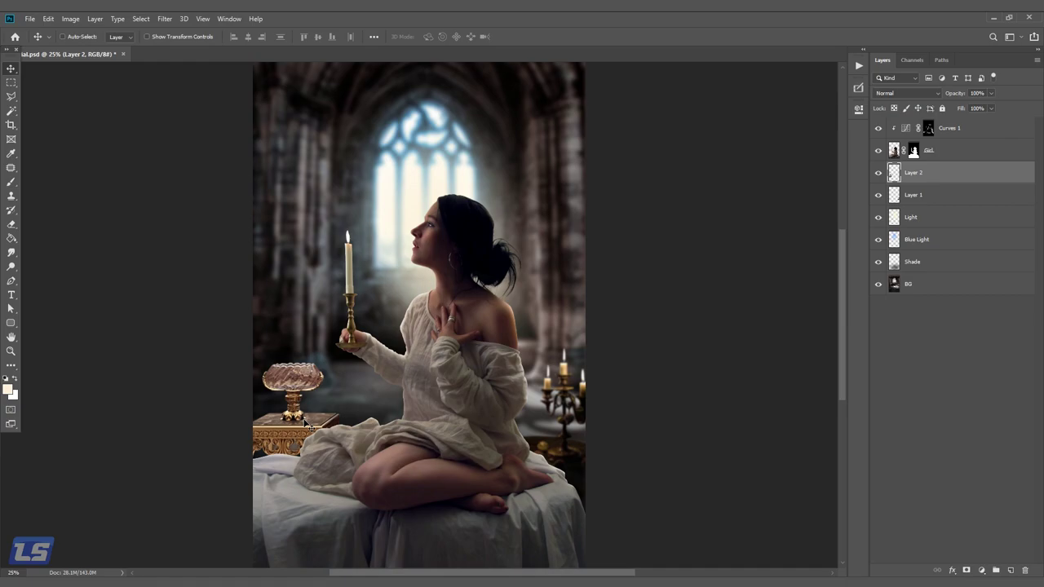
Nudge the table slightly right and move the BG image down
left_click_drag(310, 421, 314, 419)
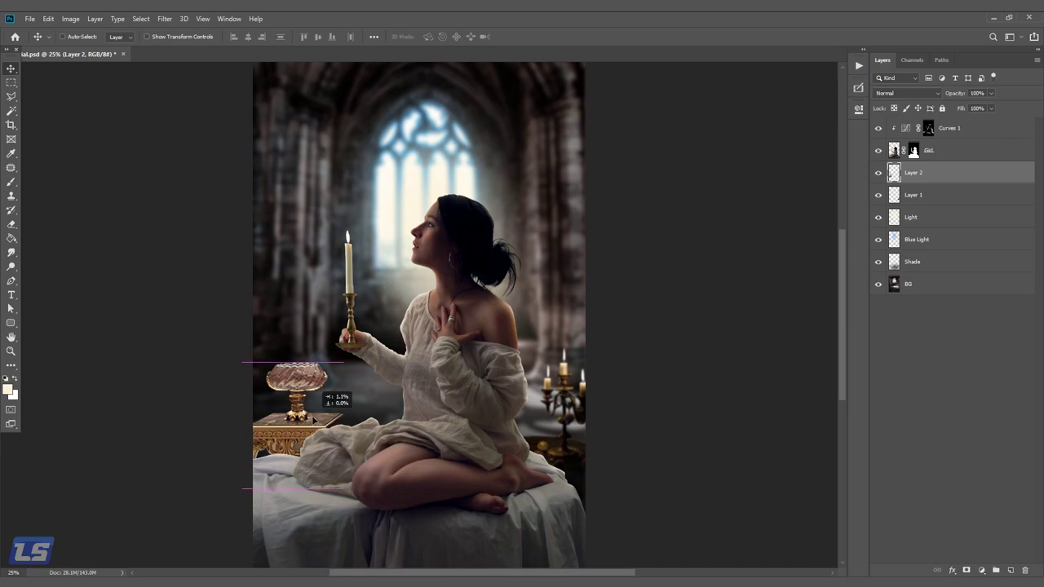
key("ctrl+minus")
key("ctrl+minus")
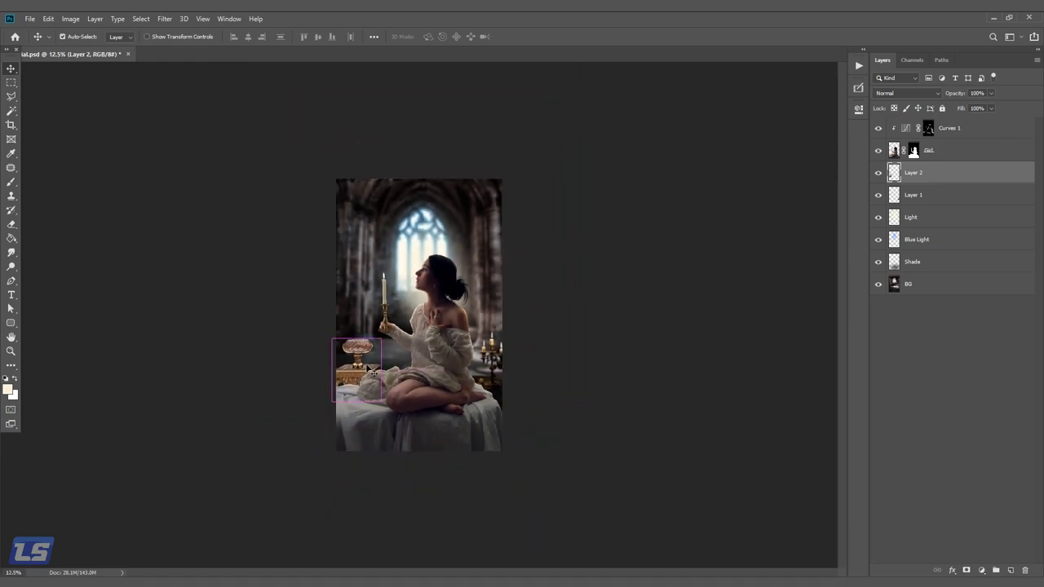
key("ctrl+plus")
left_click_drag(416, 213, 416, 239)
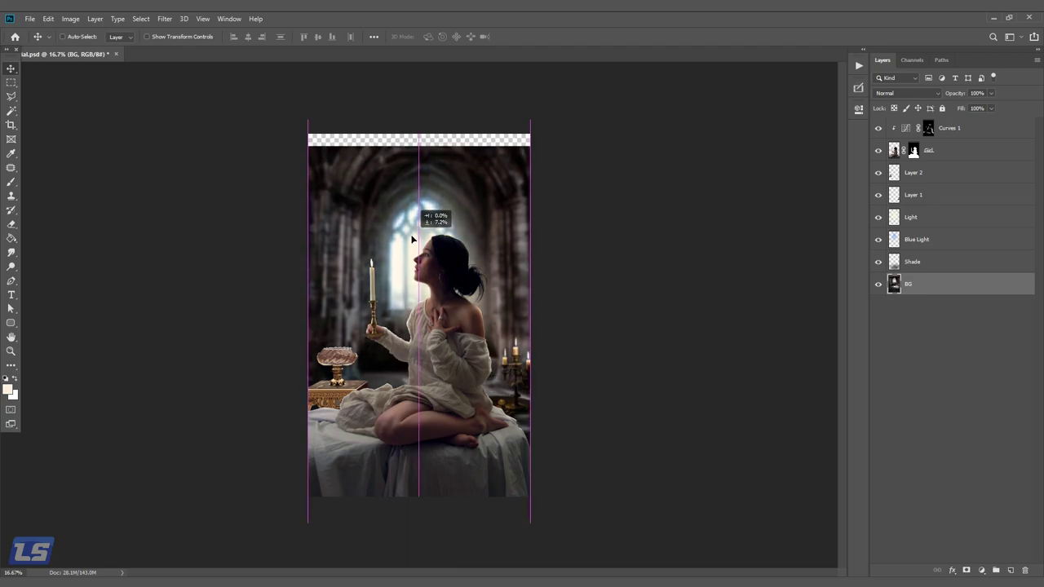
Stretch the BG image upward with Free Transform to fill the top of the canvas
left_click(48, 18)
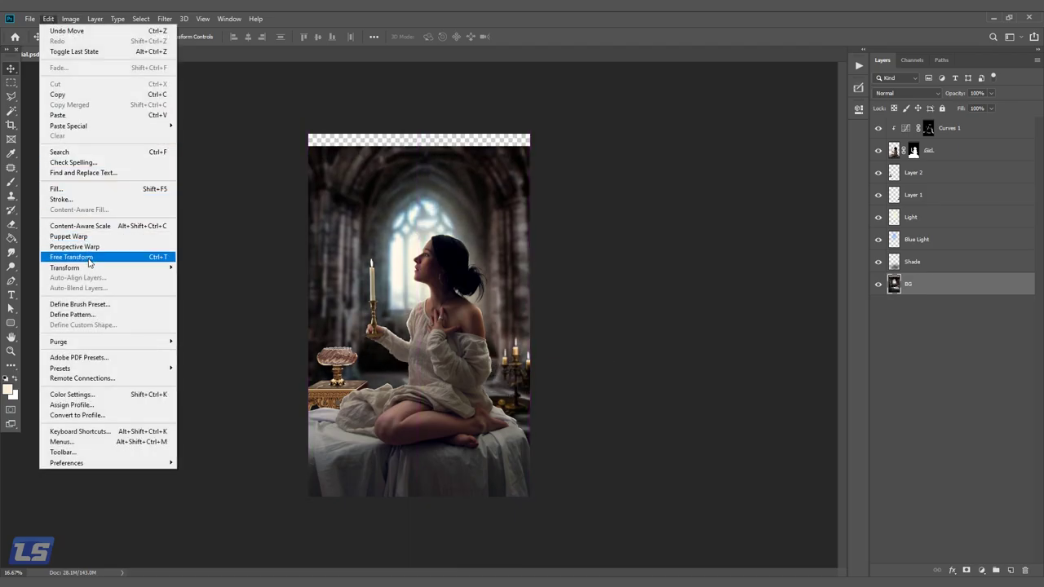
left_click(90, 260)
left_click_drag(418, 134, 428, 112)
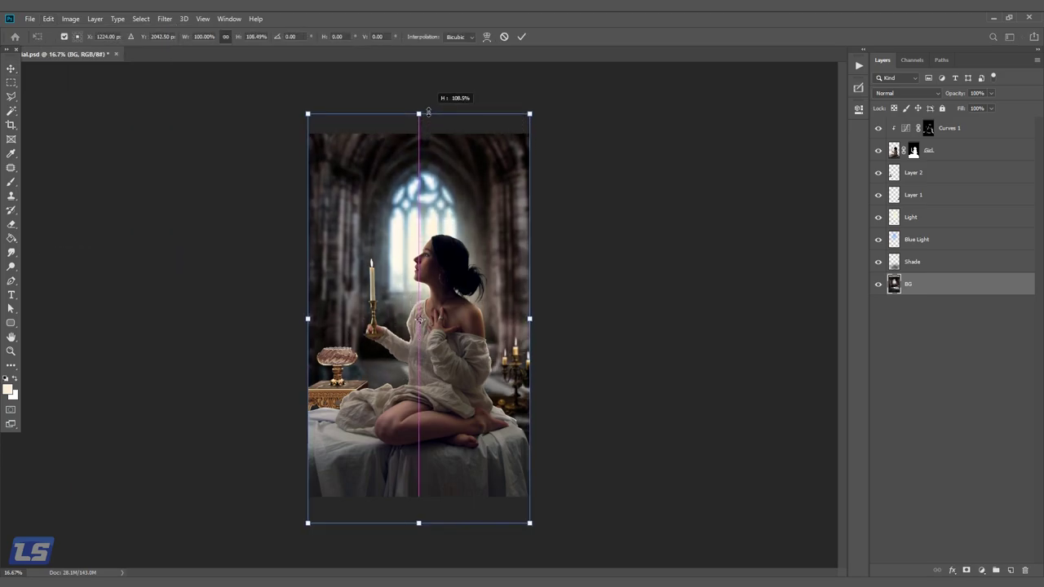
key("Return")
key("ctrl+plus")
key("ctrl+plus")
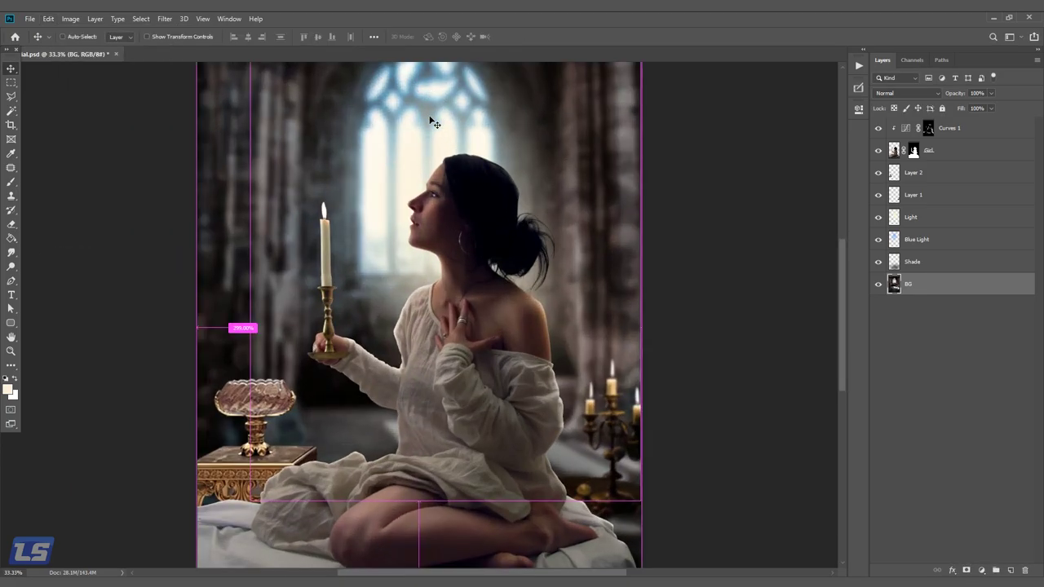
Rename Layer 1 to 'Candle' and Layer 2 to 'Vase'
left_click(915, 199)
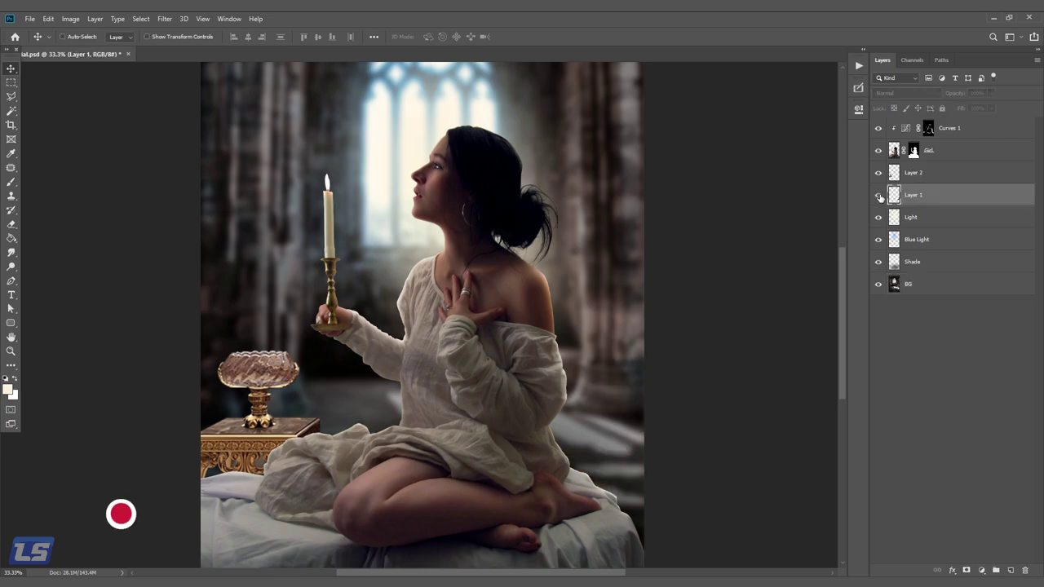
double_click(914, 195)
type("Candle")
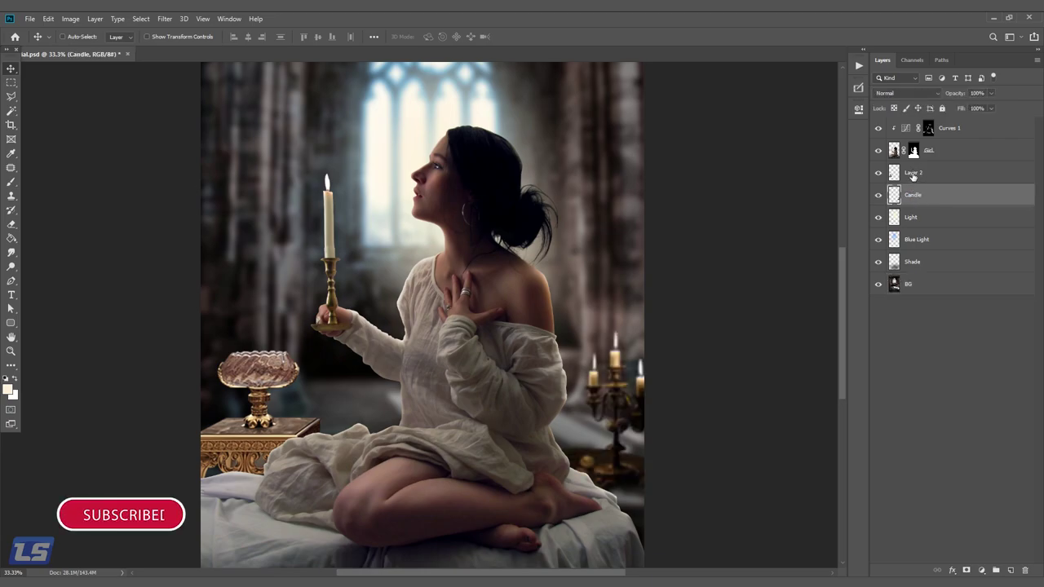
double_click(914, 173)
type("Vase")
key("Return")
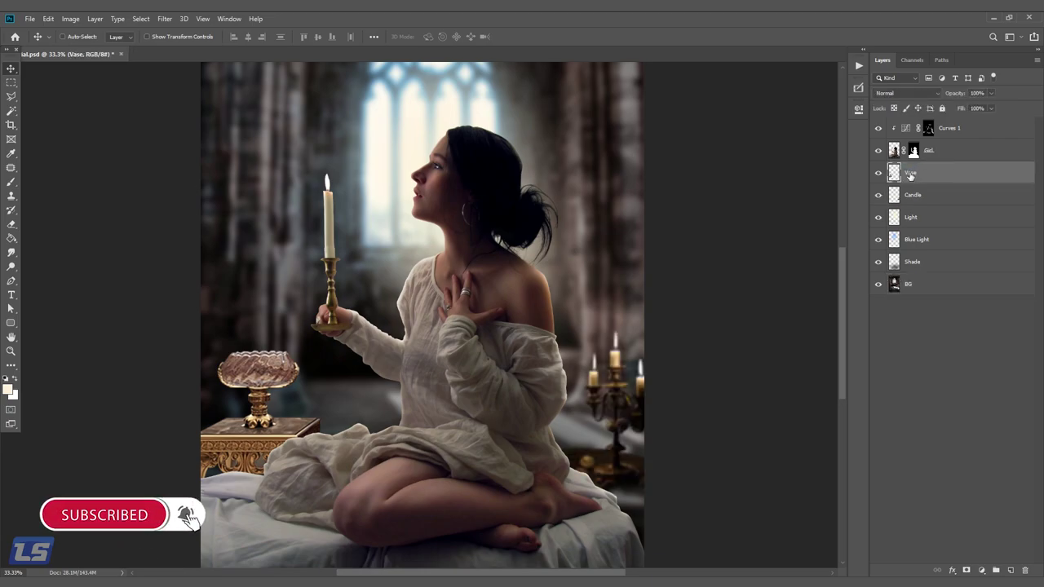
Scale the vase up to about 104%
key("ctrl+t")
mouse_move(322, 350)
left_mouse_down()
mouse_move(336, 336)
mouse_move(303, 371)
left_mouse_up()
key("Return")
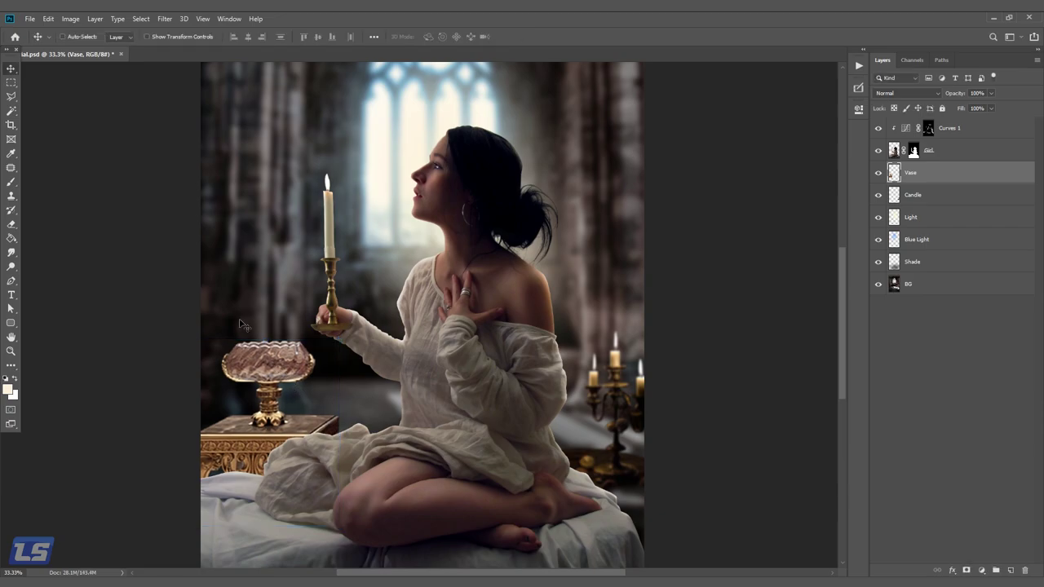
Apply a Gaussian Blur of 8.2 pixels to the vase
left_click(164, 18)
mouse_move(170, 142)
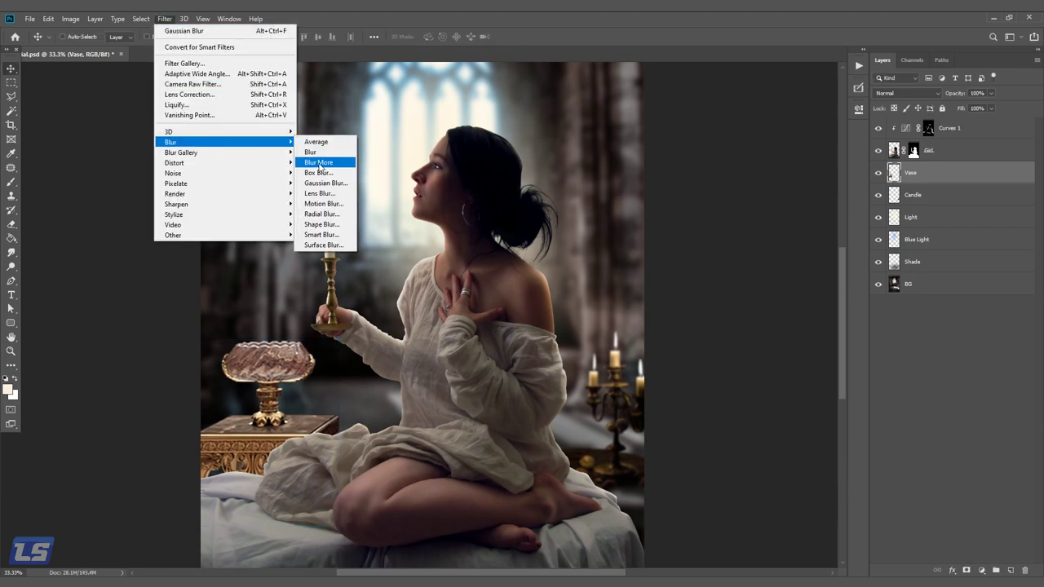
left_click(322, 183)
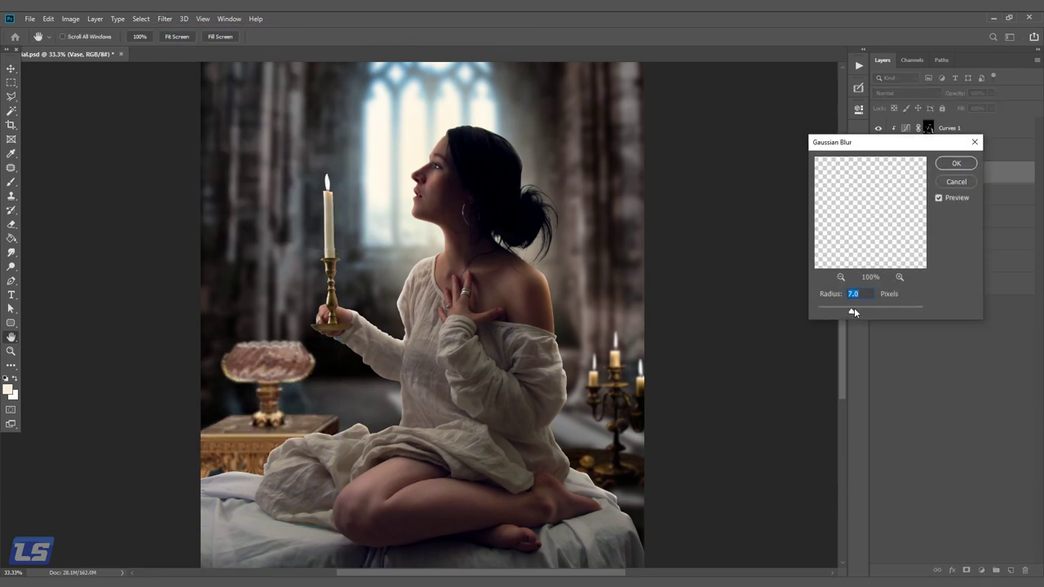
left_click_drag(854, 309, 853, 309)
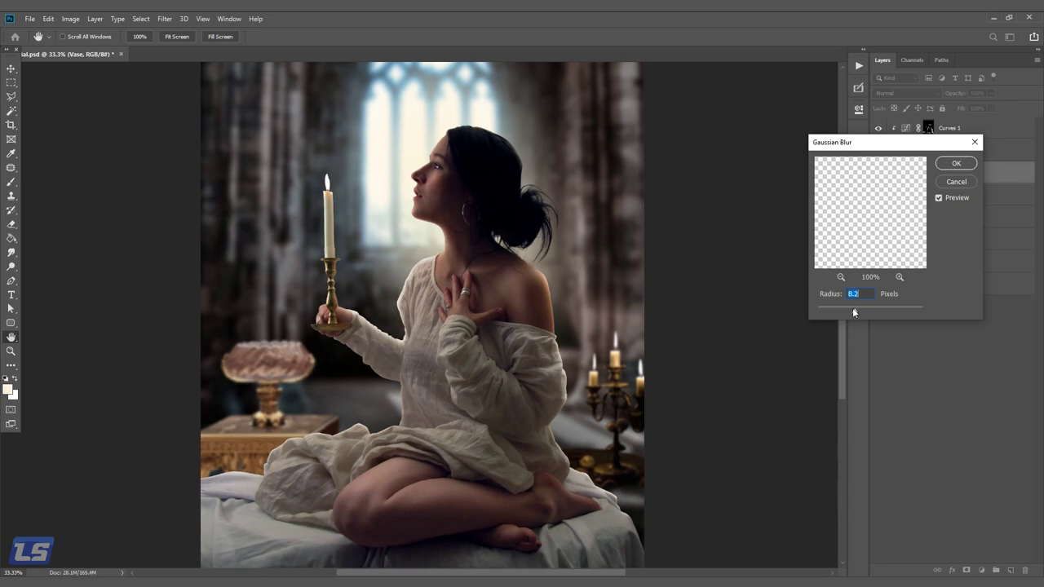
left_click(946, 165)
Darken the vase to about -66 brightness with Brightness/Contrast
left_click(70, 18)
left_click(204, 47)
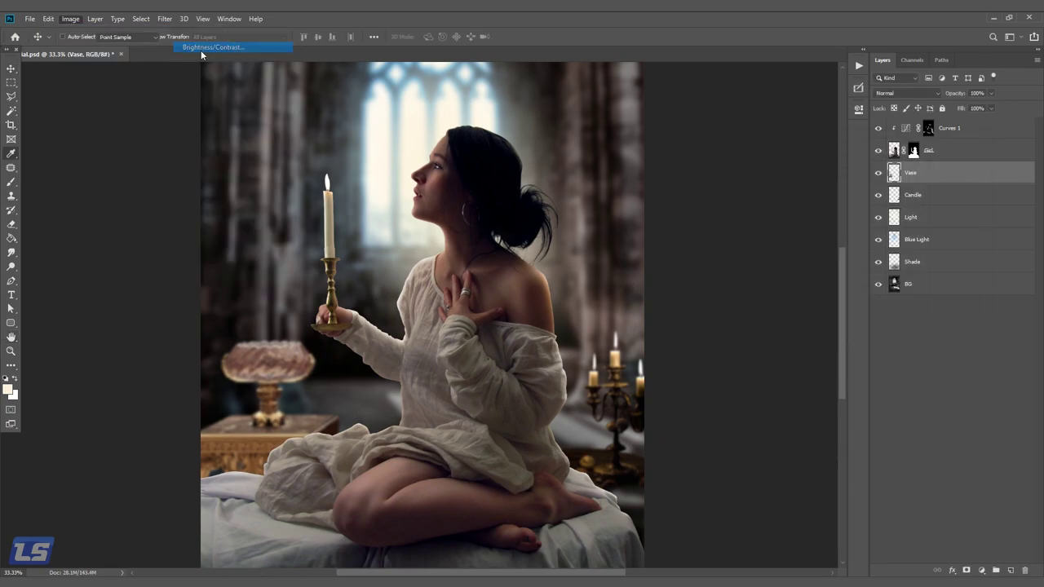
left_click_drag(201, 135, 178, 139)
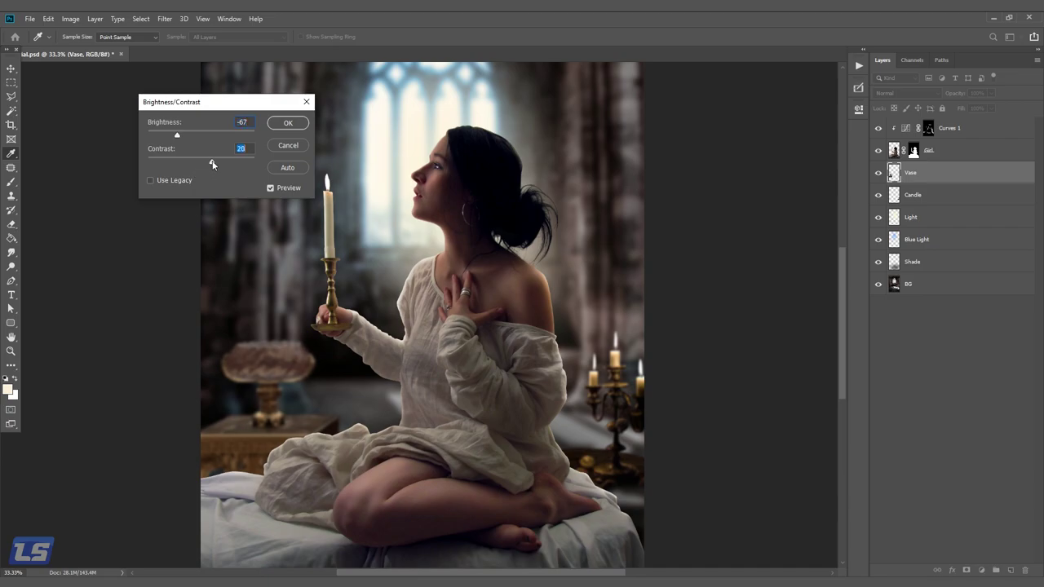
left_click(283, 127)
key("v")
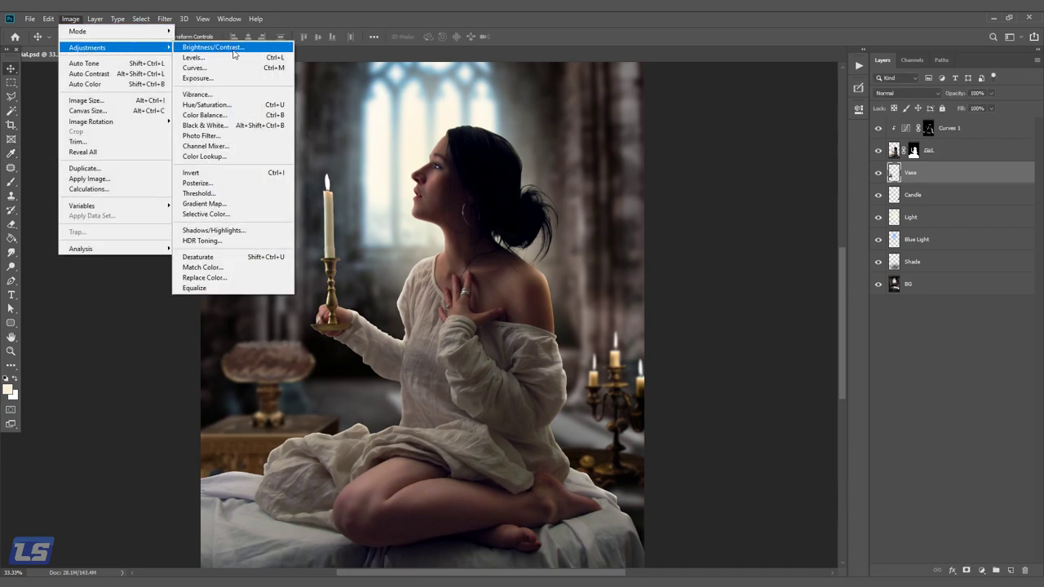
Cool the vase's midtones with Color Balance to -10, 0, +8
left_click(237, 115)
left_click_drag(719, 202, 725, 202)
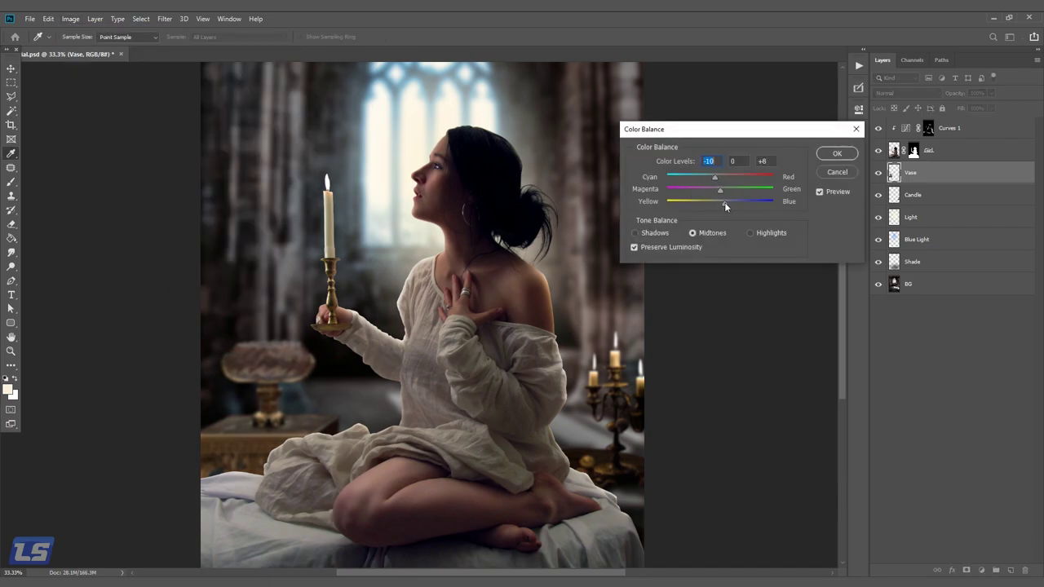
left_click(827, 155)
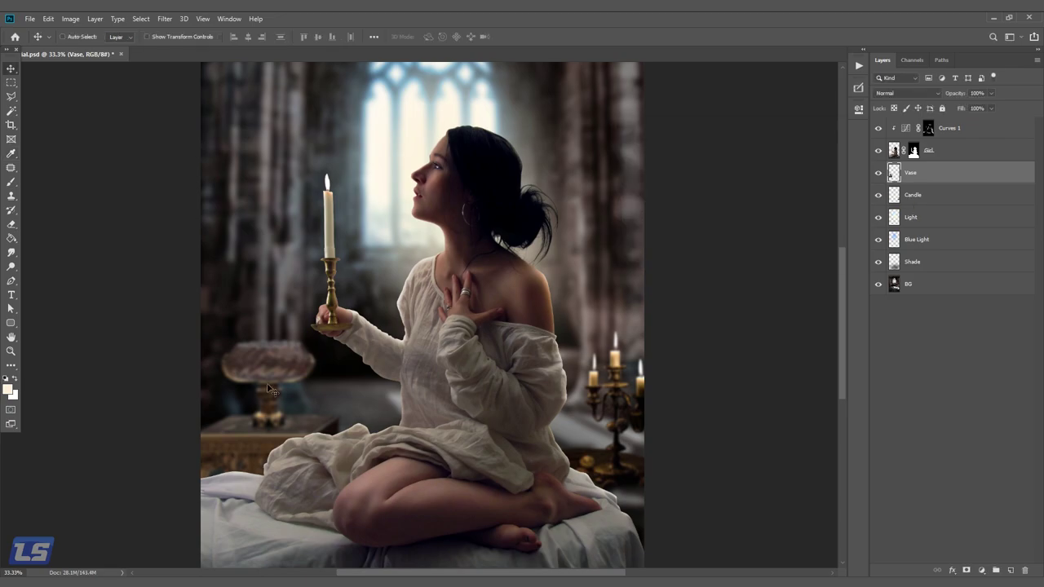
key("ctrl+minus")
key("ctrl+minus")
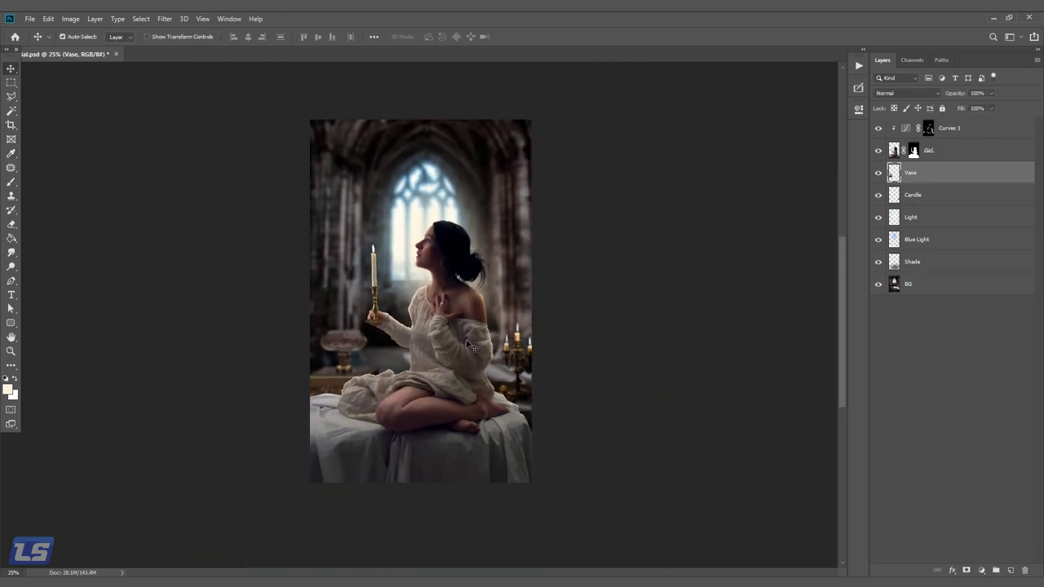
key("ctrl+plus")
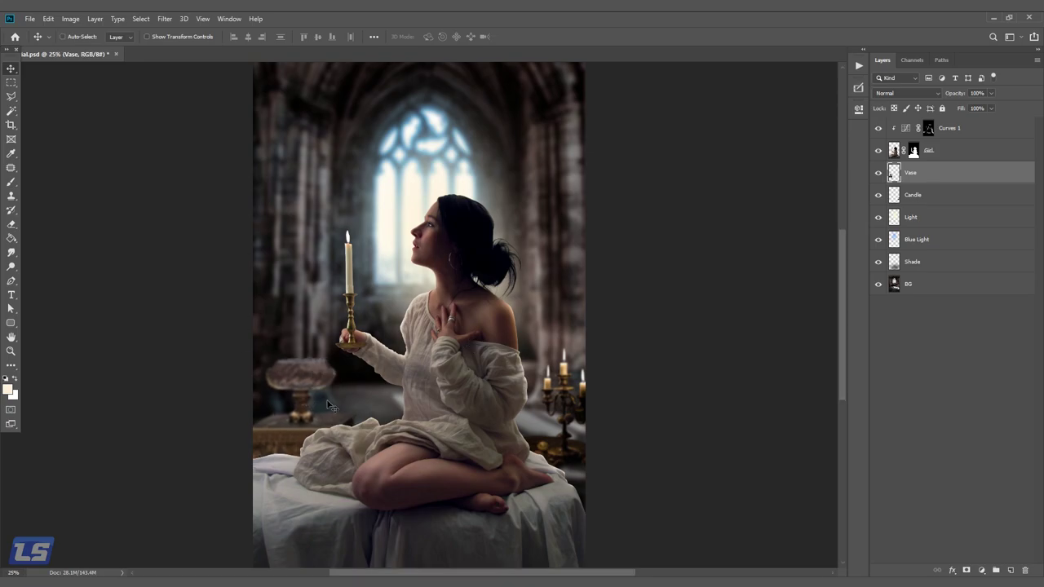
Darken the vase slightly to -6 brightness and reposition it on the table
left_click(65, 21)
left_click(213, 47)
left_click_drag(201, 135, 198, 136)
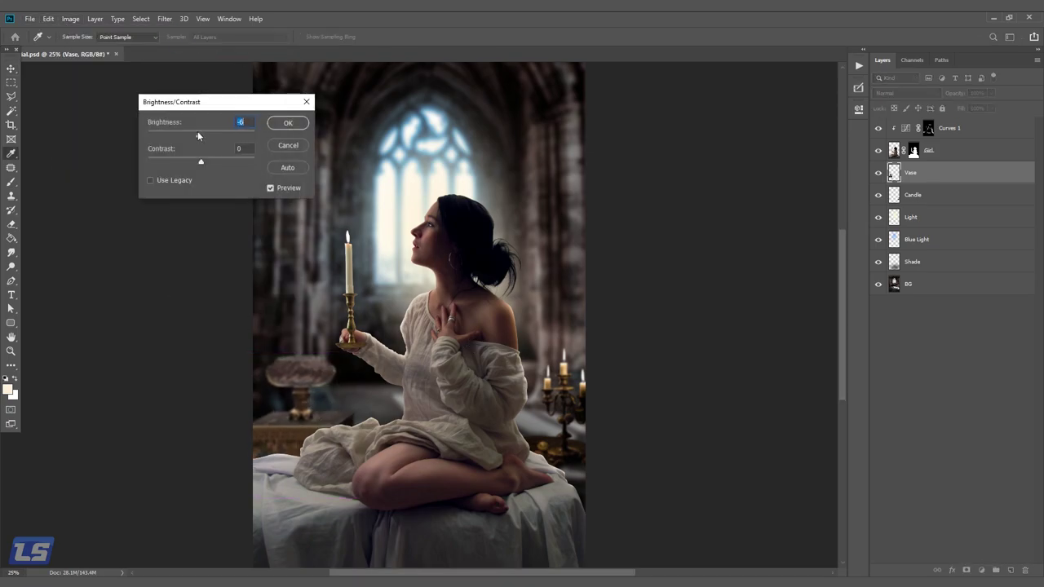
left_click(288, 123)
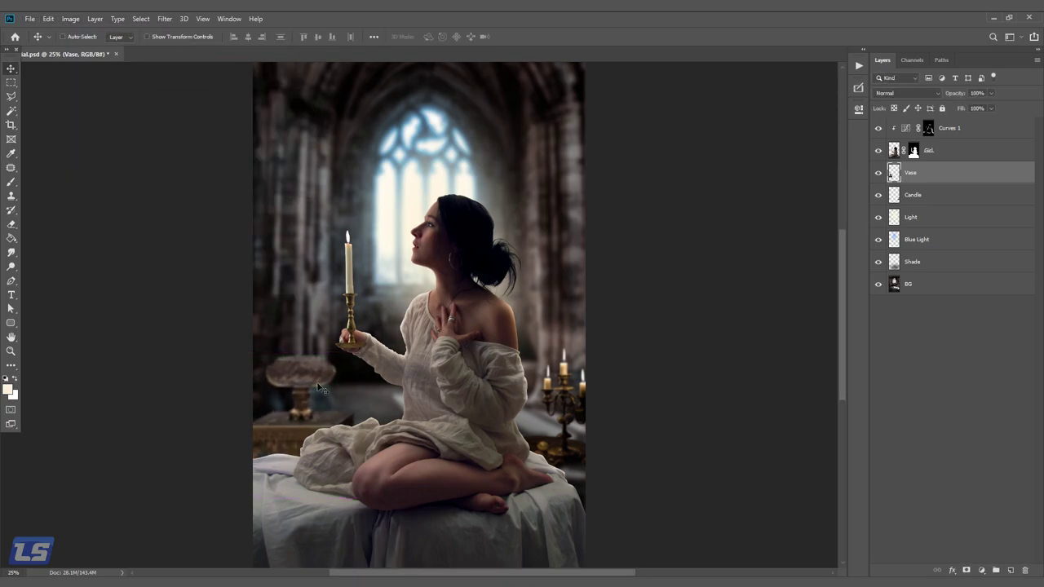
left_click_drag(318, 388, 311, 372)
left_click(955, 132)
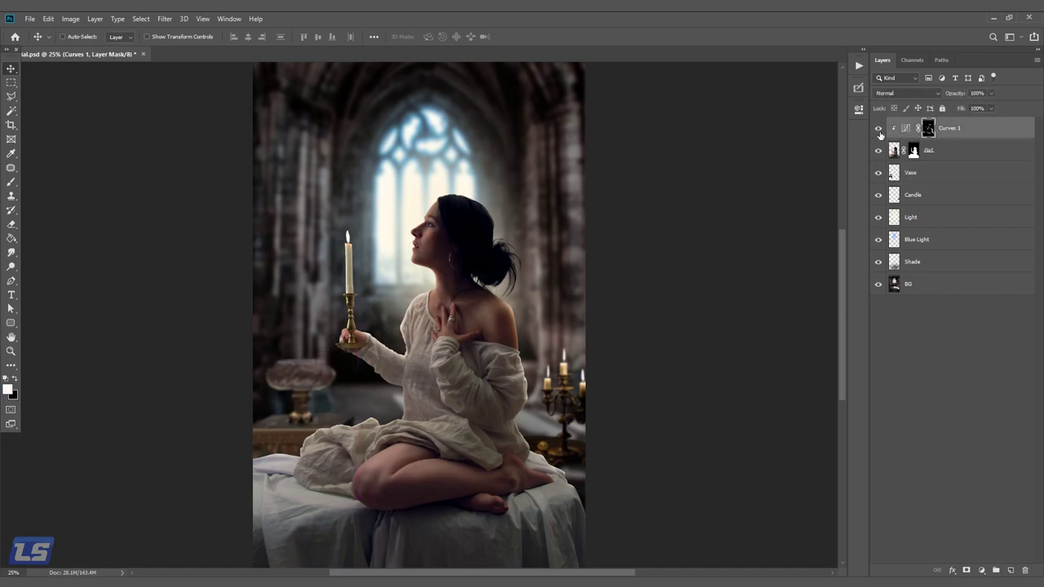
Rename Curves 1 to 'Curves Dodge' and add a 'Candle Glow' layer above Candle
double_click(949, 128)
type("Dod")
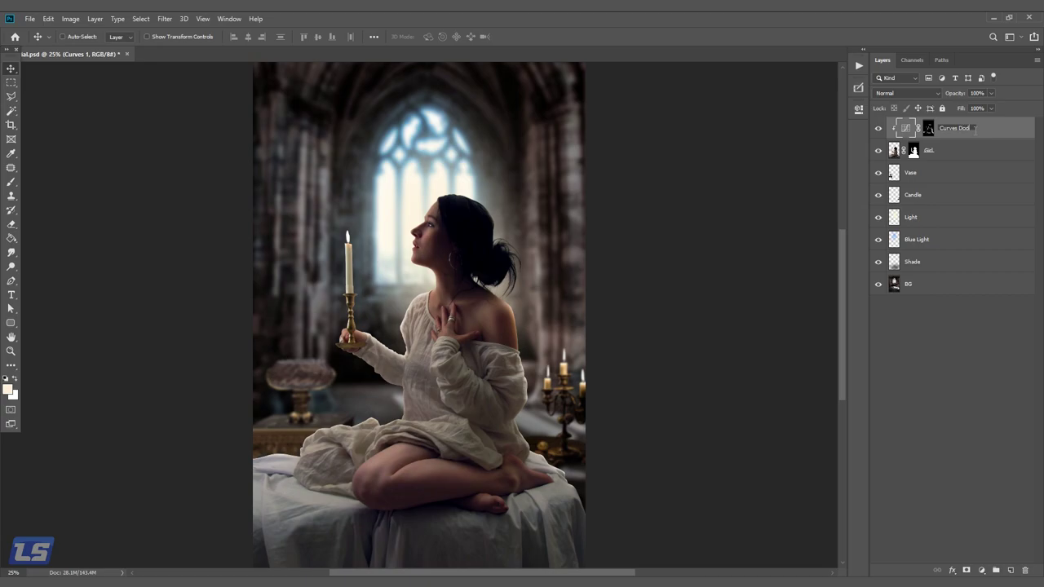
type("ge")
key("Return")
left_click(942, 199)
left_click(1011, 570)
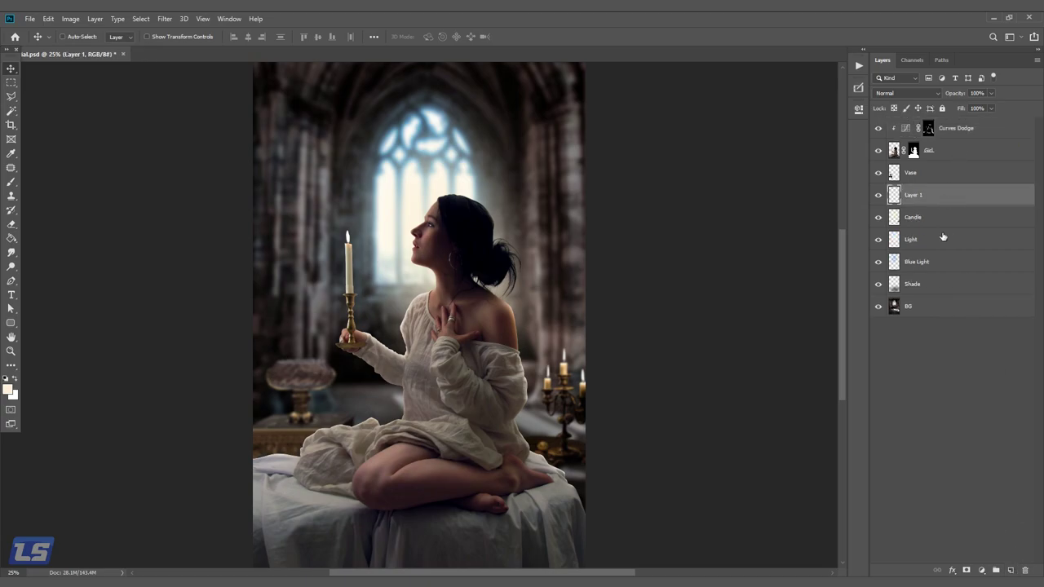
double_click(919, 197)
type("e Glow")
key("Return")
Choose a pale peach foreground colour and set the Brush flow to 4%
left_click(9, 389)
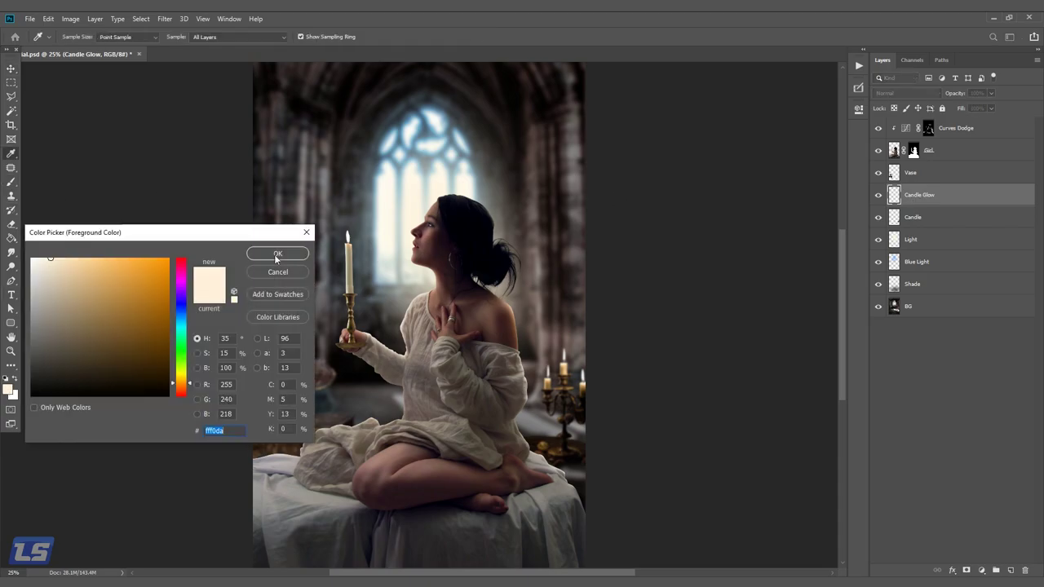
left_click(70, 258)
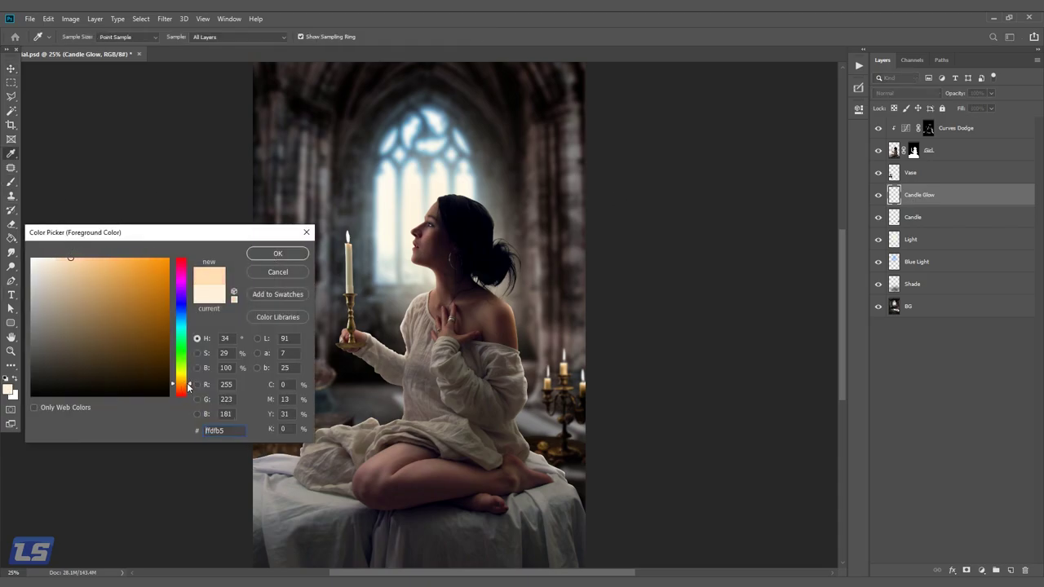
left_click(86, 258)
left_click(278, 253)
key("b")
left_click(318, 37)
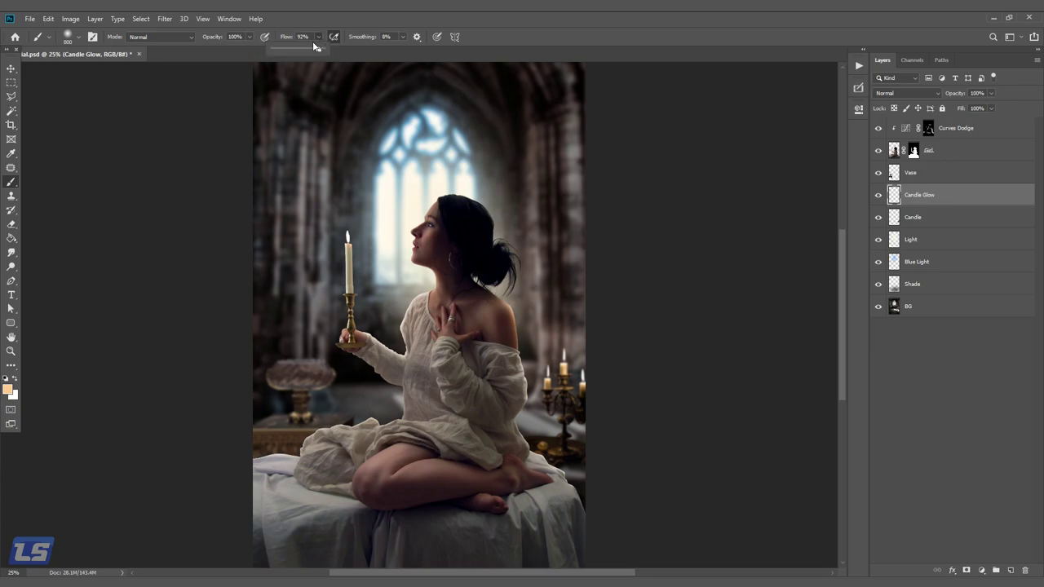
left_click_drag(274, 53, 276, 52)
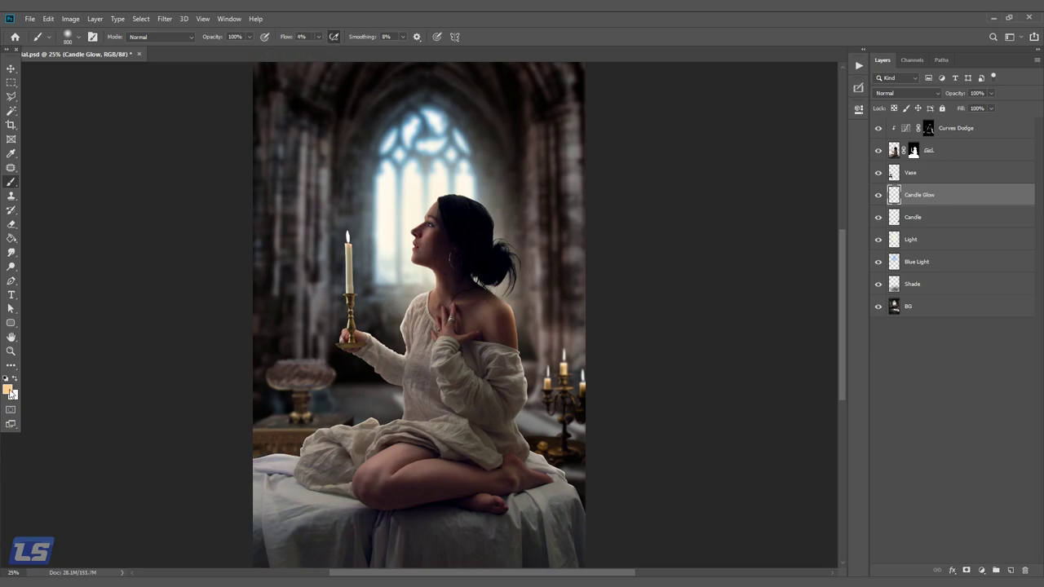
Warm the foreground colour to a more saturated peach, ffda94
left_click(9, 390)
left_click_drag(176, 385, 176, 381)
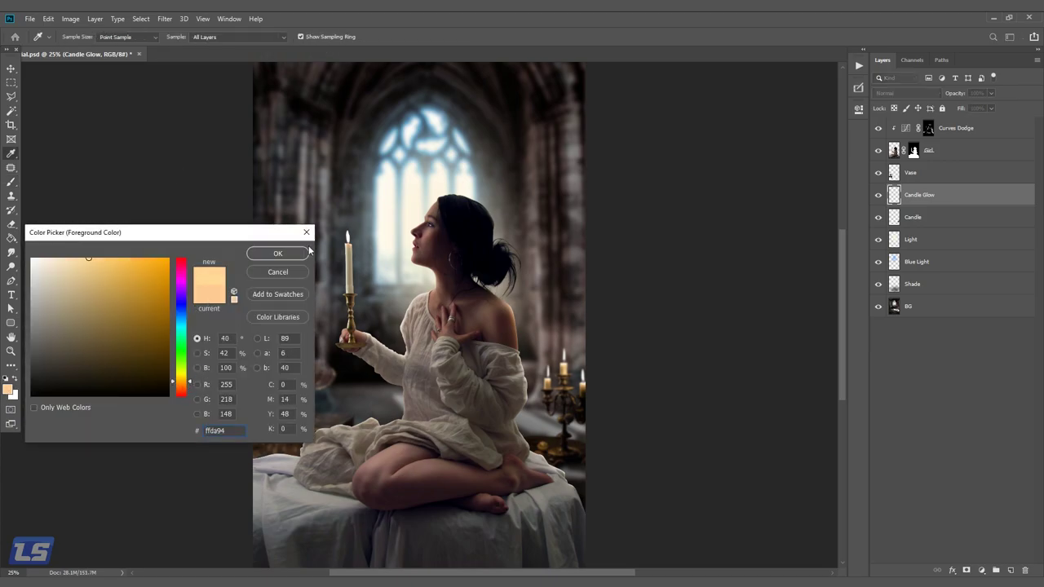
left_click(96, 258)
left_click(277, 253)
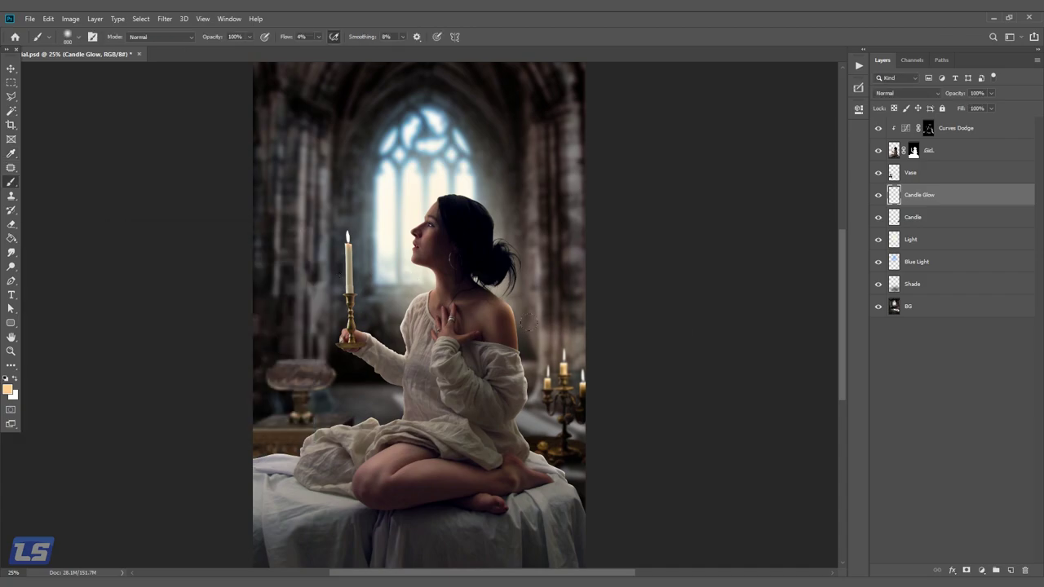
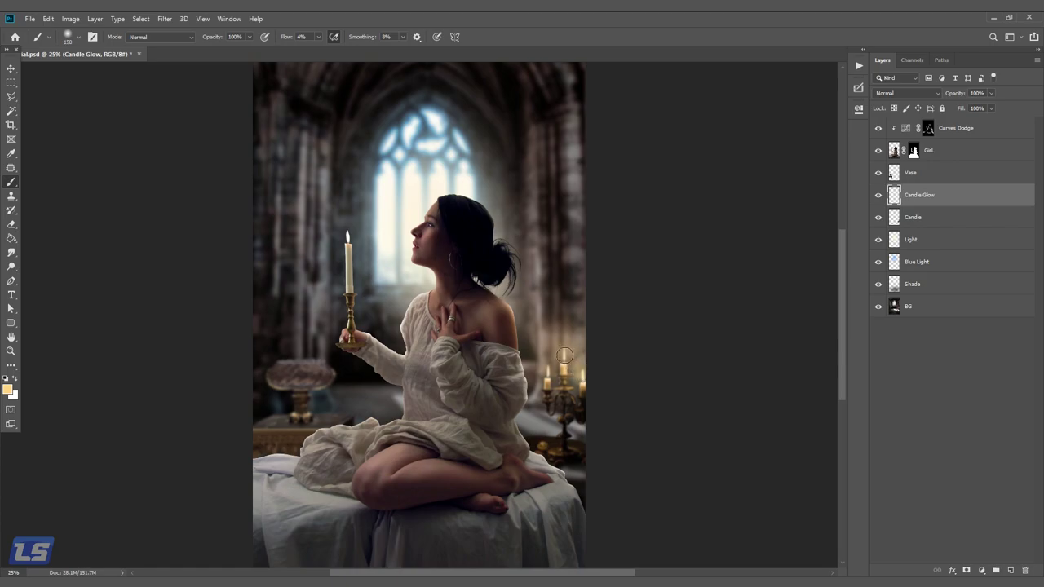
Brush-brighten the glow around the candle flame and set Candle Glow's blend mode to Lighten
left_click_drag(315, 195, 336, 219)
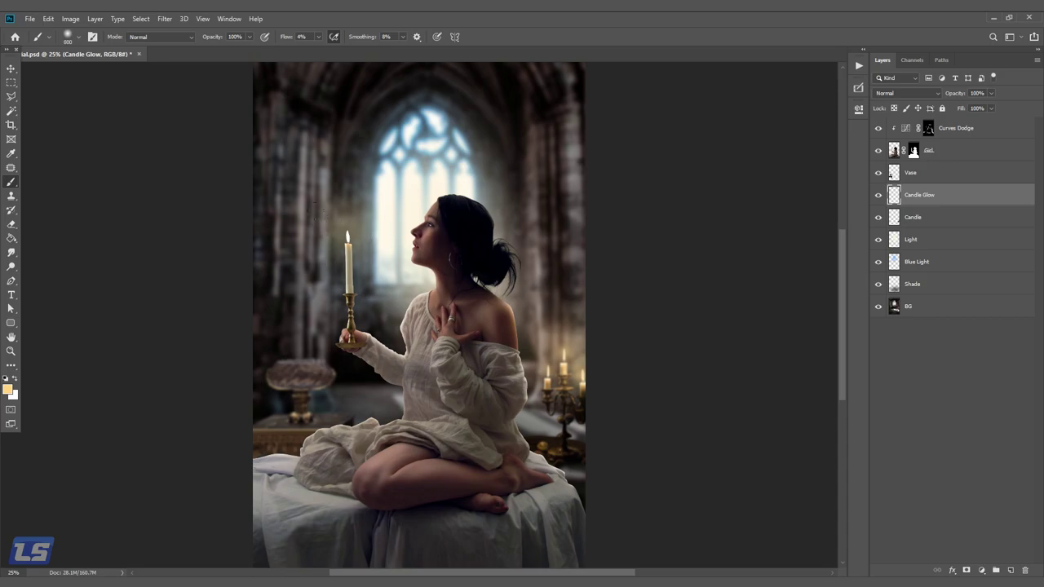
left_click(905, 93)
left_click(888, 177)
Stamp all visible layers into a new top layer named Merged
key("v")
key("ctrl+0")
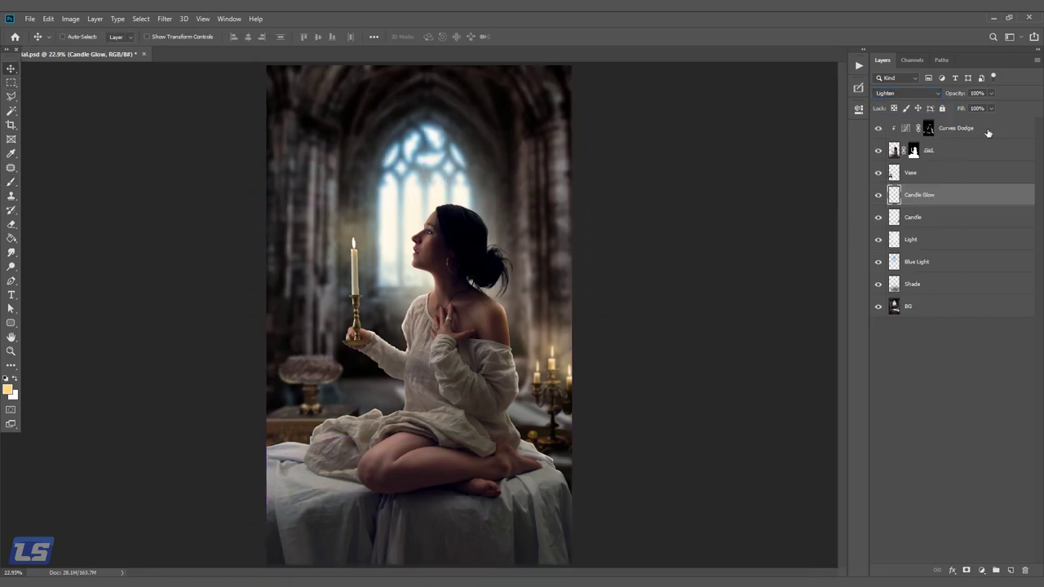
left_click(901, 129)
key("ctrl+shift+alt+e")
type("Merged")
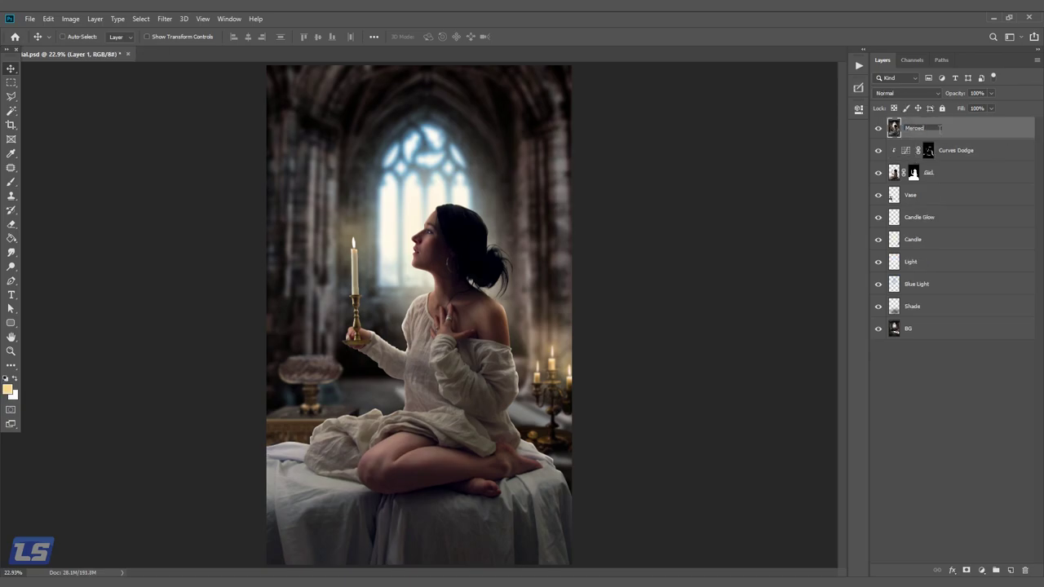
key("Return")
left_click(165, 18)
In Camera Raw Basic, set Temperature -4, Tint -42, Shadows +52, Whites +29, Clarity +52, Vibrance +55
left_click(181, 87)
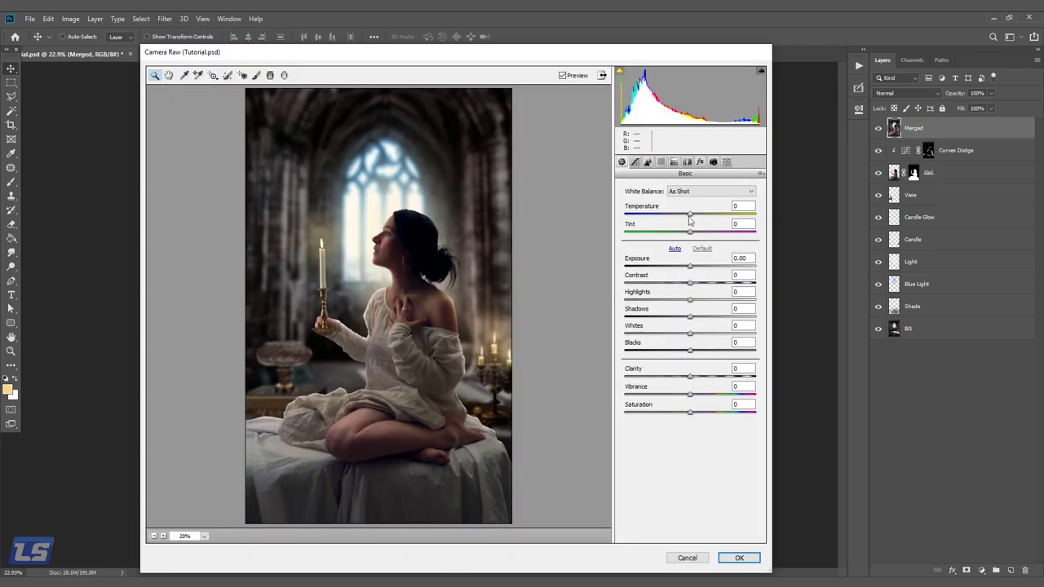
mouse_move(689, 216)
left_mouse_down()
mouse_move(664, 235)
mouse_move(690, 268)
mouse_move(687, 304)
mouse_move(723, 318)
mouse_move(706, 335)
left_mouse_up()
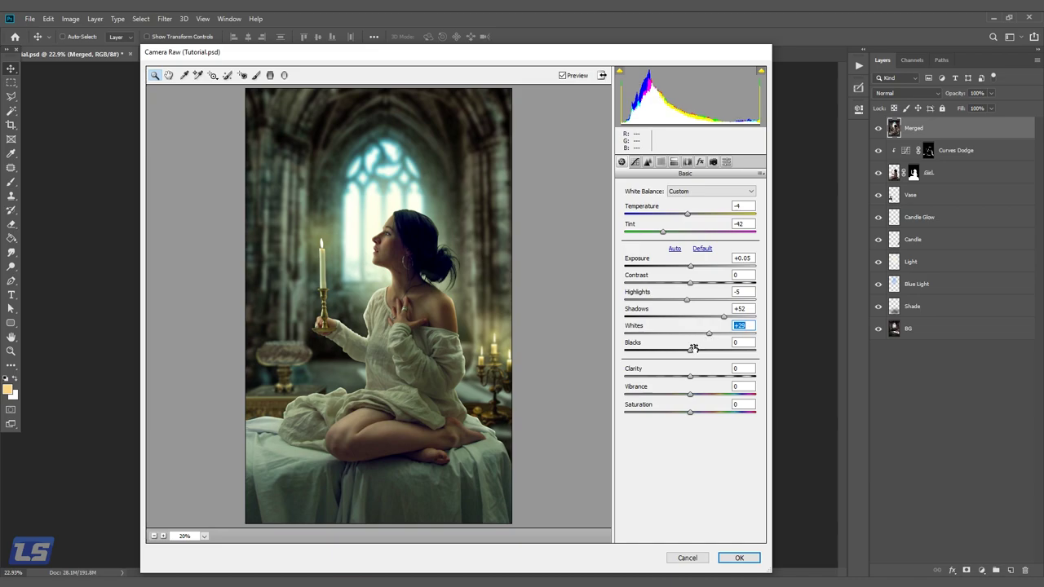
mouse_move(693, 376)
left_mouse_down()
mouse_move(727, 376)
mouse_move(726, 395)
left_mouse_up()
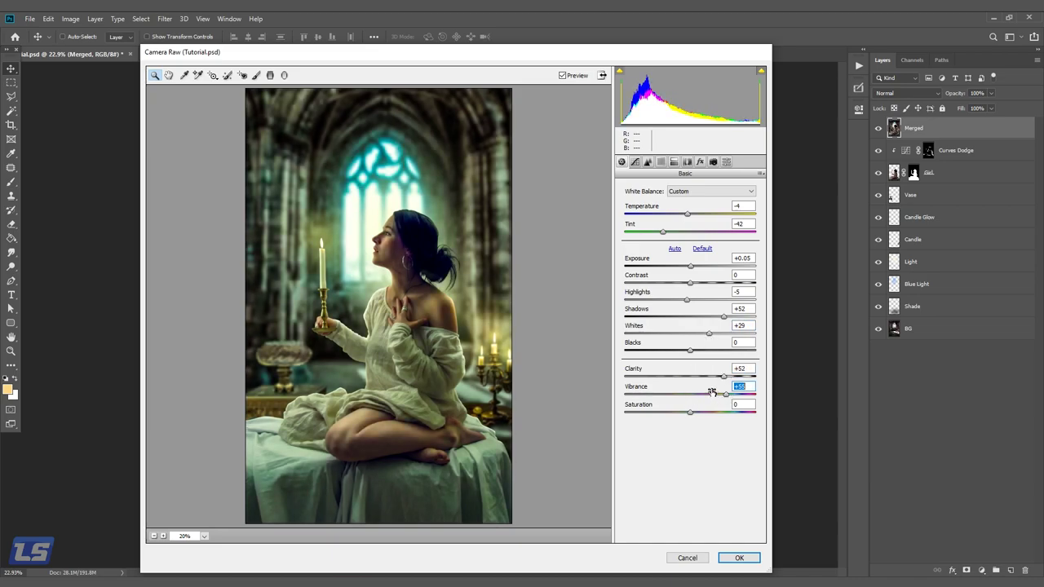
Shape the RGB tone curve into an S with a lifted, faded black point
left_click(634, 162)
left_click_drag(716, 277, 715, 271)
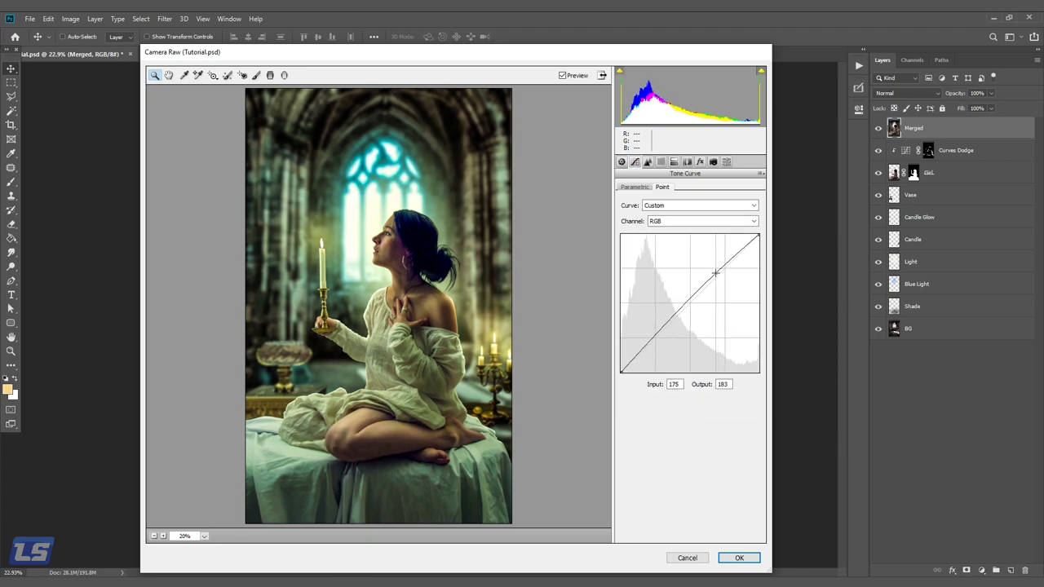
left_click_drag(668, 319, 671, 324)
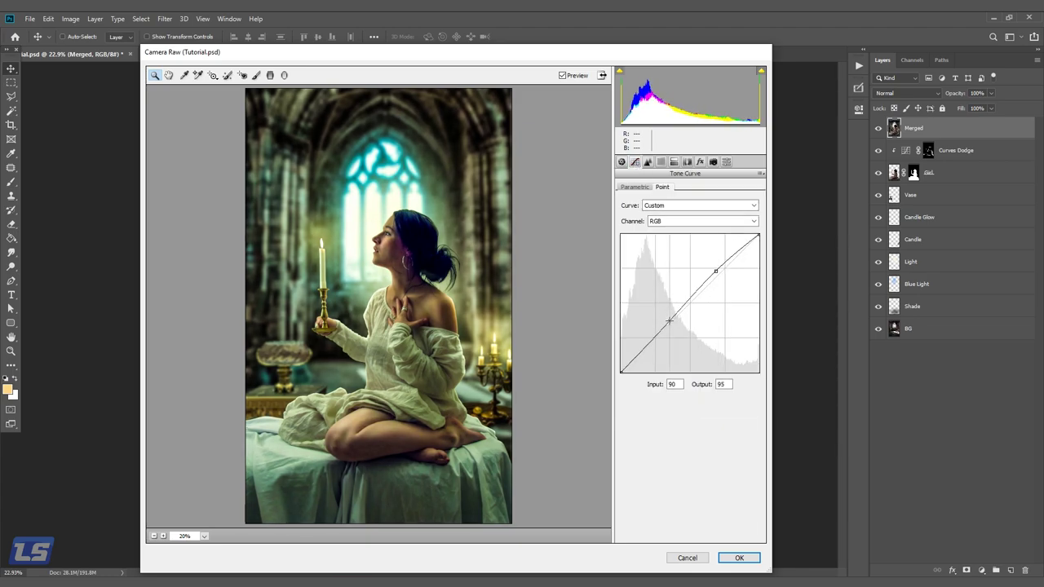
left_click(620, 371)
left_click_drag(621, 371, 620, 359)
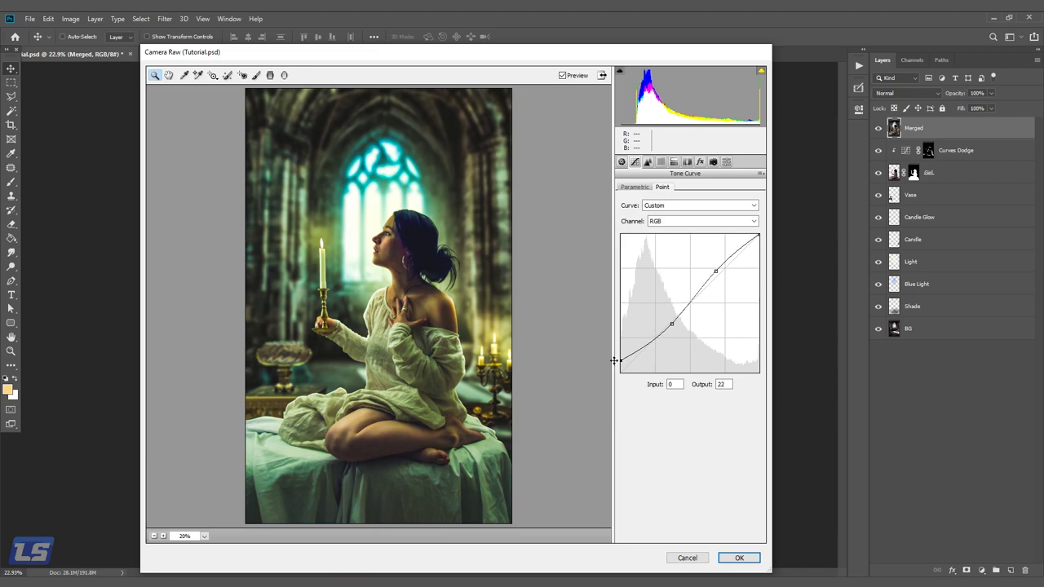
Lower the Blue curve's midtones slightly and lift blue in the deepest shadows
left_click(657, 221)
left_click(653, 259)
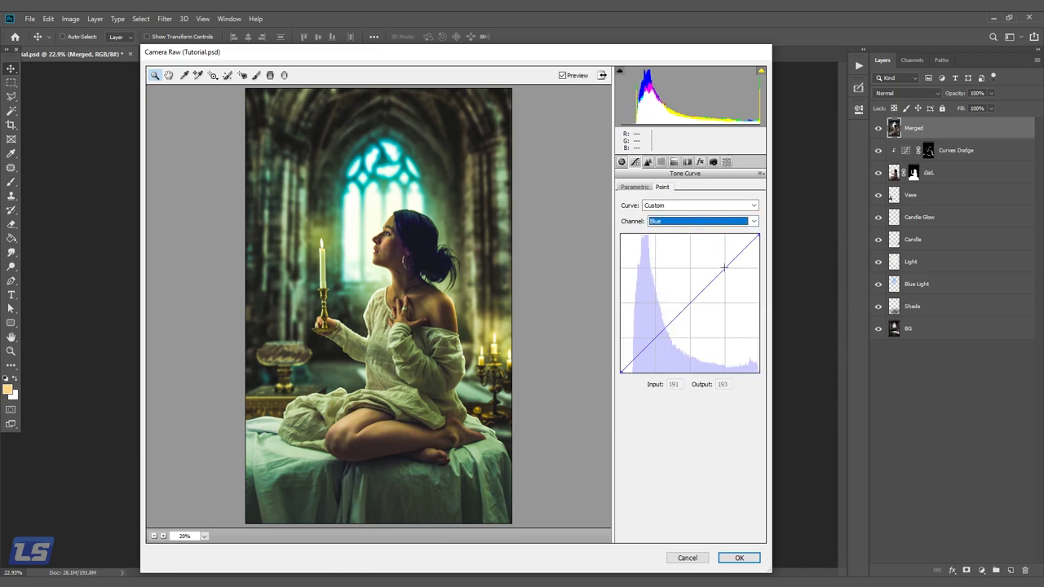
left_click_drag(690, 302, 695, 303)
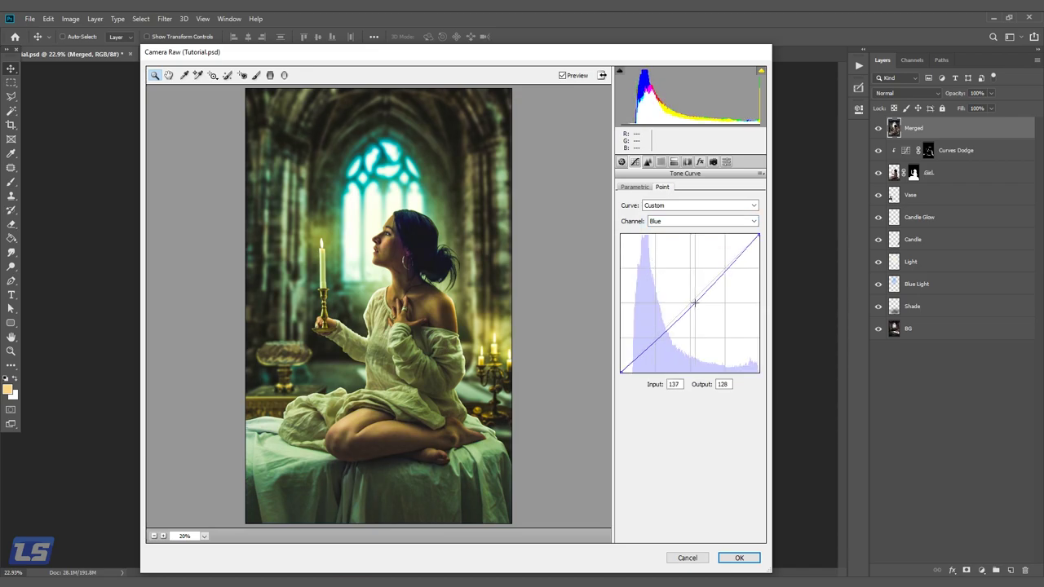
left_click_drag(620, 372, 616, 366)
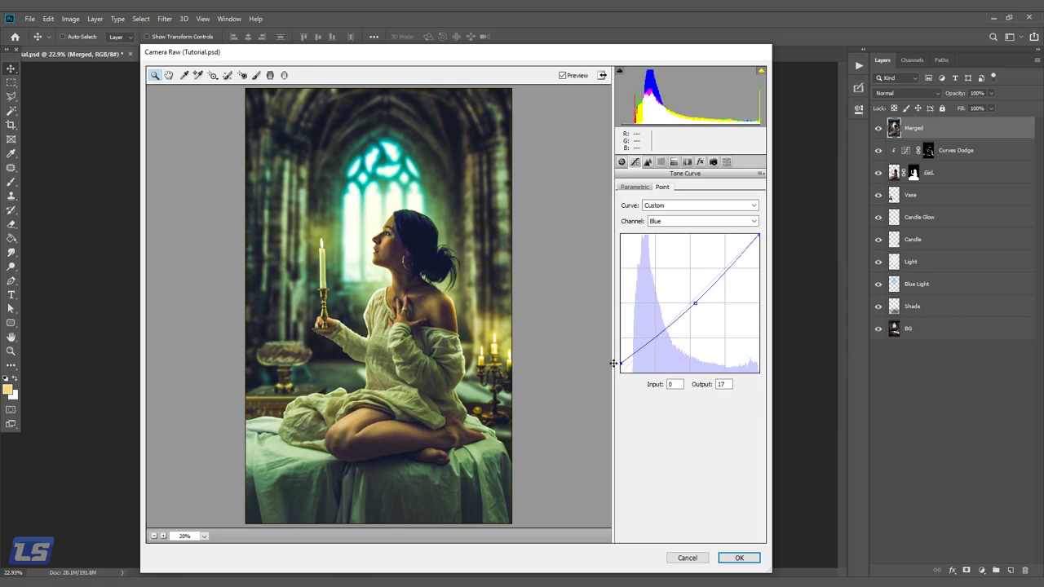
left_click(661, 162)
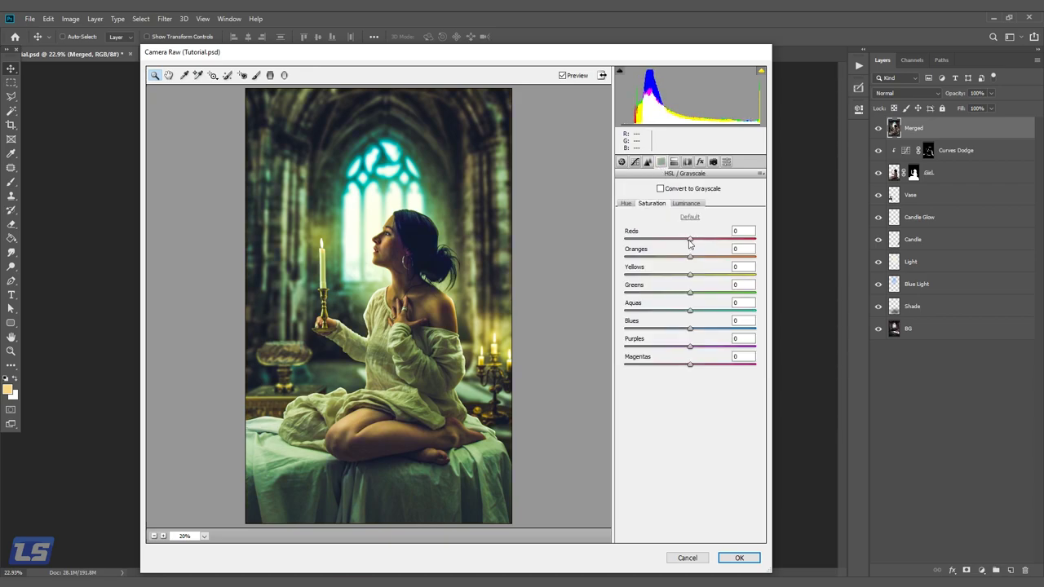
Boost red saturation and brighten orange luminance in the HSL panel
left_click_drag(690, 239, 736, 239)
left_click(685, 204)
left_click_drag(690, 257, 698, 257)
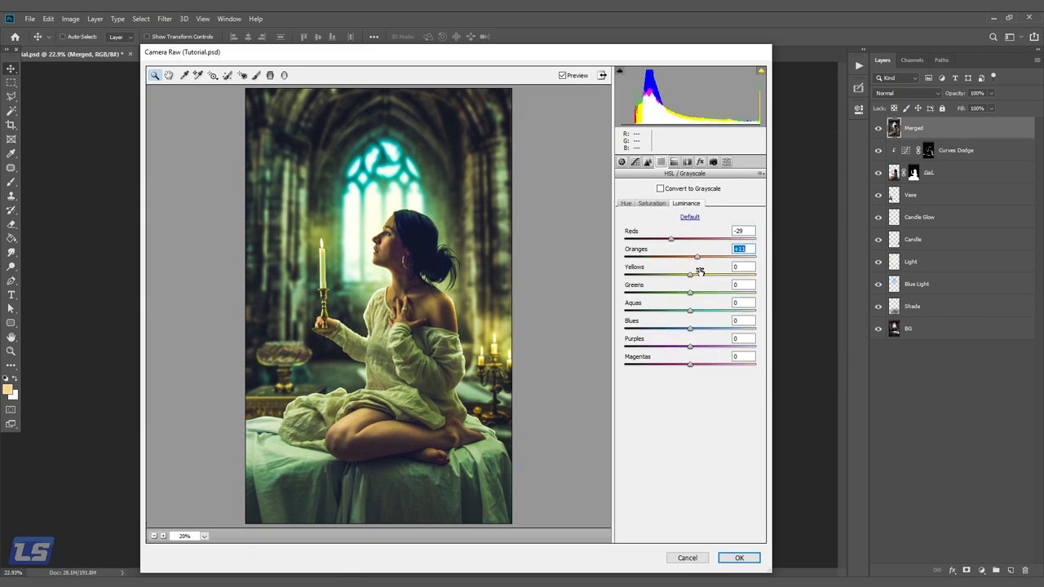
Tint the shadows blue with Split Toning and add a -24 edge vignette
left_click(674, 163)
left_click_drag(637, 290, 713, 290)
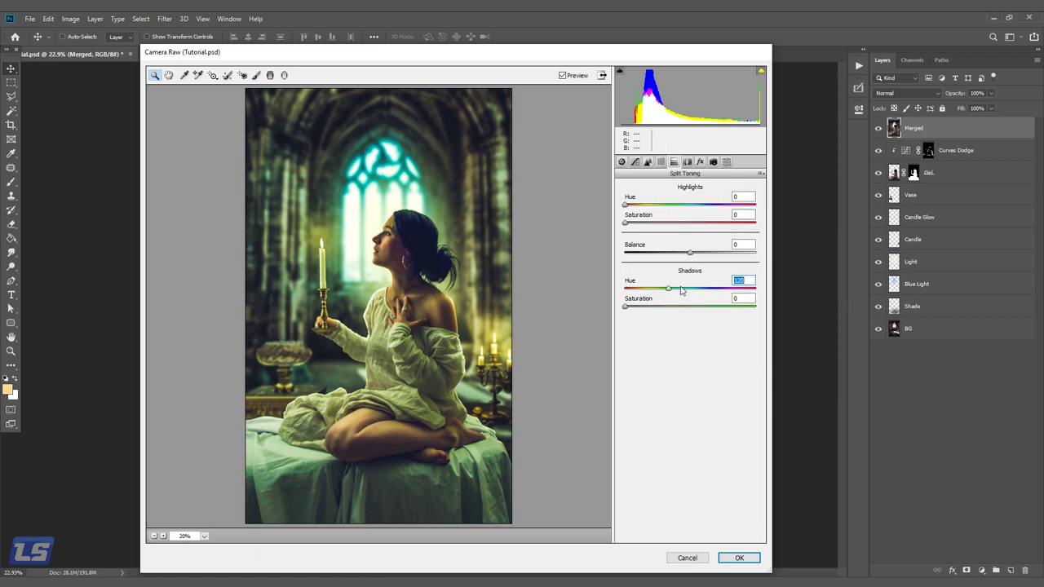
mouse_move(625, 306)
left_mouse_down()
mouse_move(675, 306)
mouse_move(697, 323)
left_mouse_up()
left_click(700, 162)
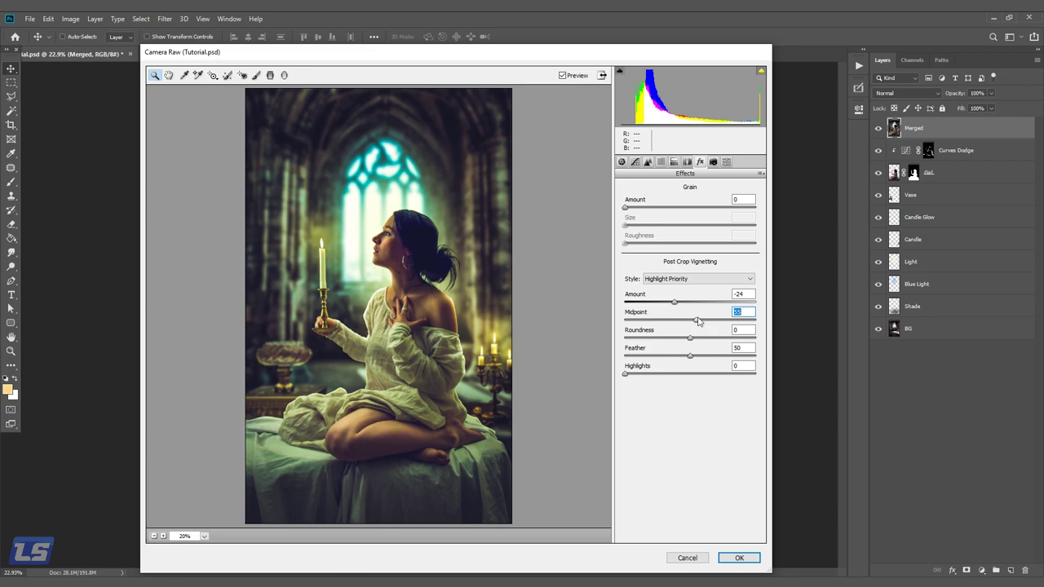
Set Camera Calibration Red Hue +49, Green Hue +46 and Blue Hue -26
left_click(713, 162)
mouse_move(690, 265)
left_mouse_down()
mouse_move(721, 266)
mouse_move(627, 284)
left_mouse_up()
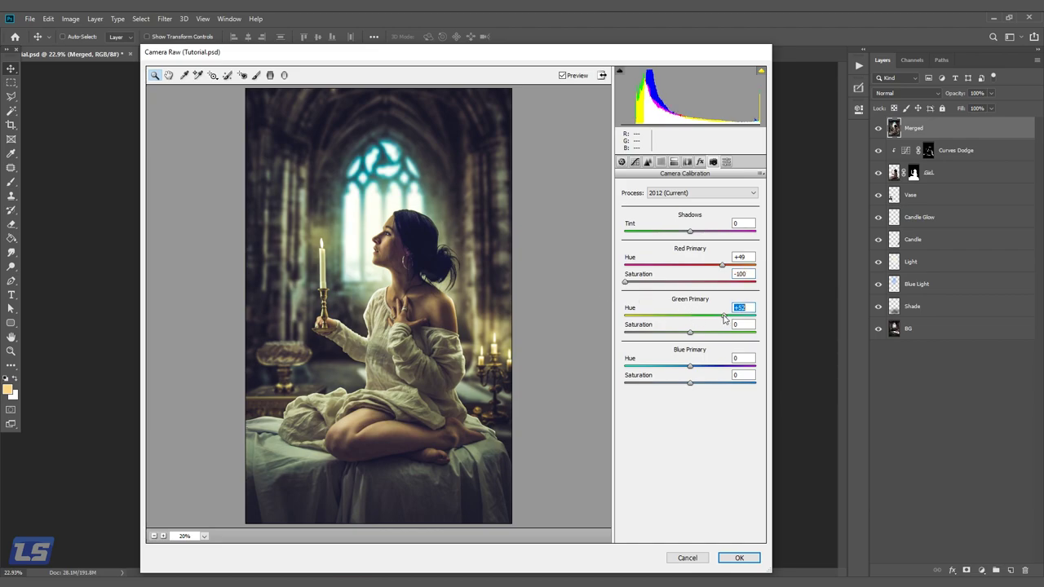
mouse_move(690, 316)
left_mouse_down()
mouse_move(719, 317)
mouse_move(681, 335)
mouse_move(658, 367)
left_mouse_up()
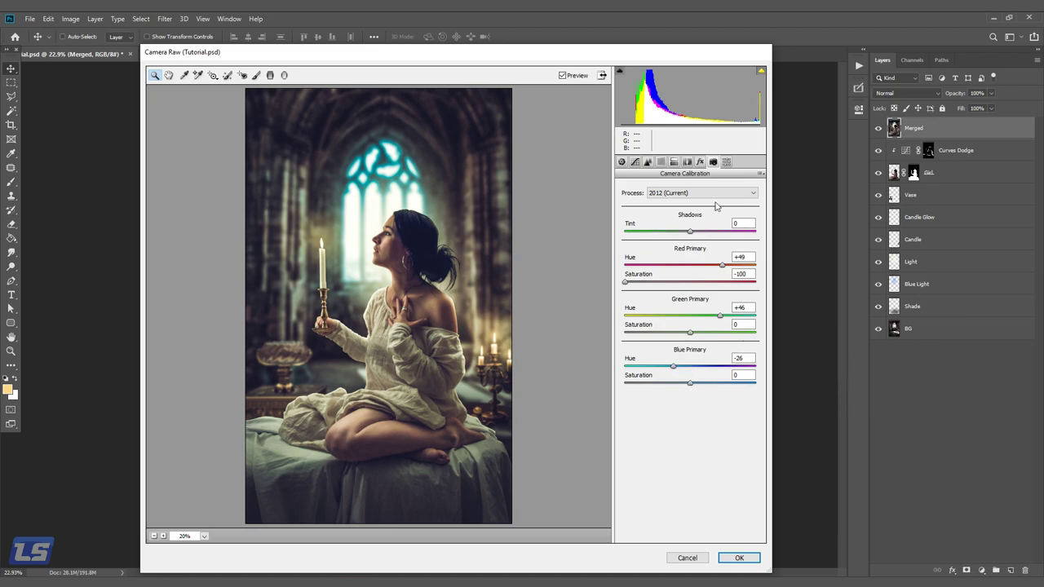
left_click(636, 162)
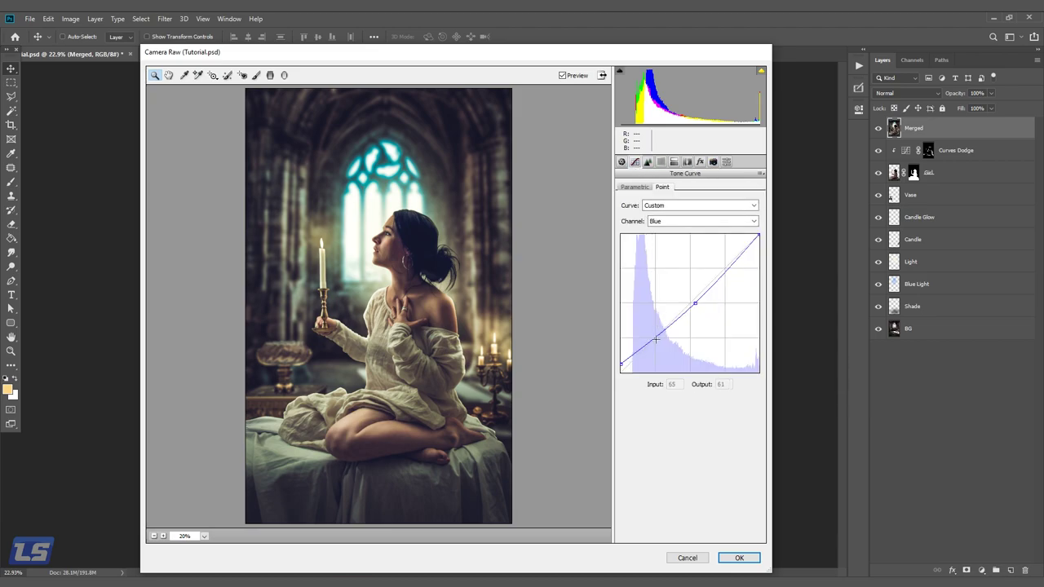
Add a shadow point to the Blue curve, then set Tint -48, ease highlights and raise Vibrance
left_click_drag(656, 339, 652, 341)
left_click(623, 163)
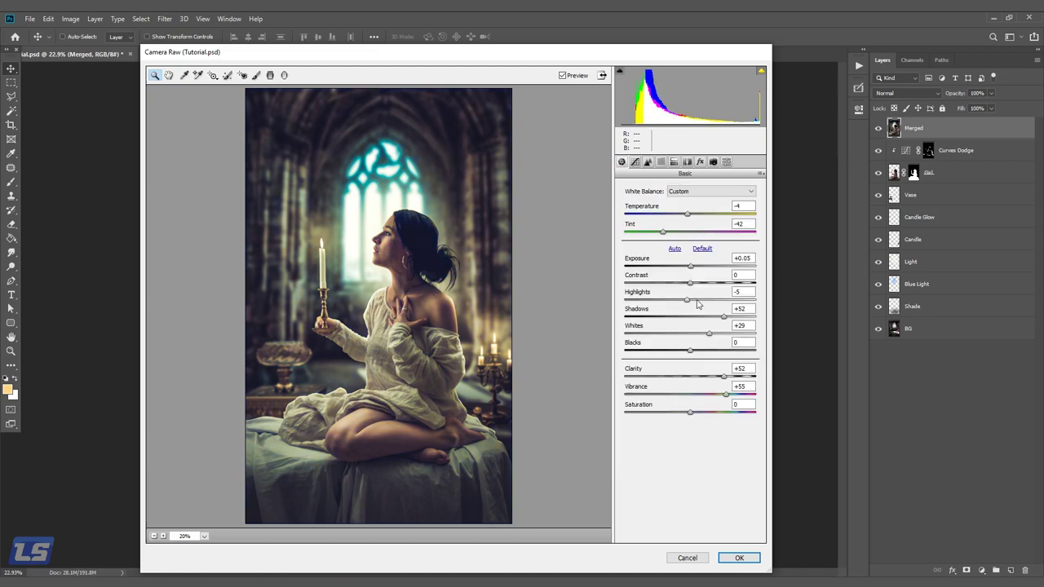
left_click(687, 300)
left_click(710, 335)
left_click_drag(687, 303, 685, 306)
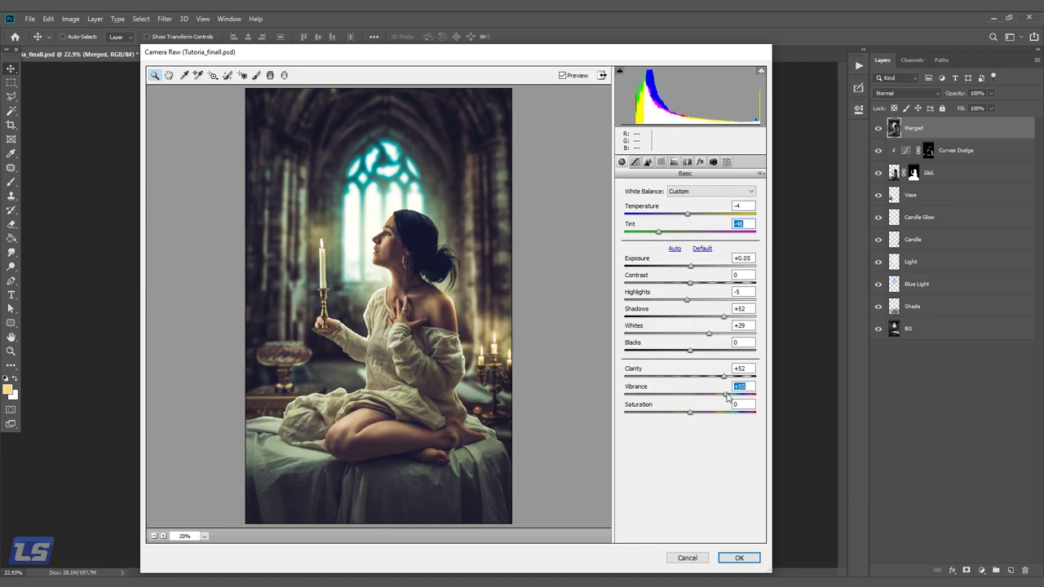
mouse_move(728, 396)
left_mouse_down()
mouse_move(739, 398)
mouse_move(732, 401)
left_mouse_up()
Apply the Camera Raw grade and delete the rose's white background with the Magic Wand
left_click(739, 558)
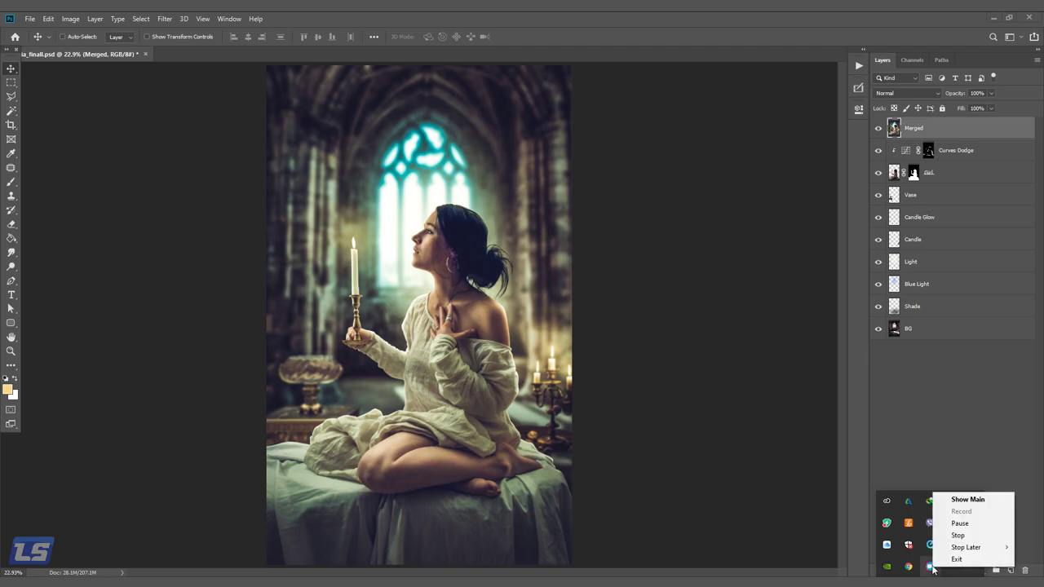
left_click(7, 111)
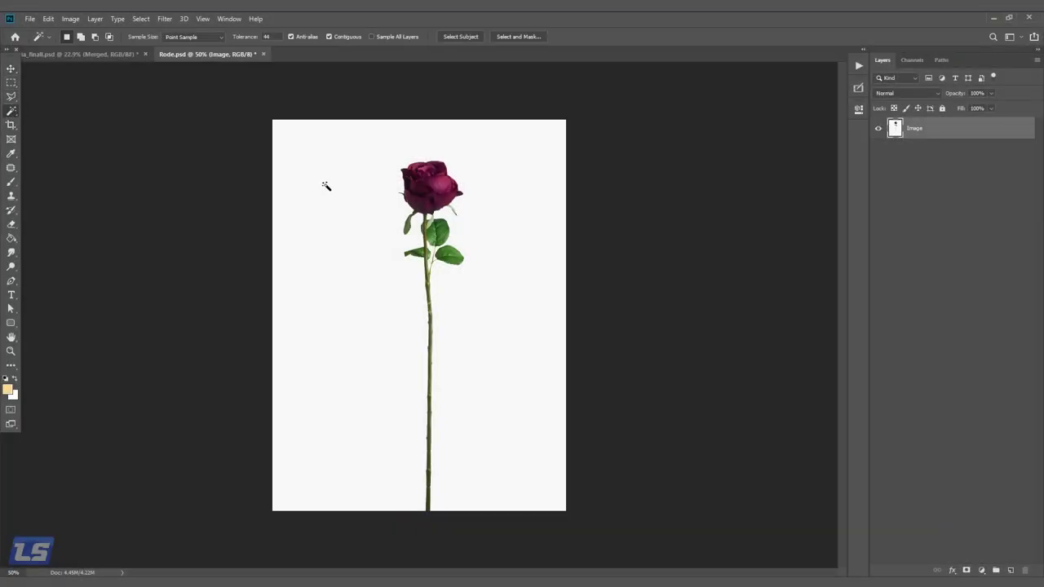
left_click(354, 205)
key("BackSpace")
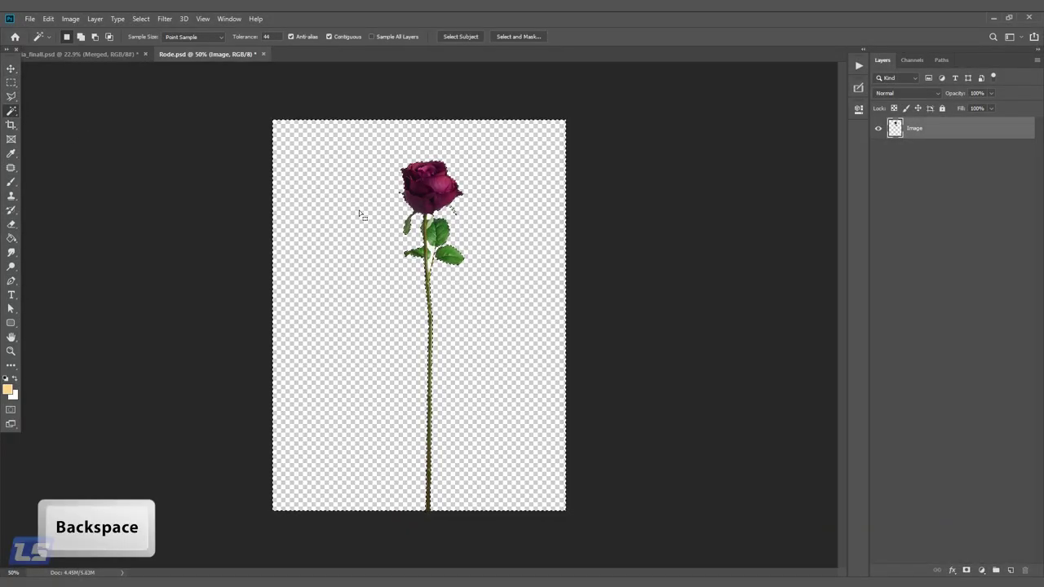
key("ctrl+plus")
key("ctrl+plus")
key("ctrl+plus")
scroll(487, 228, "up", 5)
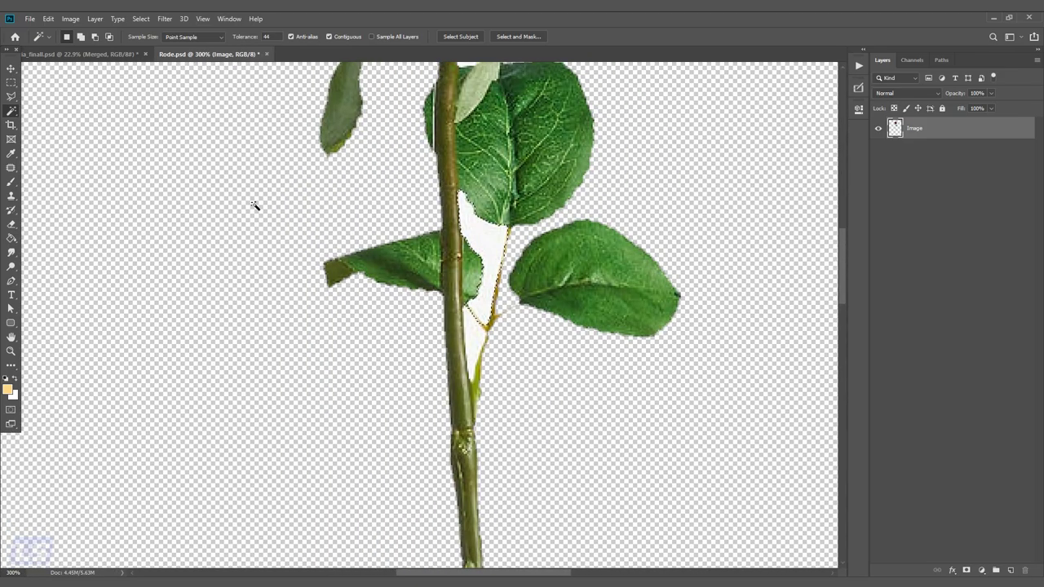
Delete the leftover white patches between stem and leaves, then copy the cleaned rose into the composite
left_click(487, 228)
key("Delete")
left_click(474, 341)
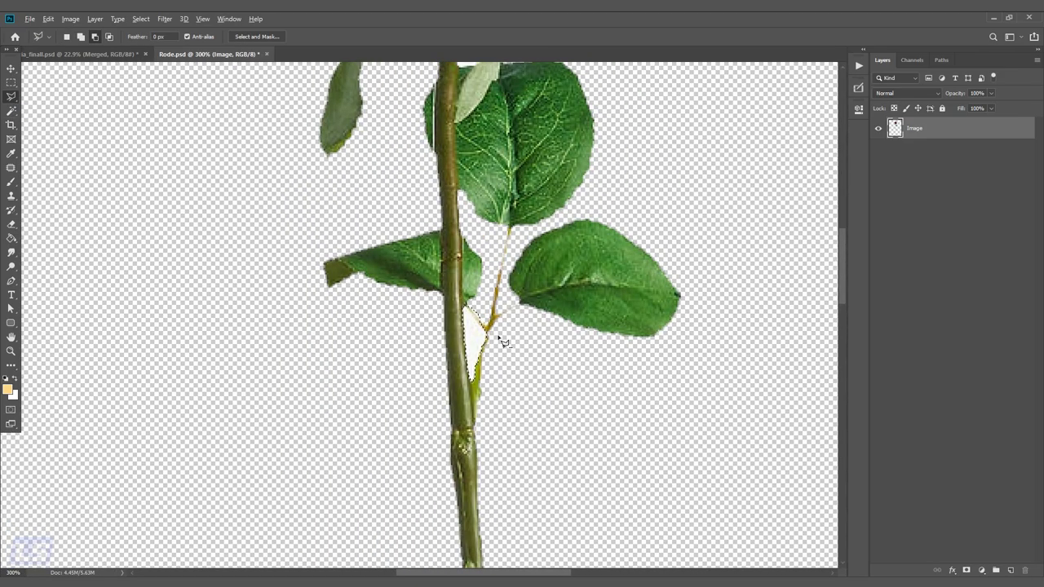
key("Delete")
key("ctrl+0")
key("ctrl+plus")
key("ctrl+plus")
left_click(455, 141)
key("Delete")
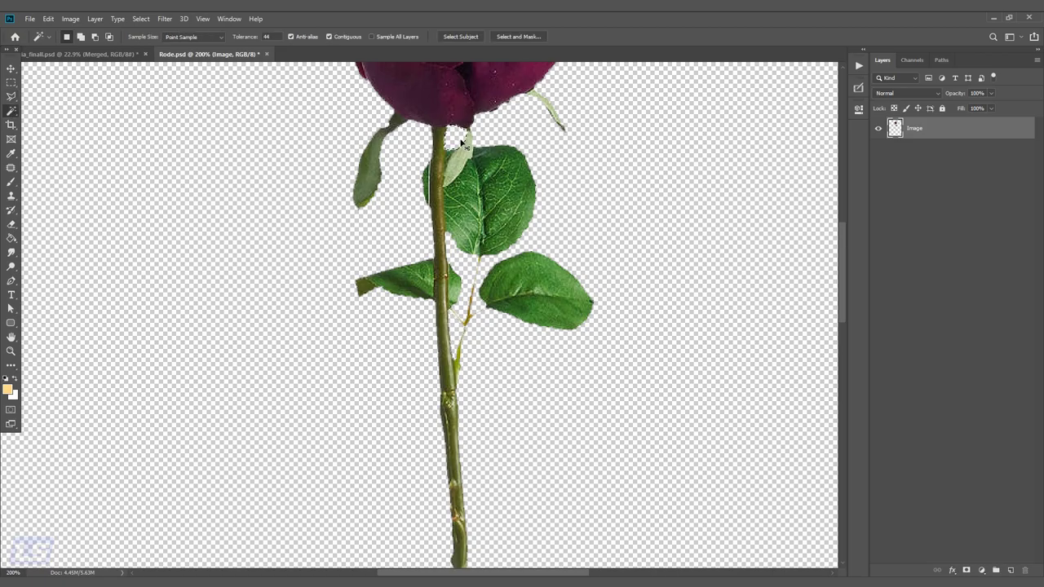
key("ctrl+0")
Move the rose onto her lap, rotate it about -75°, scale it to about 77.5% and commit
mouse_move(433, 314)
left_mouse_down()
mouse_move(436, 303)
mouse_move(425, 472)
left_mouse_up()
key("ctrl+plus")
key("ctrl+t")
left_click_drag(568, 506, 517, 493)
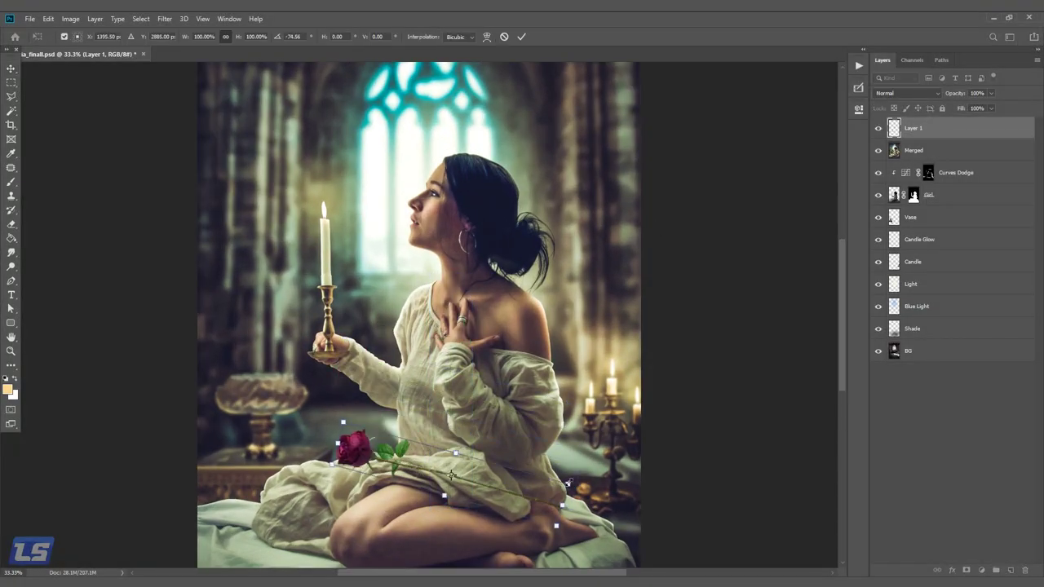
left_click_drag(469, 470, 459, 477)
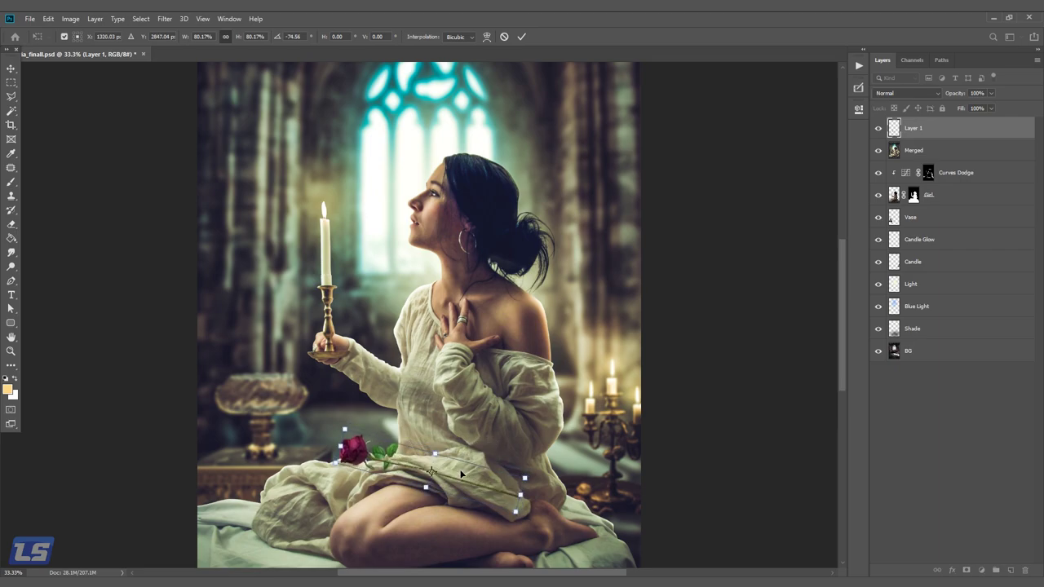
key("ctrl+plus")
key("ctrl+plus")
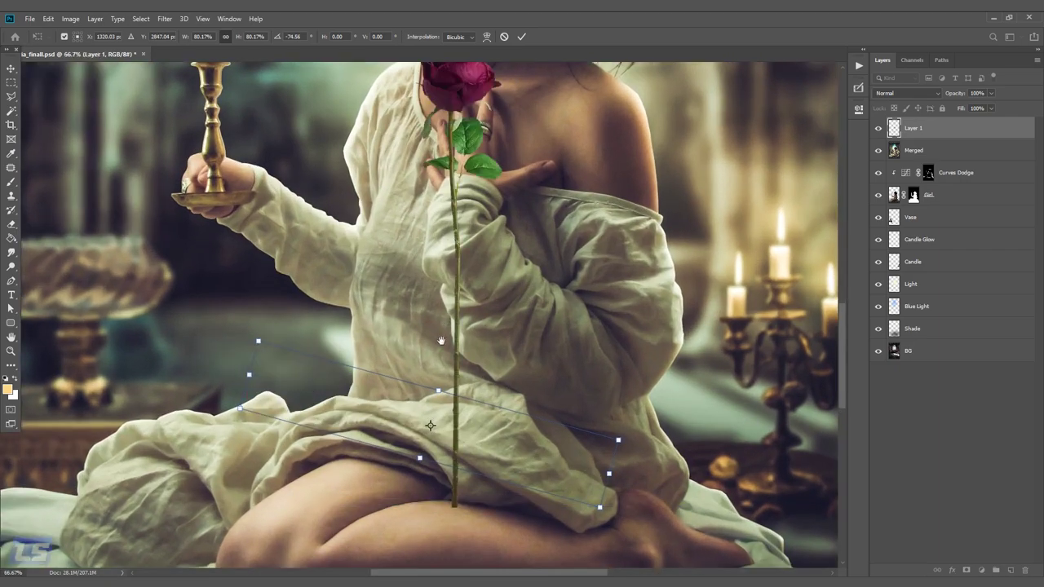
left_click_drag(440, 341, 482, 257)
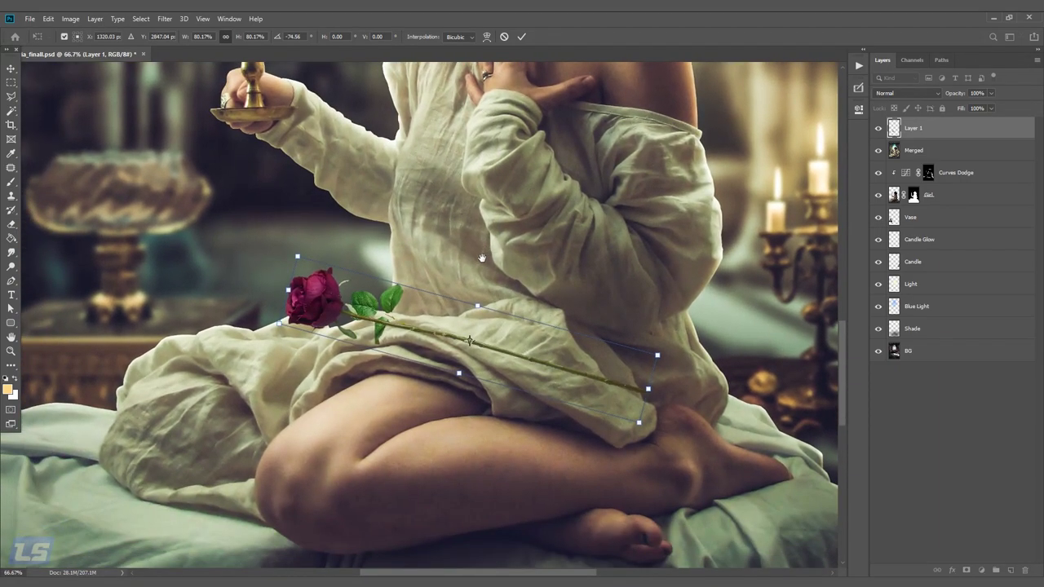
left_click_drag(560, 357, 562, 356)
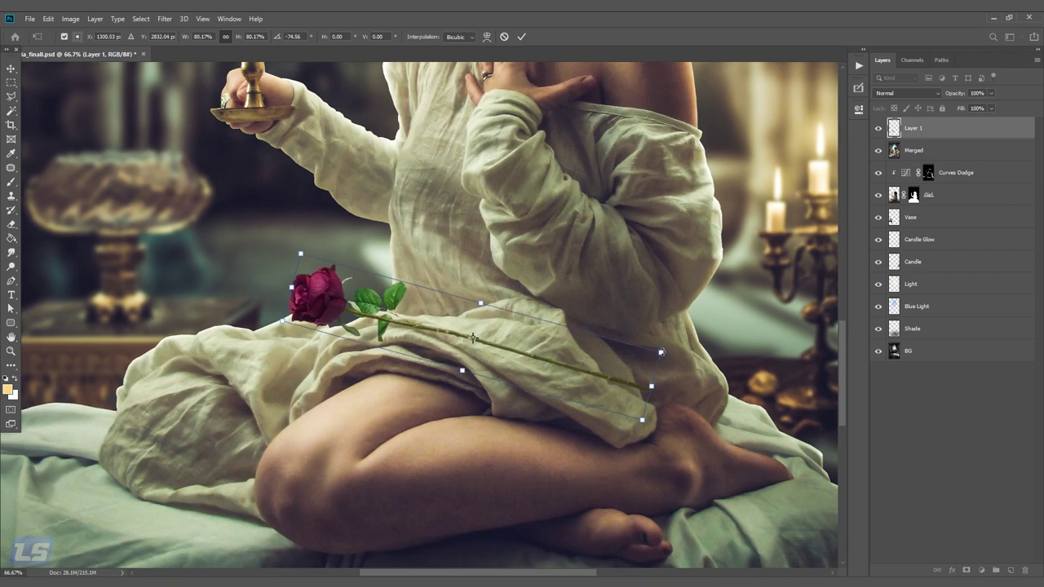
left_click_drag(659, 353, 635, 351)
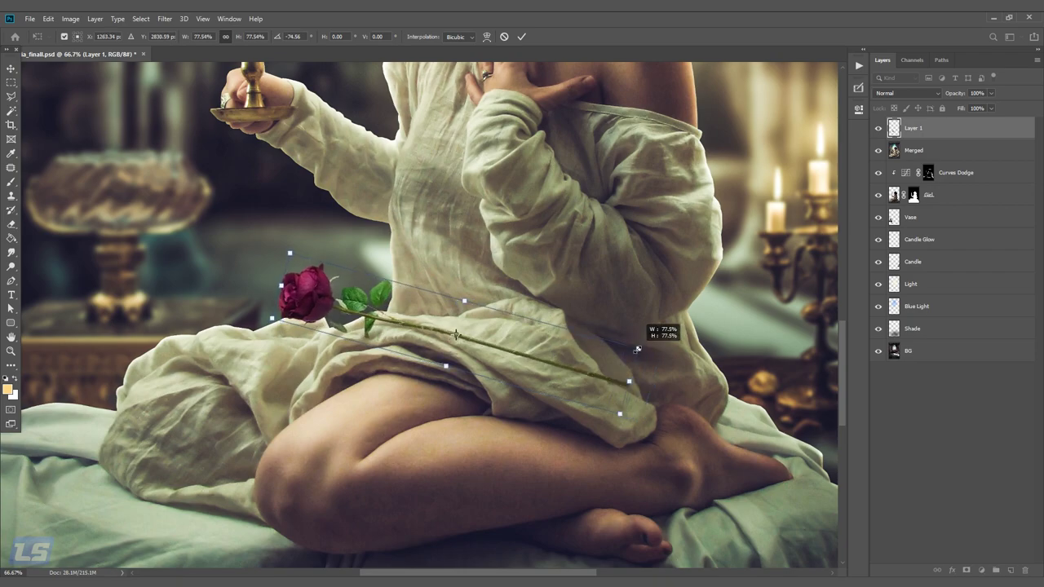
key("Return")
double_click(916, 128)
type("Rose")
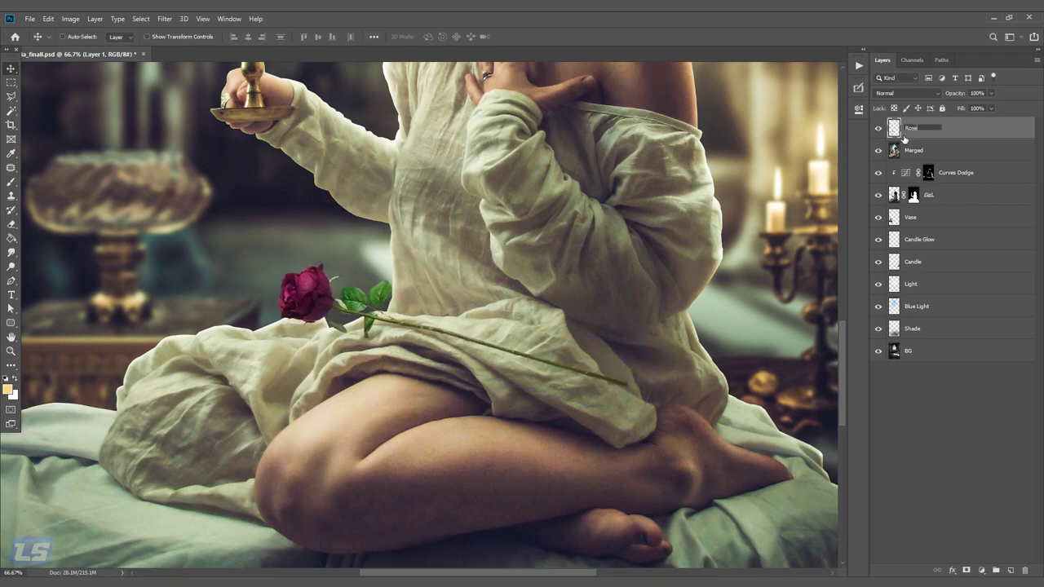
Name the layer Rose and use Liquify to push the stem end into place
key("Return")
left_click(165, 18)
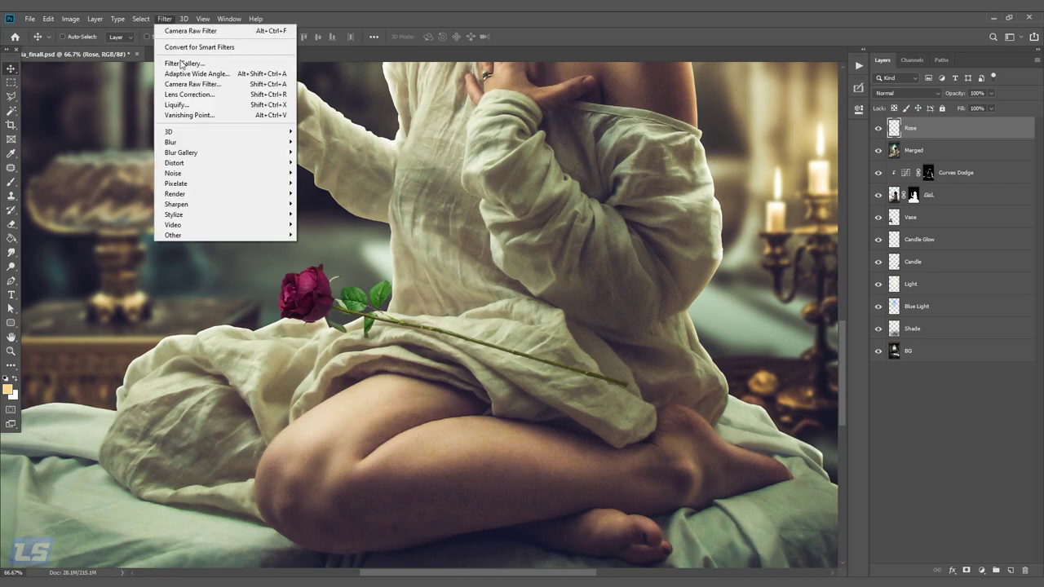
left_click(188, 106)
key("ctrl+plus")
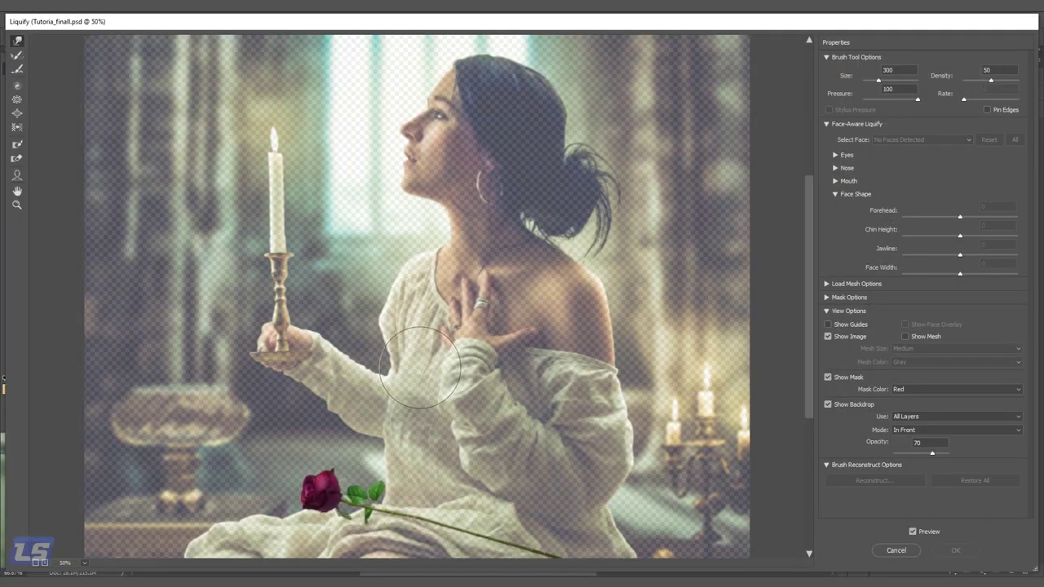
scroll(419, 245, "down", 5)
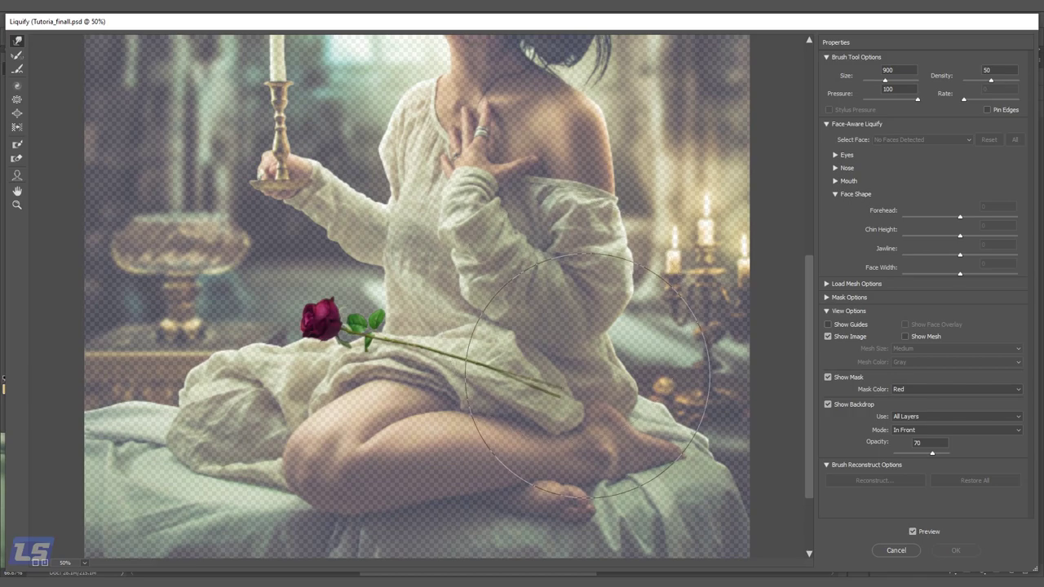
left_click_drag(565, 320, 562, 333)
key("bracketright")
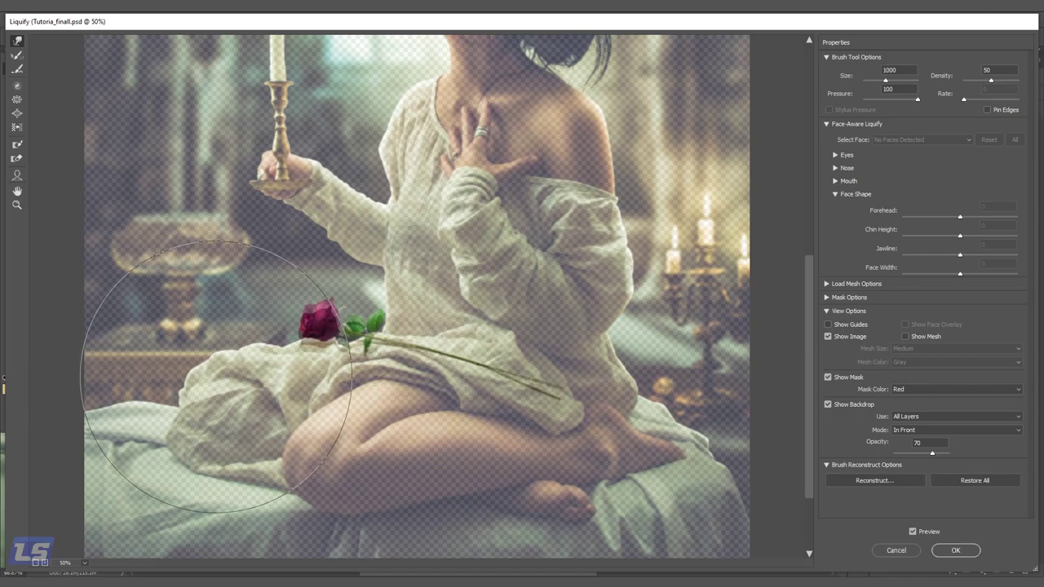
left_click_drag(563, 441, 364, 227)
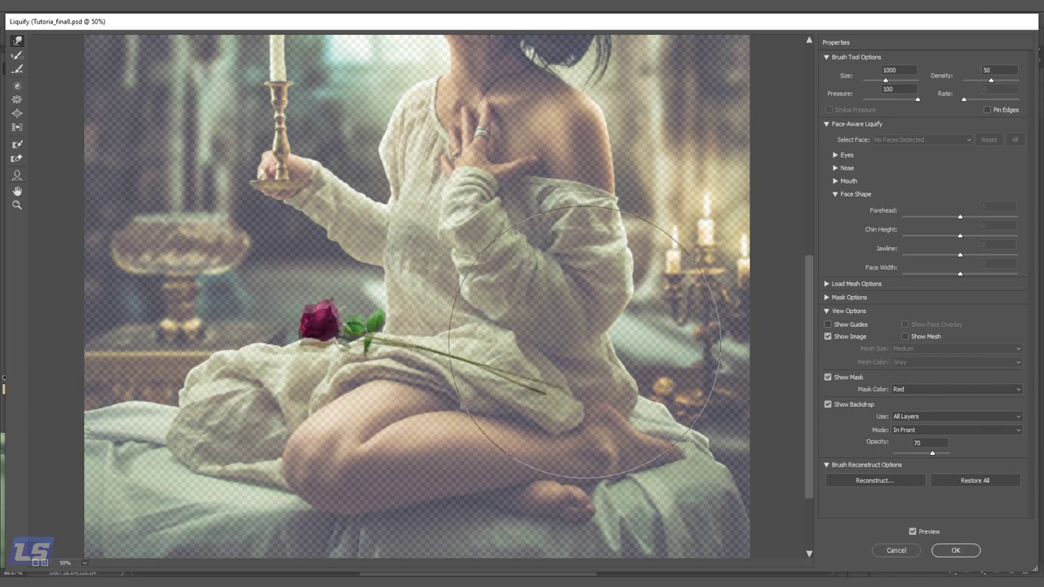
left_click(955, 550)
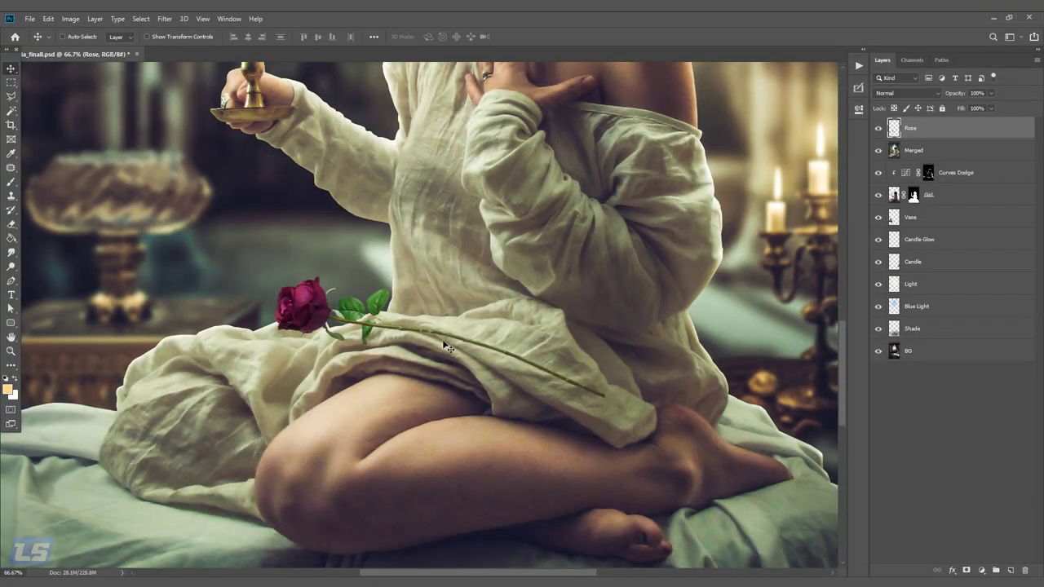
Tilt the rose about -5.71° and warp it so the stem bends along the dress folds
left_click_drag(453, 342, 443, 347)
key("ctrl+t")
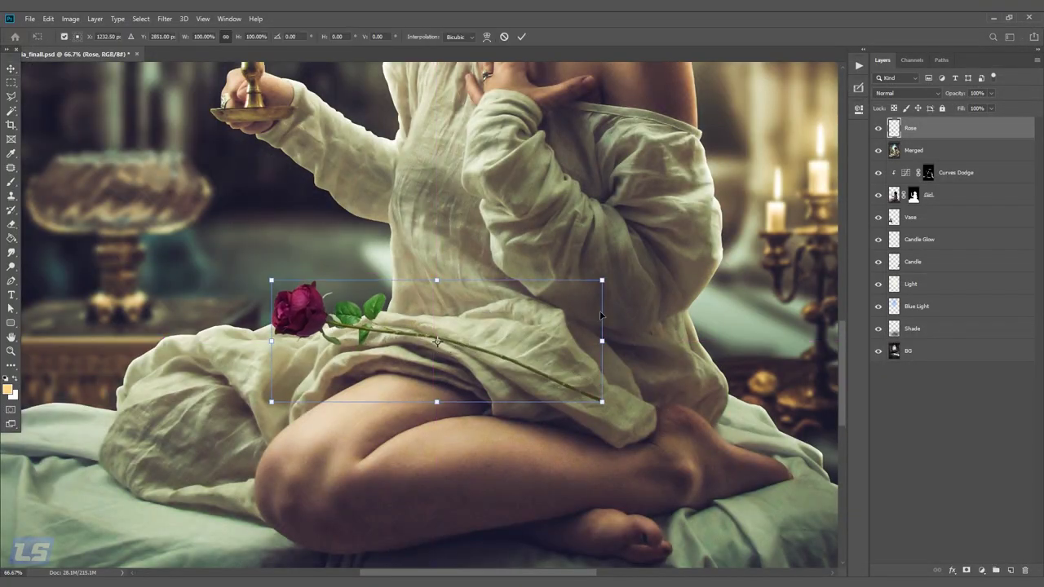
left_click_drag(622, 288, 499, 319)
right_click(499, 319)
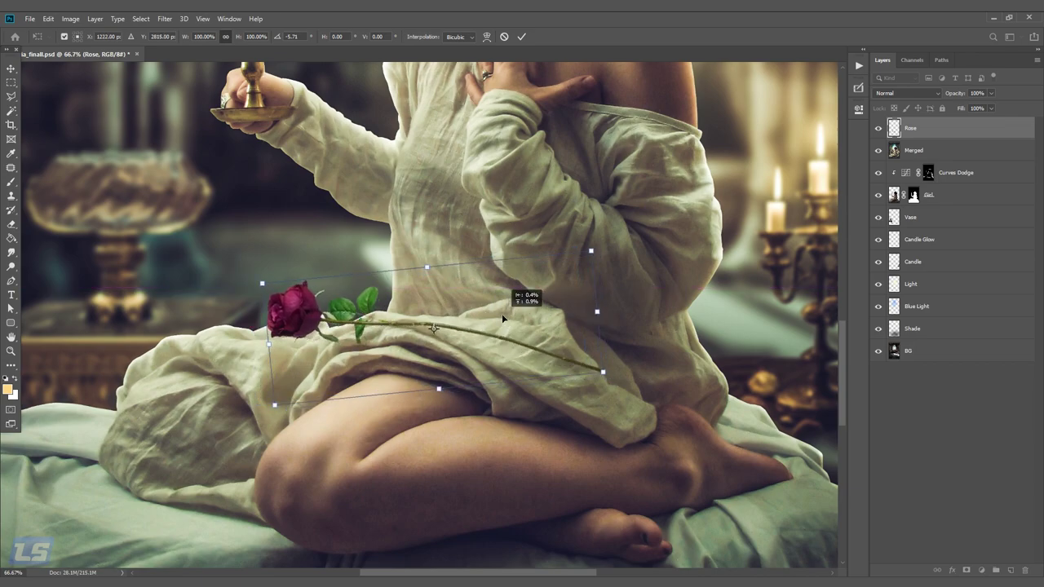
left_click(522, 394)
left_click_drag(492, 369, 490, 381)
left_click_drag(276, 406, 277, 415)
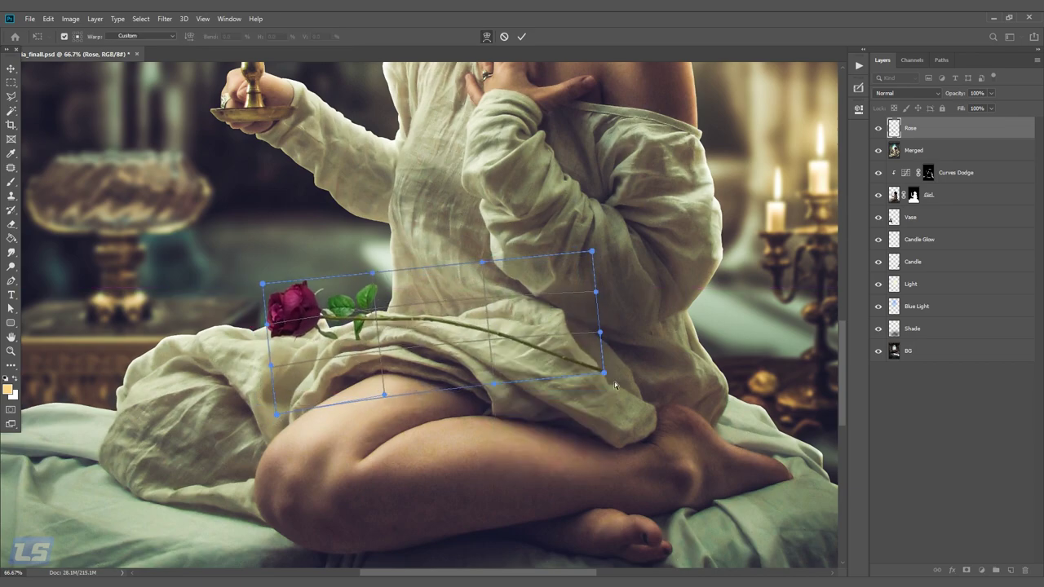
mouse_move(604, 373)
left_mouse_down()
mouse_move(590, 395)
mouse_move(599, 390)
left_mouse_up()
left_click_drag(592, 252, 598, 281)
left_click_drag(286, 310, 288, 316)
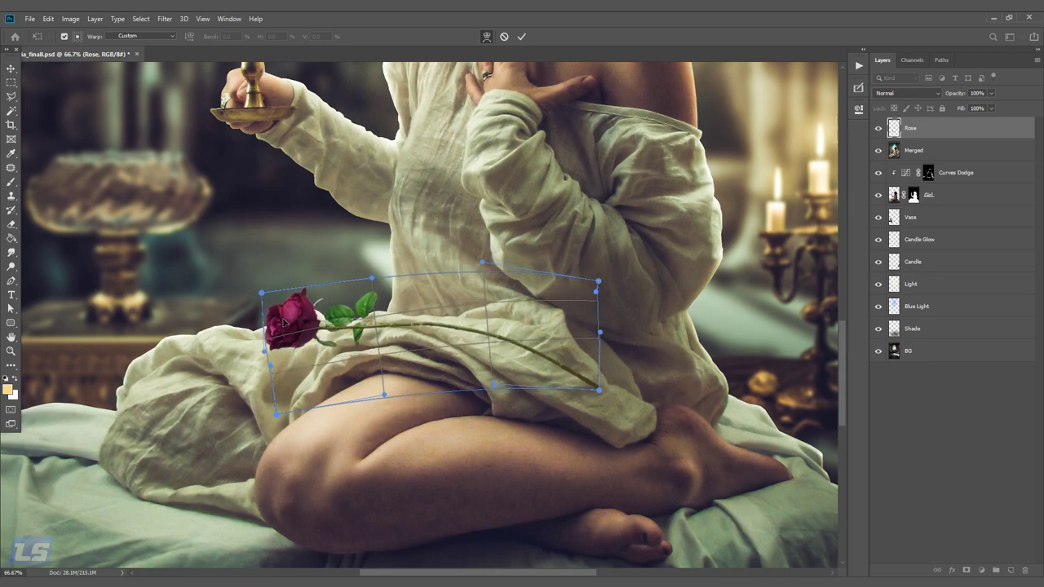
key("Return")
key("ctrl+plus")
key("ctrl+plus")
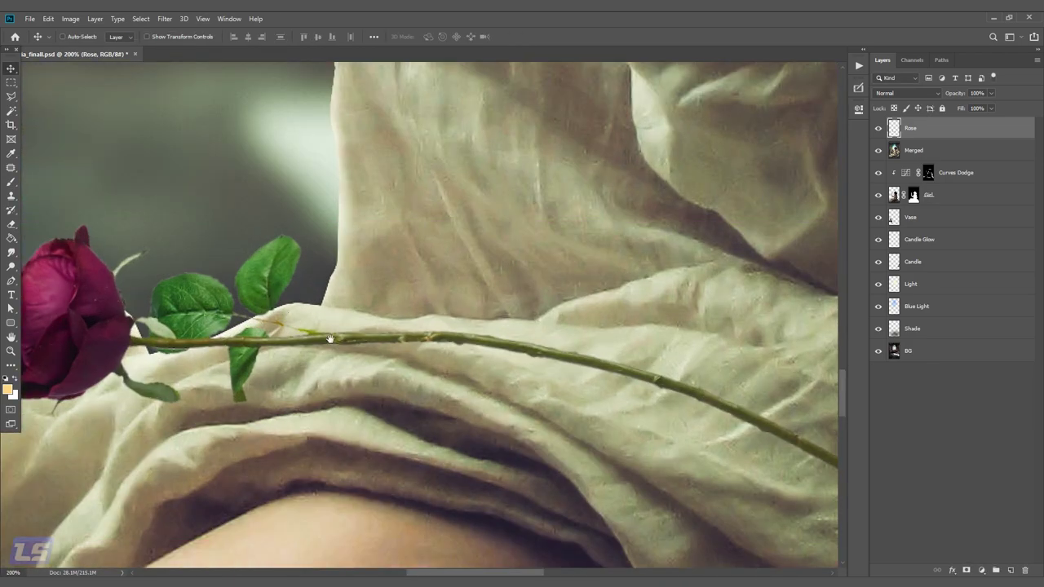
Erase the end of the rose stem to round off its tip
key("ctrl+plus")
key("ctrl+plus")
key("e")
right_click(536, 397)
key("Escape")
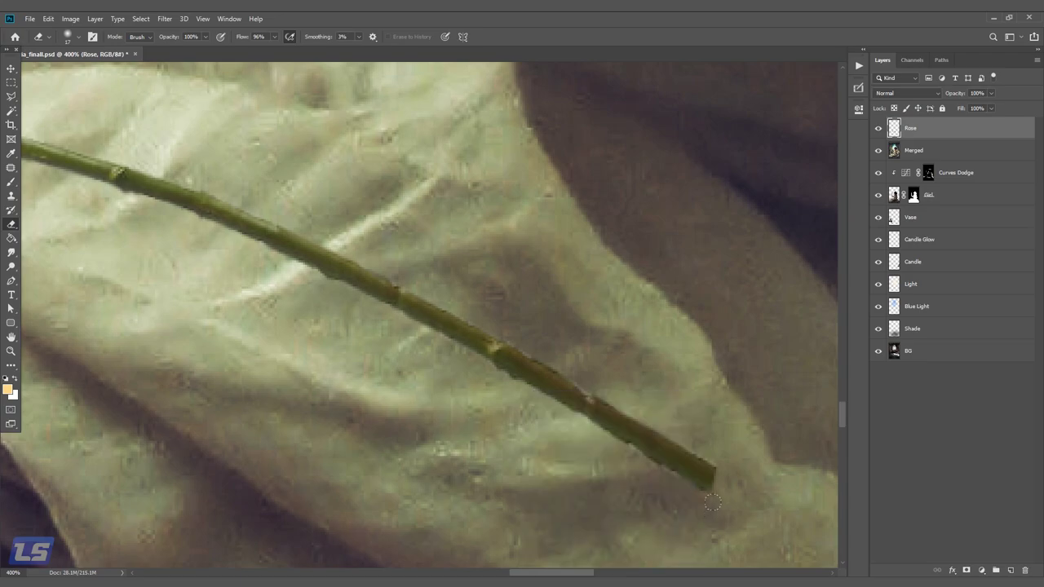
right_click(712, 502)
key("Escape")
left_click_drag(711, 489, 708, 434)
Add a new layer below the rose named Rose Shadow
left_click(1010, 571, "ctrl")
double_click(913, 151)
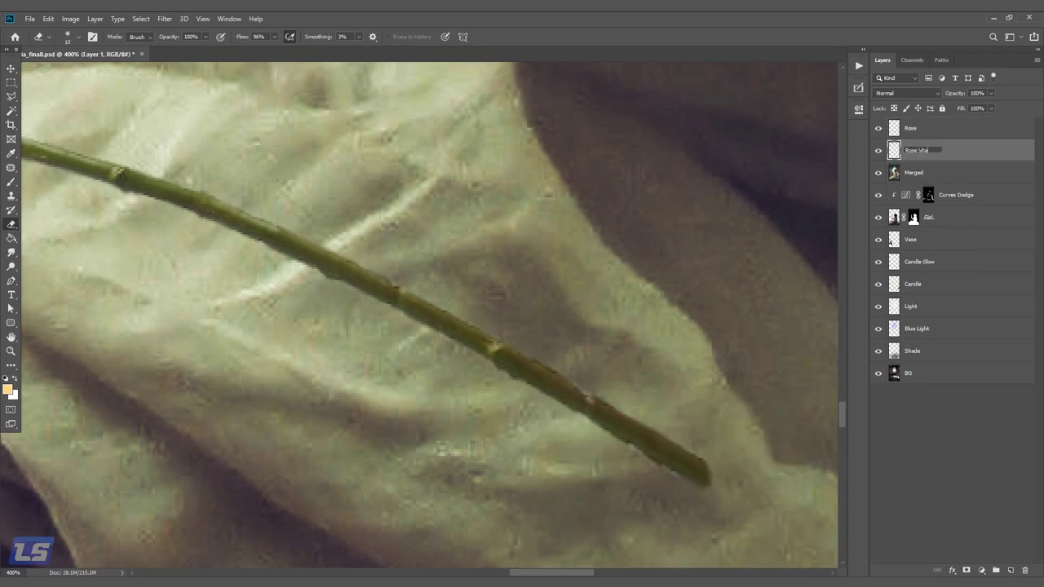
type("dow")
key("Return")
Set up a black Brush about 14 px wide with 13% flow
key("b")
left_click(8, 389)
left_click(37, 391)
left_click(277, 251)
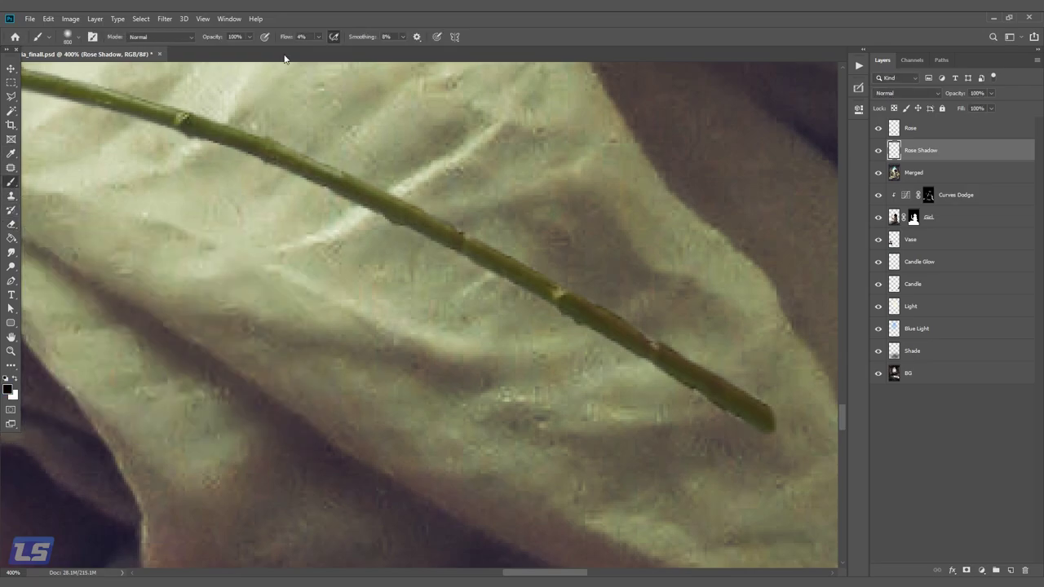
right_click(412, 171)
left_click_drag(472, 199, 468, 199)
key("Return")
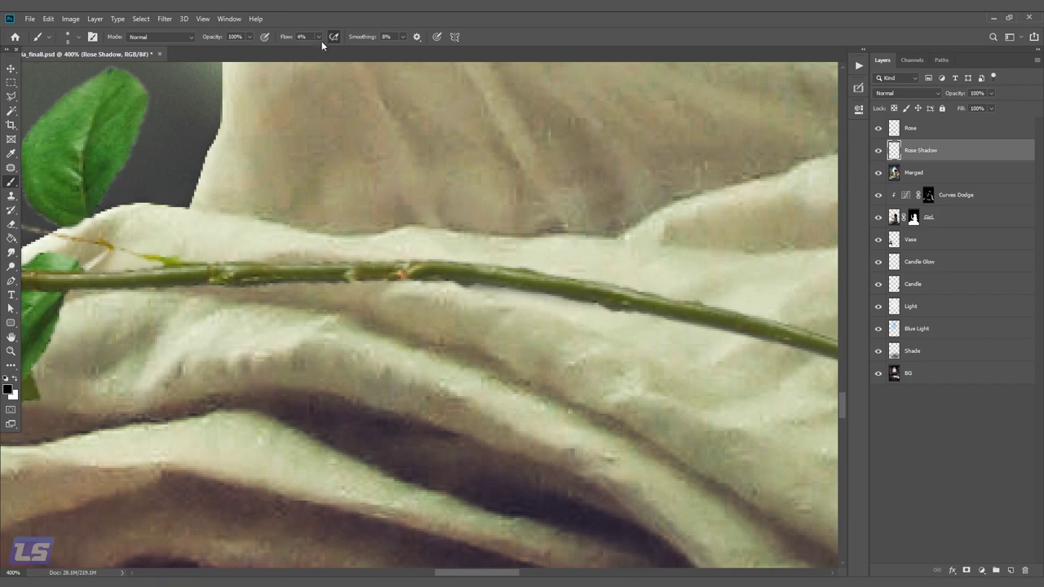
key("shift+1")
key("shift+3")
Paint soft dark shadow on the fabric under the stem and its end
mouse_move(469, 286)
left_mouse_down()
mouse_move(601, 299)
mouse_move(602, 315)
mouse_move(770, 338)
left_mouse_up()
left_click_drag(367, 245, 728, 368)
left_click_drag(436, 252, 556, 298)
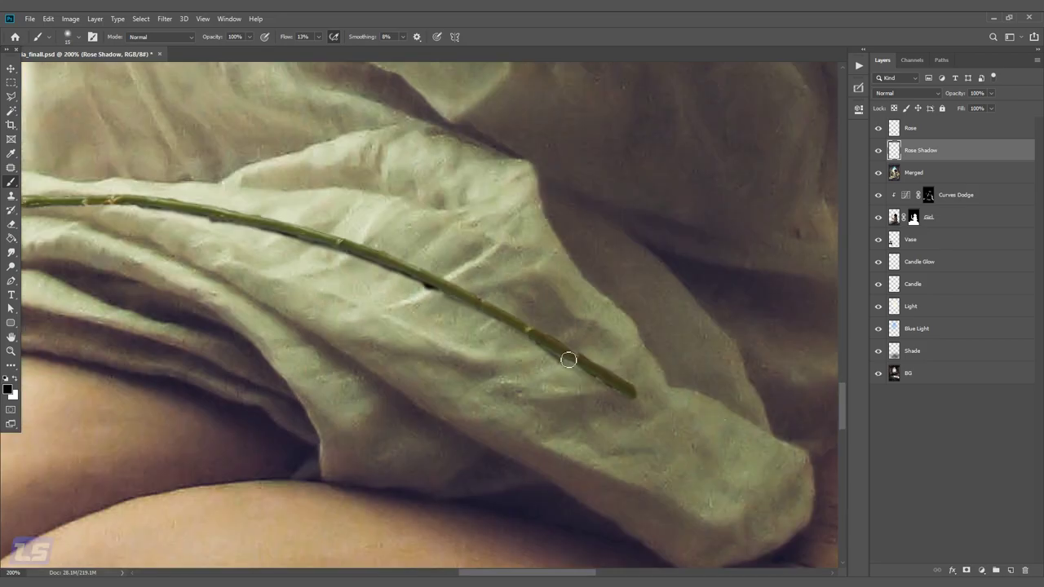
mouse_move(566, 359)
left_mouse_down()
mouse_move(590, 373)
mouse_move(566, 356)
left_mouse_up()
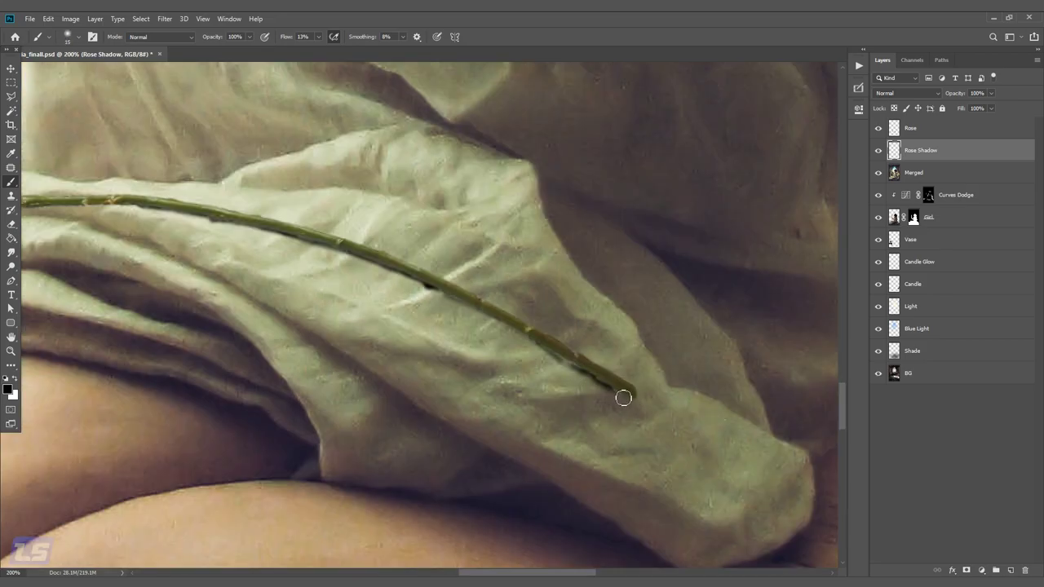
left_click_drag(625, 396, 569, 362)
left_click_drag(325, 240, 336, 244)
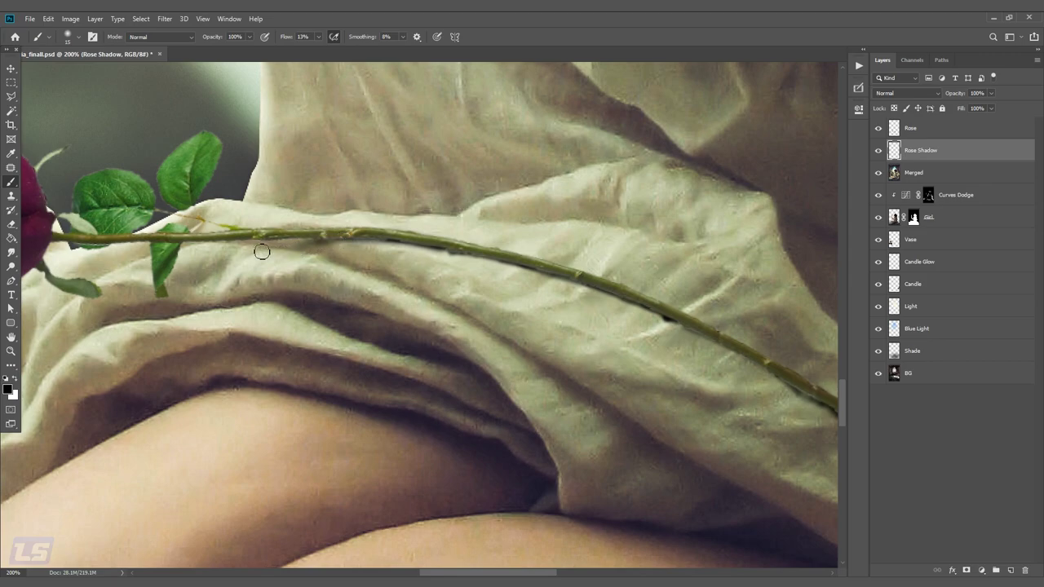
key("ctrl+plus")
mouse_move(274, 254)
left_mouse_down()
mouse_move(541, 275)
mouse_move(351, 266)
mouse_move(529, 256)
left_mouse_up()
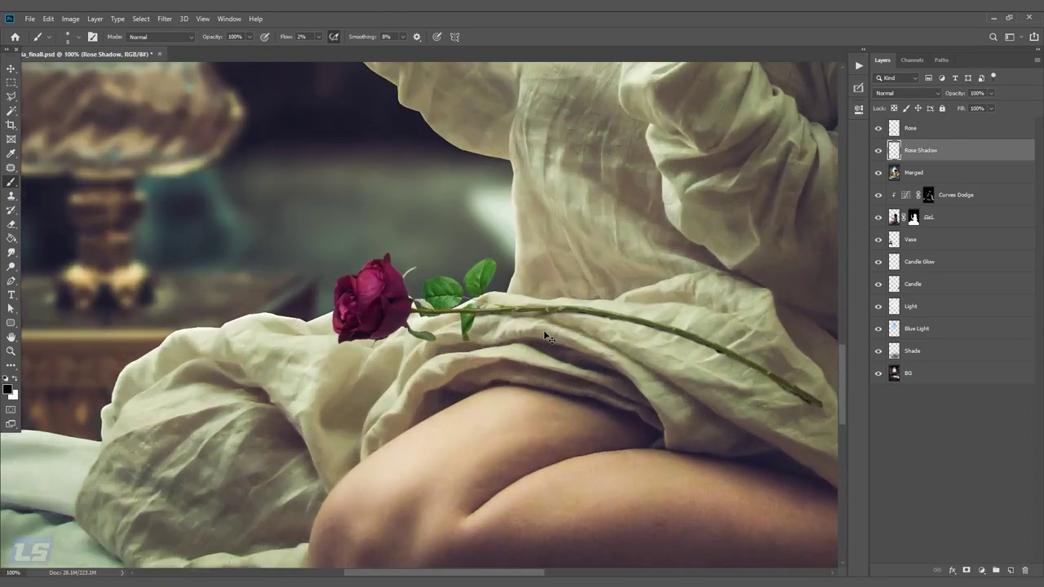
Try a Free Transform rotation on the Rose and Rose Shadow layers, then cancel it
key("m")
left_click(959, 130, "shift")
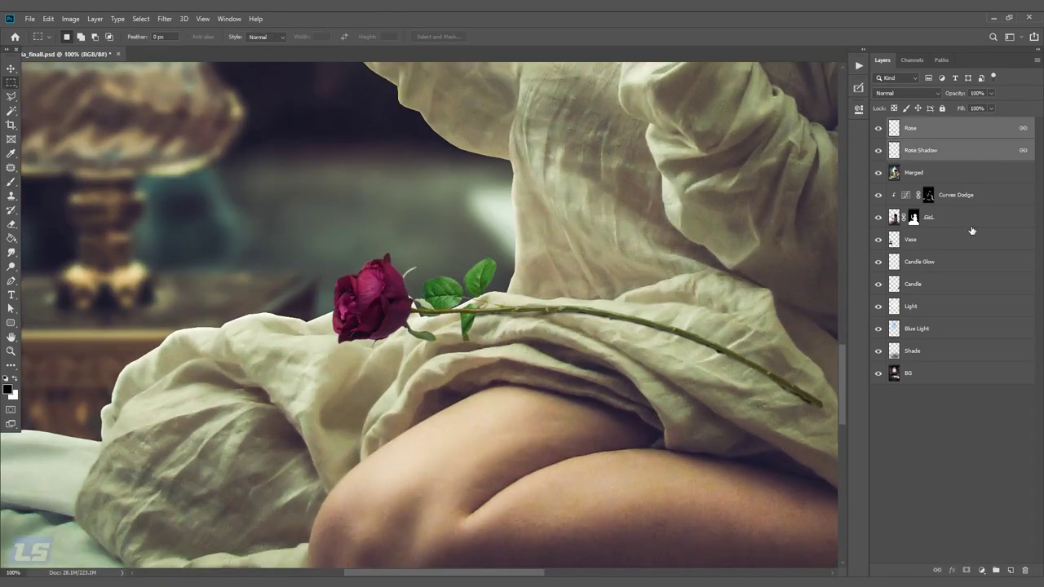
left_click(49, 18)
left_click(81, 191)
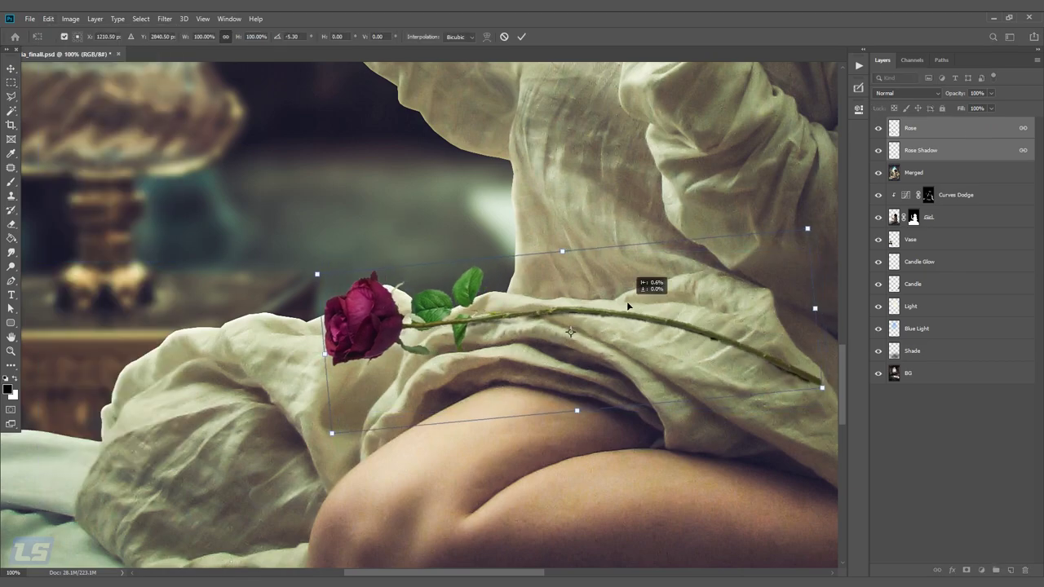
left_click_drag(627, 301, 643, 304)
key("Escape")
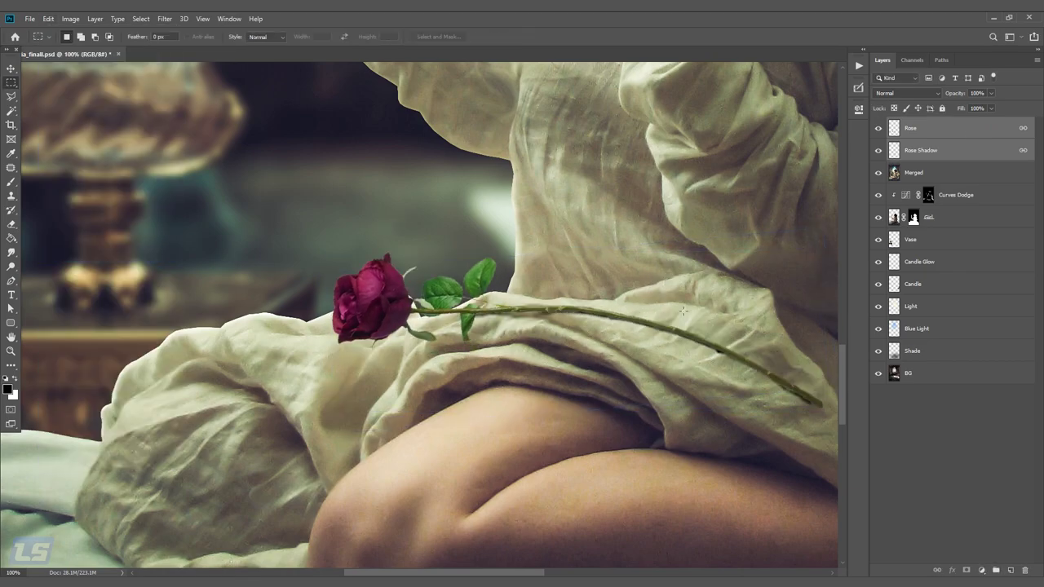
Nudge the Rose Shadow layer down and erase the harsh dark shadow under the stem
left_click(926, 150)
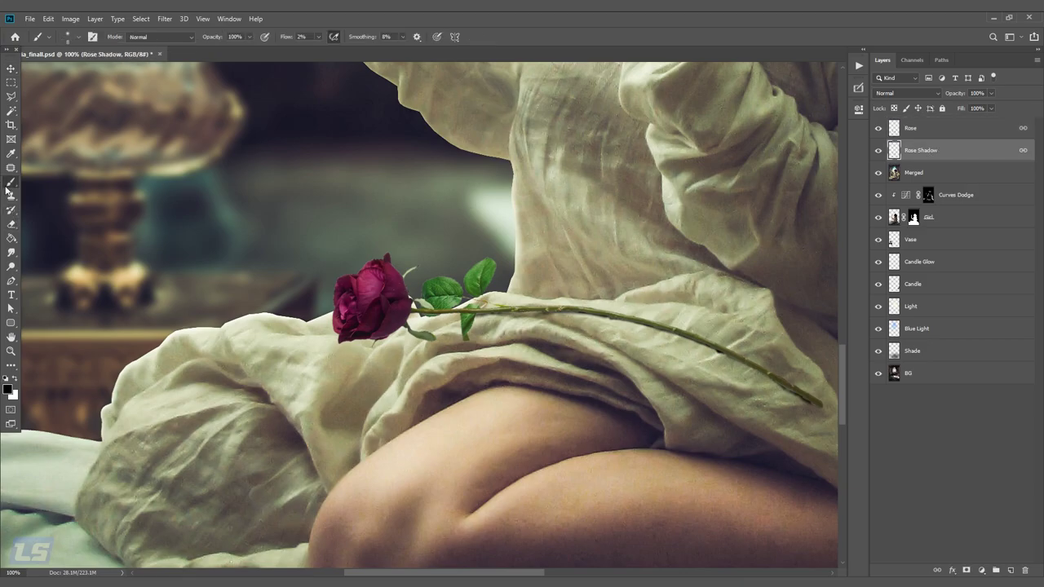
key("v")
key("Down")
key("Down")
key("ctrl+plus")
key("ctrl+plus")
key("ctrl+plus")
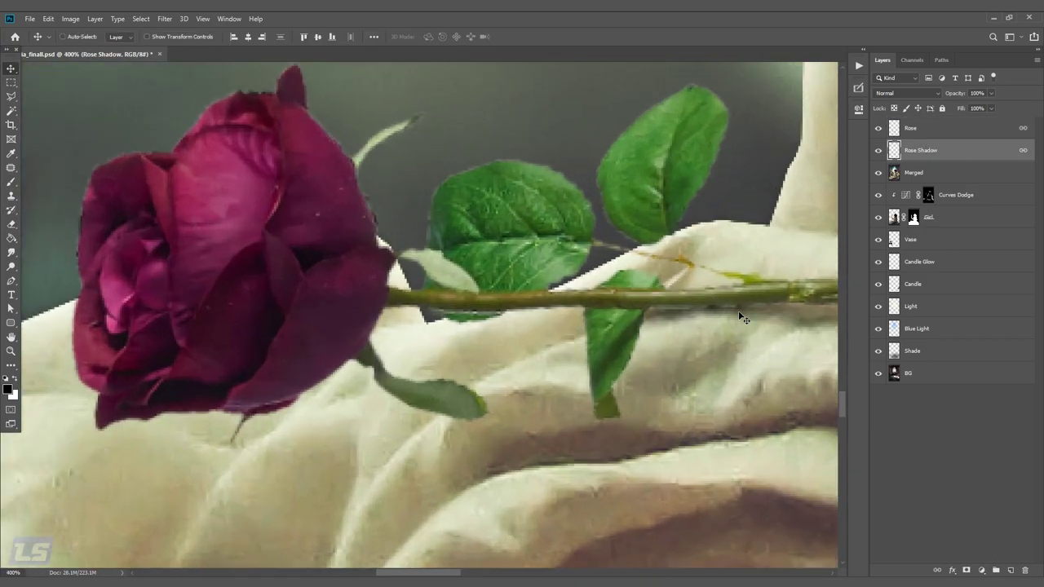
scroll(741, 310, "right", 5)
key("alt+bracketright")
key("e")
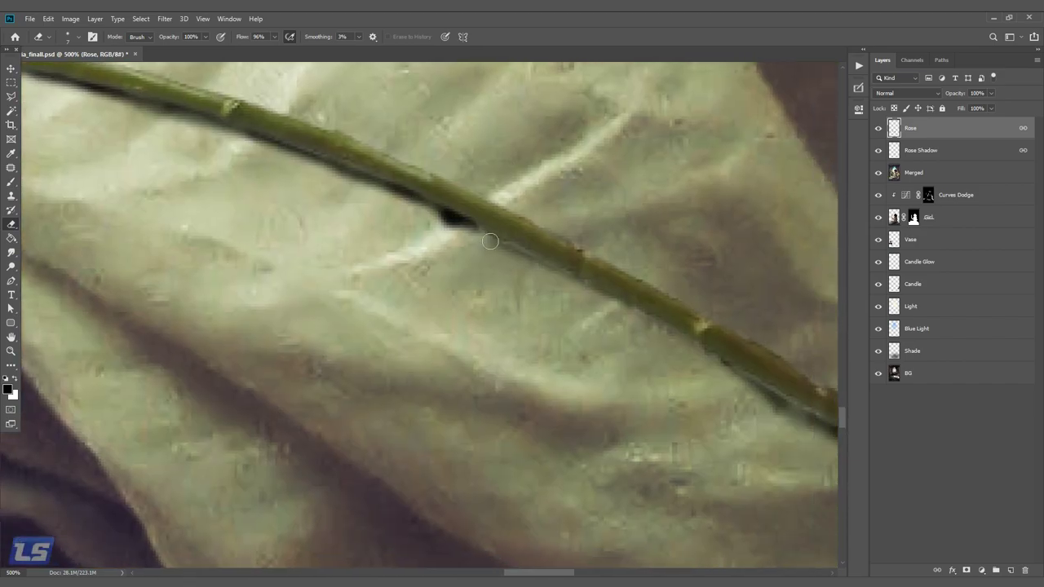
left_click_drag(523, 276, 352, 198)
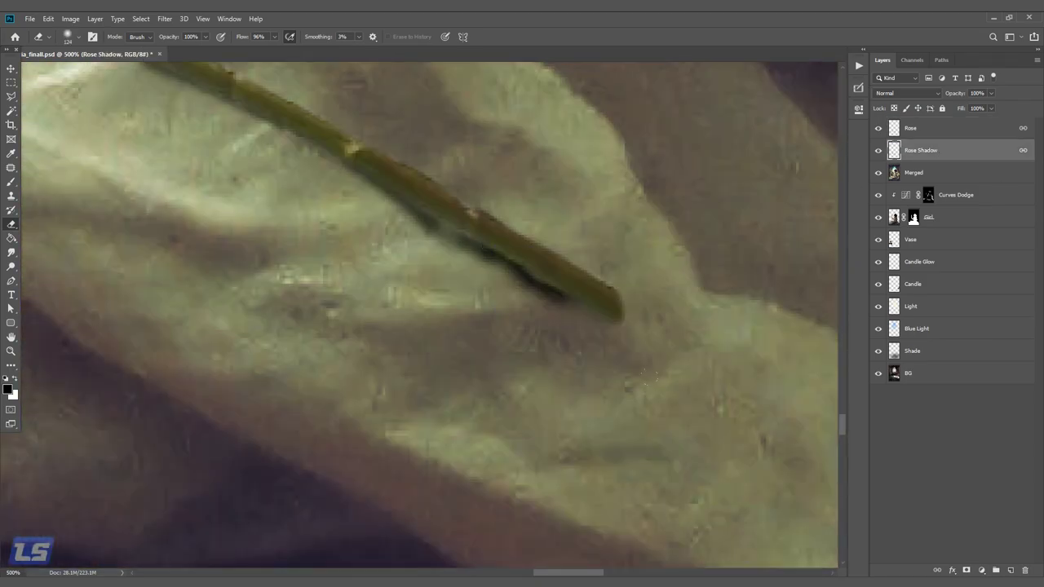
left_click_drag(571, 298, 420, 221)
At 12% brush flow, paint soft shadows on the cloth under the stem and lower leaves
key("b")
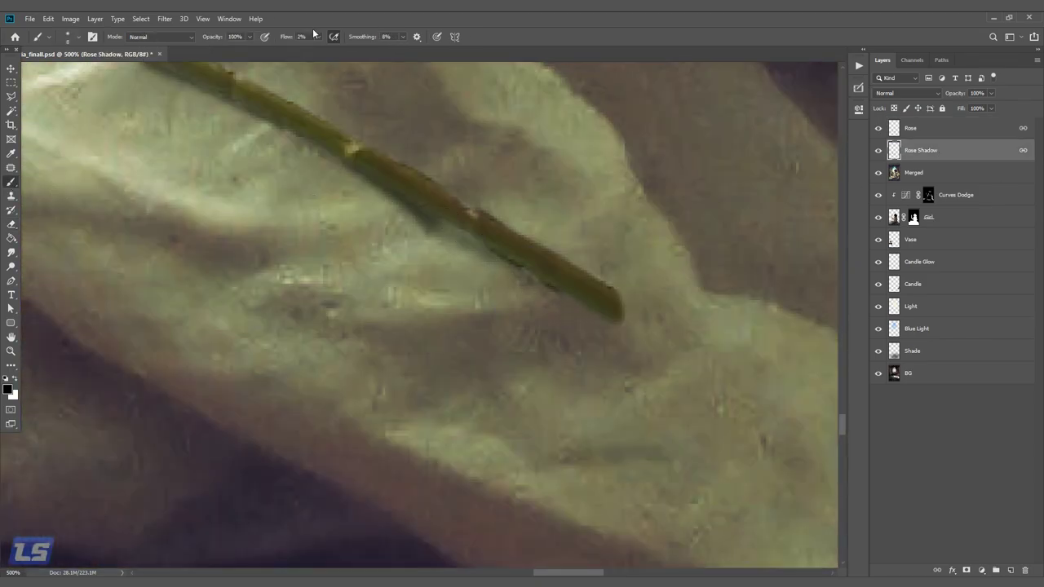
left_click_drag(317, 36, 325, 35)
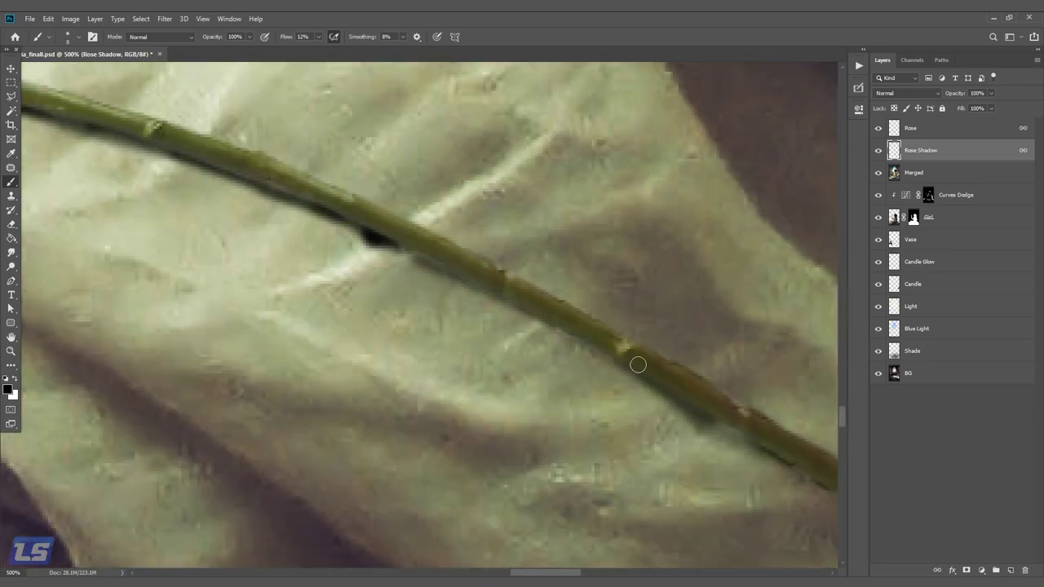
left_click_drag(636, 367, 161, 147)
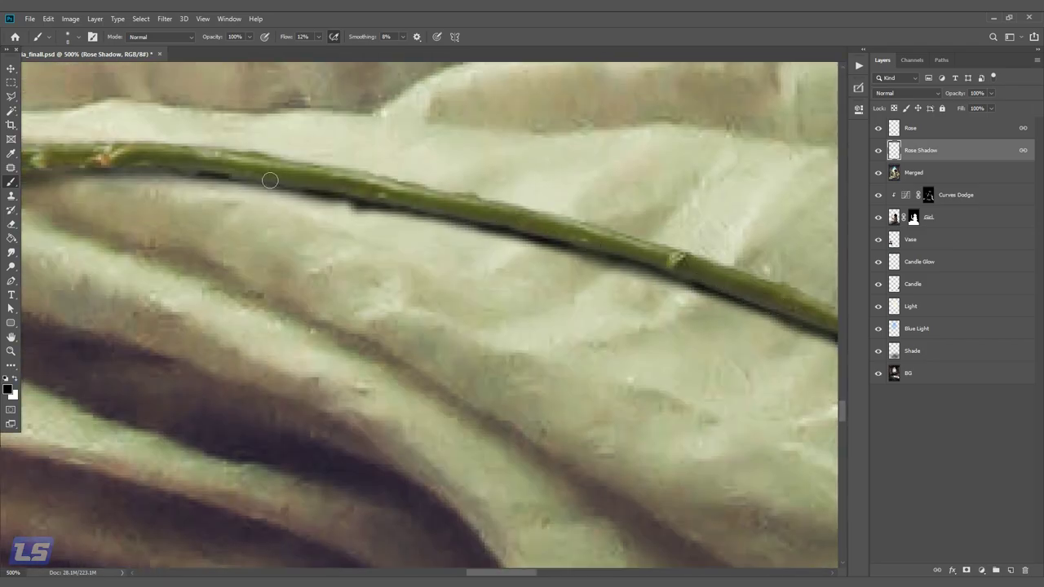
mouse_move(702, 245)
left_mouse_down()
mouse_move(524, 226)
mouse_move(254, 267)
left_mouse_up()
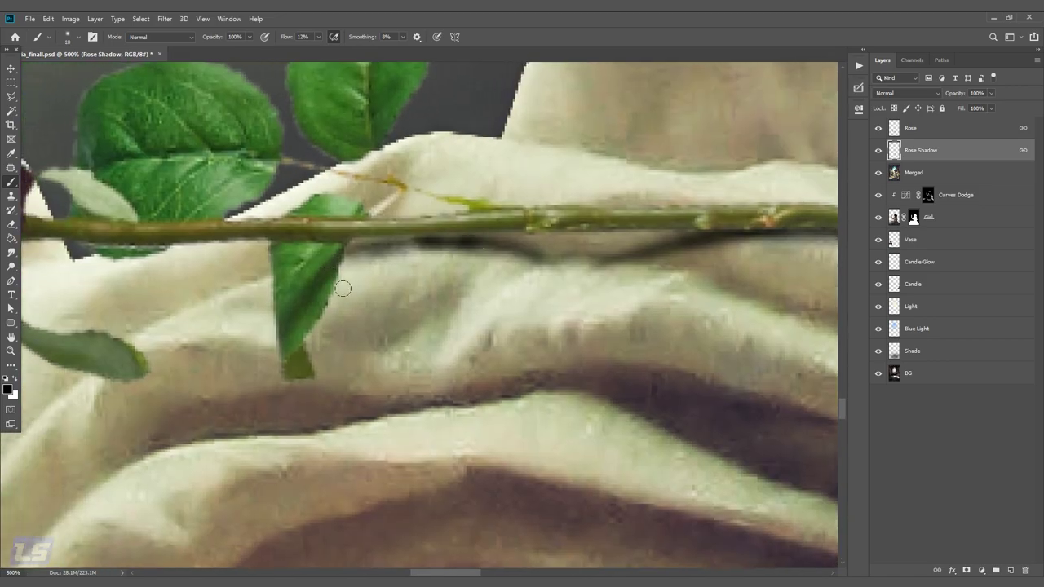
mouse_move(338, 284)
left_mouse_down()
mouse_move(306, 343)
mouse_move(359, 230)
mouse_move(421, 222)
left_mouse_up()
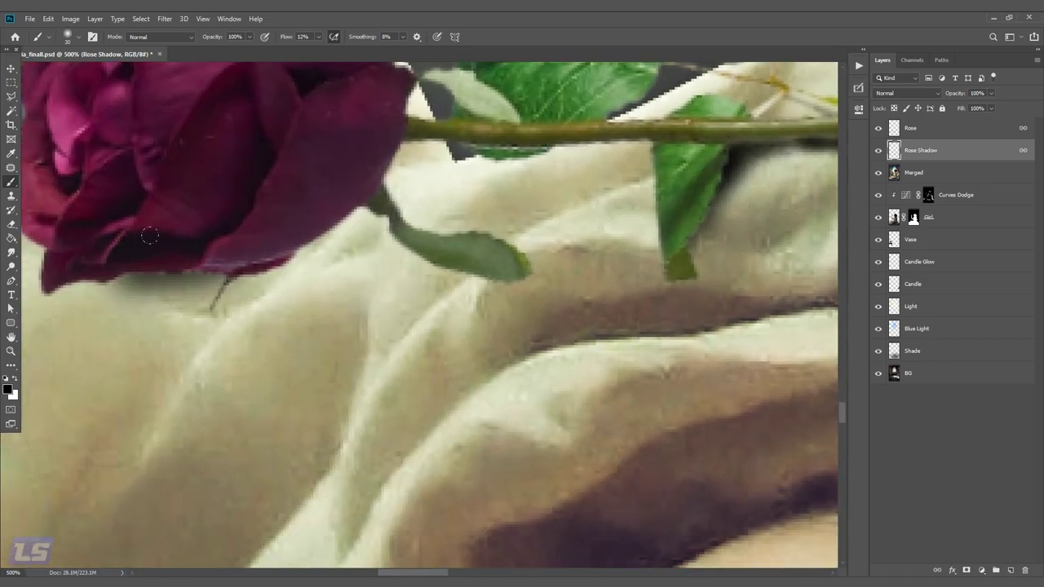
mouse_move(150, 236)
left_mouse_down()
mouse_move(269, 274)
mouse_move(123, 318)
mouse_move(245, 302)
mouse_move(237, 208)
left_mouse_up()
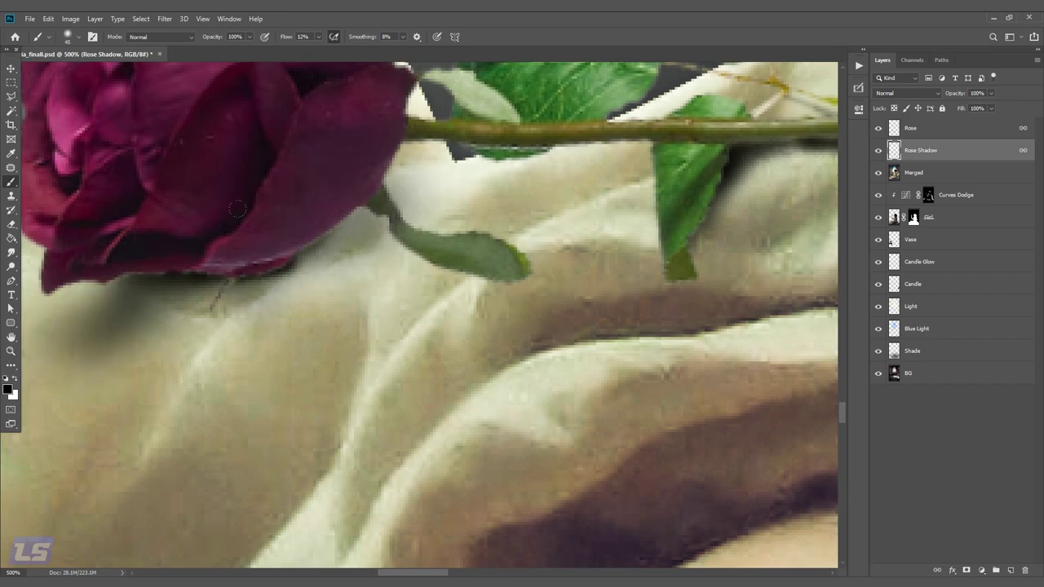
mouse_move(513, 284)
left_mouse_down()
mouse_move(440, 287)
mouse_move(534, 279)
left_mouse_up()
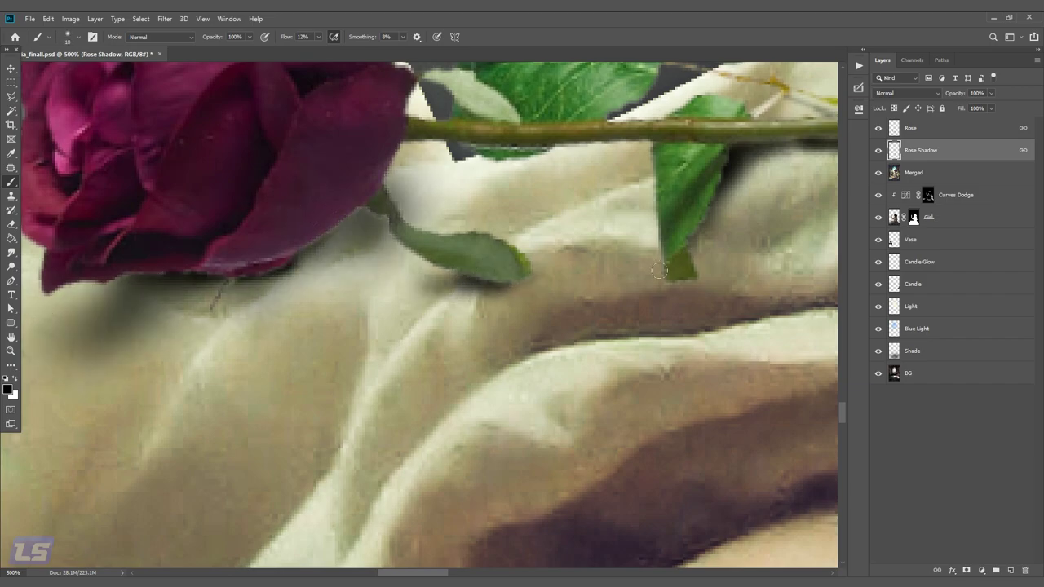
left_click_drag(659, 271, 691, 270)
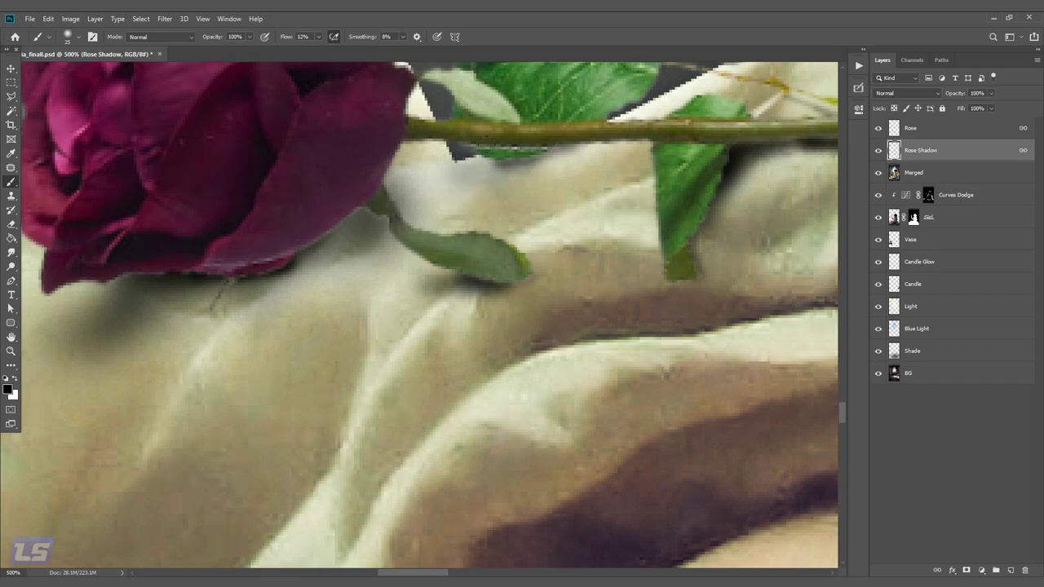
Zoom in on the underside of the rose bloom
left_click_drag(637, 123, 454, 216)
scroll(648, 268, "down", 5)
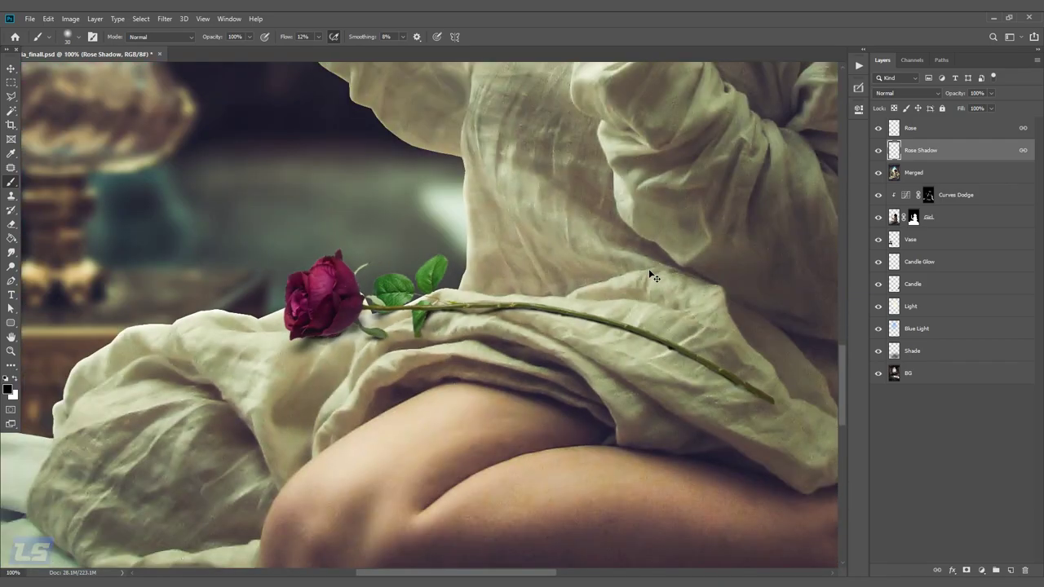
scroll(559, 268, "up", 5)
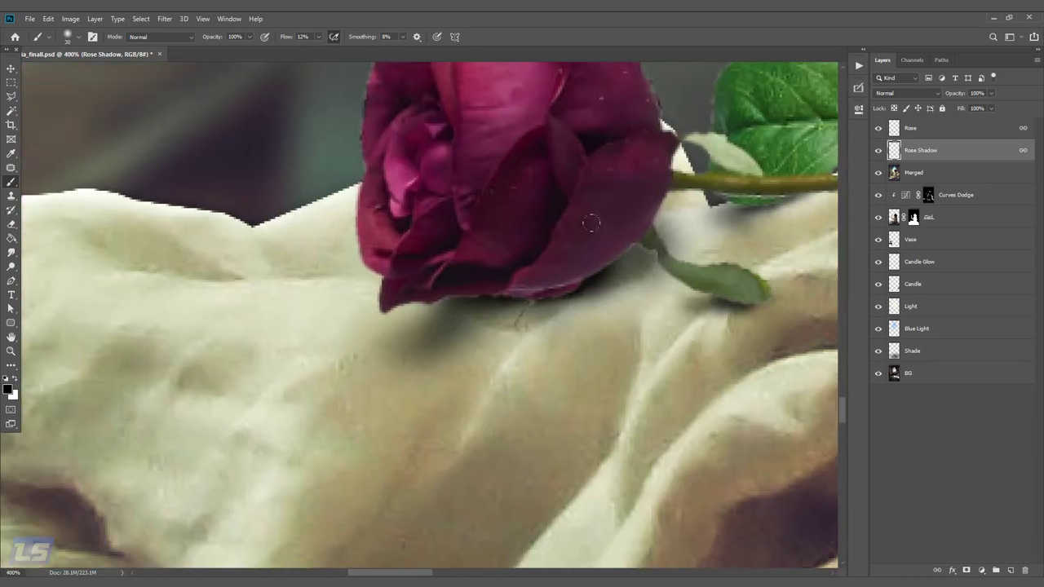
key("ctrl+plus")
key("alt+bracketright")
key("ctrl+plus")
Frame the rose stem and leaves in view with the Eraser active
key("e")
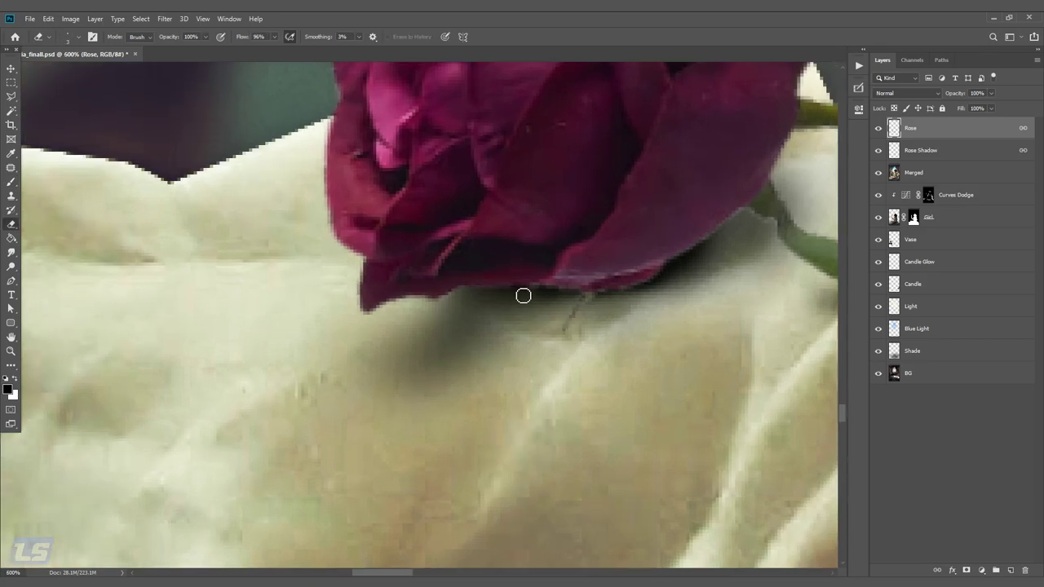
left_click_drag(606, 298, 459, 368)
left_click_drag(545, 318, 492, 304)
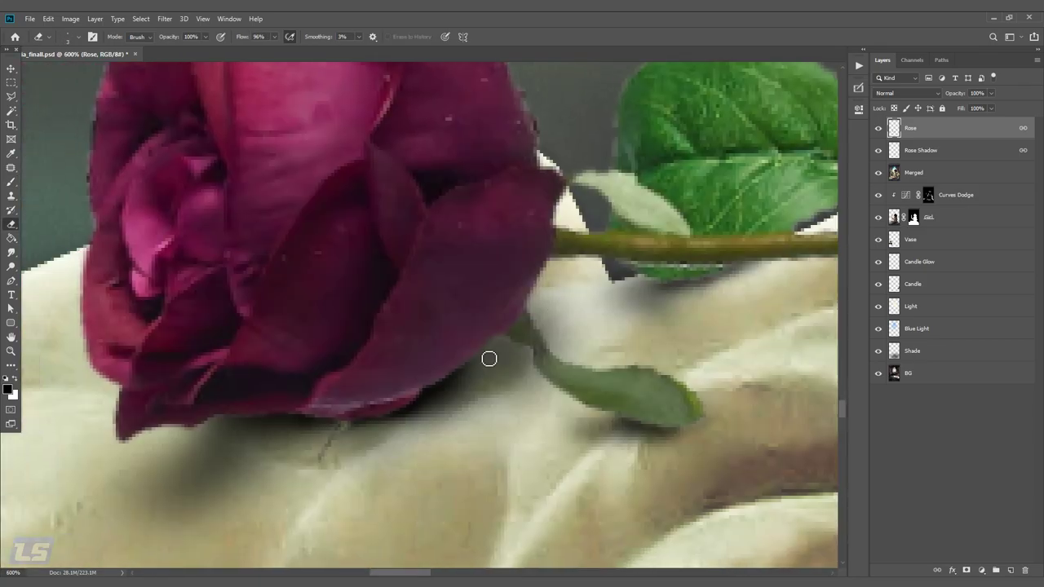
key("ctrl+minus")
key("ctrl+minus")
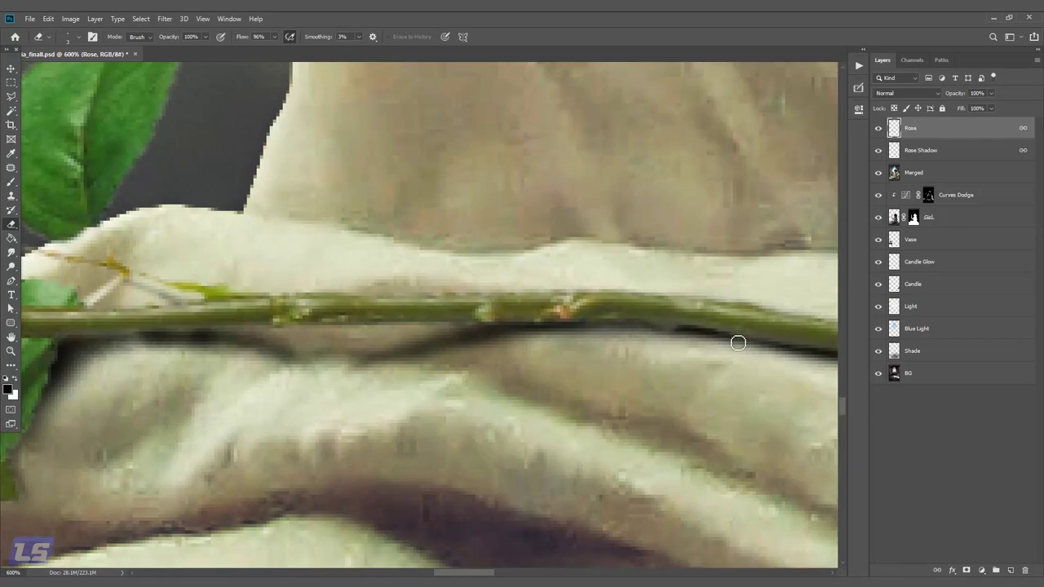
key("ctrl+minus")
key("ctrl+minus")
key("ctrl+minus")
scroll(447, 359, "down", 2)
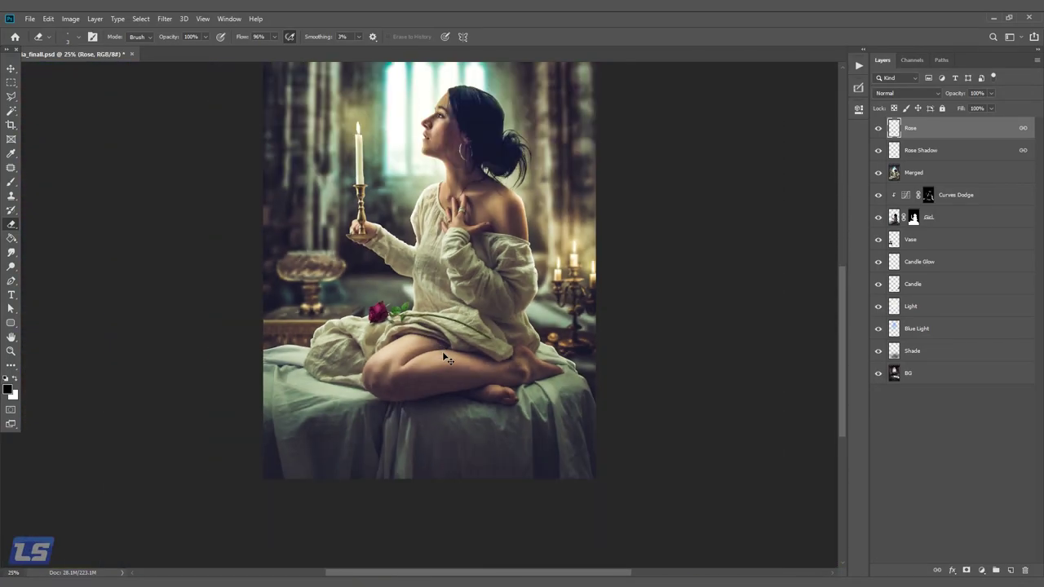
scroll(443, 356, "up", 5)
scroll(443, 357, "up", 1)
scroll(356, 361, "down", 1)
left_click_drag(356, 361, 449, 315)
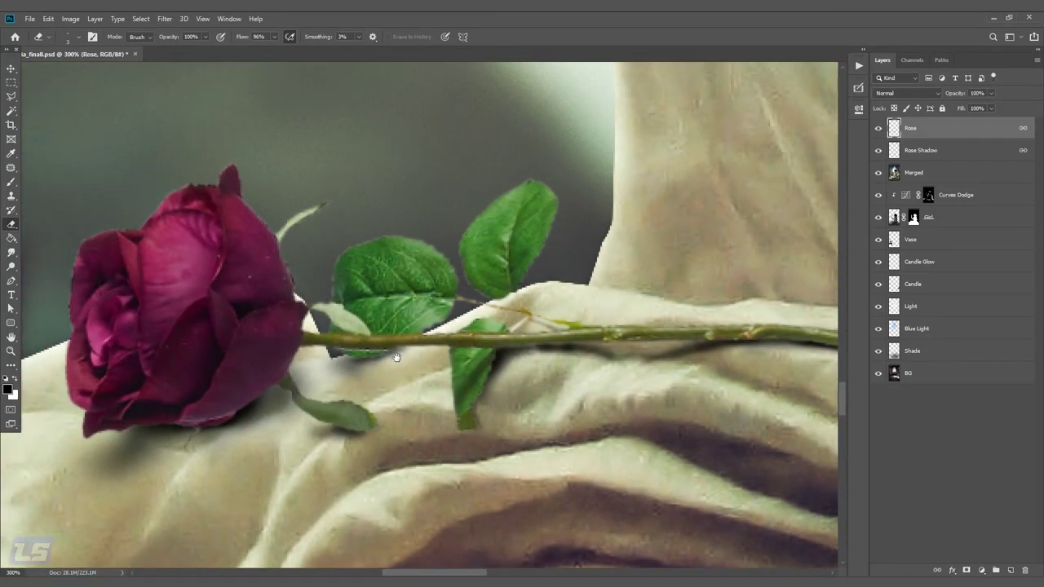
Choose the Blur tool and make the Rose layer the active layer
left_click(11, 253)
left_click(36, 254)
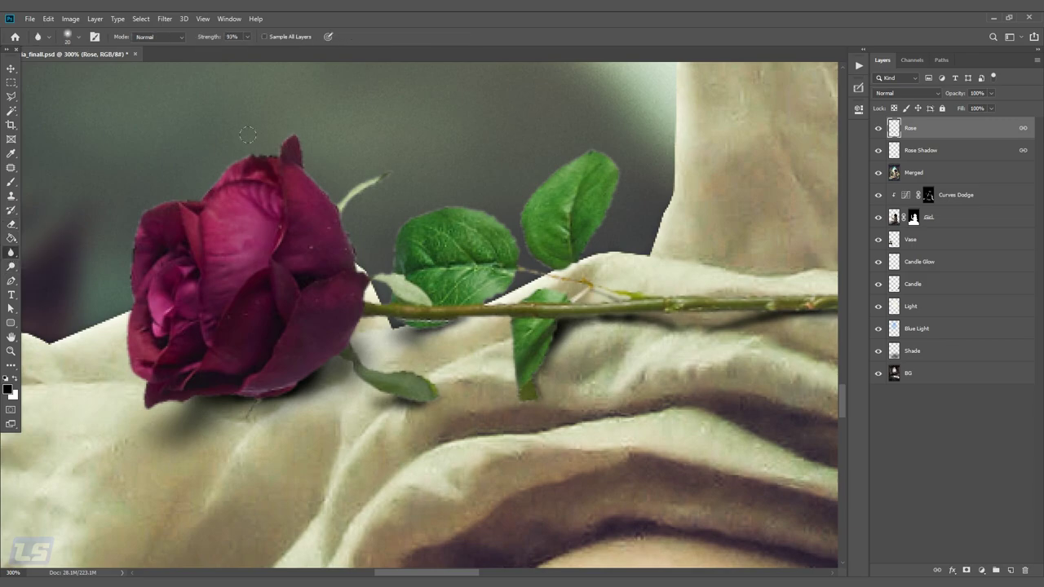
left_click(902, 174)
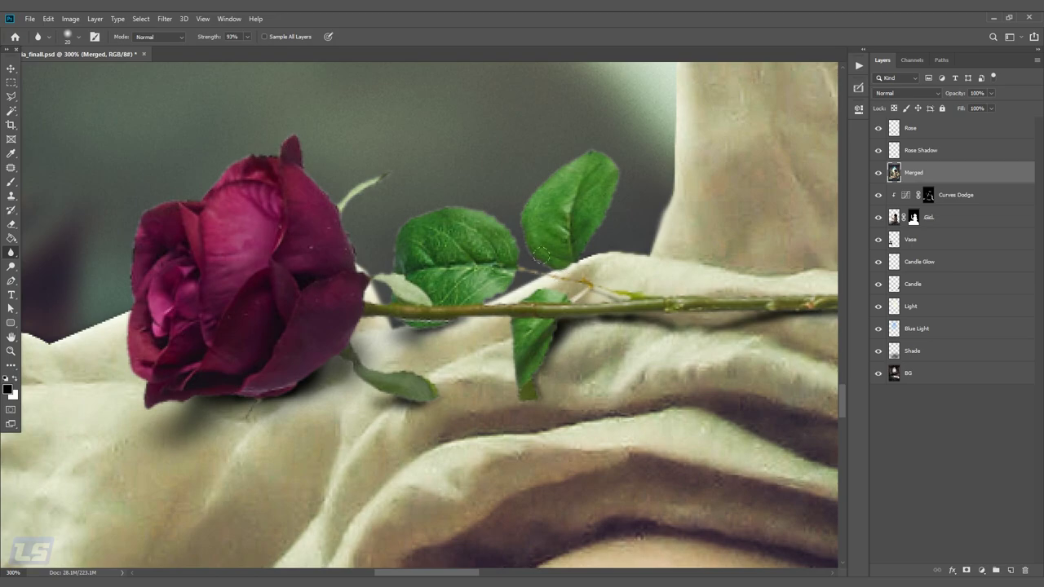
left_click(921, 128)
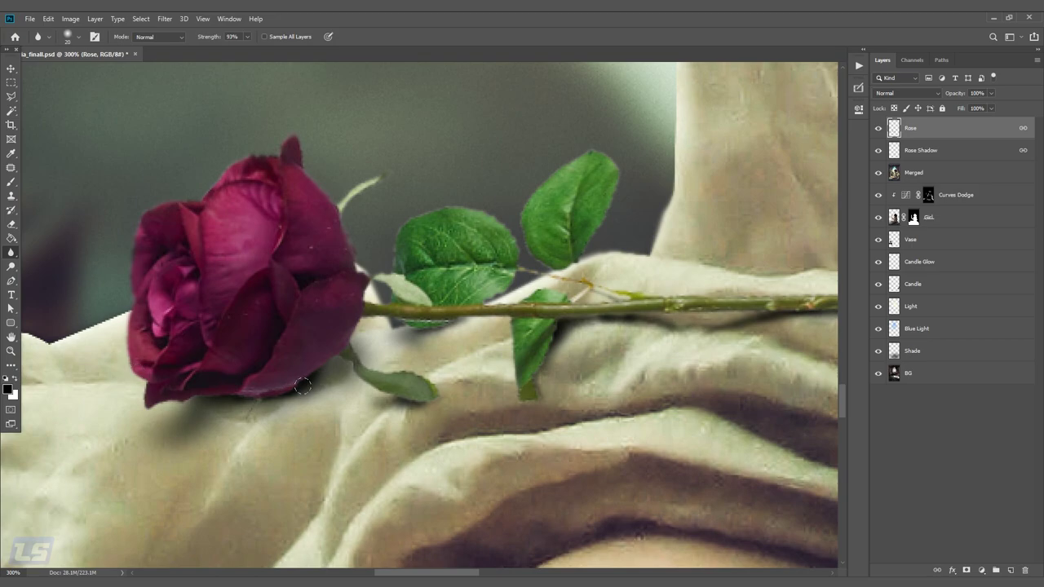
key("ctrl+minus")
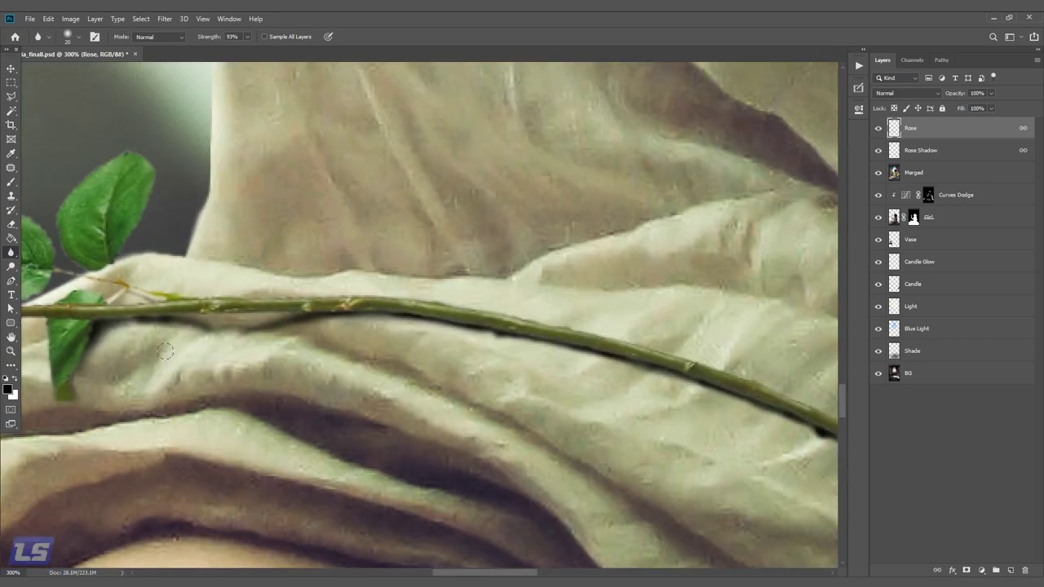
key("ctrl+minus")
left_click_drag(252, 322, 380, 363)
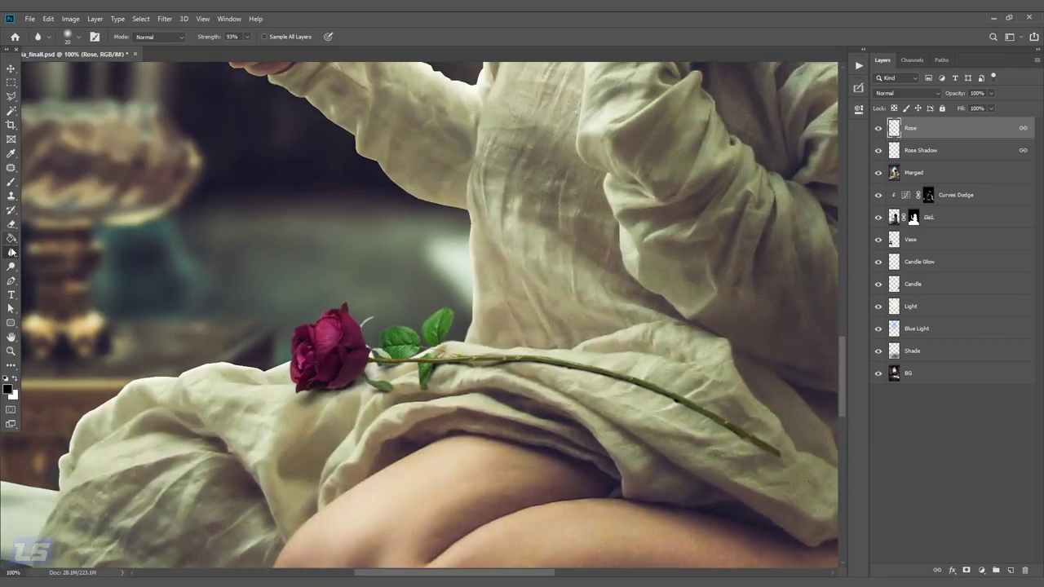
Dodge the right-hand leaf and the full length of the rose stem to lighten them
left_click(12, 266)
key("ctrl+plus")
key("ctrl+plus")
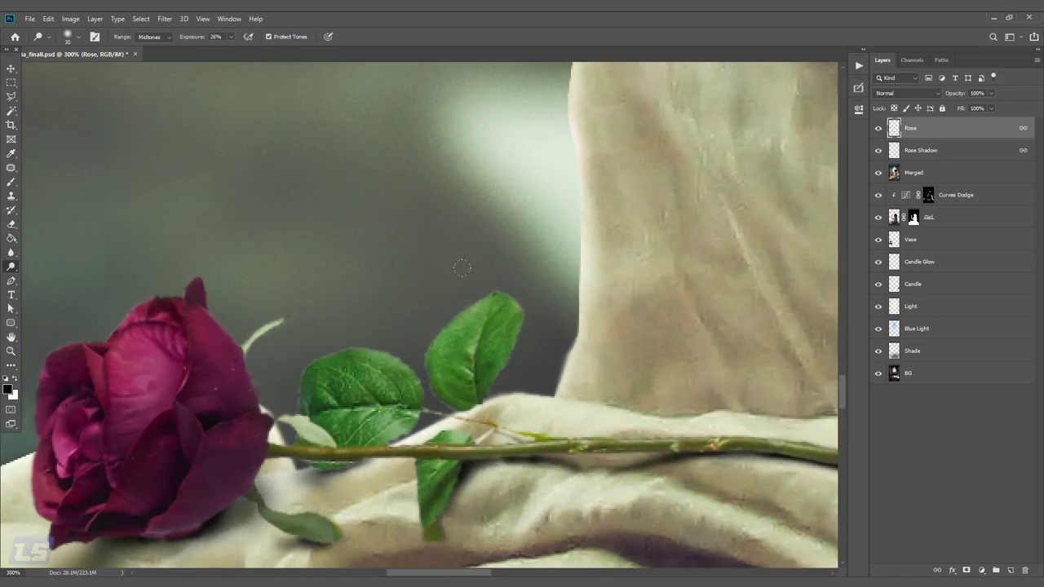
left_click_drag(516, 295, 481, 371)
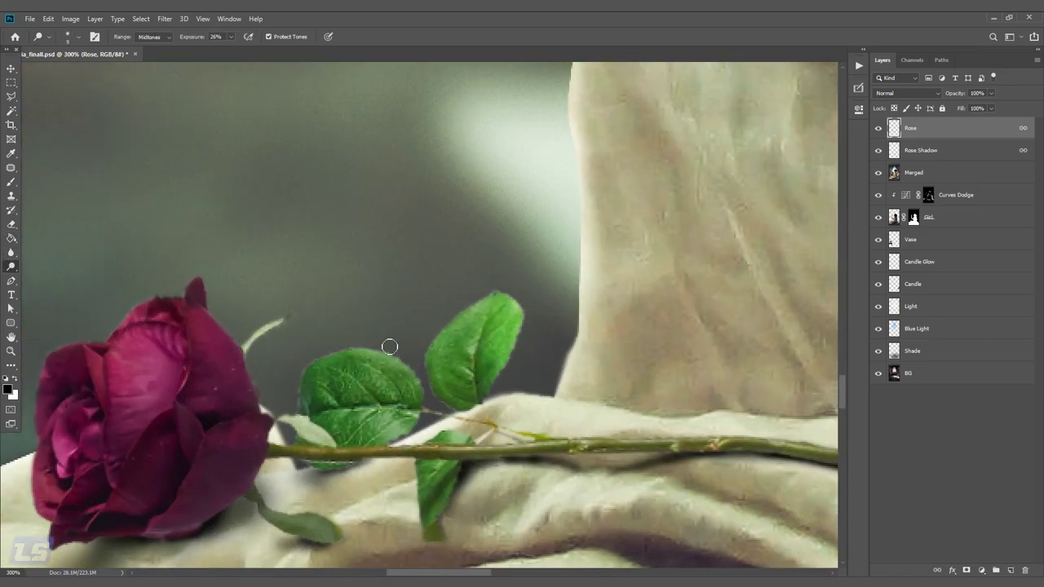
key("bracketright")
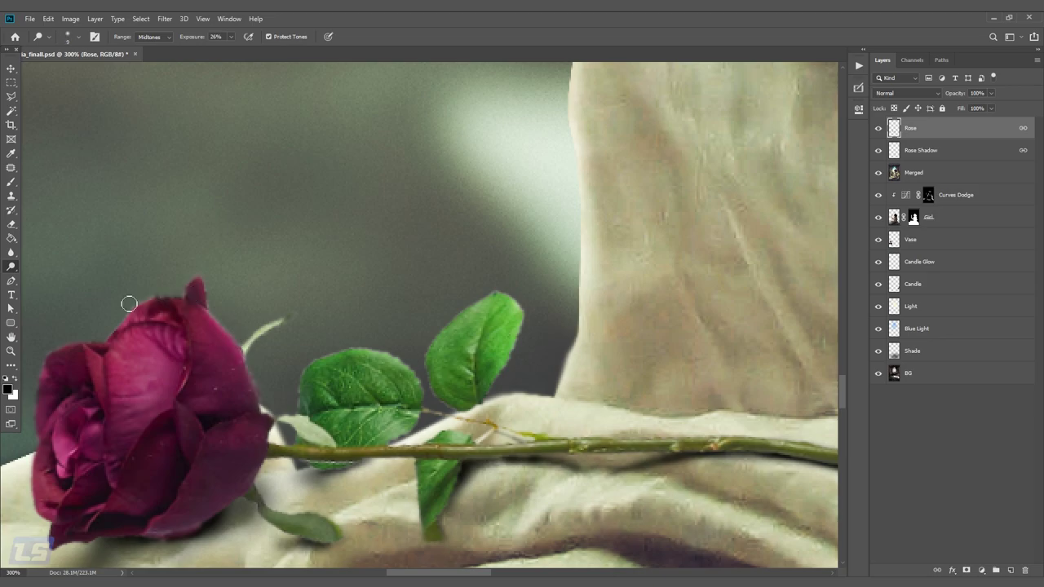
left_click_drag(277, 449, 610, 444)
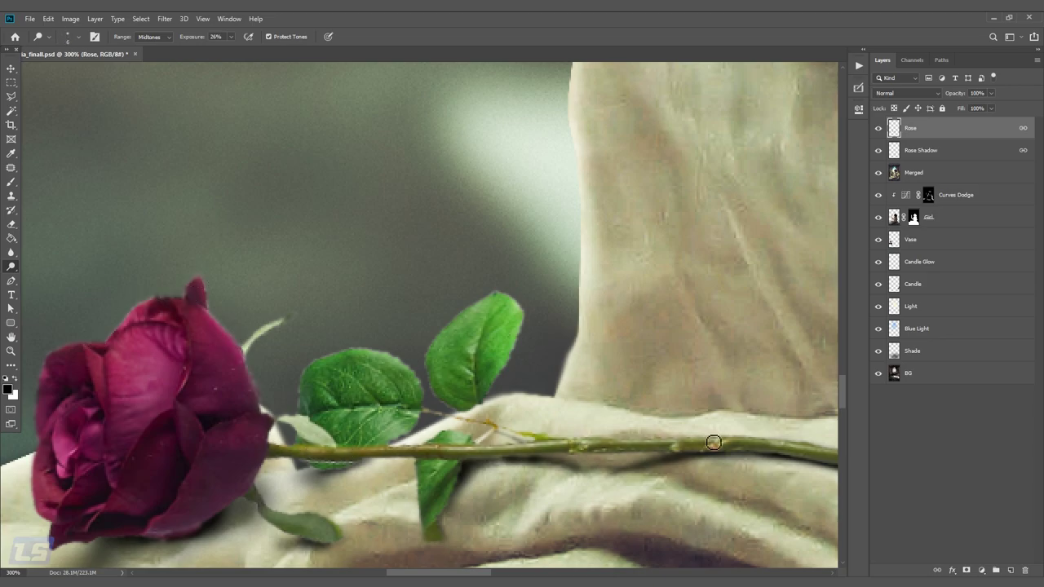
key("ctrl+0")
scroll(519, 387, "up", 2)
scroll(519, 387, "up", 4)
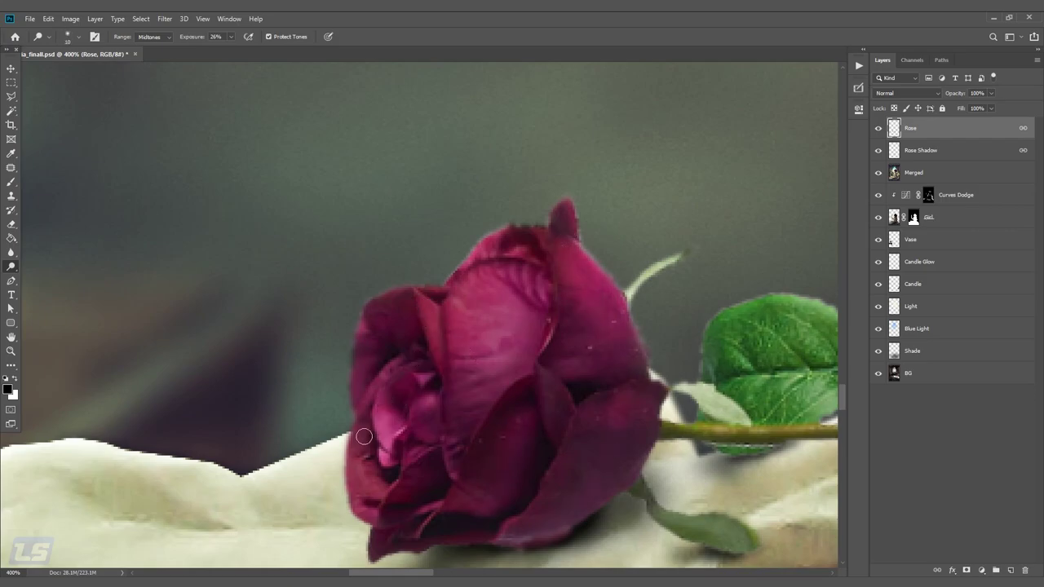
key("bracketright")
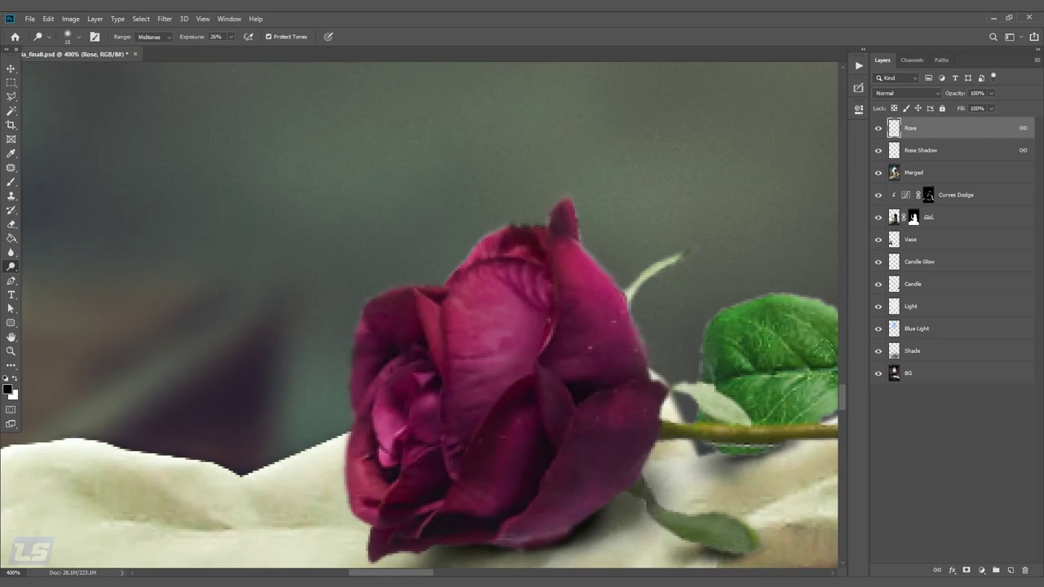
key("ctrl+minus")
left_click(10, 224)
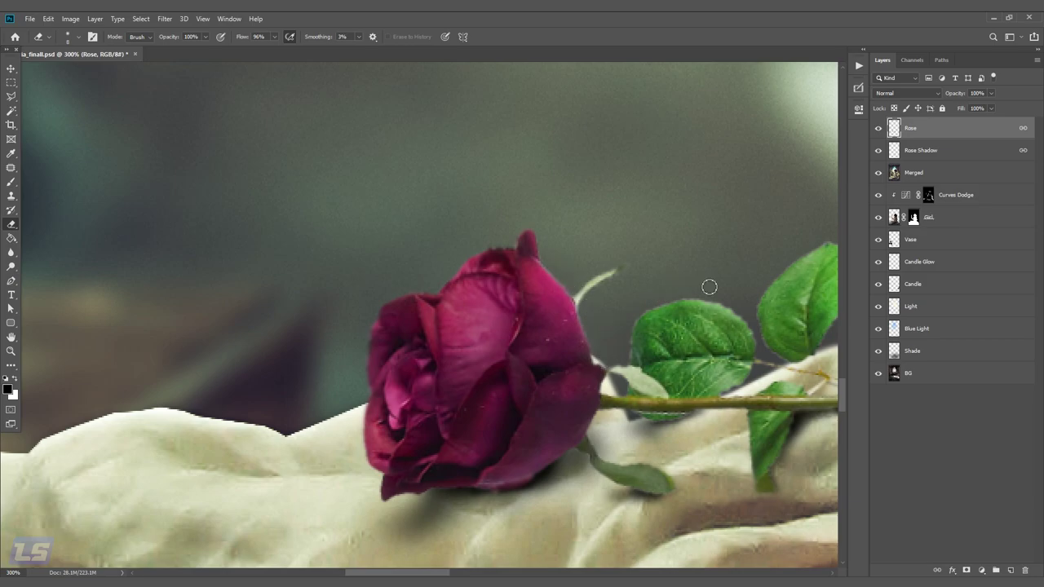
key("ctrl+minus")
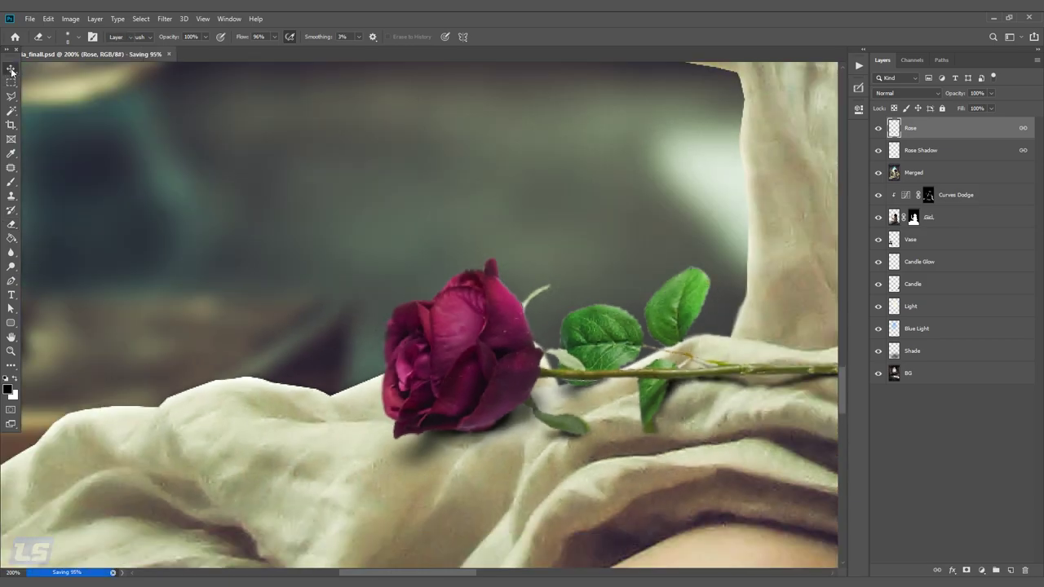
Lasso the rose bloom, shift its Hue +22 from magenta to red, then deselect
left_click(11, 95)
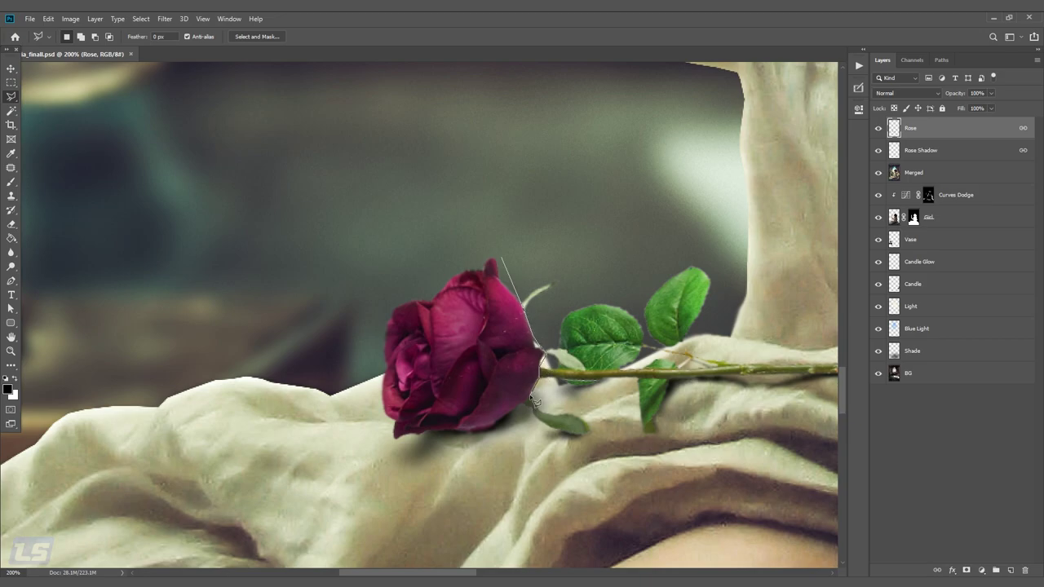
left_click(320, 312)
left_click(394, 207)
left_click(500, 189)
left_click(501, 260)
left_click(70, 18)
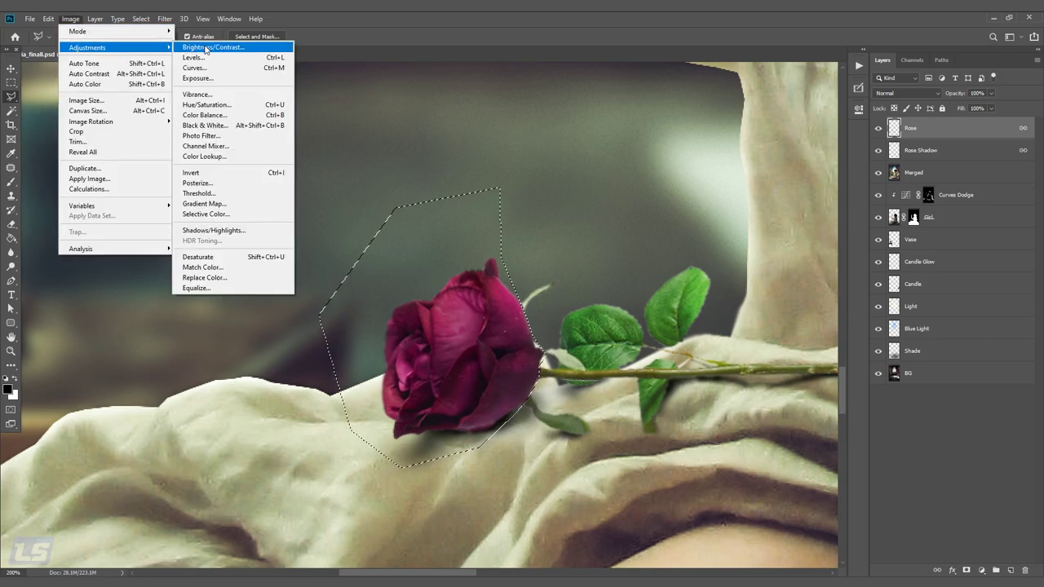
left_click(204, 105)
left_click_drag(666, 200, 679, 202)
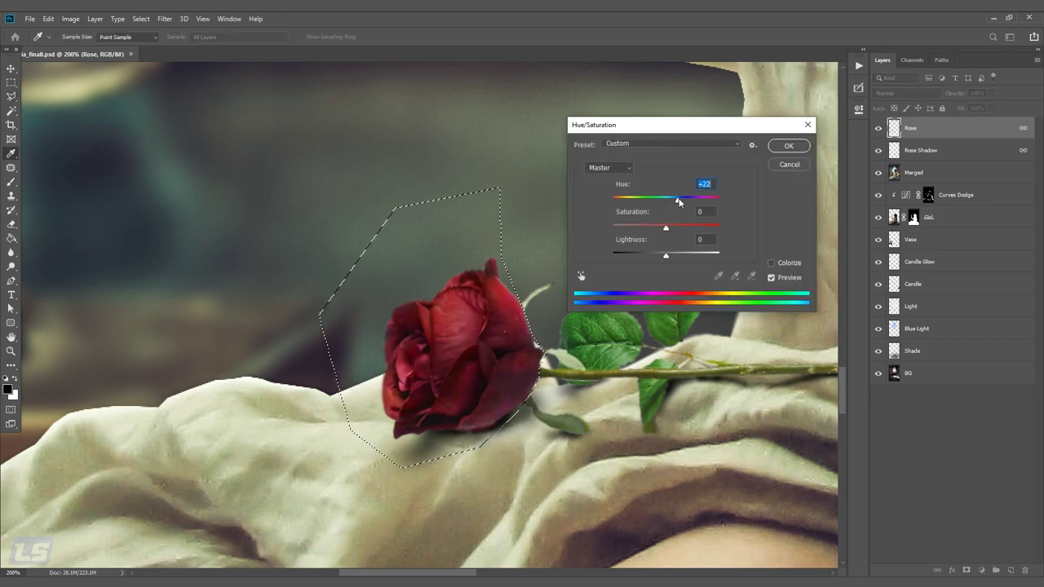
left_click(771, 277)
left_click(771, 277)
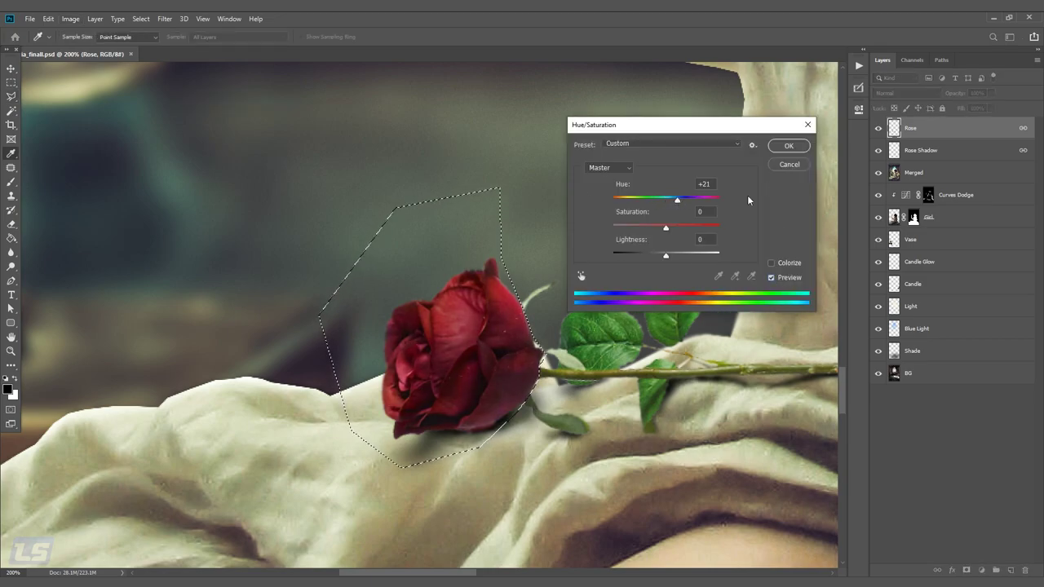
left_click(779, 148)
key("ctrl+d")
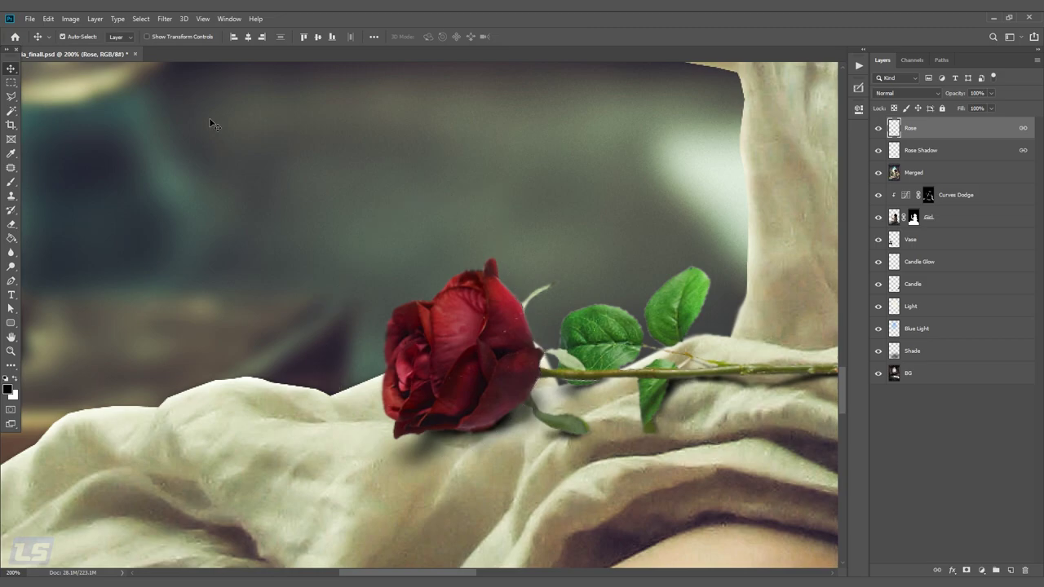
Zoom out and back in to review the recoloured rose in the scene
key("v")
key("ctrl+minus")
key("ctrl+minus")
key("ctrl+plus")
key("ctrl+plus")
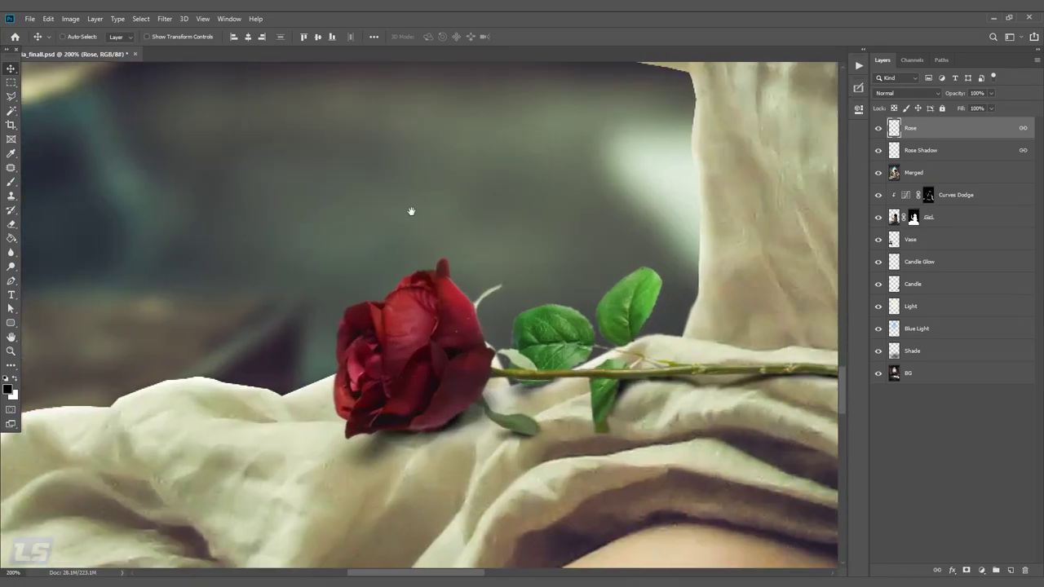
key("ctrl+0")
key("ctrl+plus")
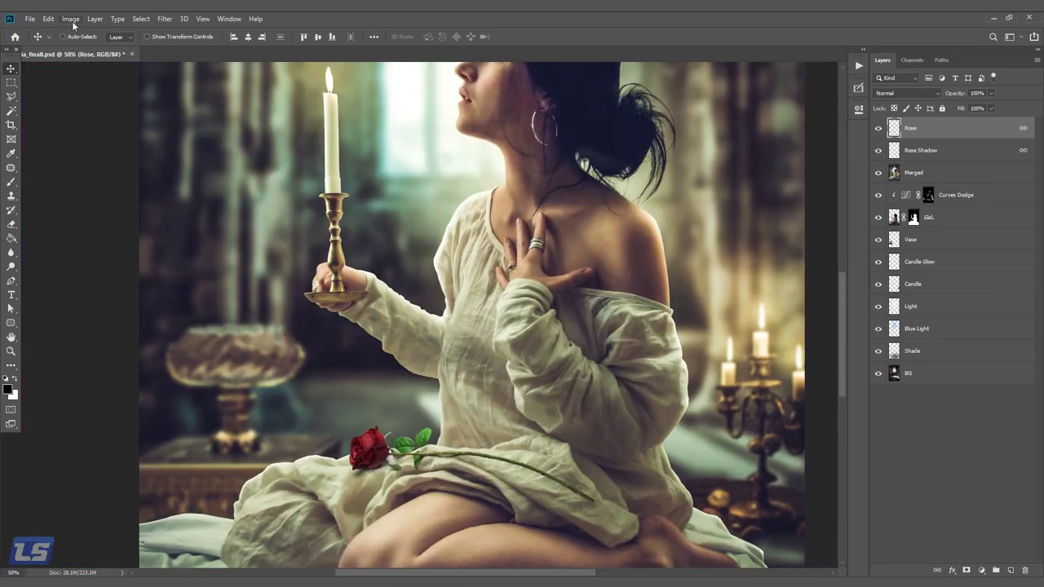
Apply Color Balance to the rose with shadows +8, -3, -4 and slightly shifted midtones
left_click(71, 18)
left_click(212, 117)
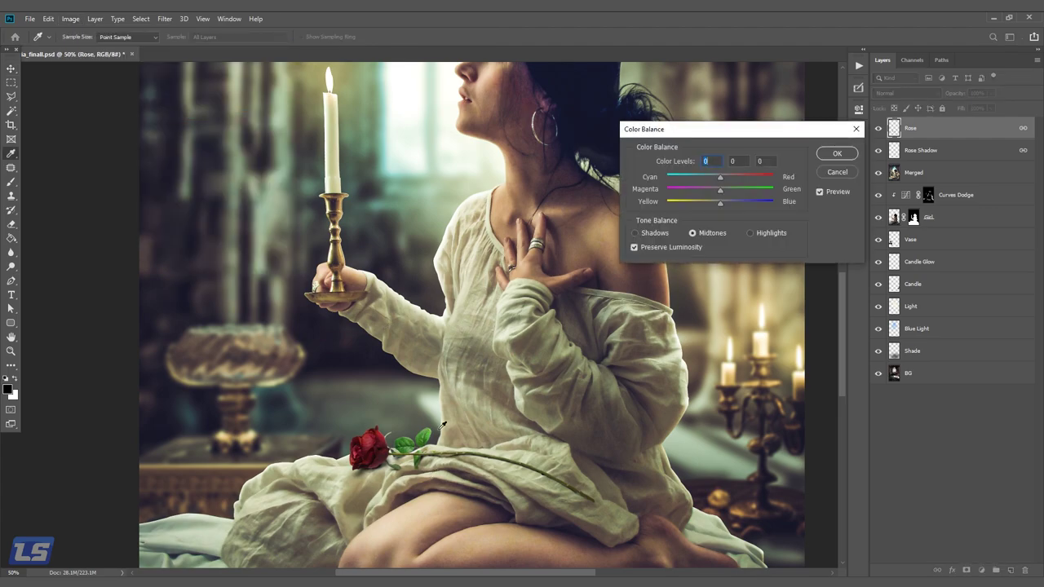
key("ctrl+plus")
left_click_drag(443, 375, 439, 173)
left_click_drag(721, 175, 685, 179)
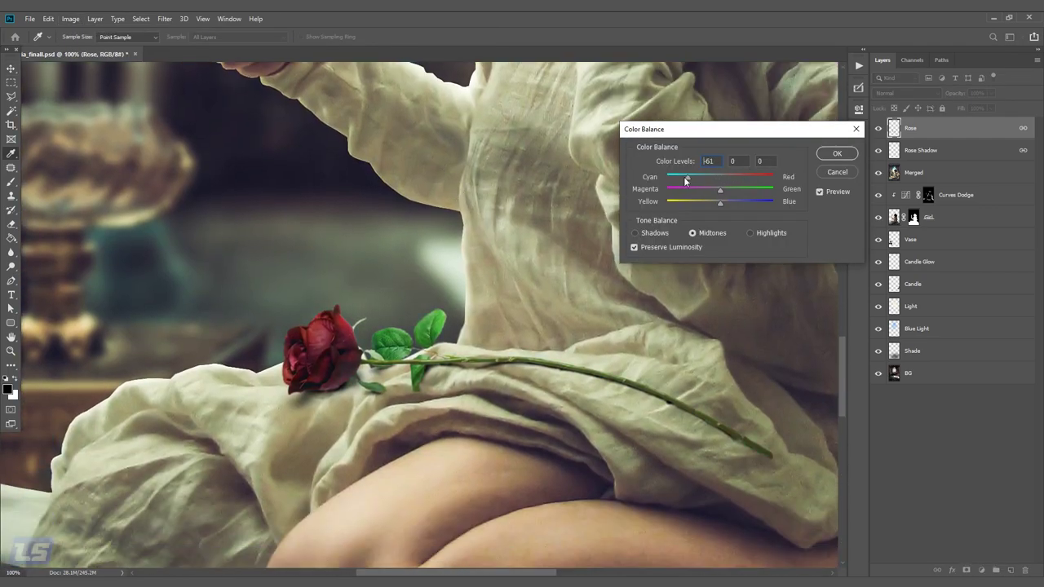
left_click(635, 233)
mouse_move(722, 177)
left_mouse_down()
mouse_move(736, 177)
mouse_move(707, 194)
mouse_move(719, 188)
left_mouse_up()
left_click(720, 200)
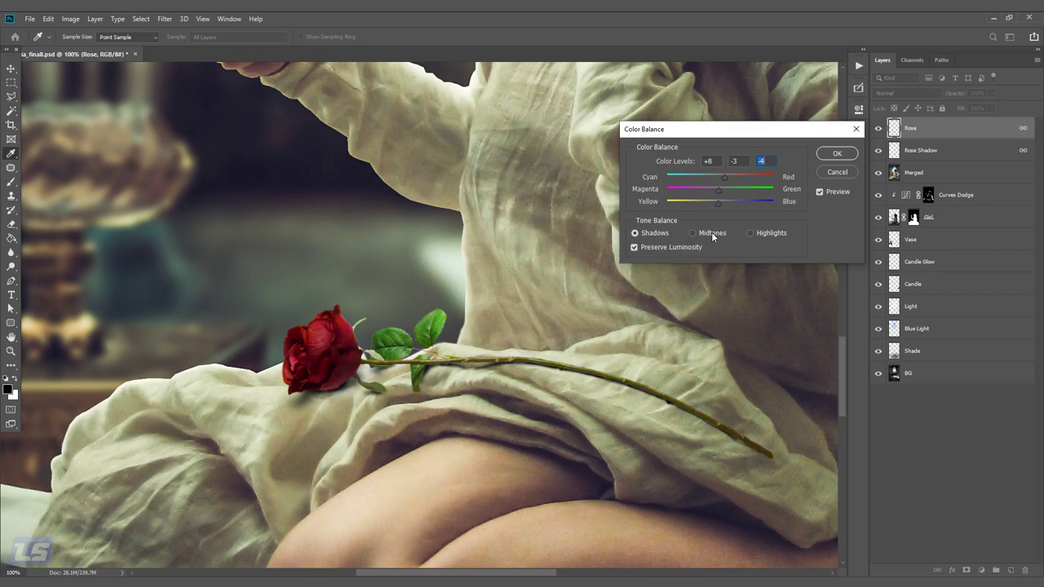
left_click(711, 233)
mouse_move(722, 177)
left_mouse_down()
mouse_move(711, 179)
mouse_move(721, 179)
left_mouse_up()
left_click(837, 153)
key("v")
key("ctrl+0")
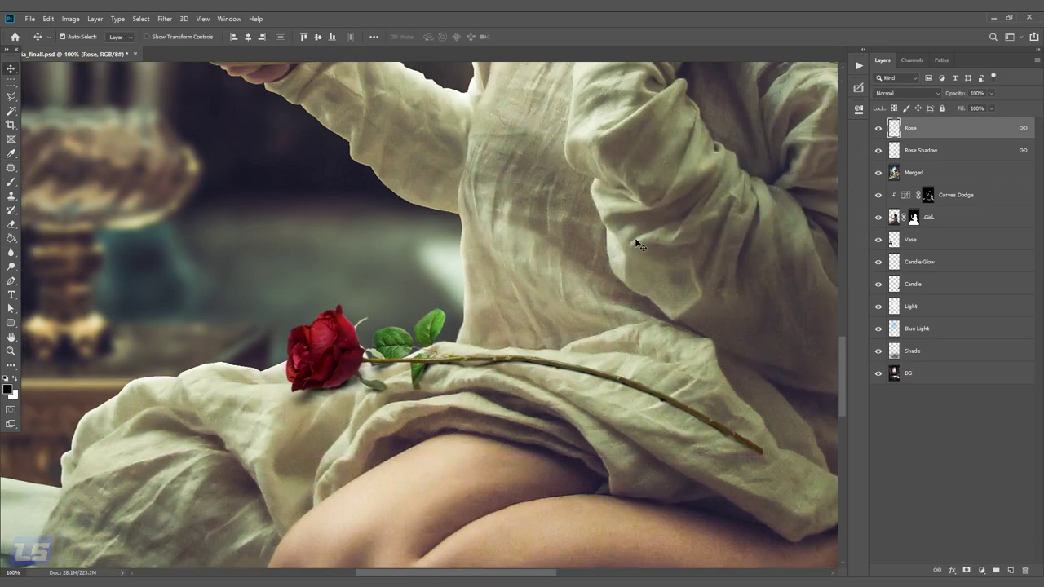